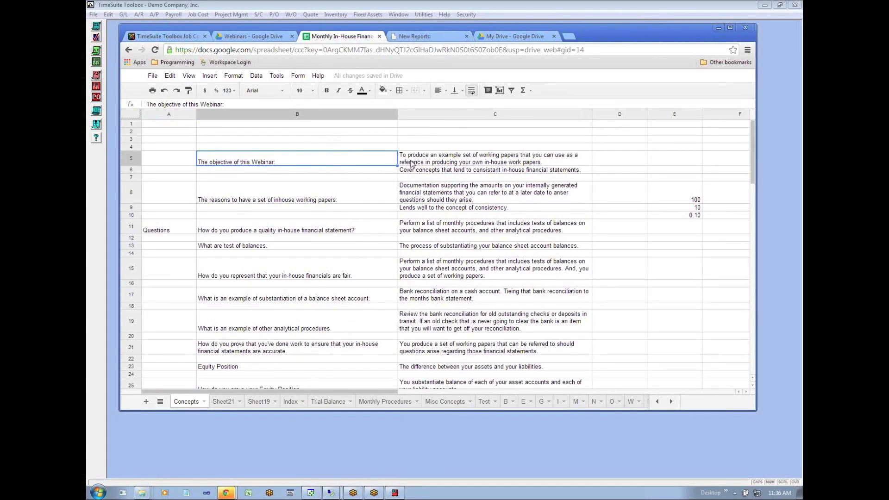
- Review the full text of the webinar objective in cell C5 of the Concepts sheet
left_click(474, 159)
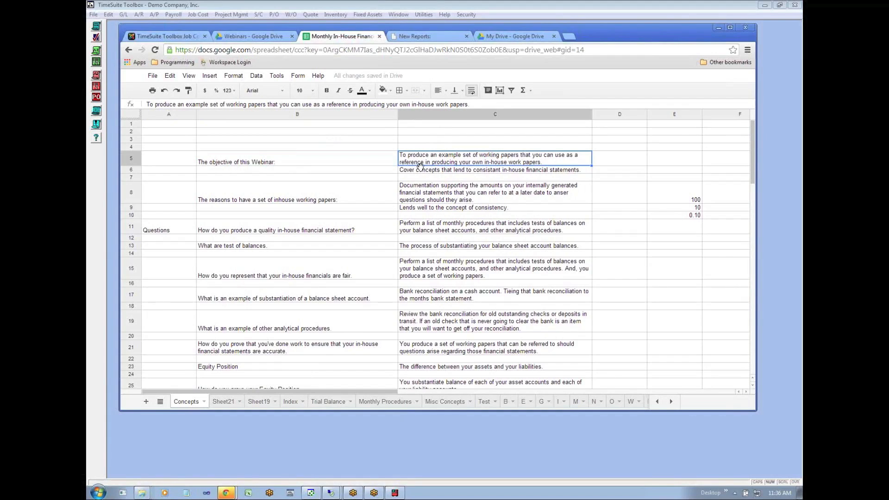
double_click(522, 164)
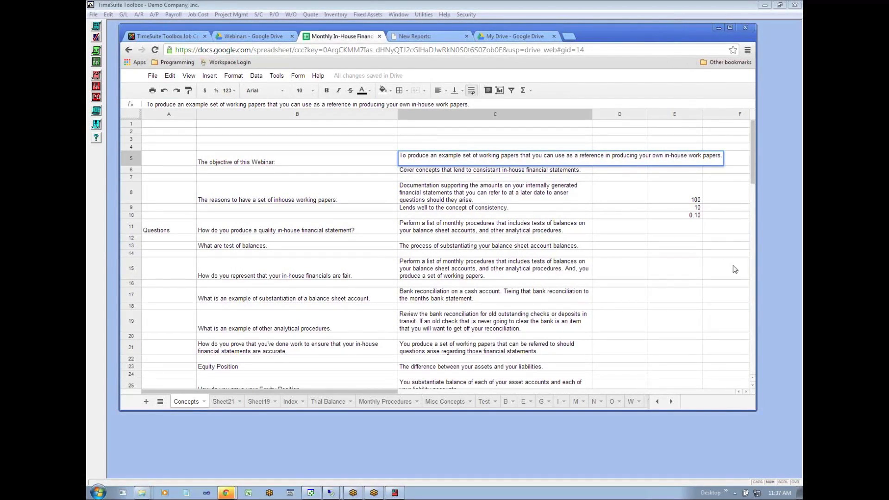
left_click(670, 20)
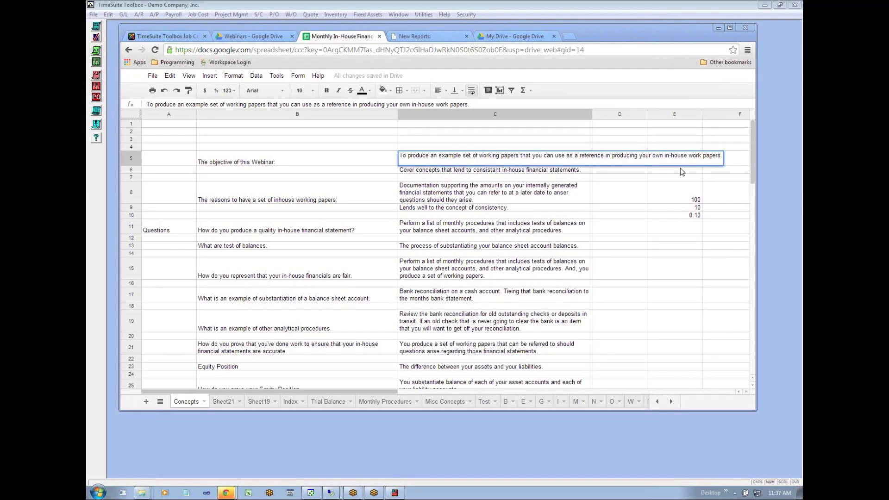
left_click(702, 156)
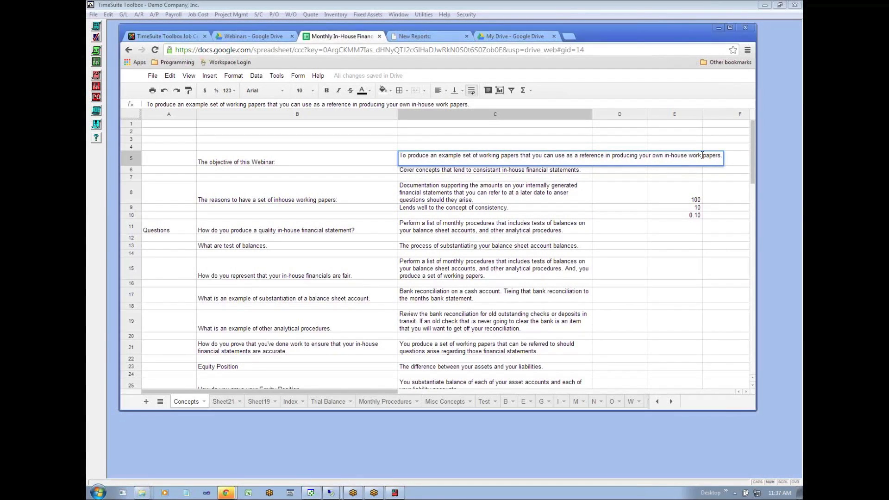
- Insert a blank row above the "Cover concepts that lend to consistant in-house financial statements" row
left_click(533, 175)
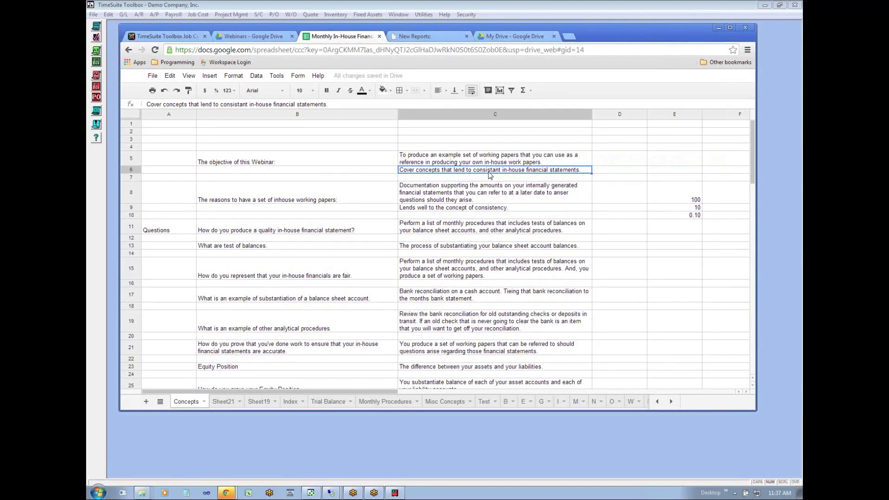
right_click(132, 170)
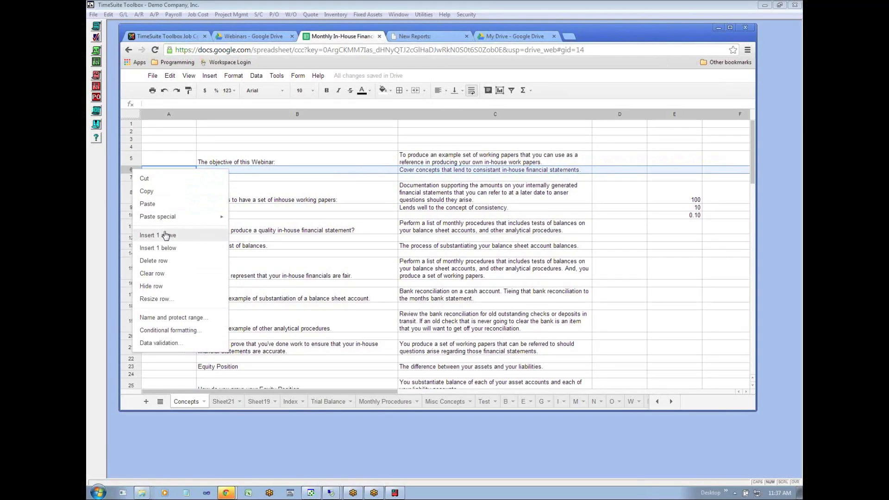
left_click(157, 235)
left_click(463, 184)
left_click(466, 179)
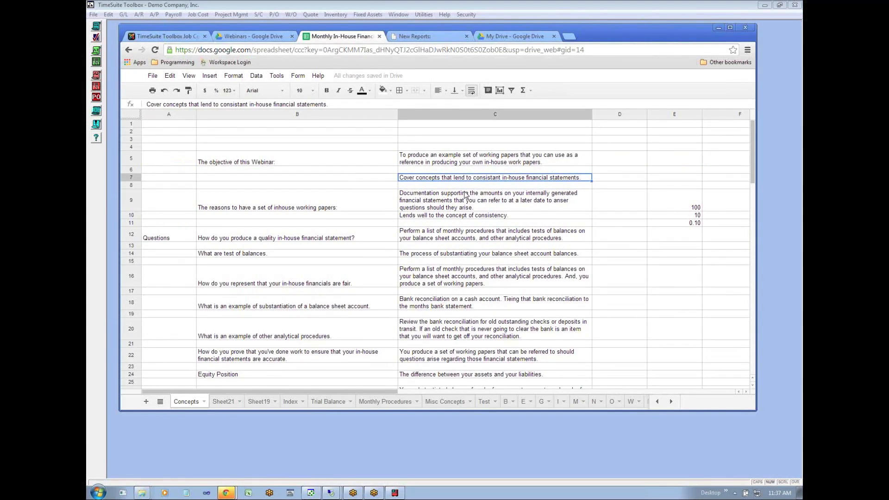
- Read through the webinar objectives and the first reason for having in-house working papers
left_click(469, 161)
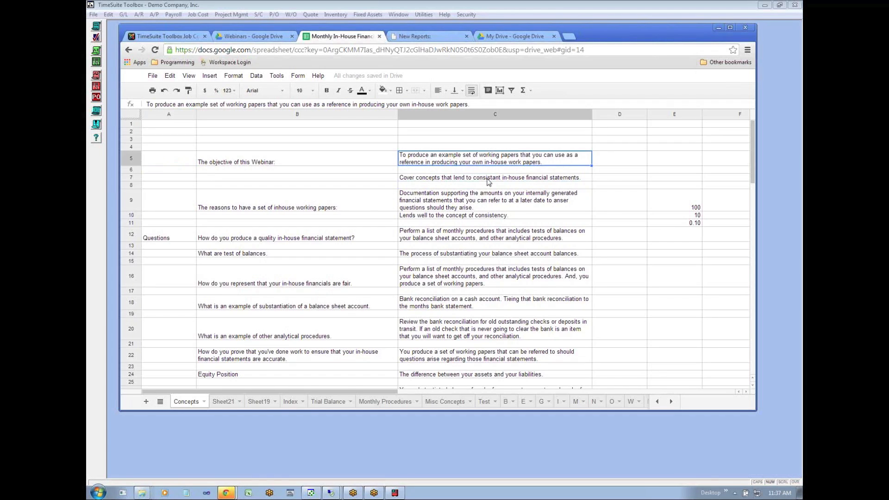
left_click(479, 185)
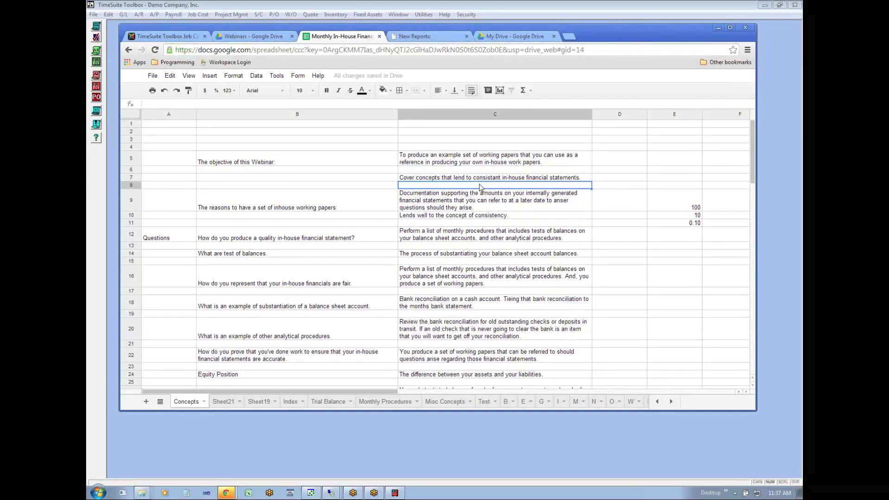
key("Up")
key("Down")
key("Down")
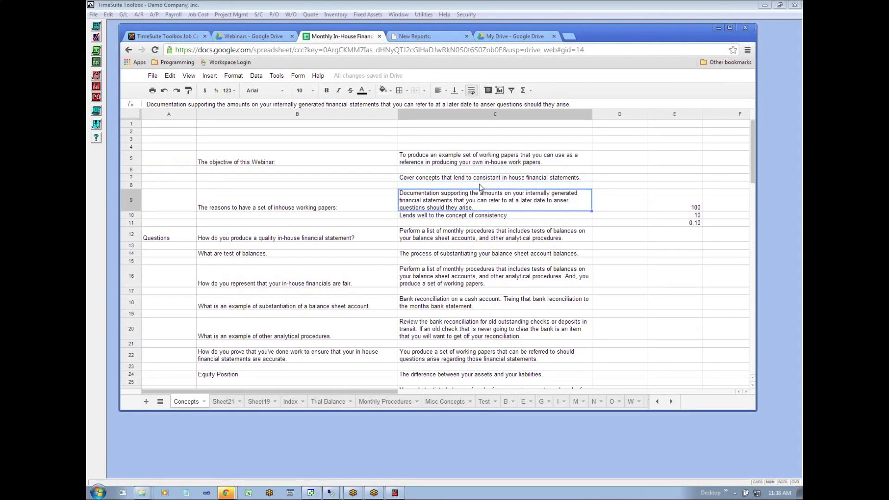
key("Left")
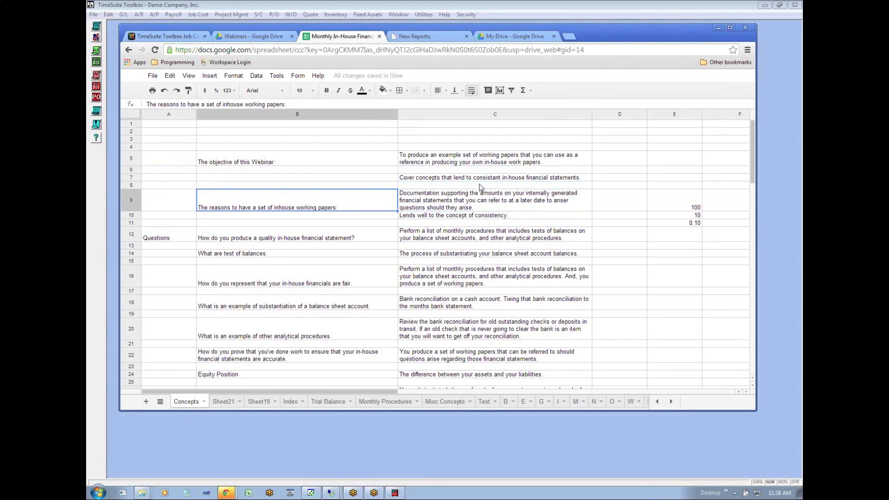
key("Right")
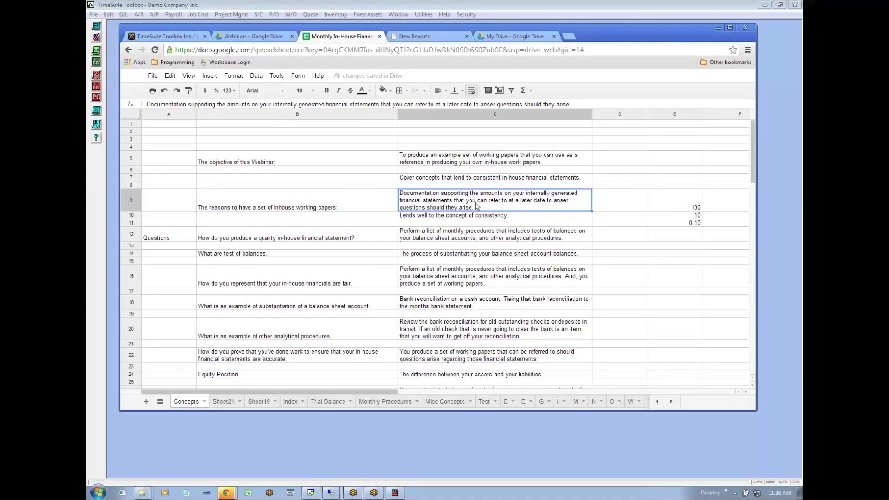
- Correct the misspelled word "anser" to "answer" in the documentation reason in cell C9
double_click(568, 204)
left_click(740, 194)
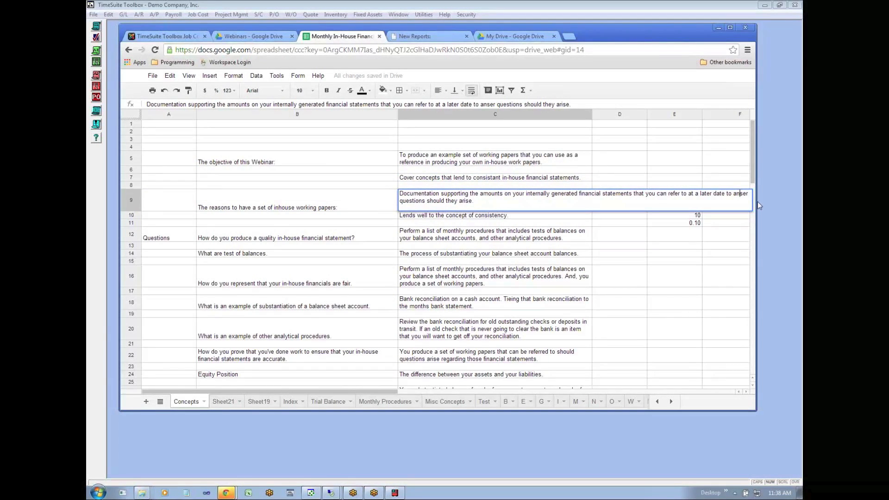
type("w")
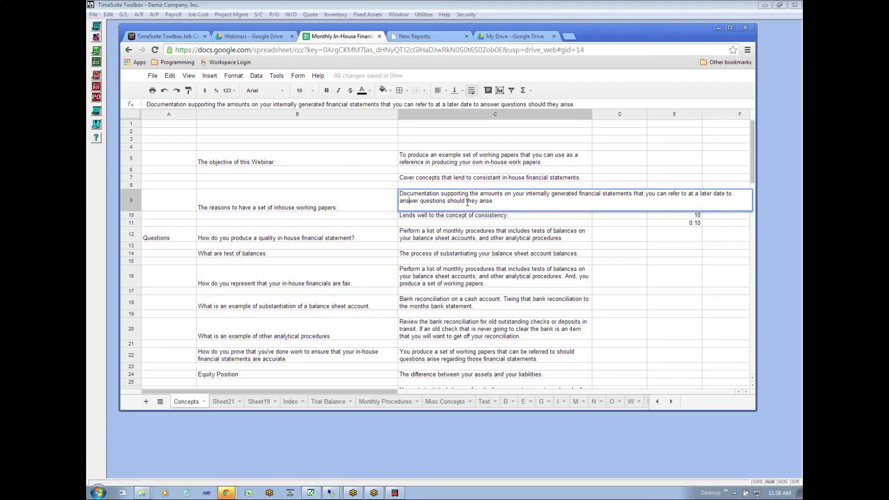
left_click(558, 224)
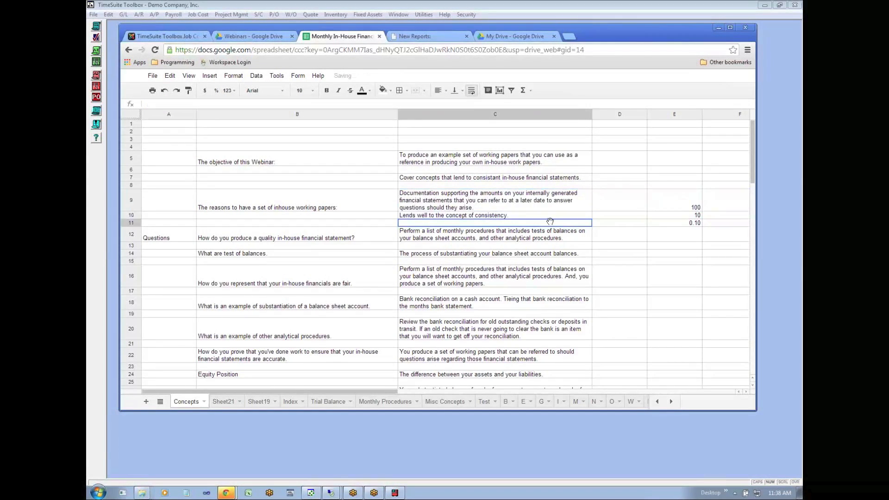
- Reread the corrected reason and the second objective, and clear the stray numbers in cells E9 to E11
left_click(533, 203)
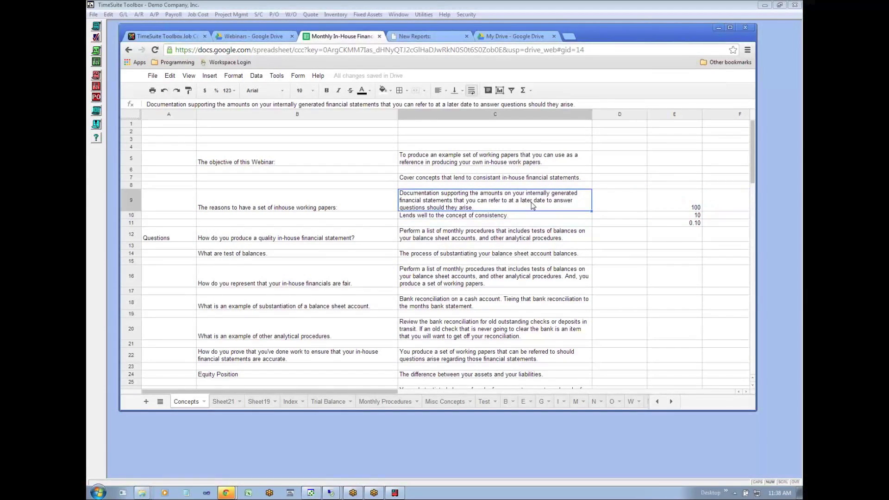
left_click(502, 178)
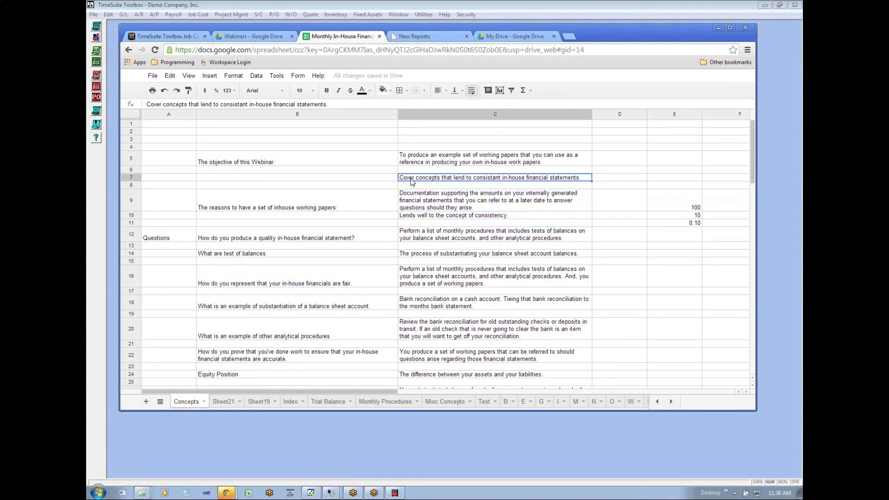
left_click(473, 207)
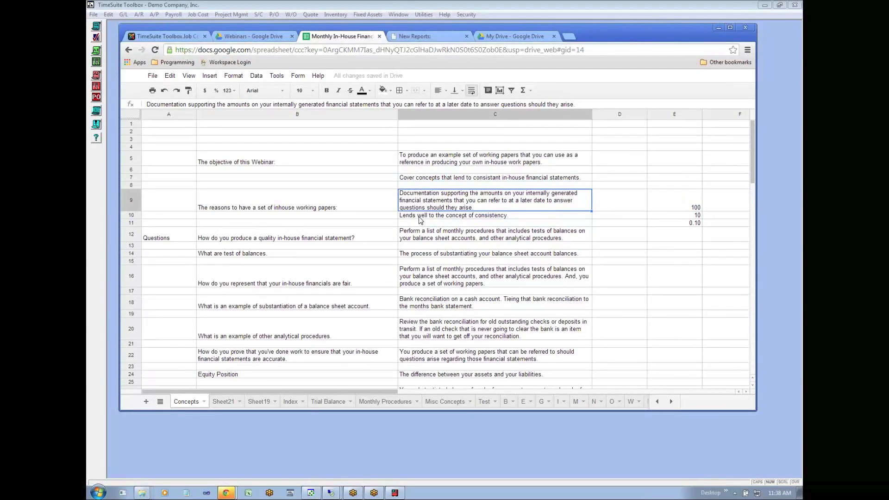
left_click_drag(694, 207, 687, 228)
key("Delete")
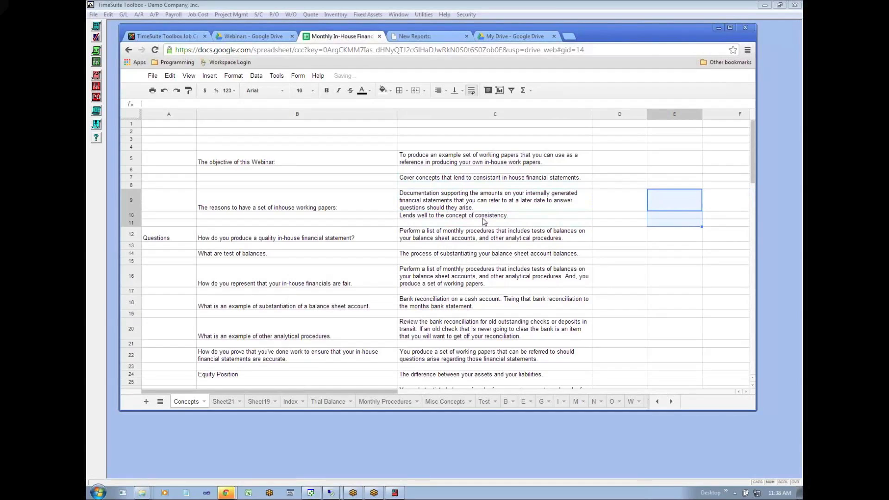
left_click(469, 216)
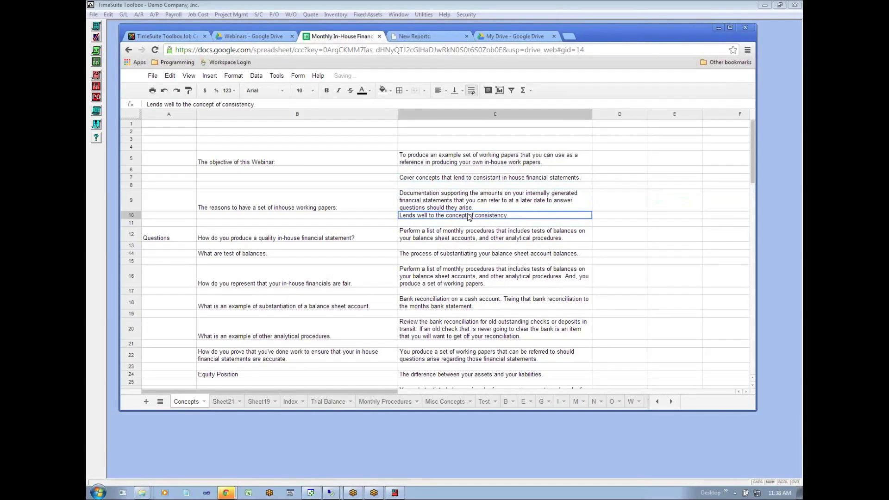
right_click(130, 216)
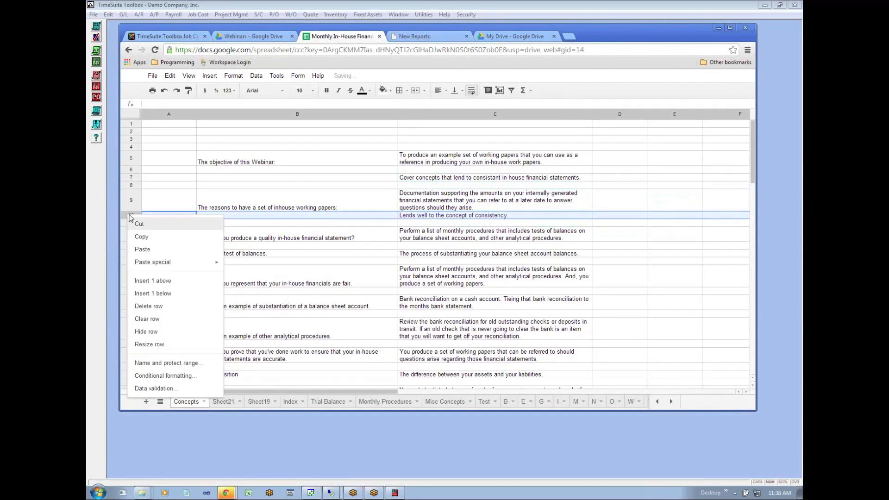
left_click(162, 250)
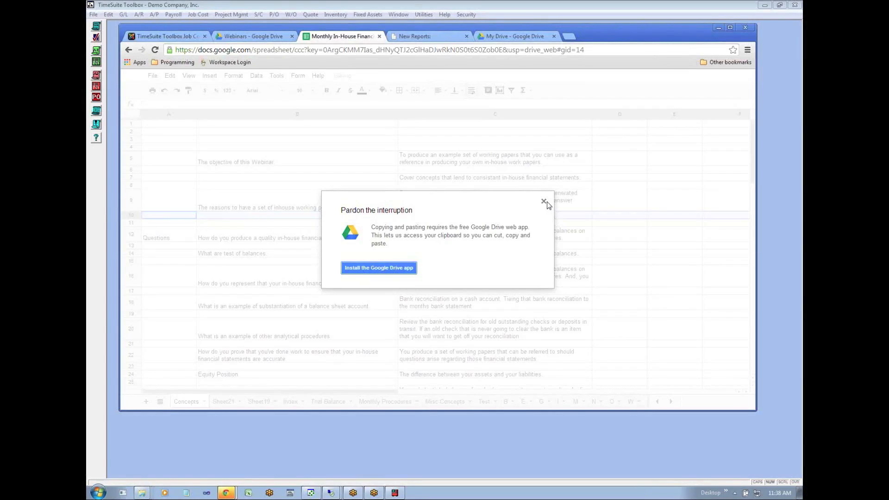
left_click(544, 202)
- Insert a blank row above the "Lends well to the concept of consistency" row
right_click(134, 216)
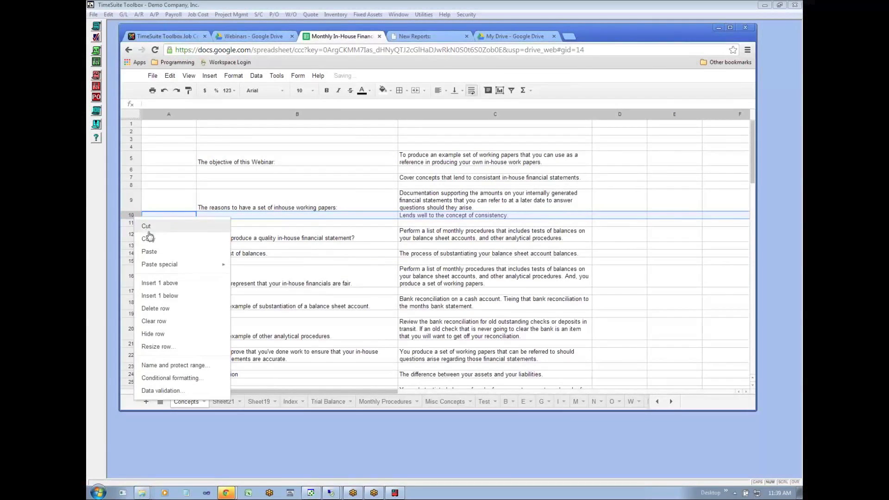
left_click(159, 282)
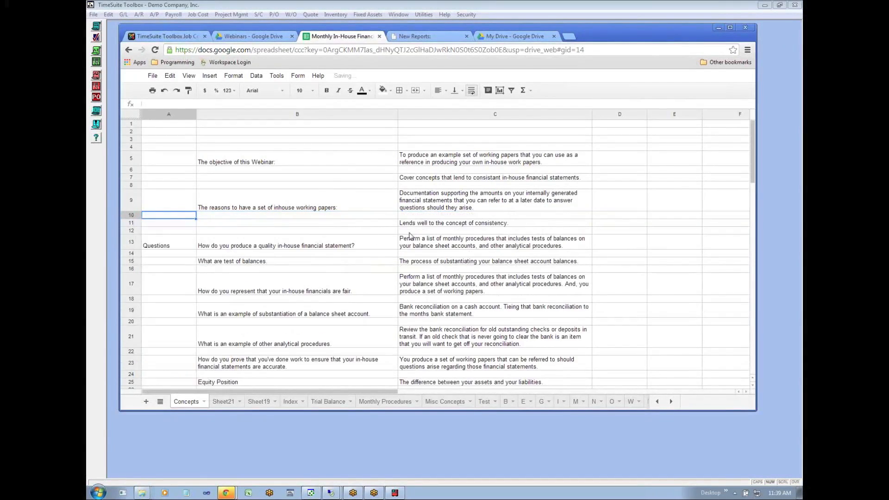
left_click(456, 216)
- Examine the consistency reason in row 11 and the quality in-house financial statement question and answer in row 13
key("Left")
key("Left")
key("Right")
key("Down")
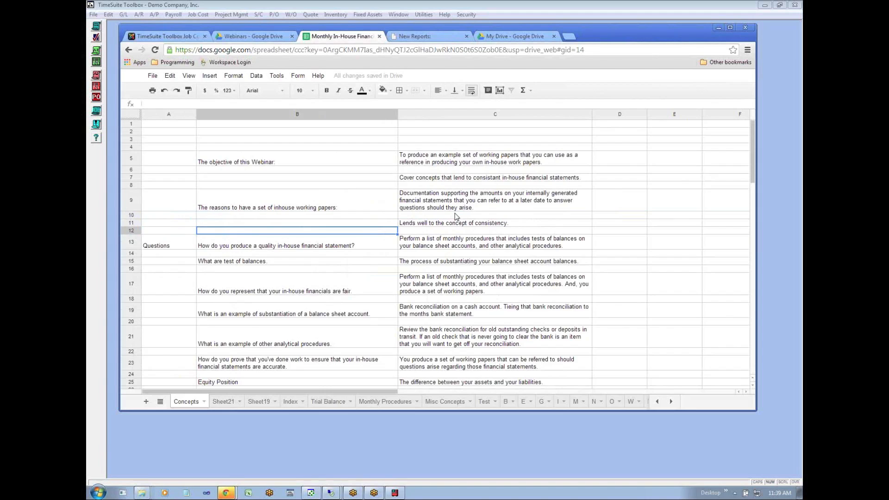
key("Right")
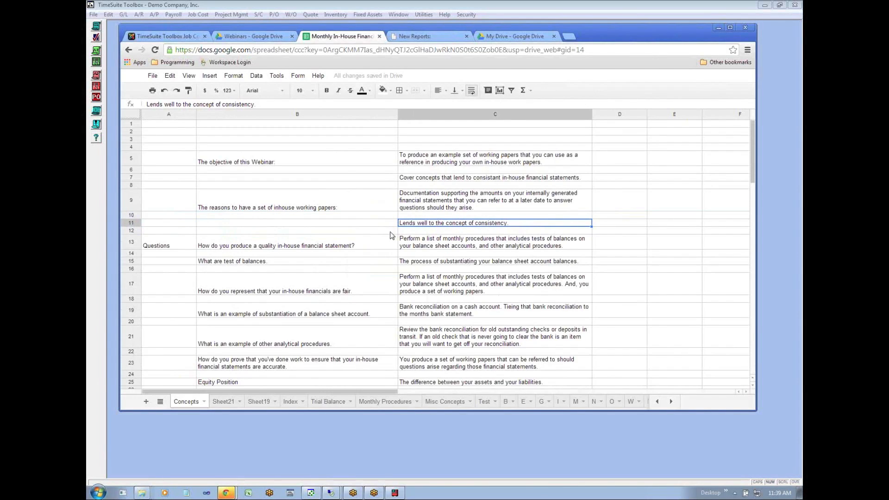
left_click(334, 223)
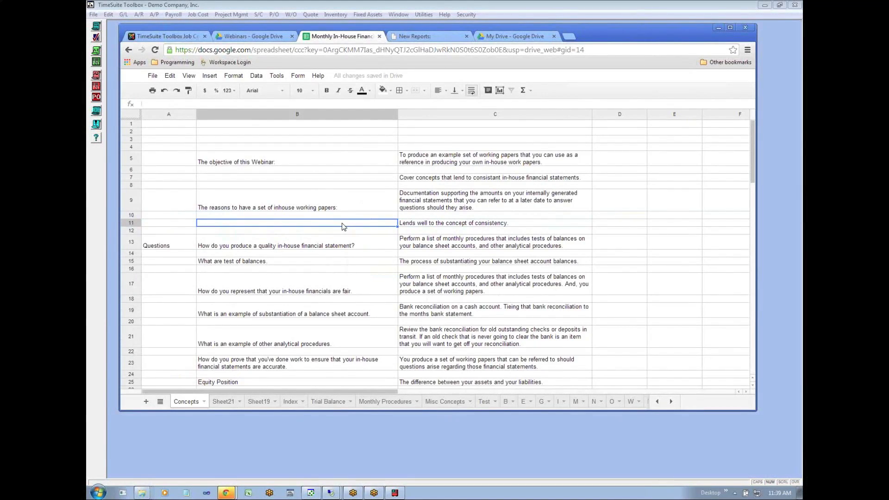
key("Down")
key("Down")
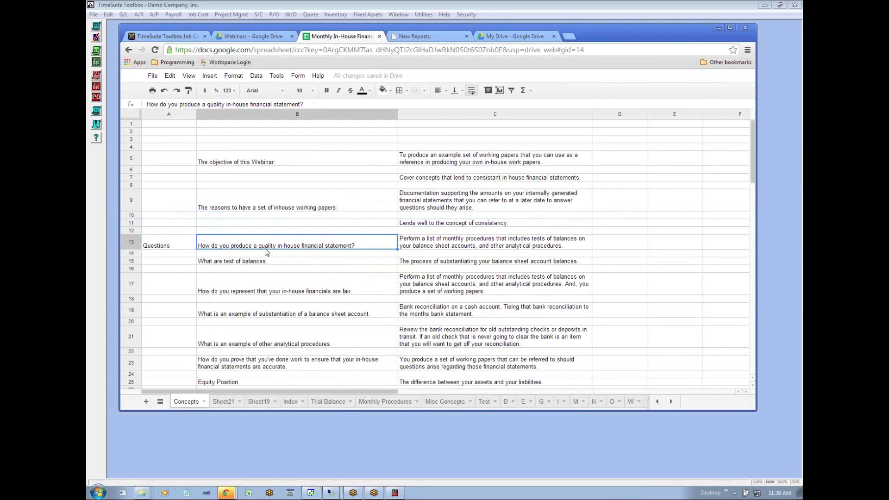
left_click(429, 247)
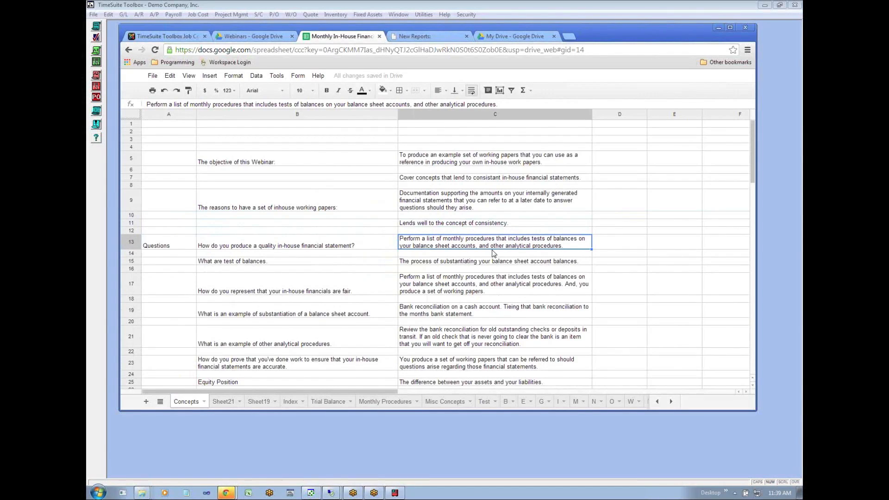
key("Down")
left_click(539, 244)
- Switch to TimeSuite Toolbox and open the General Ledger List
left_click(299, 432)
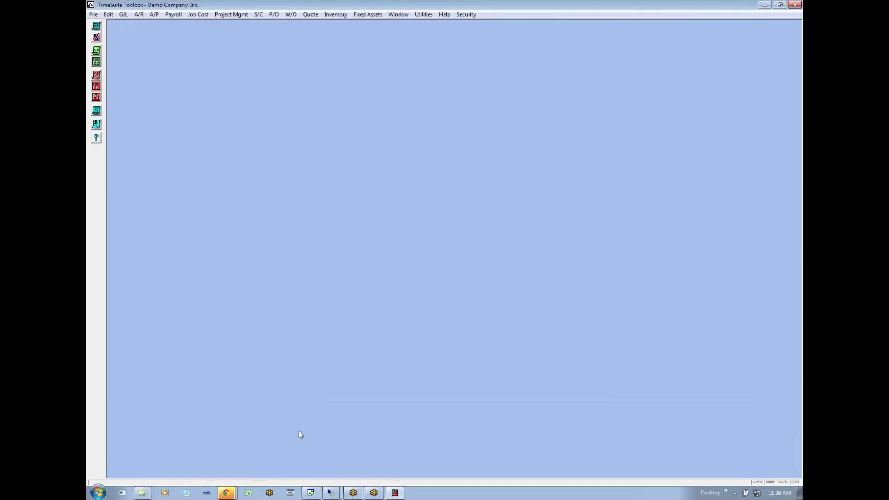
left_click(123, 14)
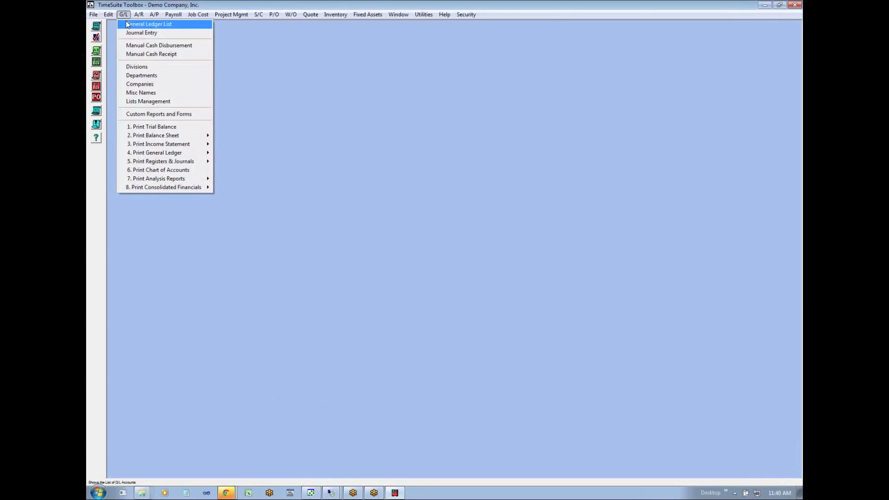
left_click(128, 24)
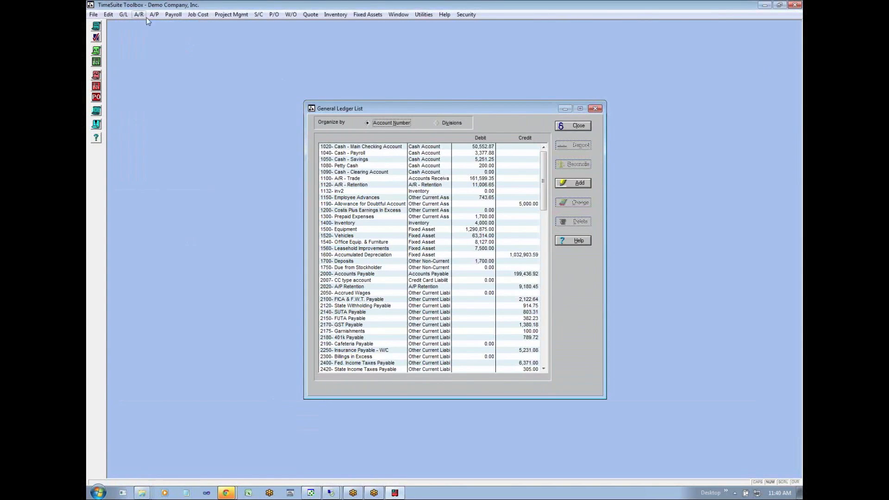
- Generate the standard balance sheet report with an ending date of 1/31/2013
left_click(124, 15)
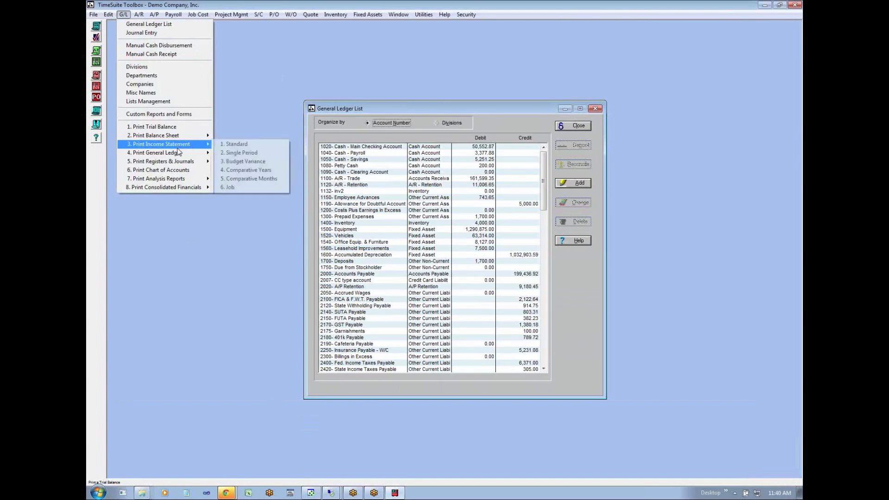
mouse_move(178, 152)
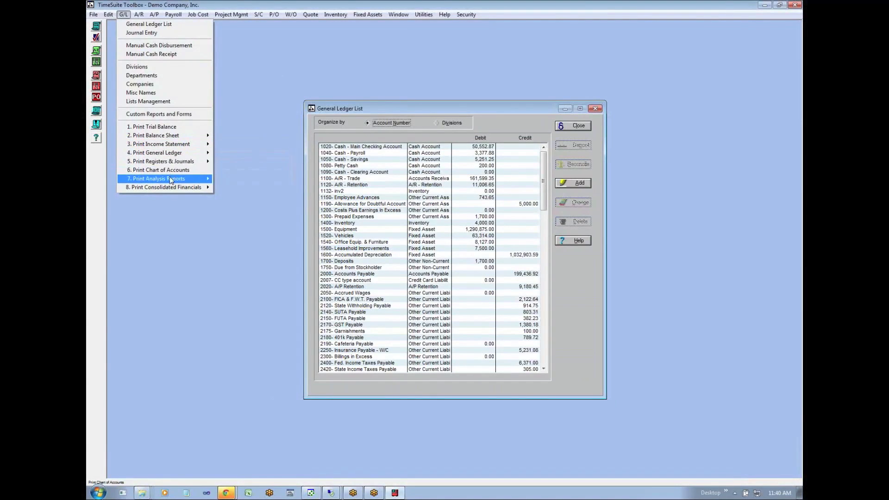
mouse_move(172, 136)
left_click(244, 138)
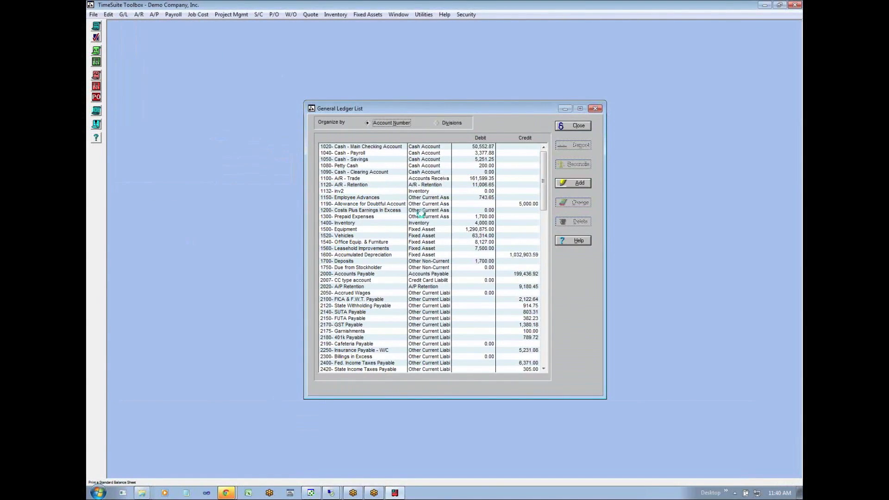
left_click(404, 241)
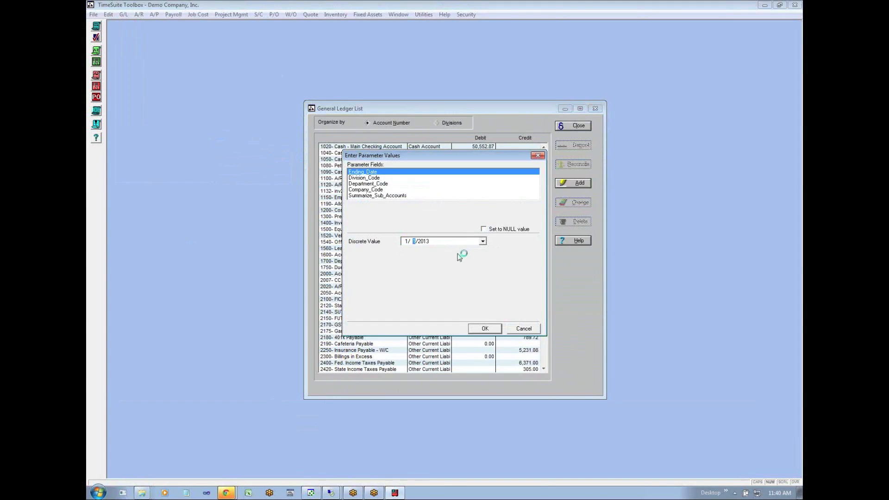
left_click(362, 177)
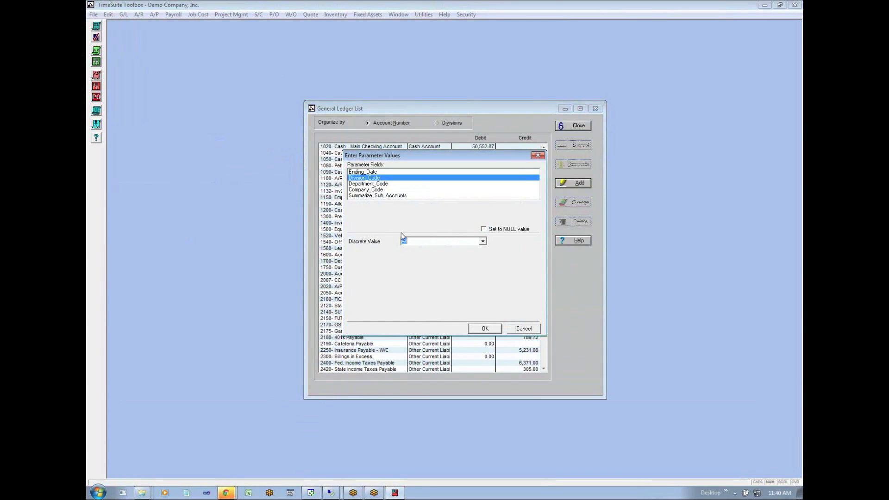
left_click(364, 173)
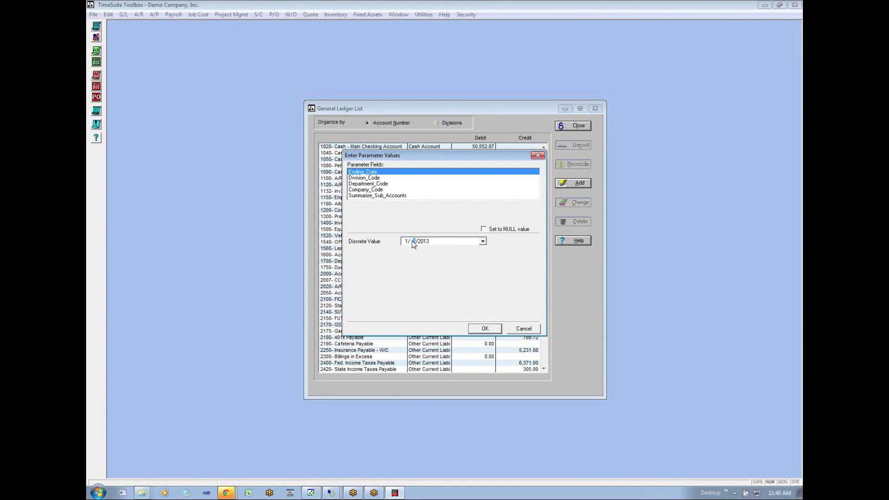
left_click(485, 329)
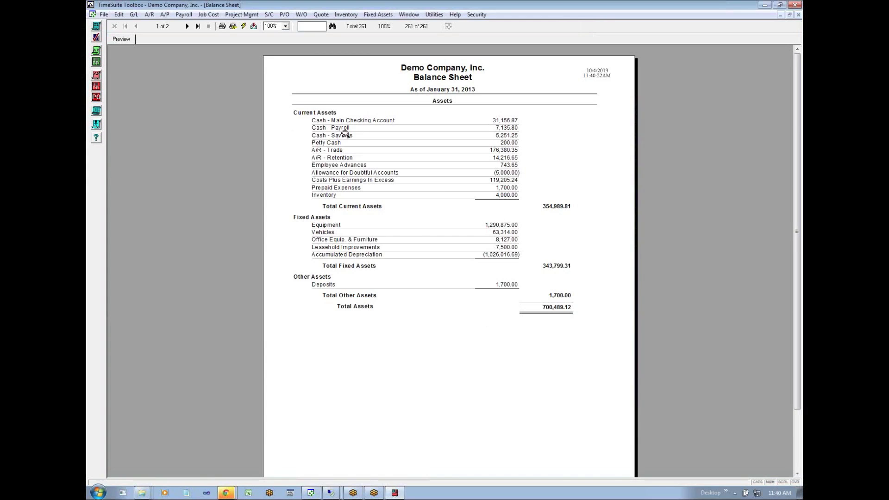
- Review the balance sheet's assets page and its liabilities and equity page, reducing the report to a smaller window
left_click(187, 26)
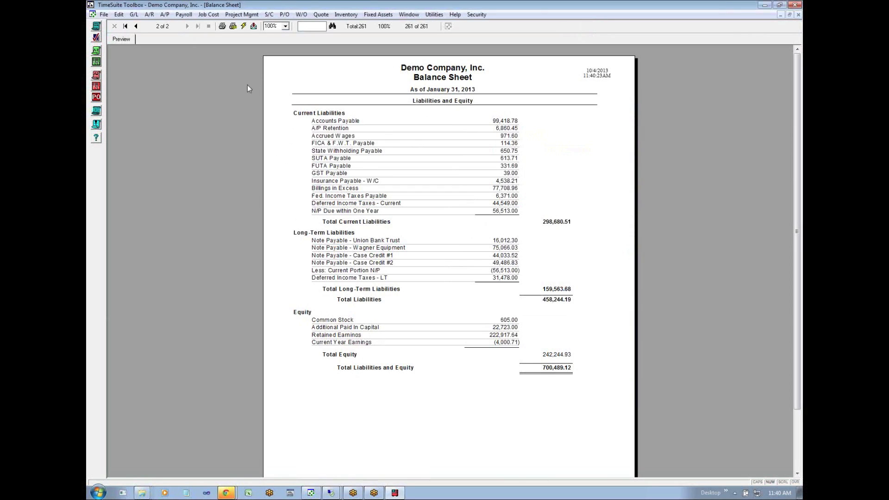
left_click(136, 27)
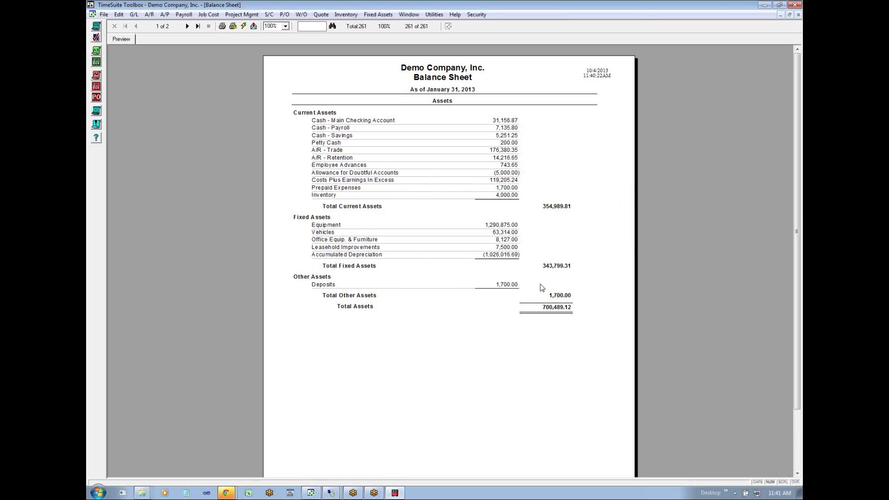
left_click(788, 14)
left_click_drag(466, 41, 458, 34)
left_click(201, 44)
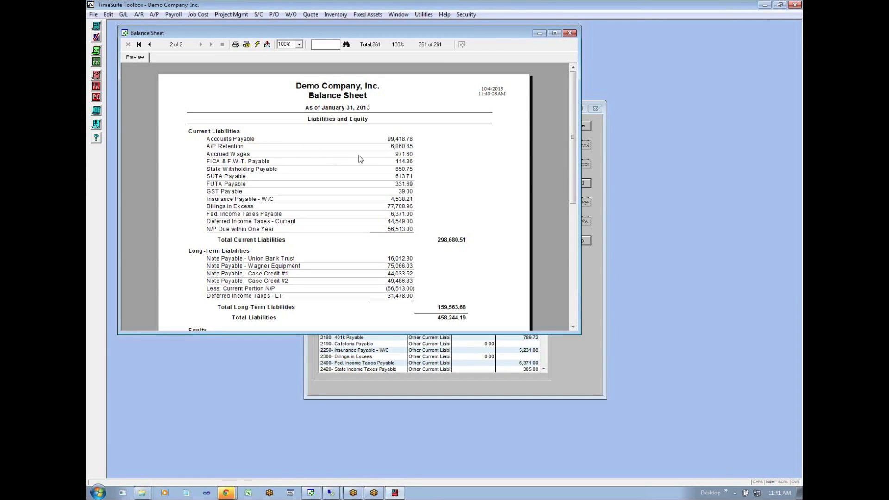
- Look over the Accrue utilities for wages, over/under billings and depreciation, and close them without running any
left_click(423, 13)
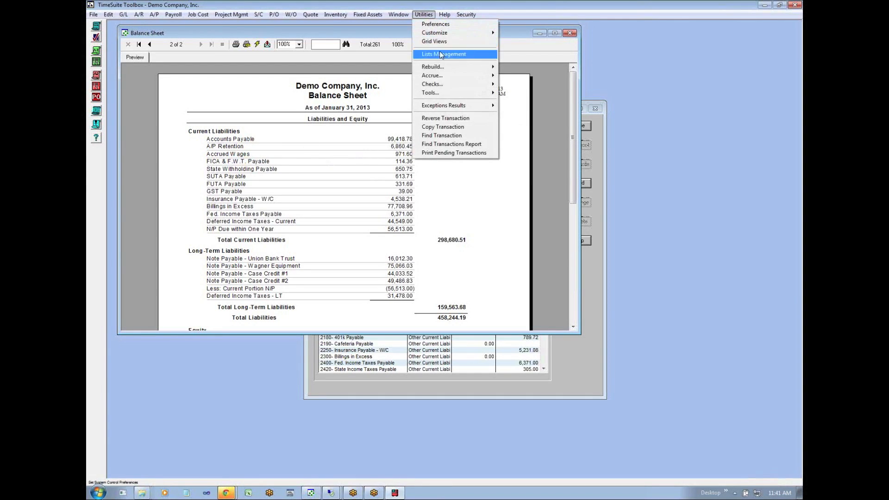
mouse_move(438, 77)
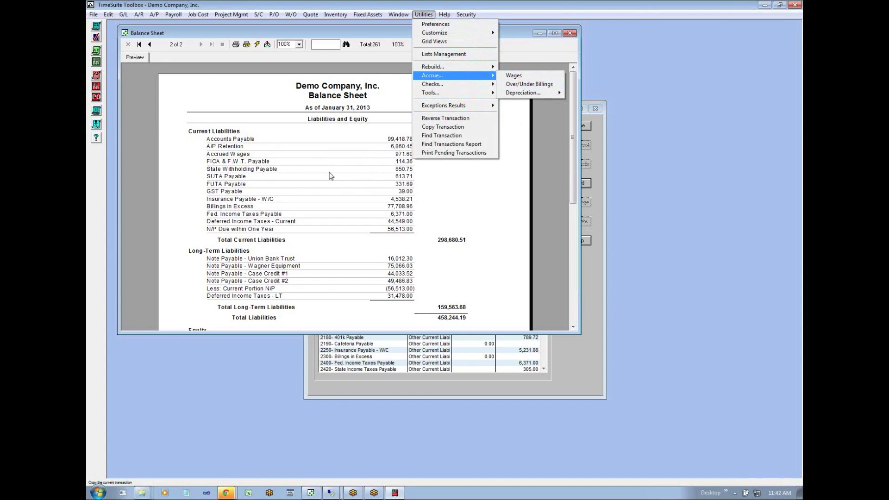
left_click(433, 195)
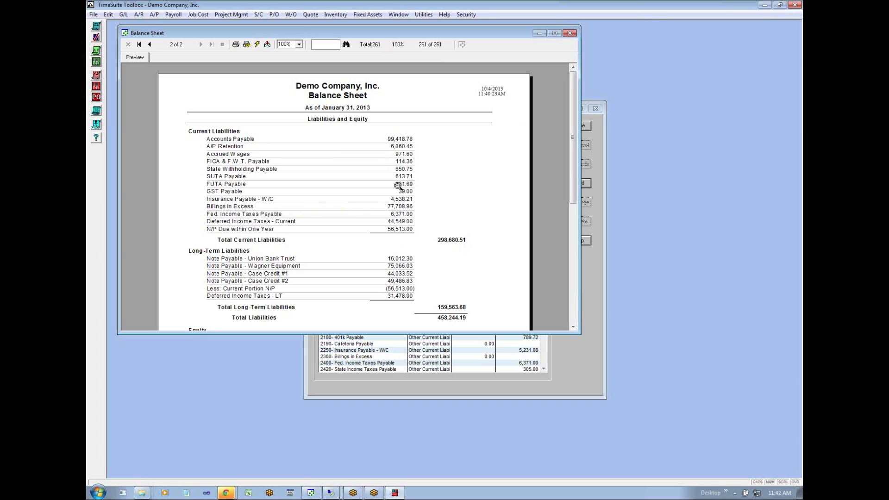
- Examine the current liabilities, long-term liabilities and equity sections of the January 31, 2013 balance sheet
left_click(573, 326)
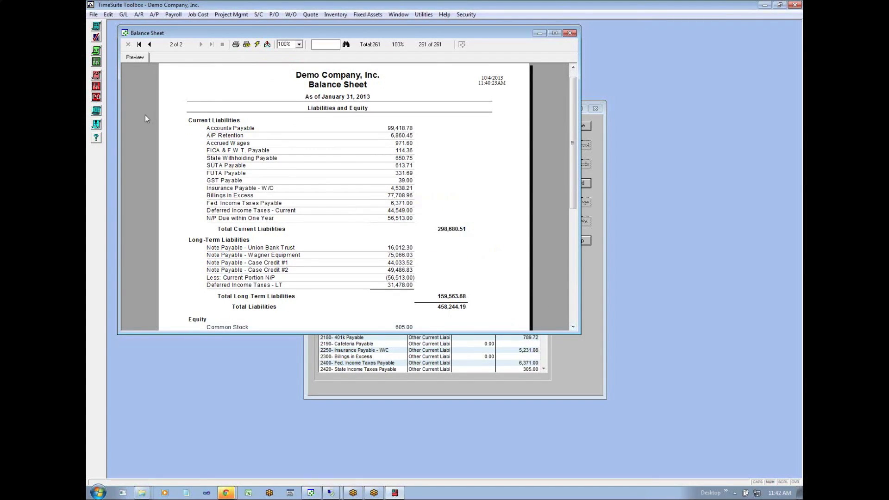
left_click(573, 327)
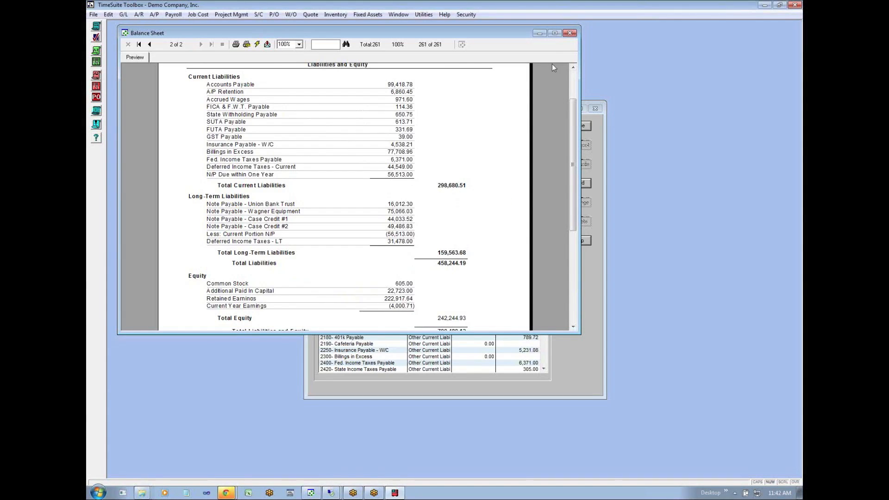
left_click(573, 67)
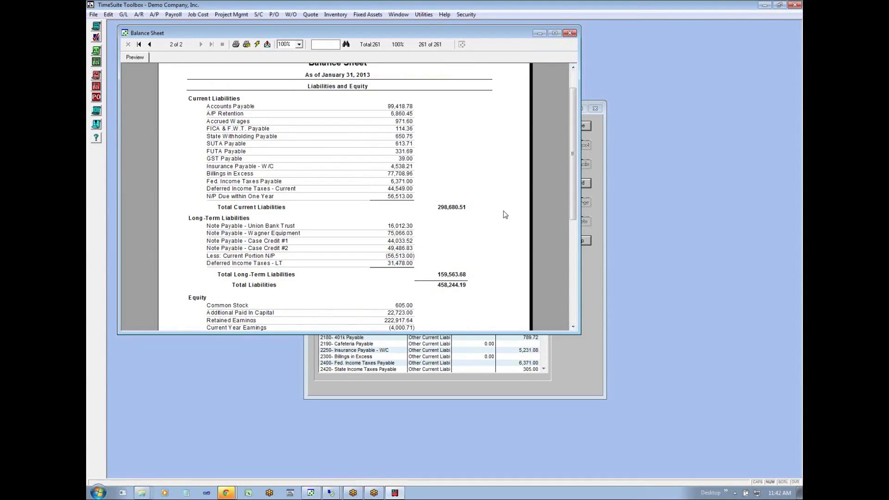
left_click(573, 327)
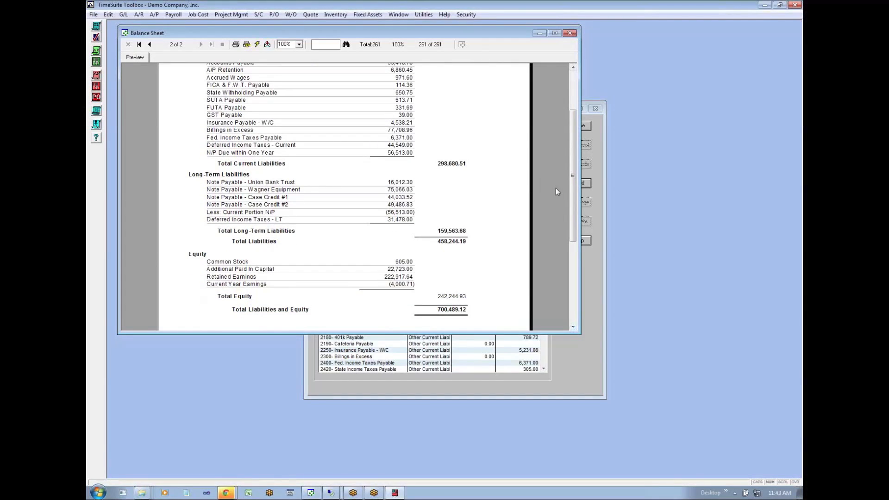
scroll(570, 189, "up", 3)
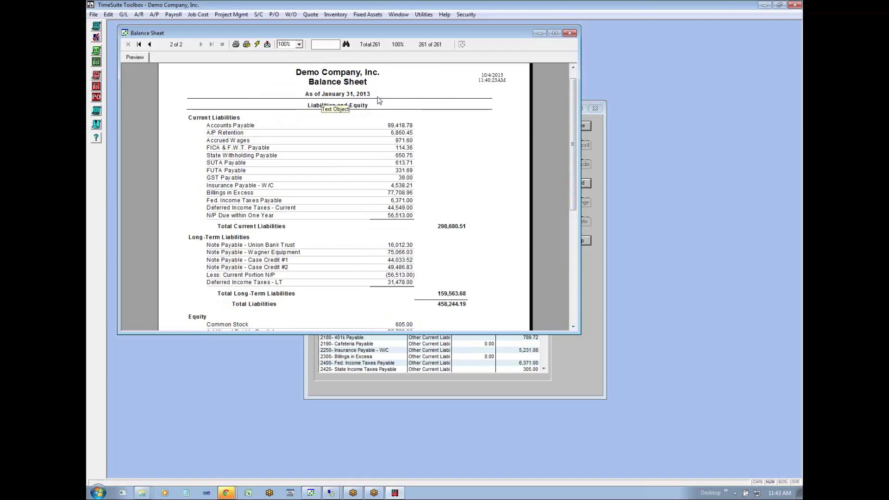
scroll(574, 195, "down", 3)
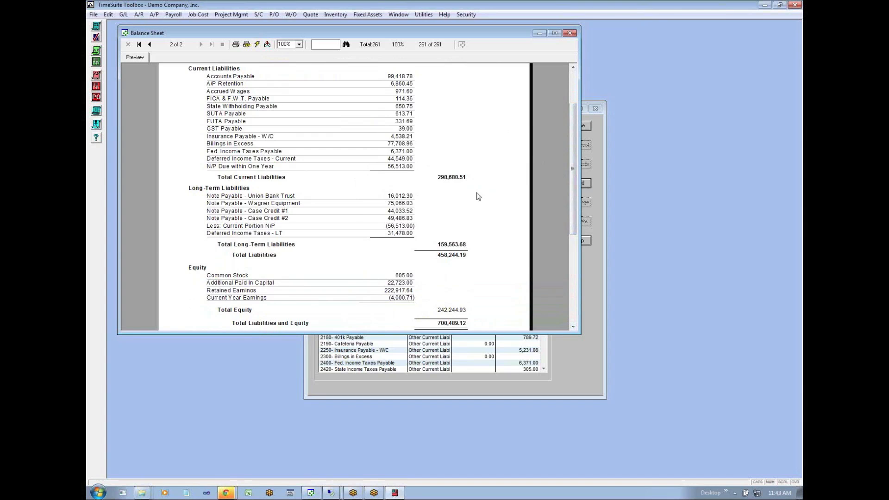
scroll(574, 194, "up", 3)
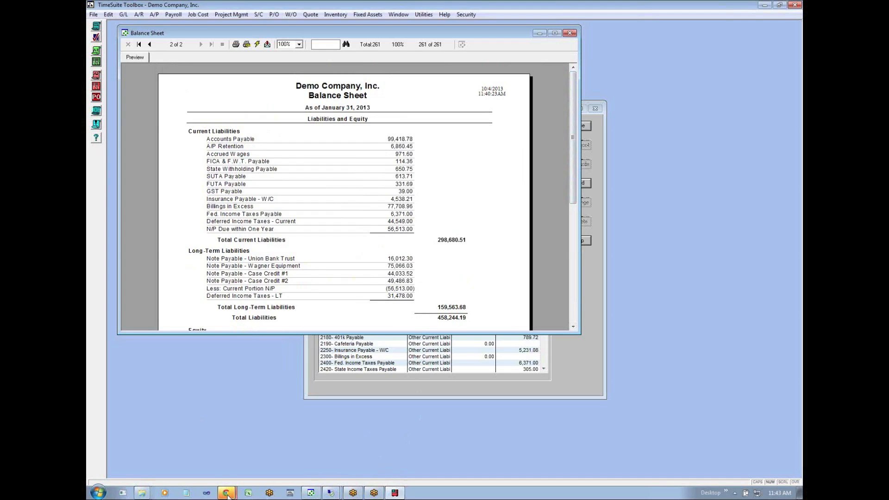
- Switch to the webinar spreadsheet in Chrome and read the test of balances and fair in-house financials questions and answers in rows 15 and 17
mouse_move(227, 494)
left_click(204, 456)
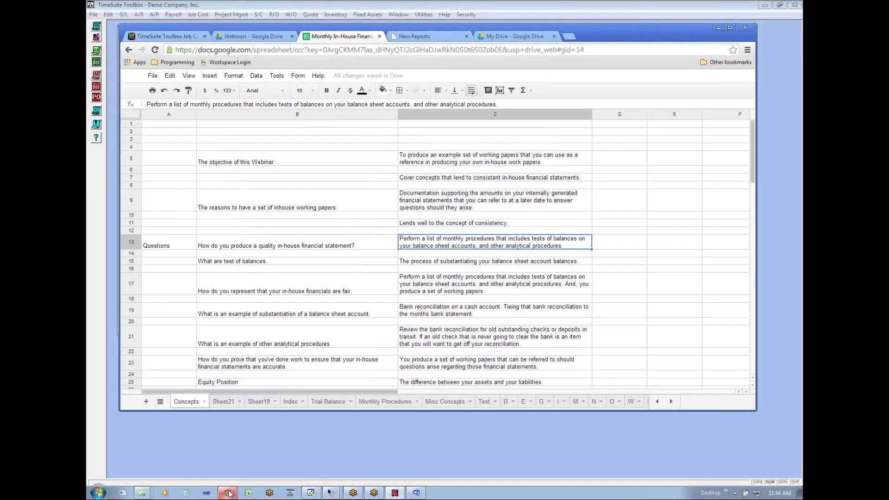
left_click(325, 263)
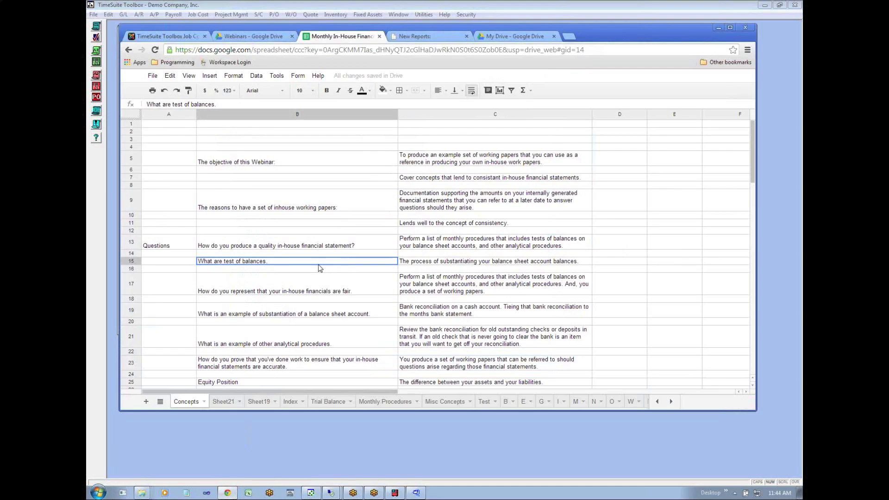
left_click(445, 264)
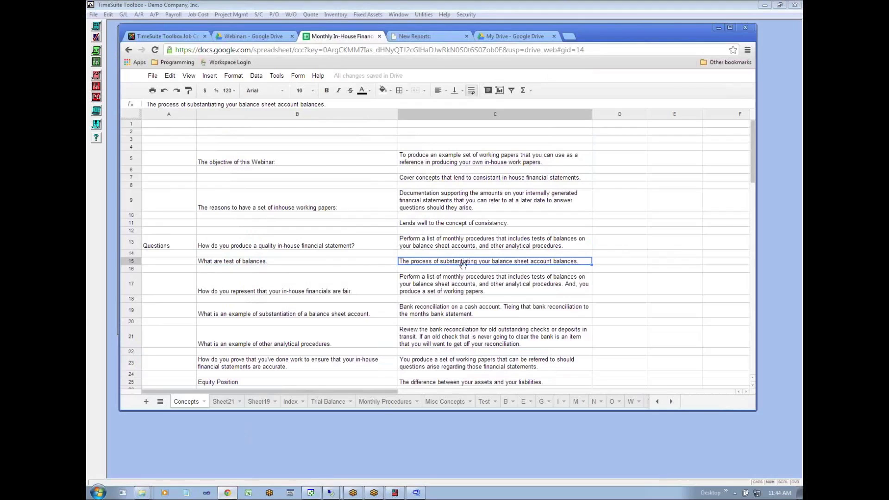
left_click(283, 287)
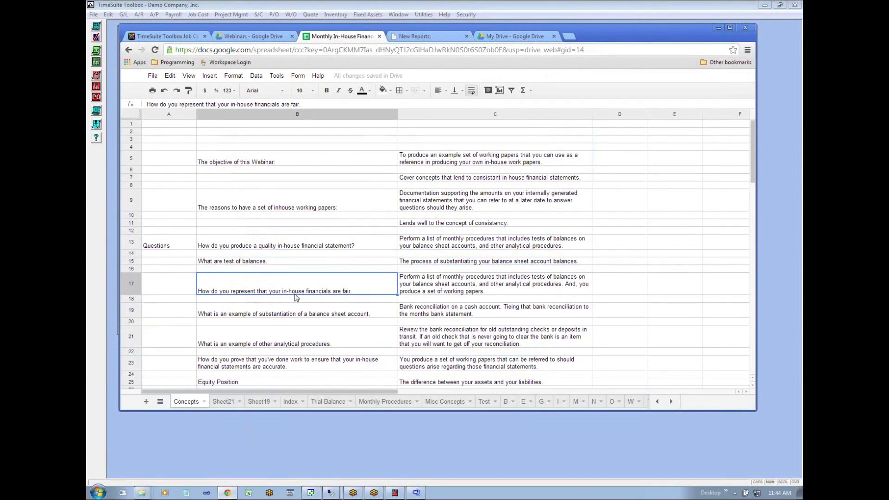
left_click(449, 291)
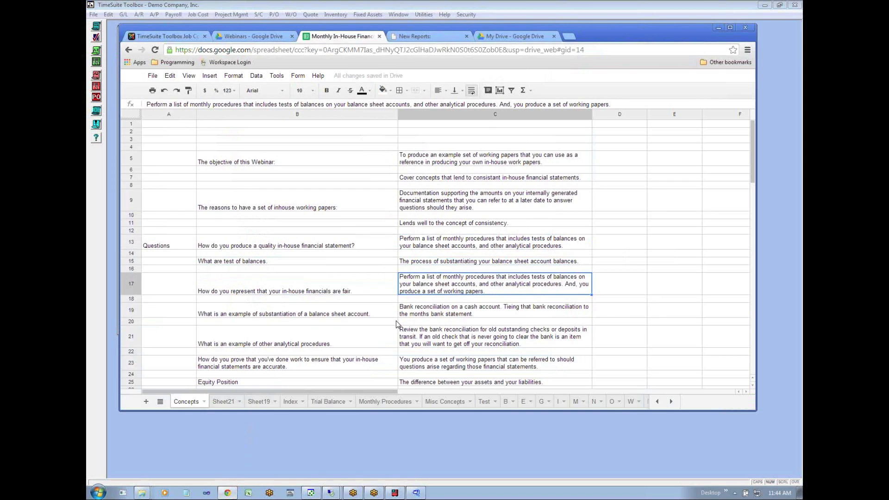
- Read the questions and answers on account substantiation, other analytical procedures and proof of accurate statements in rows 19, 21 and 23
left_click(415, 314)
left_click(333, 315)
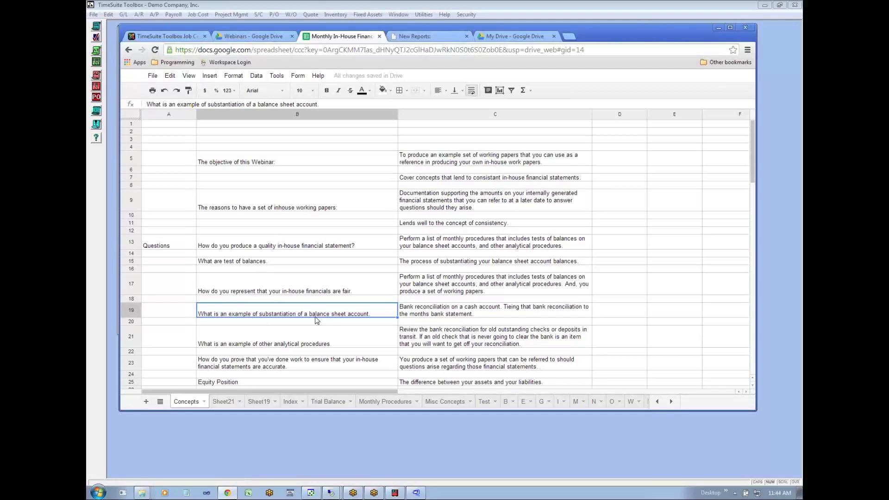
left_click(437, 316)
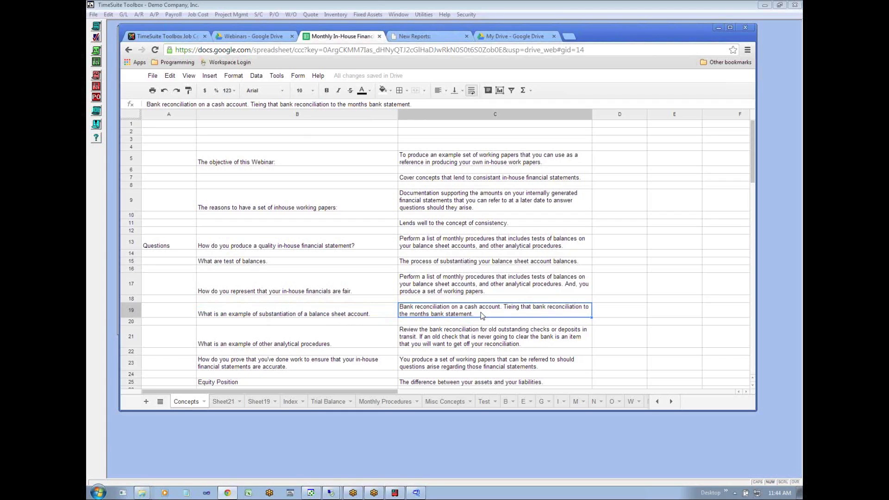
left_click(260, 348)
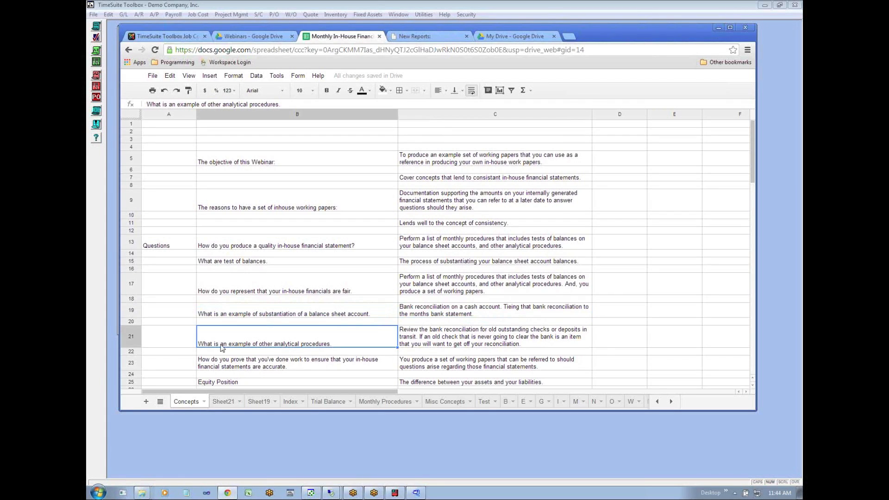
left_click(431, 346)
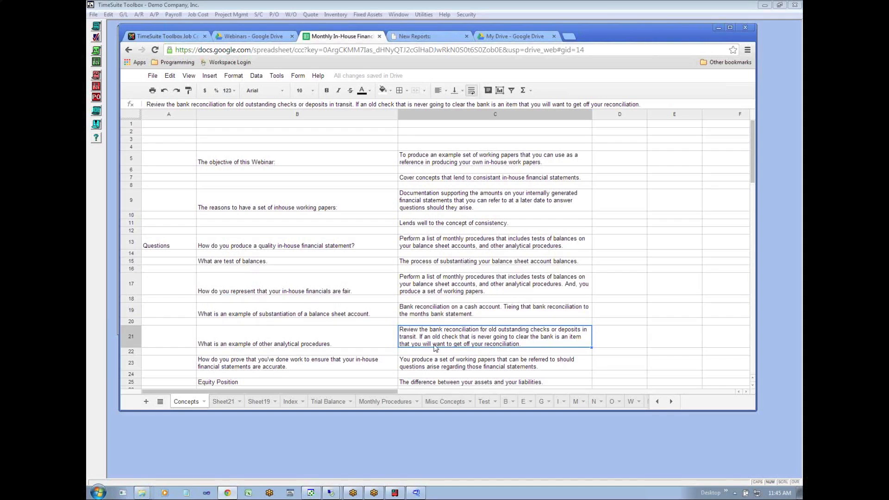
left_click(262, 370)
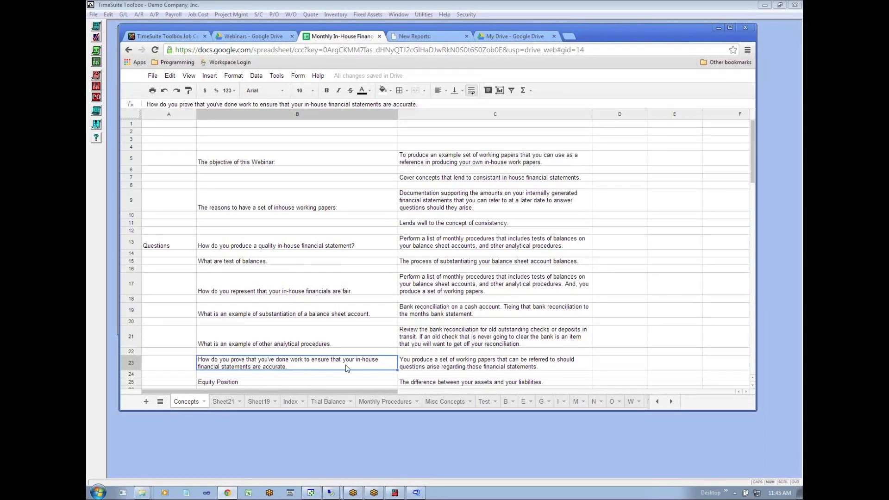
left_click(426, 370)
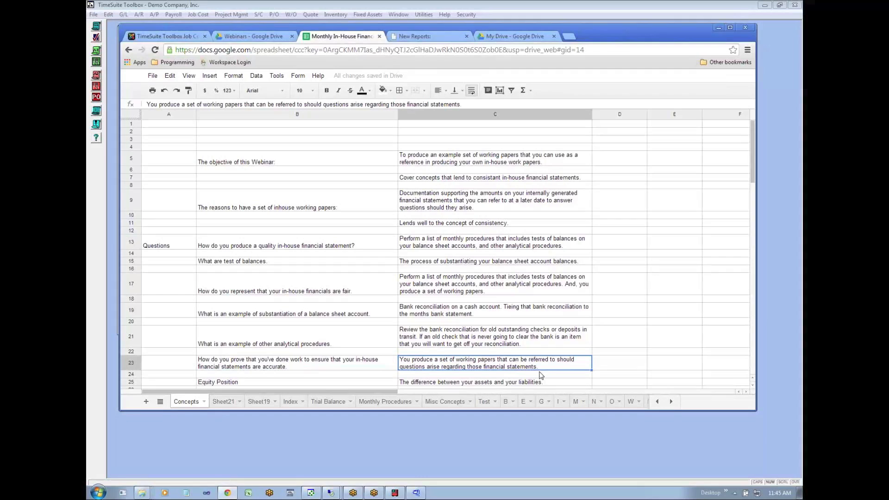
- Examine the Equity Position definition in row 25 and the question and answer on proving it in row 27
left_click(450, 375)
key("Down")
key("Down")
key("Down")
key("Down")
key("Down")
key("Down")
key("Down")
key("Down")
key("Down")
key("Down")
key("Down")
key("Up")
key("Up")
key("Up")
key("Up")
key("Up")
key("Up")
key("Up")
key("Up")
key("Up")
key("Up")
key("Up")
key("Up")
key("Down")
key("Down")
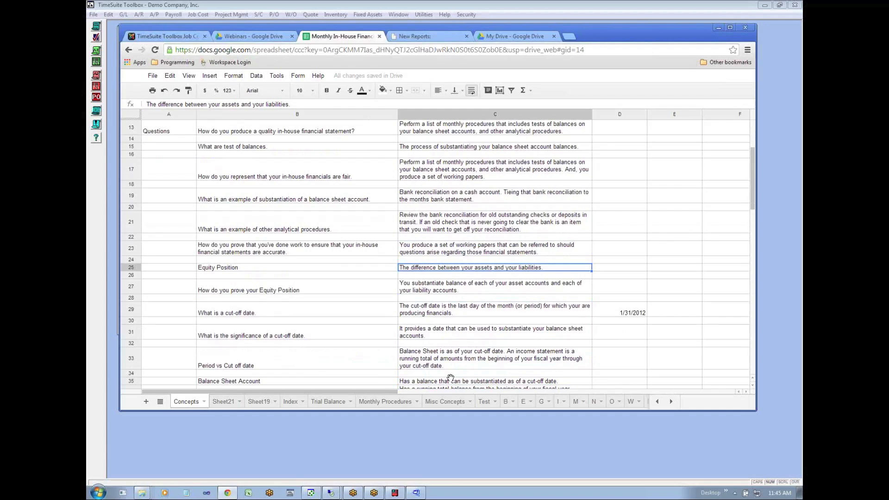
key("Down")
key("Down")
key("Left")
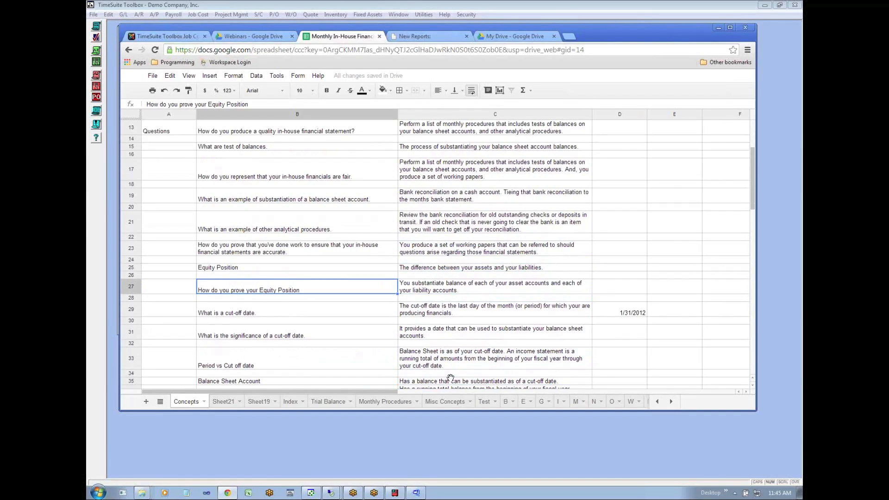
key("Right")
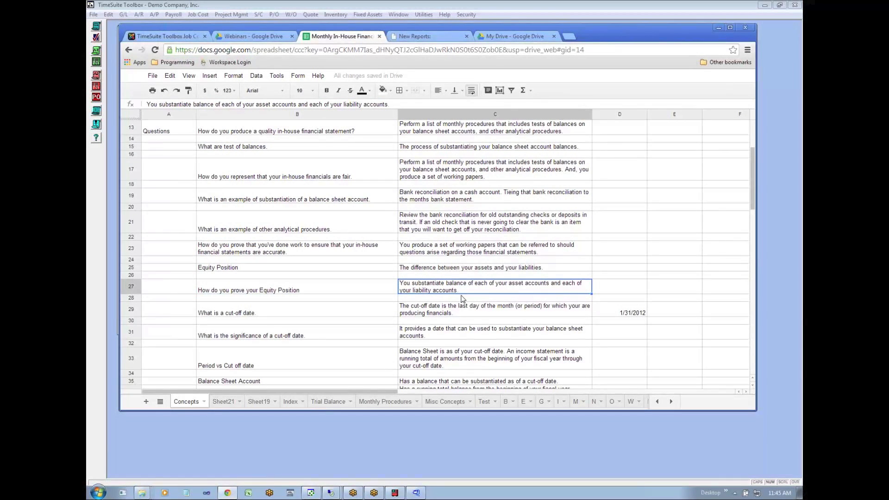
left_click(319, 290)
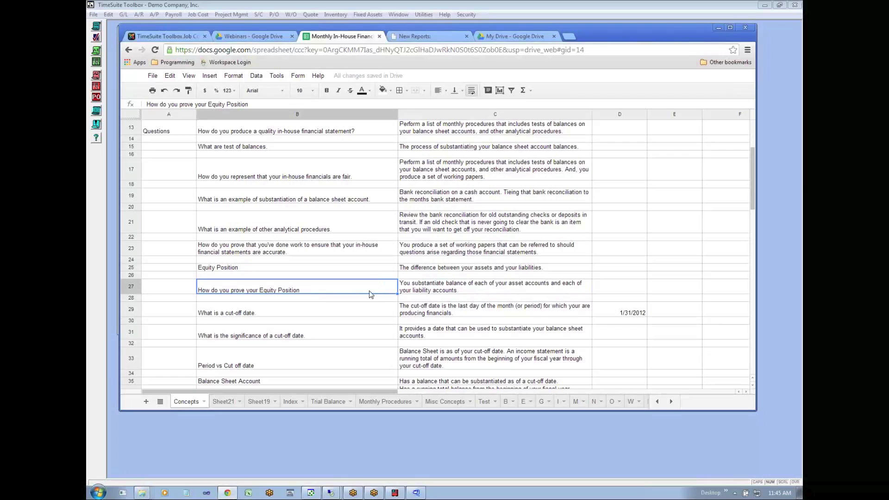
- Review the cut-off date question and answer in row 29 and set its example date in D29 to 1/31/13
left_click(380, 315)
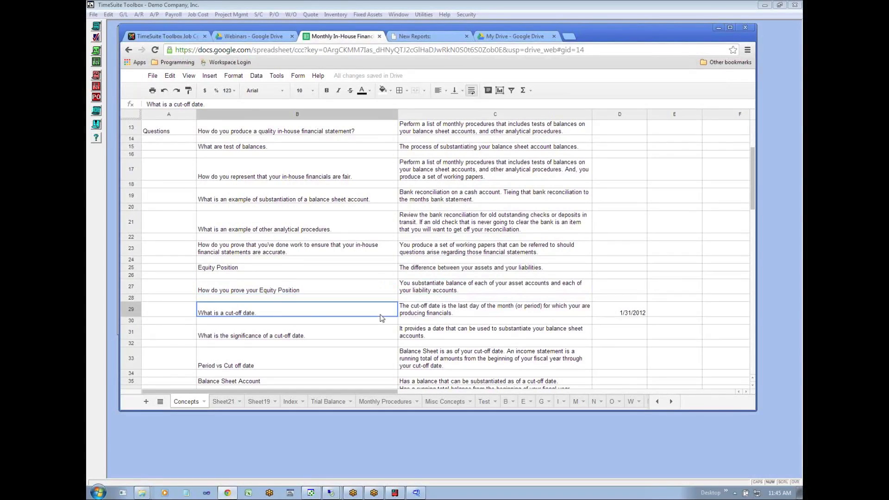
left_click(439, 313)
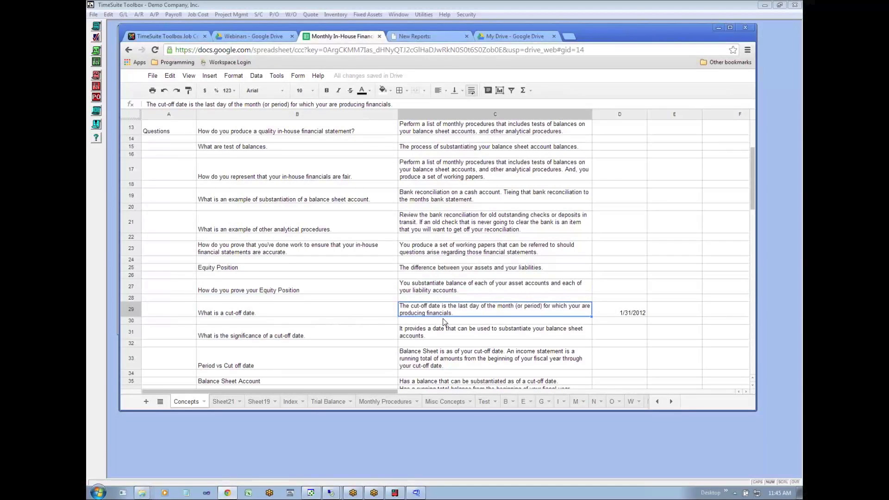
left_click(624, 315)
type("1")
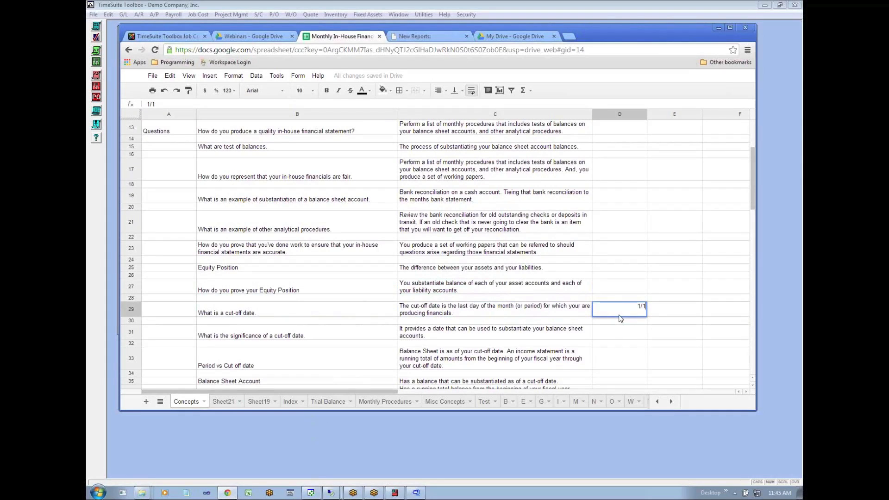
type("/2013")
key("Return")
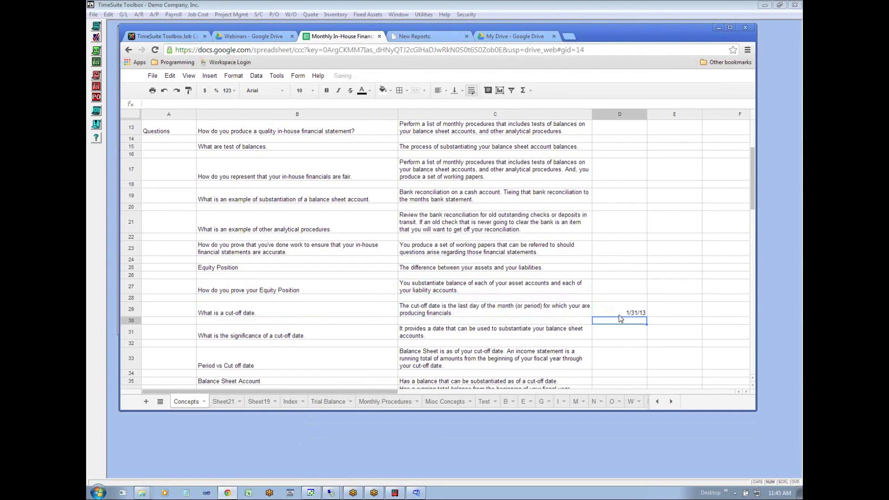
- Examine the question and answer on the significance of a cut-off date in row 31 alongside the example date in D29
left_click(410, 338)
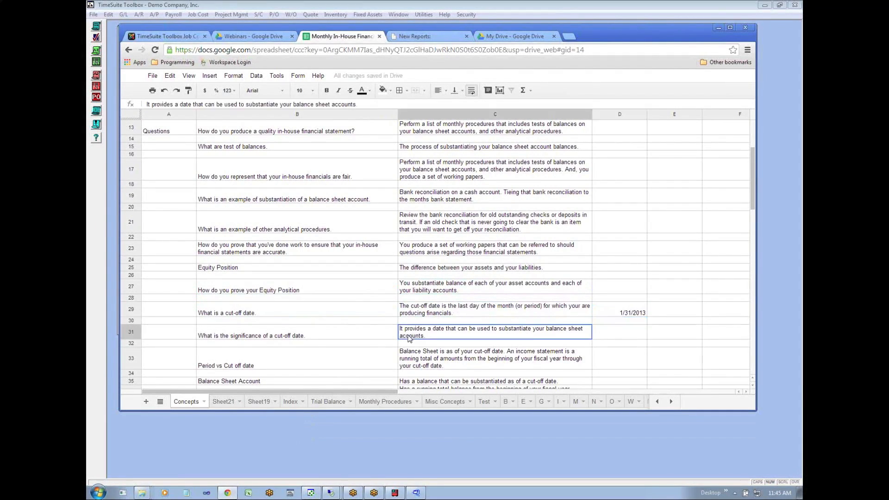
left_click(290, 337)
left_click(433, 339)
left_click(475, 343)
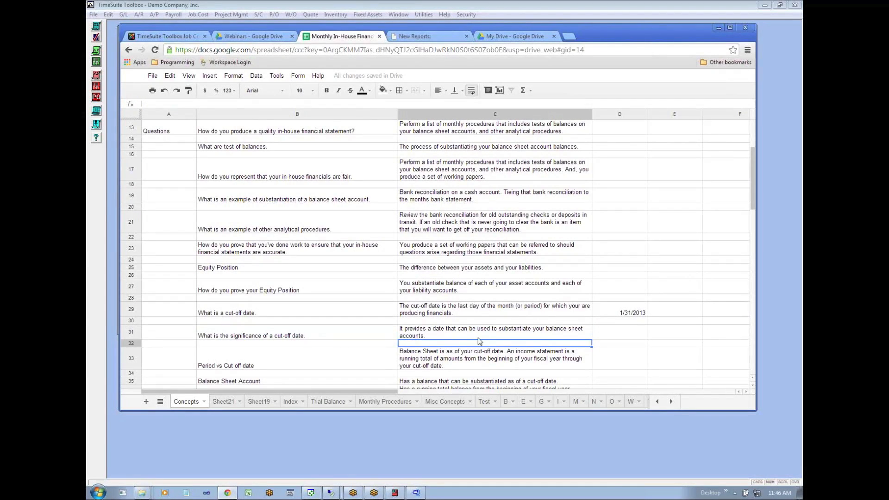
left_click(479, 337)
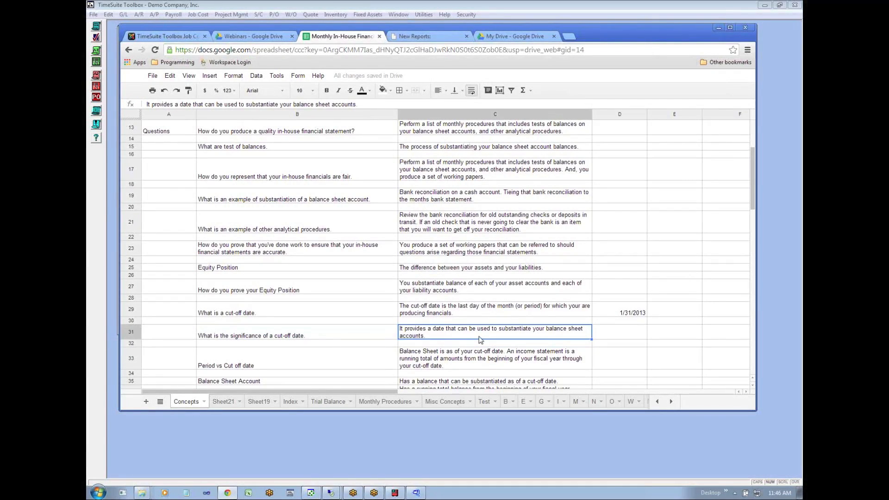
left_click(621, 313)
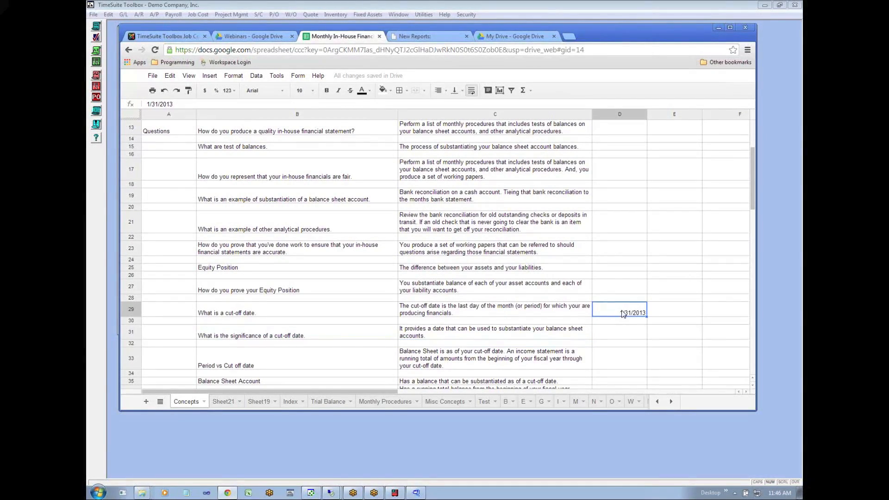
left_click(609, 322)
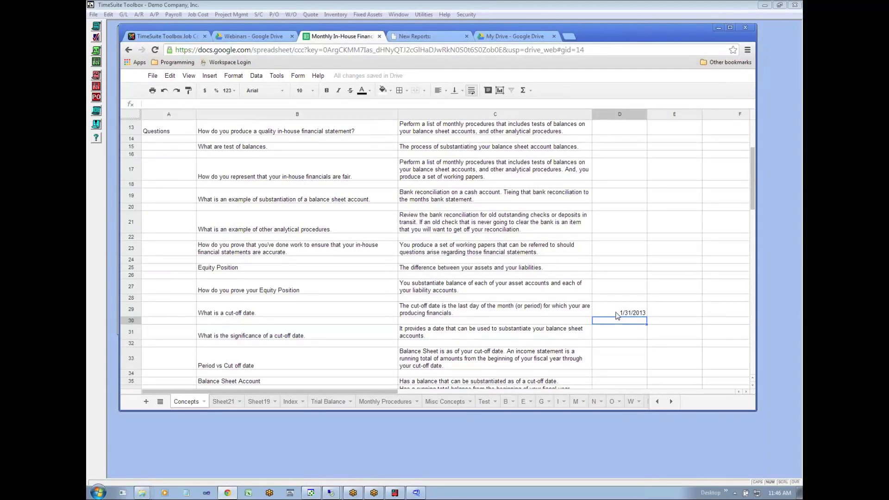
left_click(618, 315)
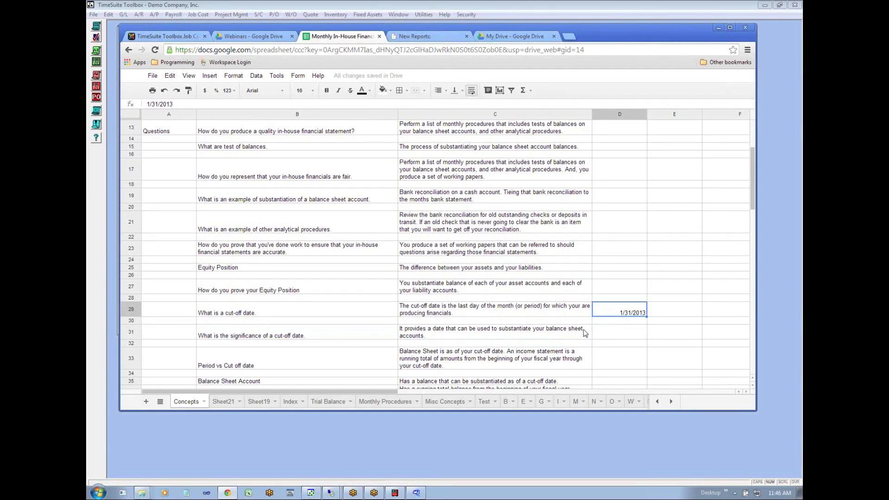
left_click(615, 334)
left_click(618, 315)
left_click(568, 334)
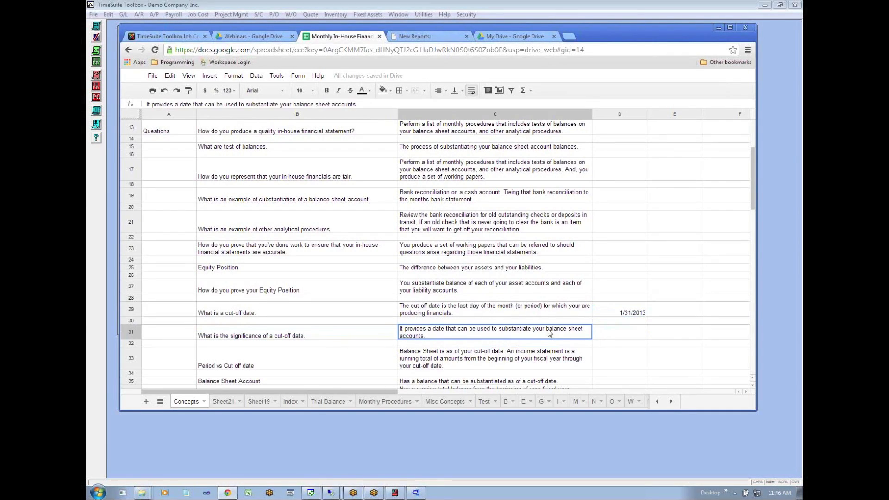
left_click(640, 316)
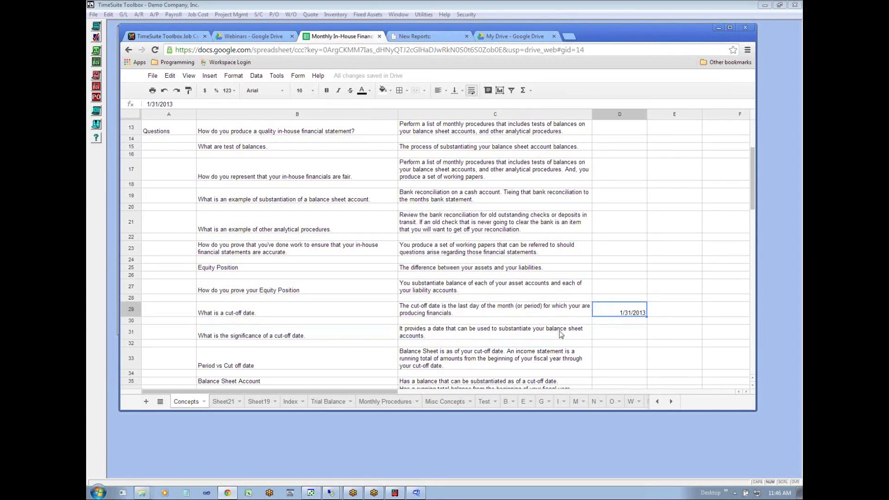
left_click(546, 336)
left_click(343, 335)
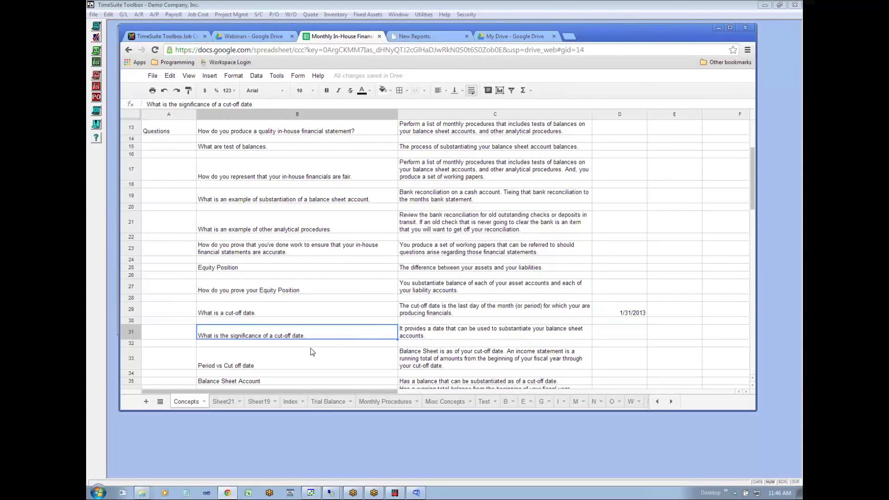
- Read the Period vs Cut off date, Balance Sheet Account and Income Statement Account definitions in rows 33, 35 and 36
left_click(338, 370)
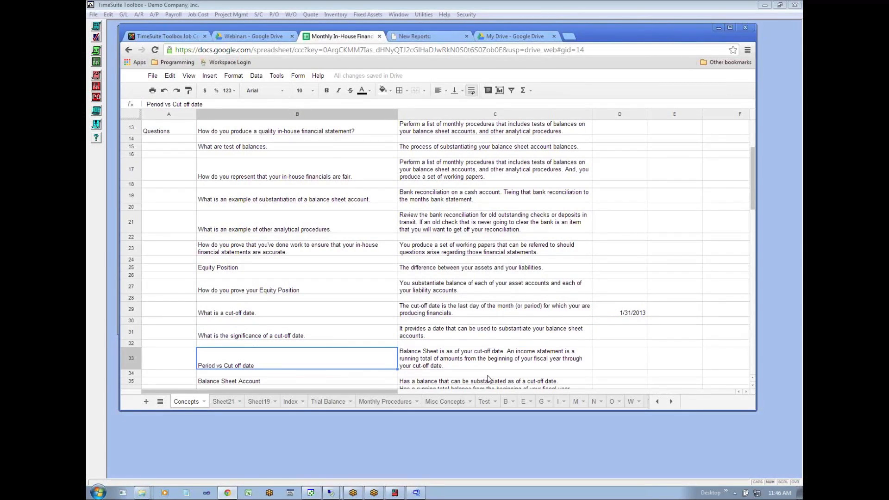
left_click(467, 364)
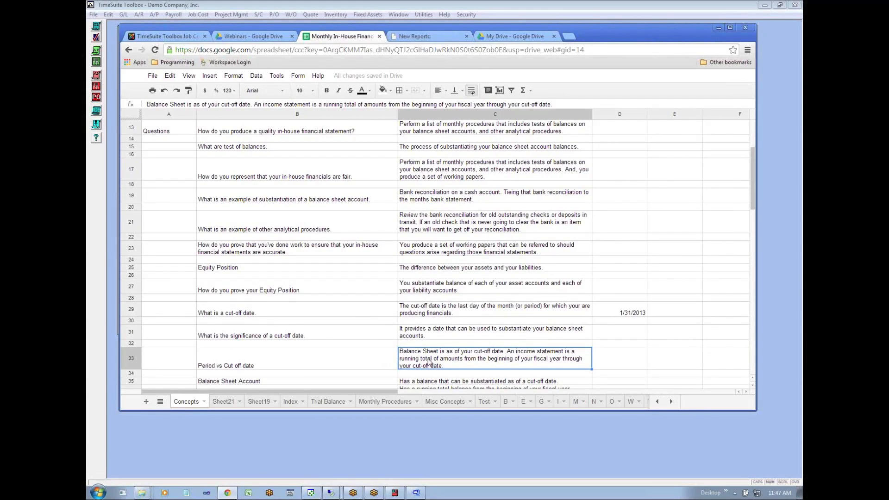
left_click(239, 379)
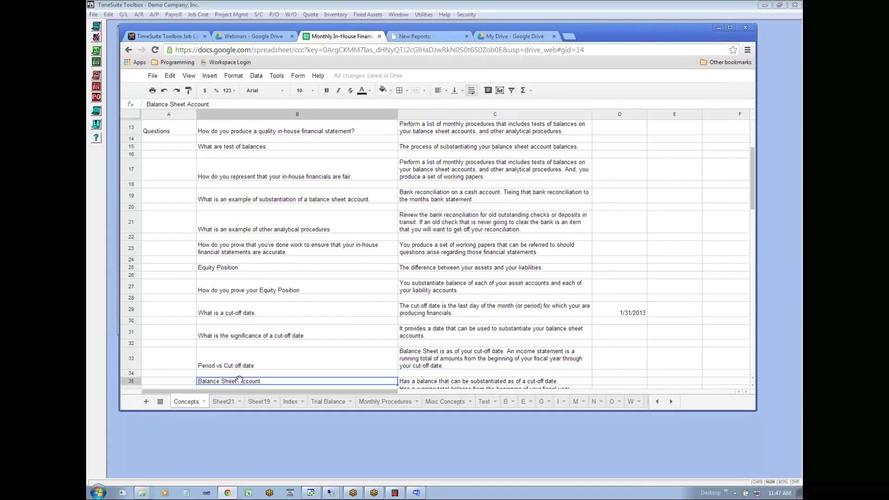
scroll(240, 380, "down", 5)
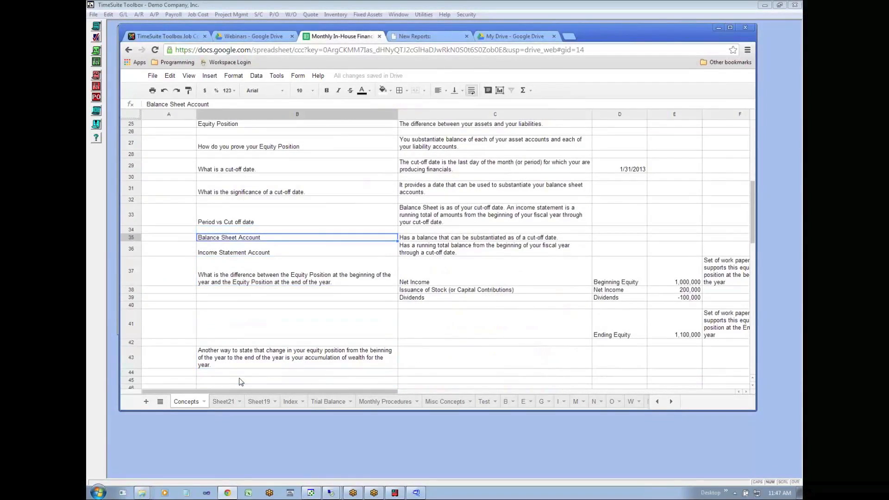
left_click(457, 238)
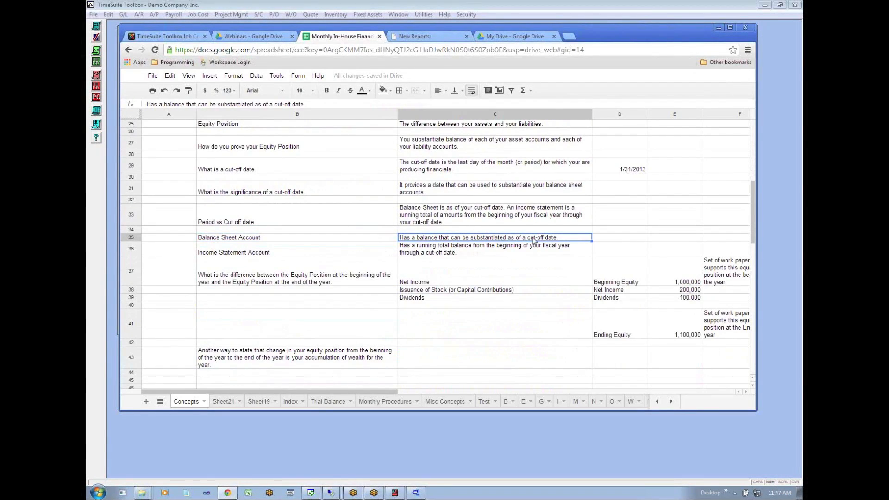
left_click(295, 250)
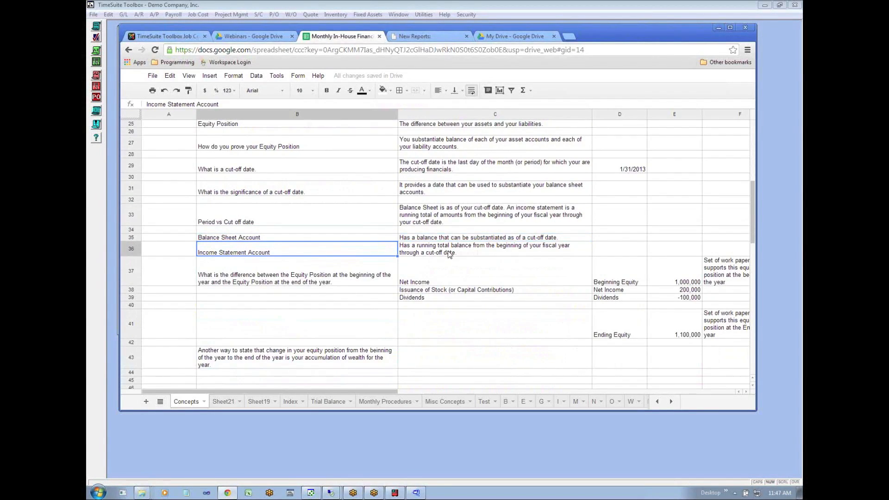
left_click(470, 251)
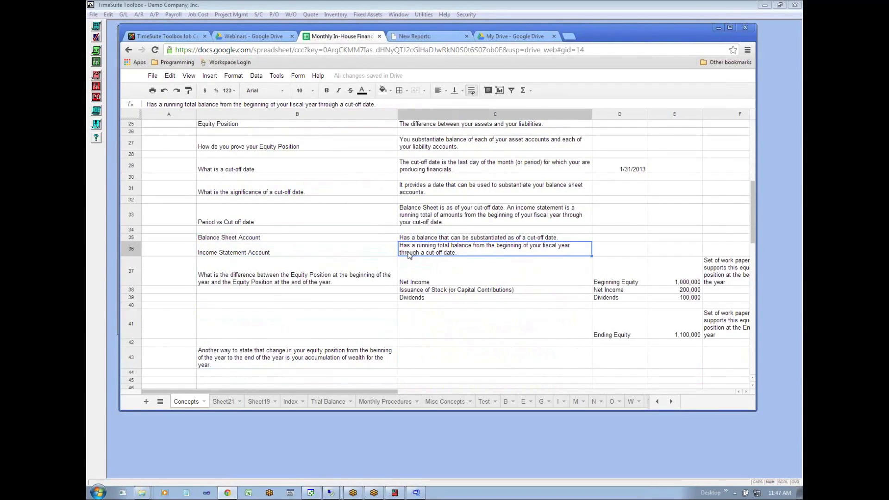
- Read the question on the beginning and ending Equity Position difference in row 37 and its components in C37 to C39
left_click(334, 283)
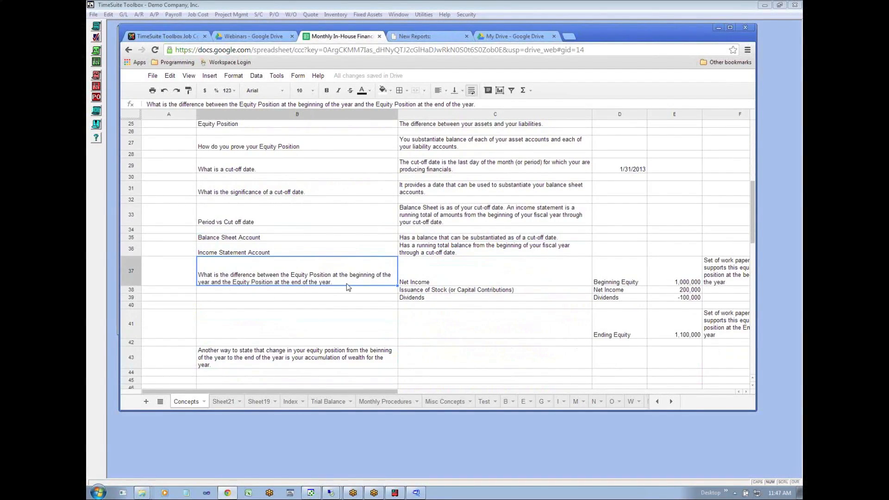
left_click(418, 284)
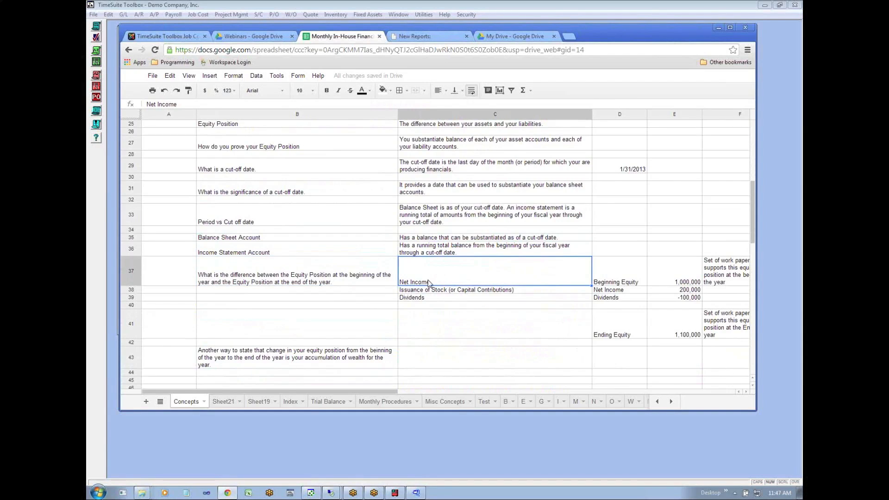
left_click(419, 290)
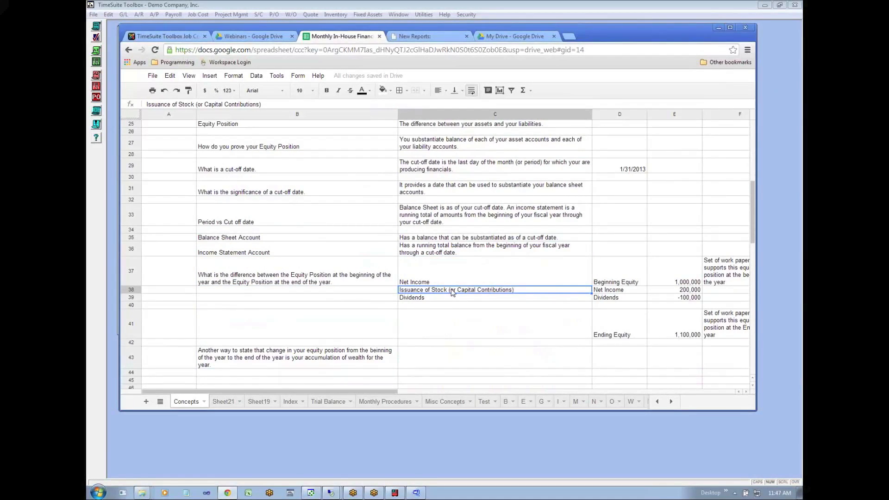
left_click(422, 301)
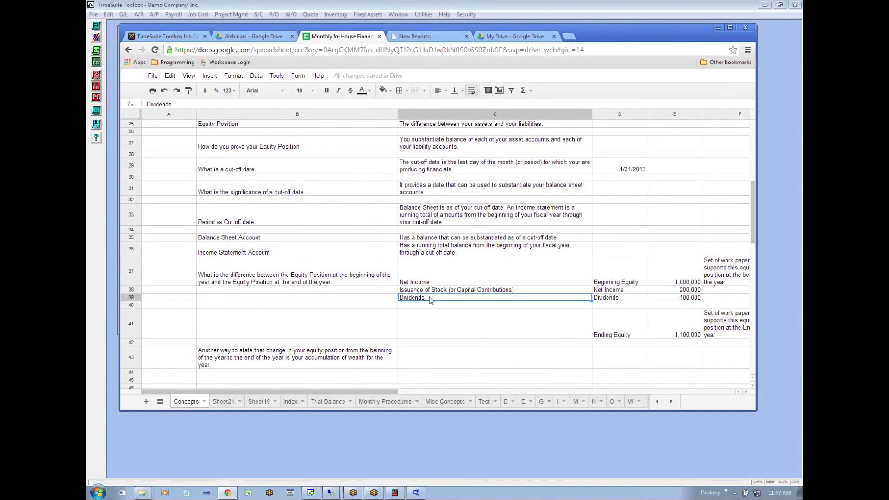
left_click_drag(413, 281, 411, 300)
left_click(425, 277)
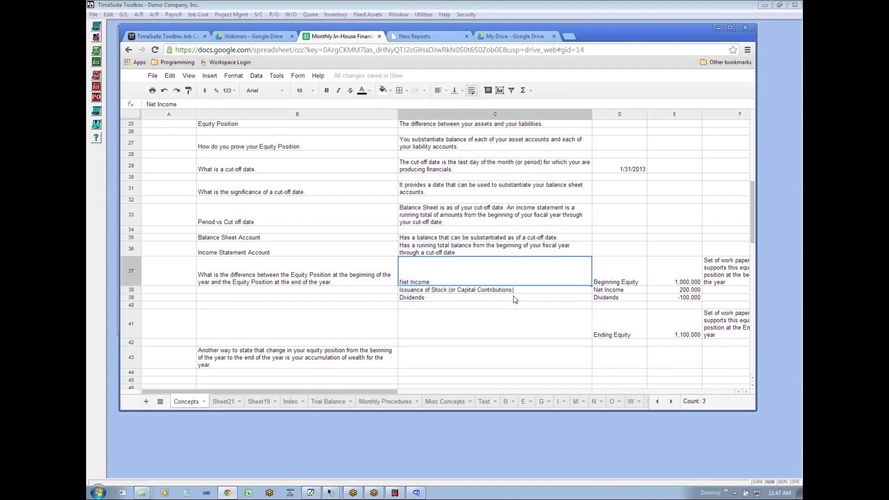
- Examine the Beginning Equity example in row 37 and the note on its supporting work papers in F37
left_click(655, 282)
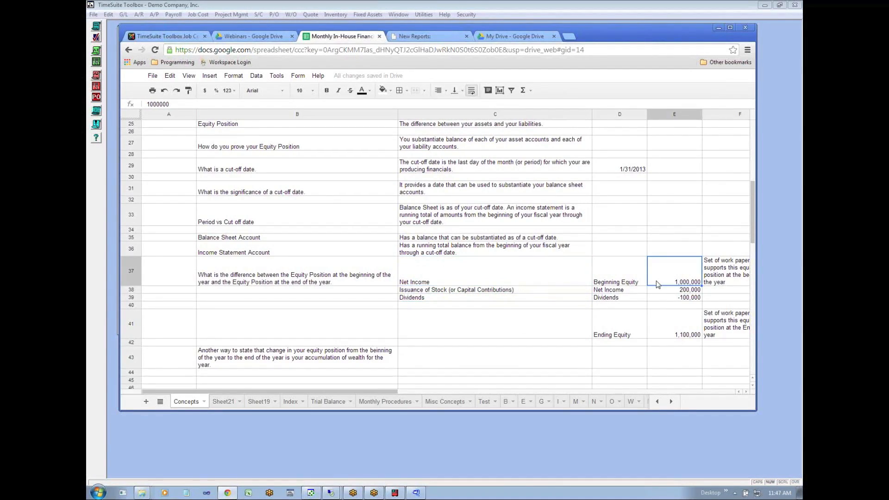
key("Right")
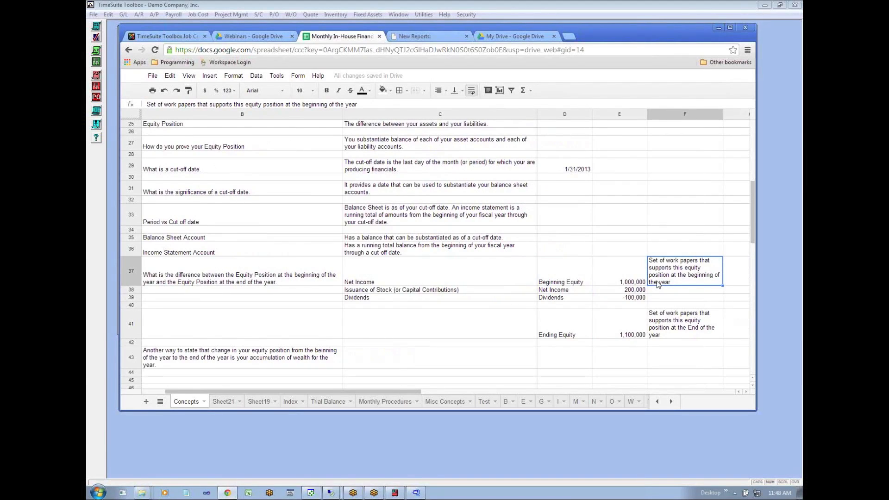
left_click(562, 284)
left_click(642, 280)
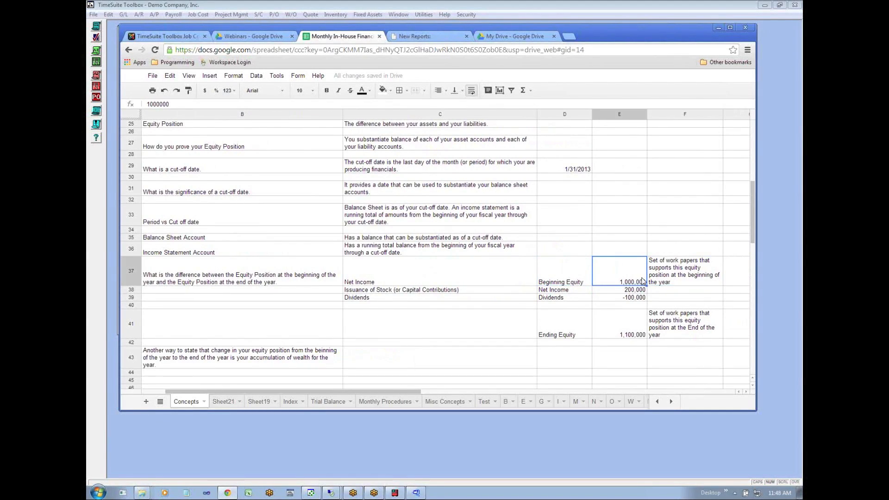
left_click(678, 285)
- Trace the example's Net Income, Dividends and Ending Equity amounts, and compare the work paper notes in F37 and F41
left_click(621, 290)
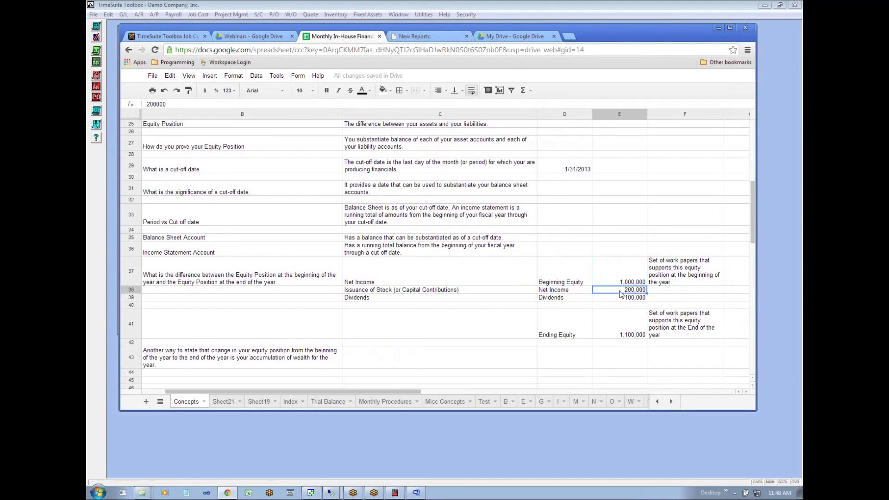
left_click(612, 300)
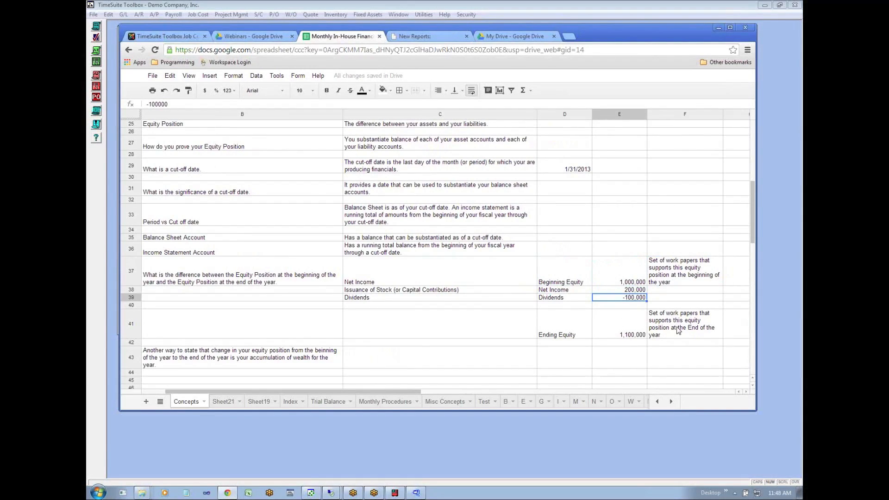
left_click(638, 334)
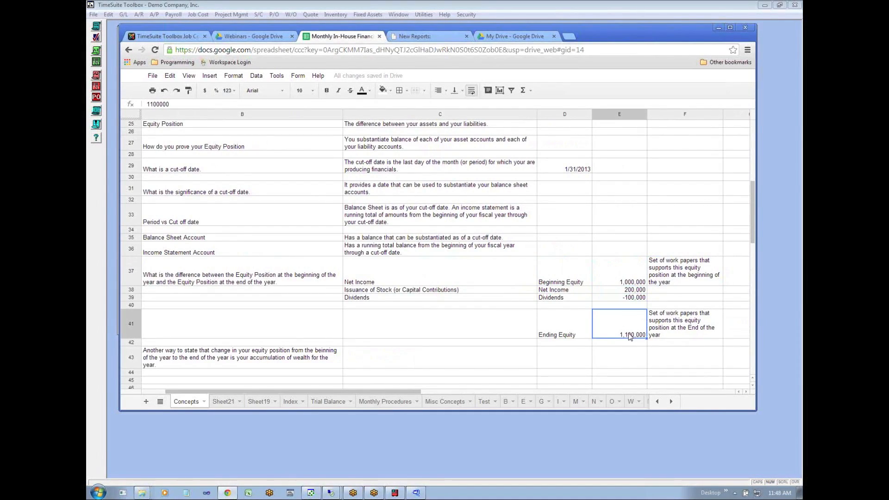
left_click(674, 335)
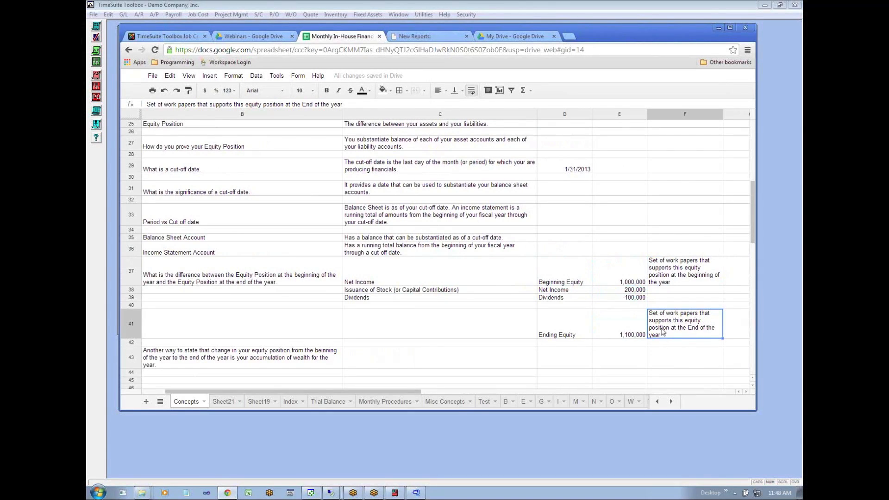
left_click(667, 277)
left_click(671, 323)
left_click(656, 284)
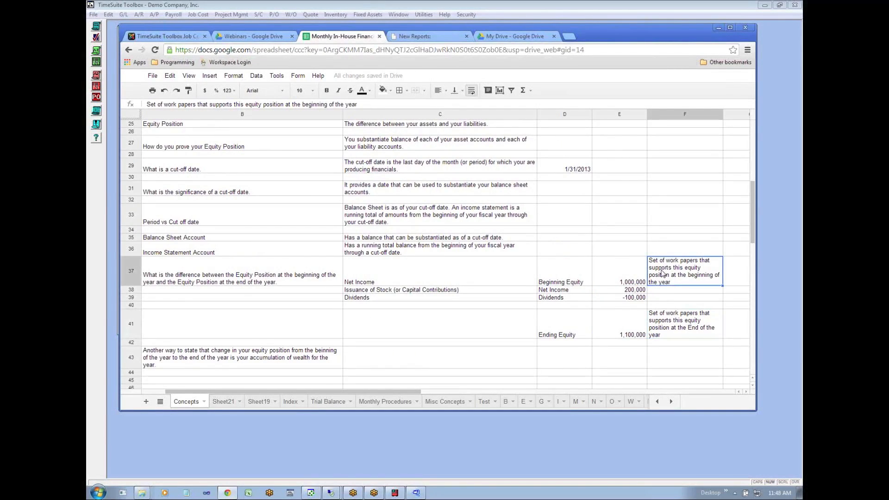
- Read the statement in B43 describing the yearly change in equity position as accumulation of wealth
left_click(168, 364)
key("Left")
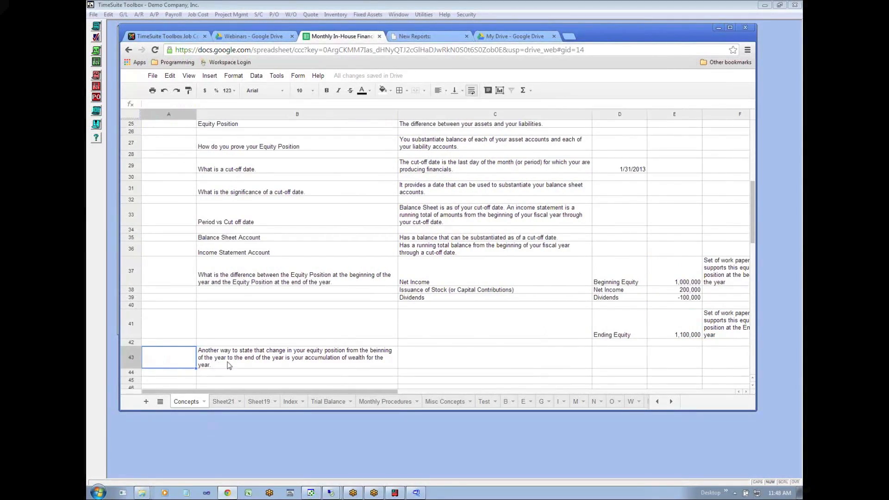
left_click(298, 365)
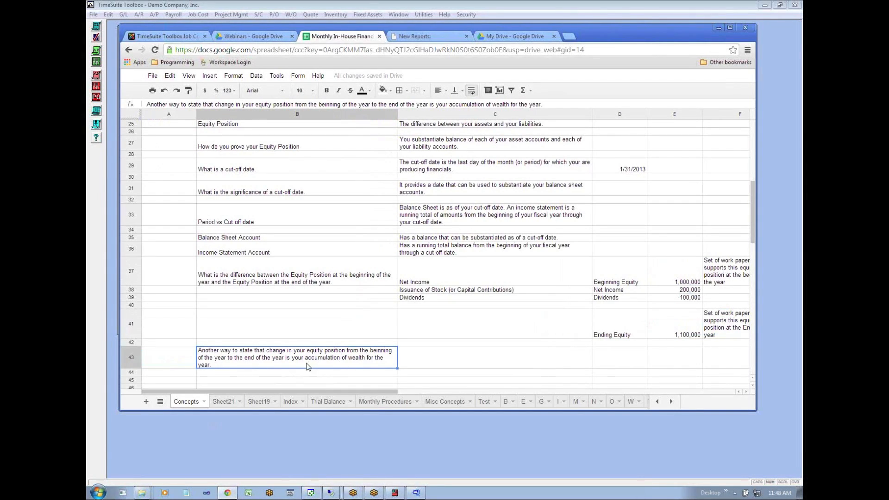
- Review the example's Net Income and Dividends labels and amounts in rows 38 and 39
left_click(449, 357)
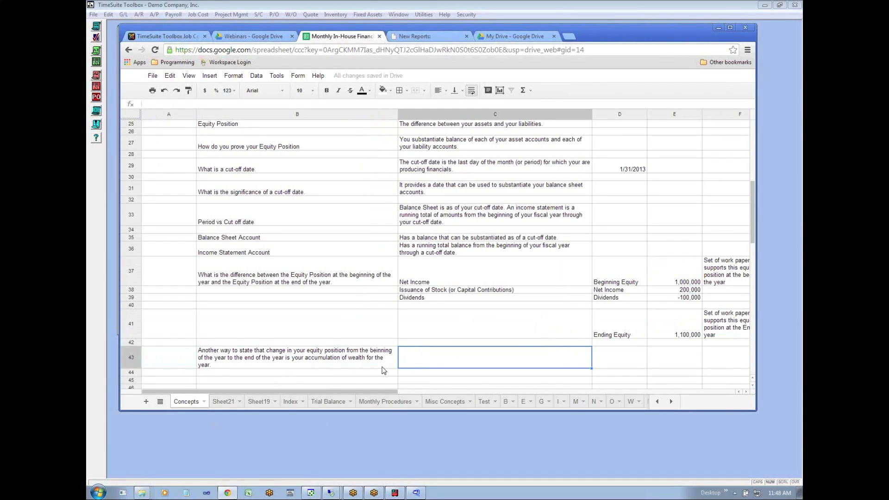
left_click(693, 290)
left_click(687, 296)
left_click(611, 291)
left_click(609, 299)
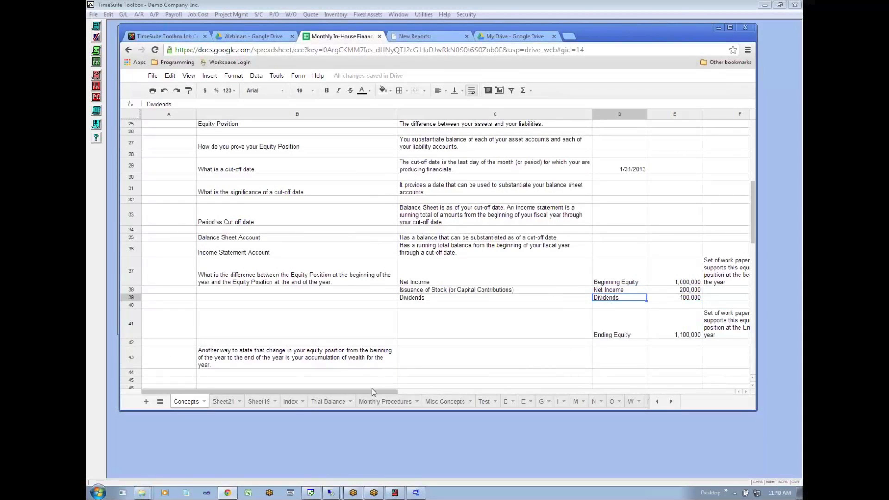
left_click(255, 379)
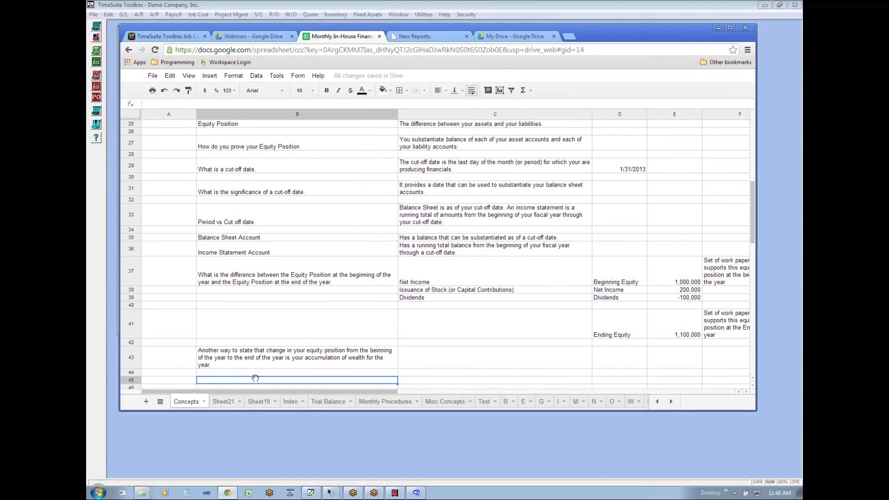
key("Down")
key("Down")
key("Down")
key("Down")
key("Down")
key("Down")
key("Down")
key("Up")
key("Up")
key("Up")
key("Up")
key("Up")
key("Up")
key("Up")
key("Up")
key("Up")
key("Up")
key("Up")
key("Up")
key("Up")
key("Up")
key("Up")
key("Up")
key("Up")
key("Up")
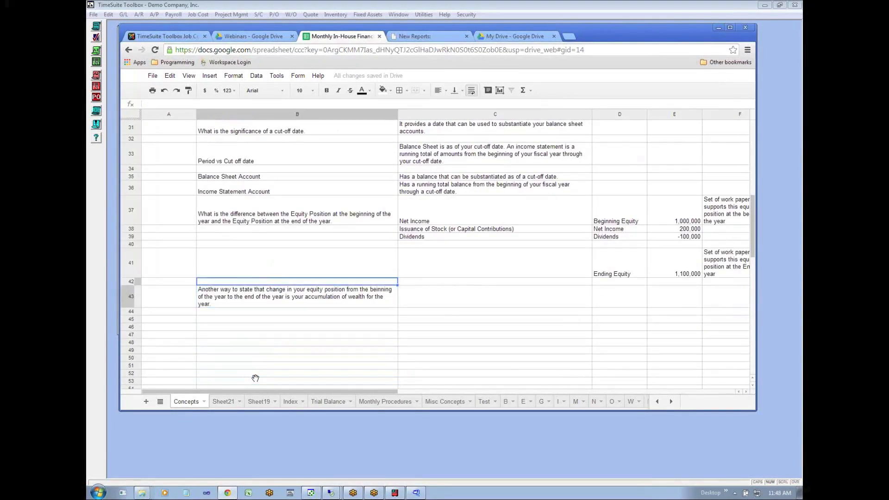
key("Up")
key("Up")
key("Up")
key("Up")
key("Up")
key("Up")
key("Up")
key("Up")
key("Up")
key("Up")
key("Up")
key("Up")
key("Up")
key("Up")
key("Up")
key("Up")
key("Up")
key("Up")
key("Up")
key("Up")
key("Left")
key("Down")
key("Down")
key("Down")
key("Down")
key("Down")
key("Down")
key("Down")
key("Down")
key("Down")
key("Down")
key("Down")
key("Down")
key("Down")
key("Down")
key("Down")
key("Down")
key("Down")
key("Down")
key("Down")
key("Down")
key("Down")
key("Down")
key("Down")
key("Down")
key("Down")
key("Down")
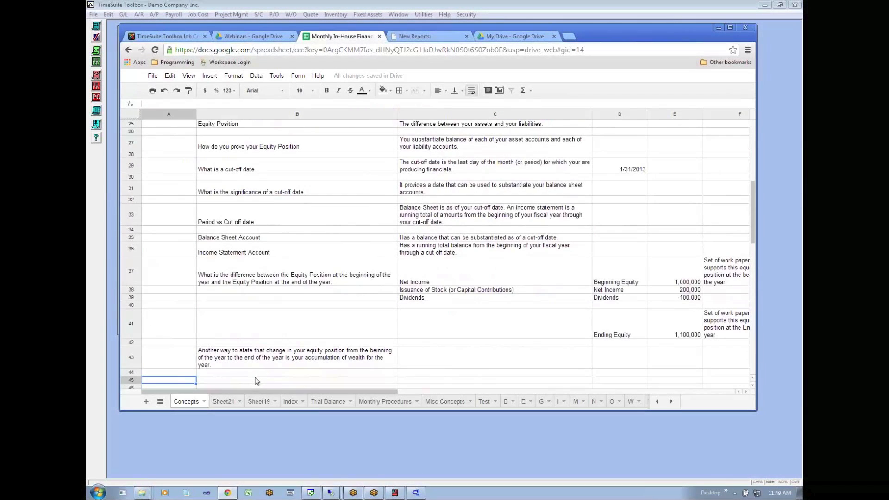
- Open the Index sheet and read its first two work paper sections, A Trial Balance and B Cash
left_click(290, 401)
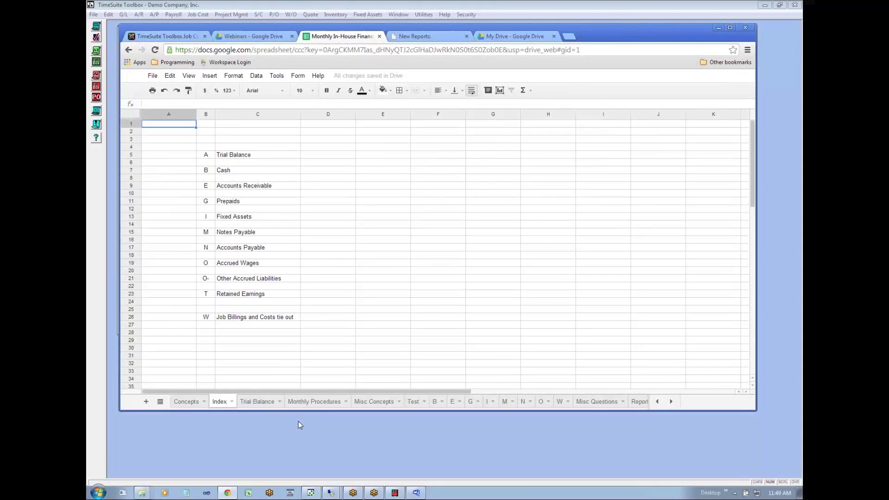
left_click(258, 157)
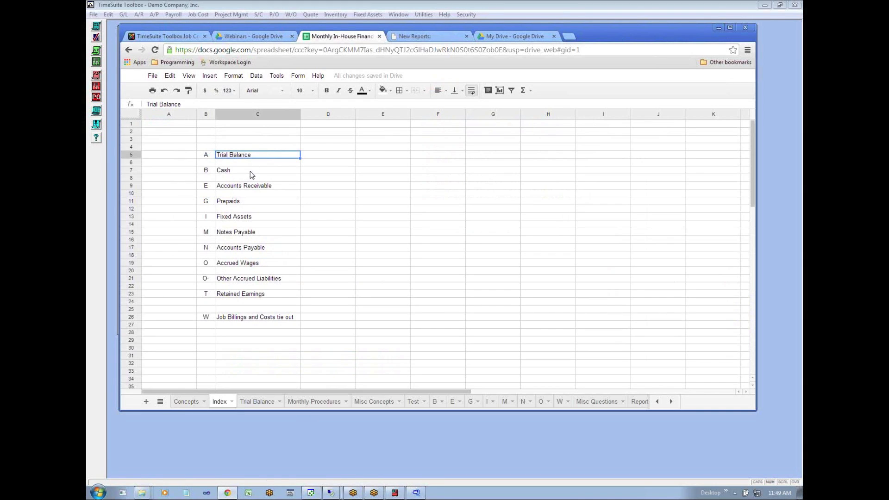
left_click(250, 173)
left_click(250, 157)
left_click(232, 172)
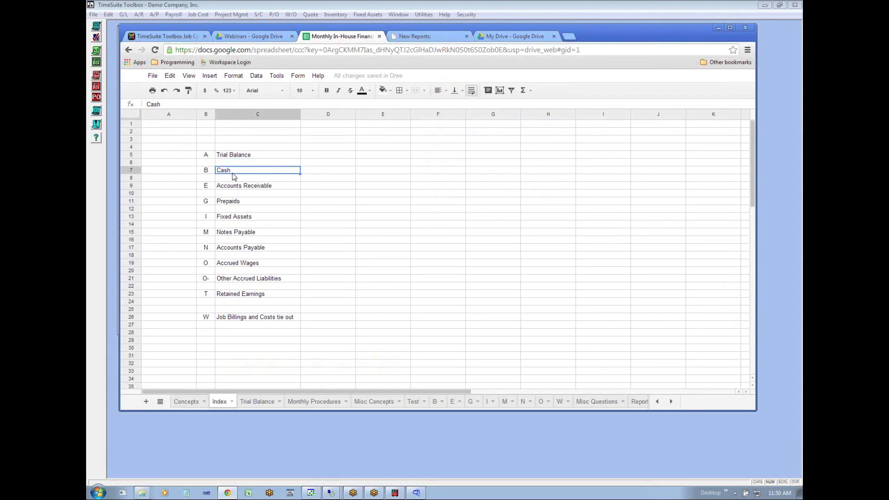
- Go through the remaining account sections of the index, from E Accounts Receivable to T Retained Earnings
left_click(234, 188)
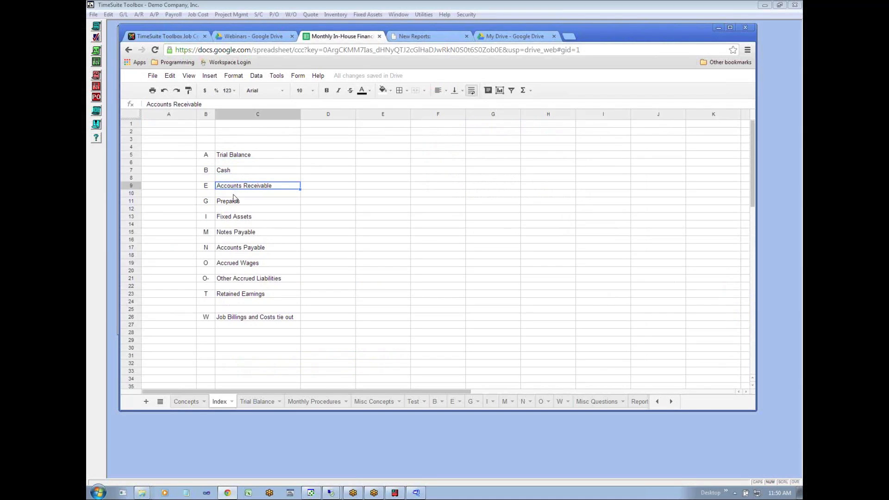
left_click(234, 202)
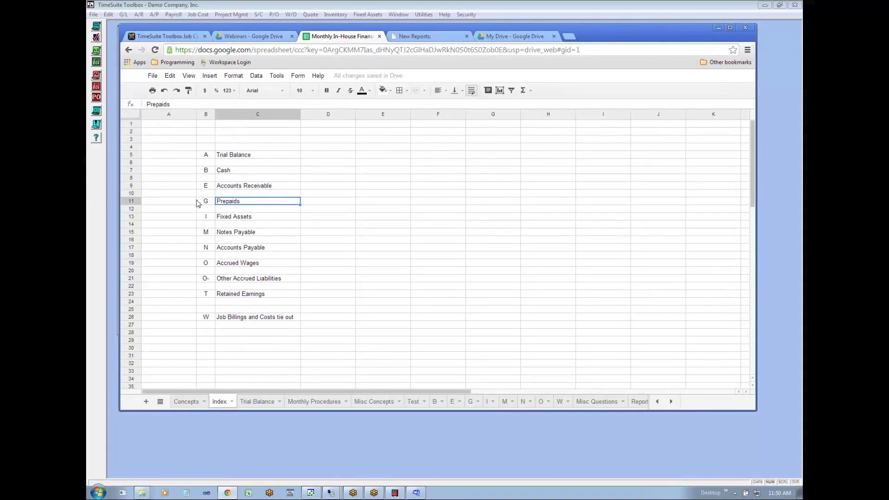
left_click(230, 217)
left_click(234, 232)
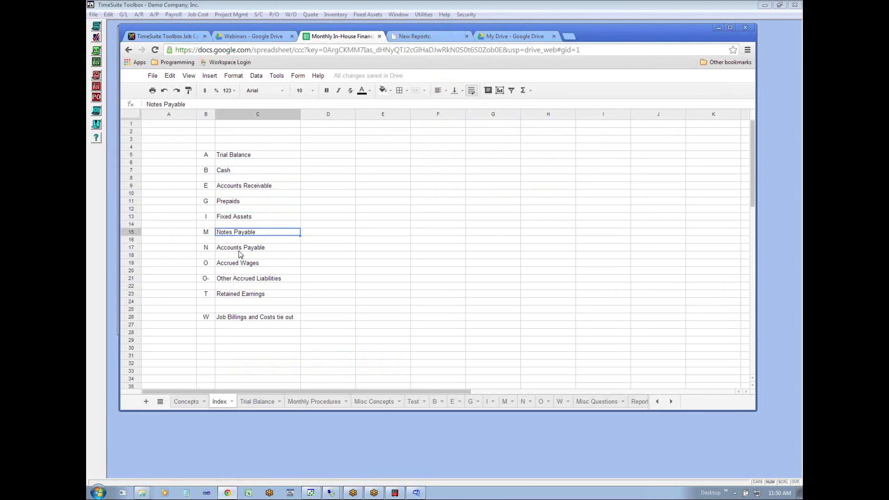
left_click(239, 250)
left_click(246, 263)
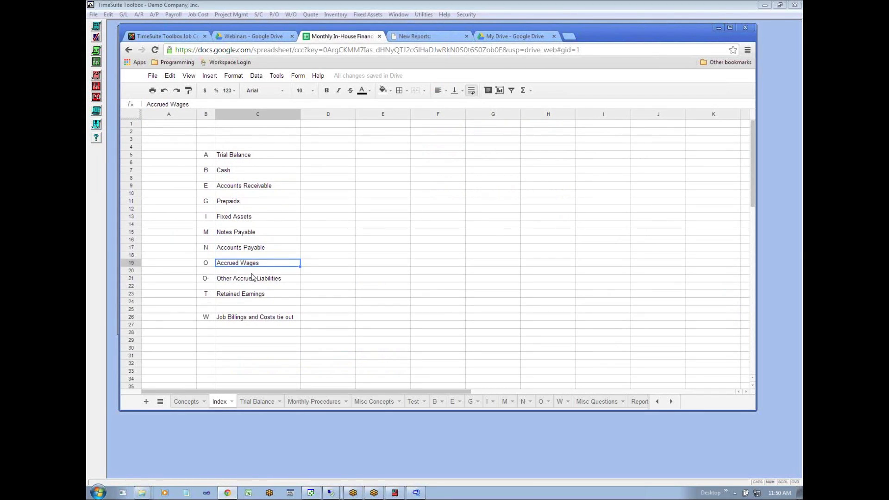
left_click(250, 279)
left_click(252, 296)
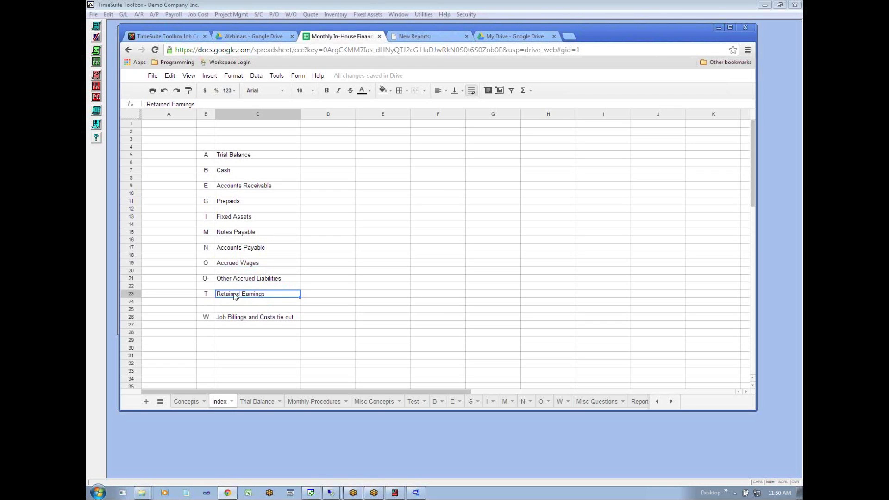
- Switch to the Balance Sheet report in TimeSuite Toolbox and make its window taller to read the Equity section
left_click(266, 443)
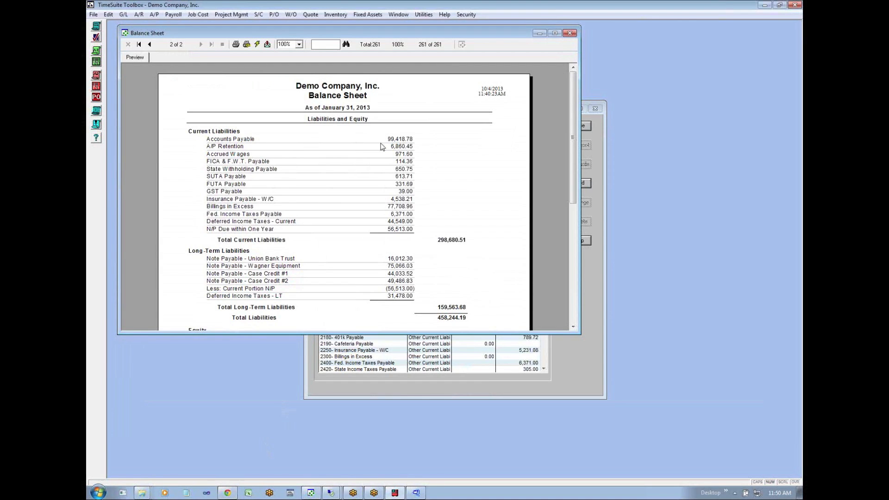
left_click_drag(392, 332, 370, 477)
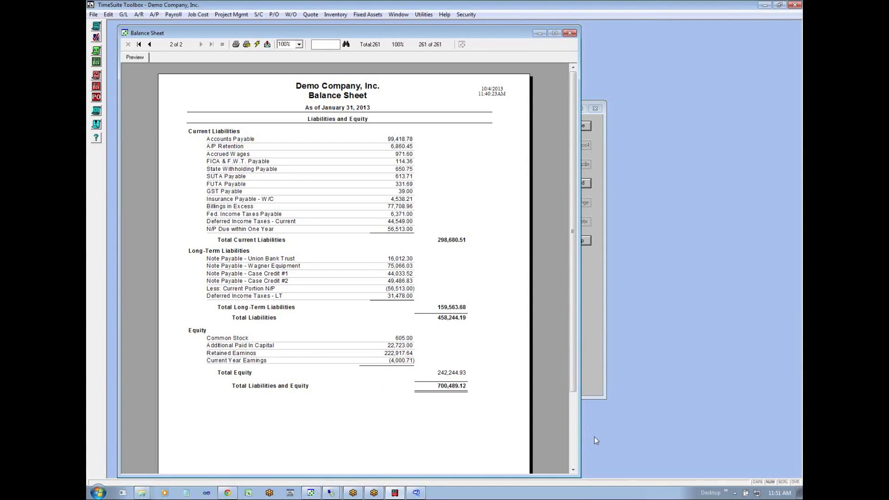
left_click(574, 463)
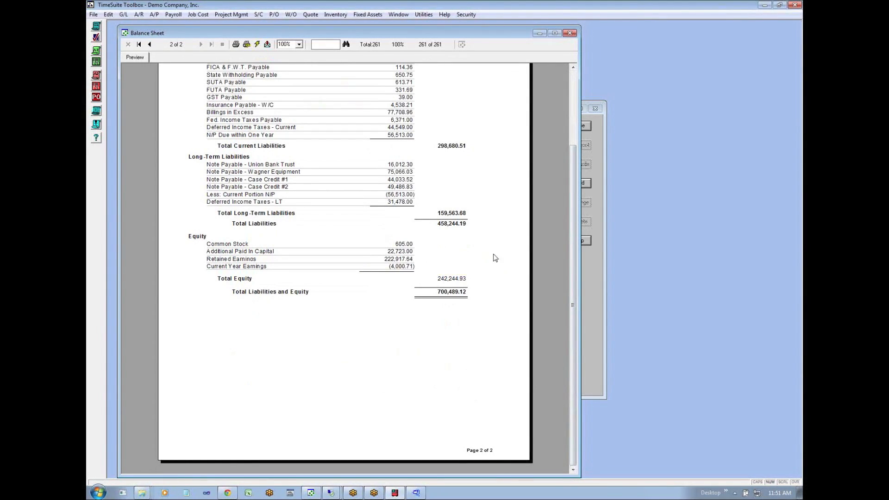
- Return to the spreadsheet index in Chrome and examine the W Job Billings and Costs tie out and Trial Balance entries
left_click(228, 493)
left_click(247, 317)
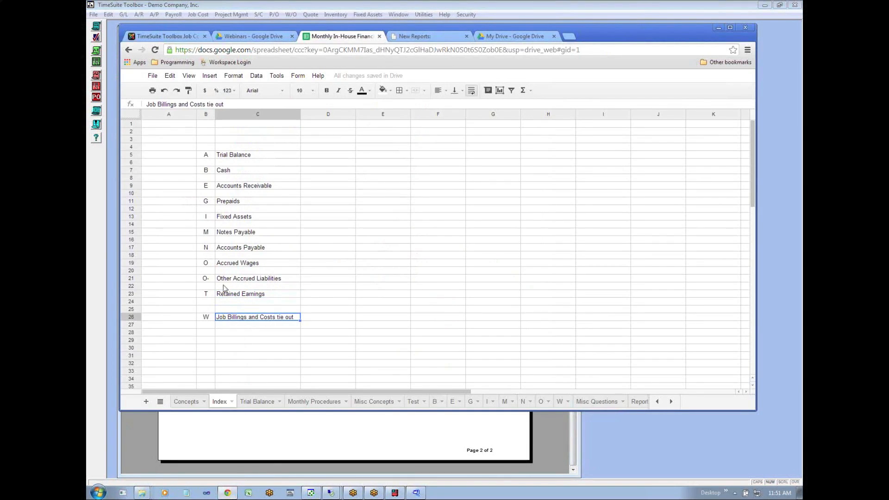
left_click(209, 320)
left_click(246, 320)
left_click(261, 156)
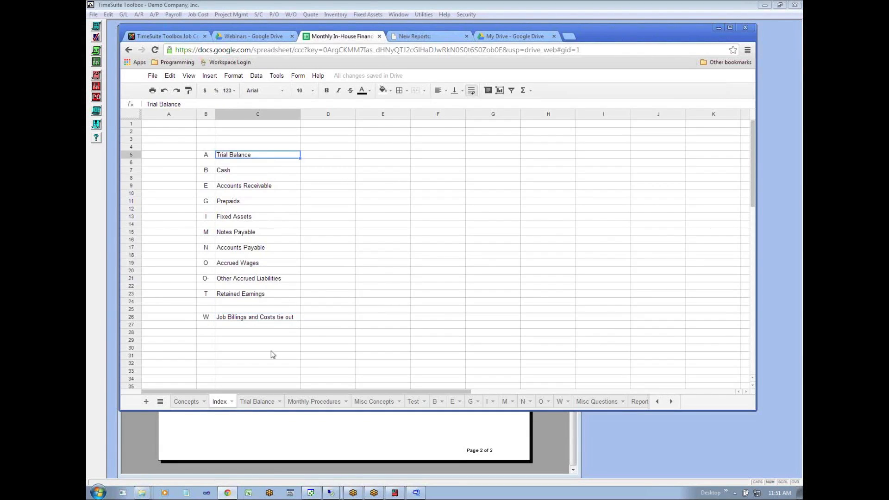
- Open the Trial Balance sheet and examine the Cash - Bank1 line and the B-1 and B-2 cash references
left_click(257, 401)
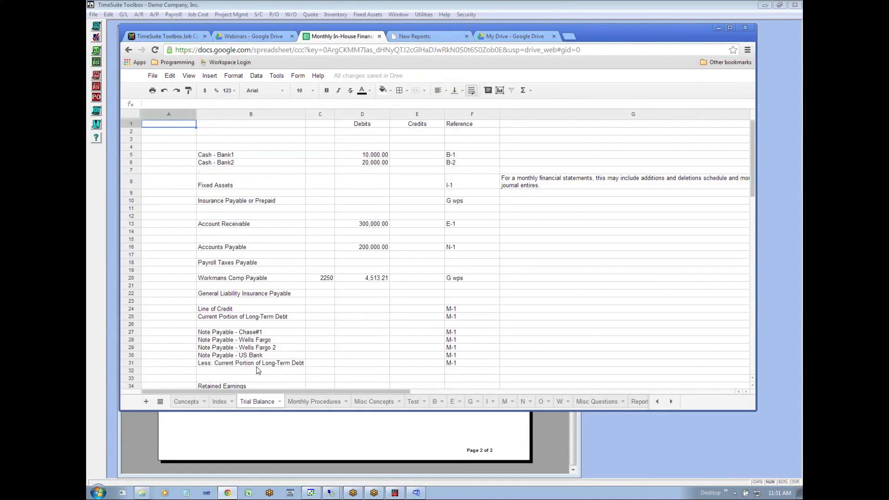
left_click(246, 157)
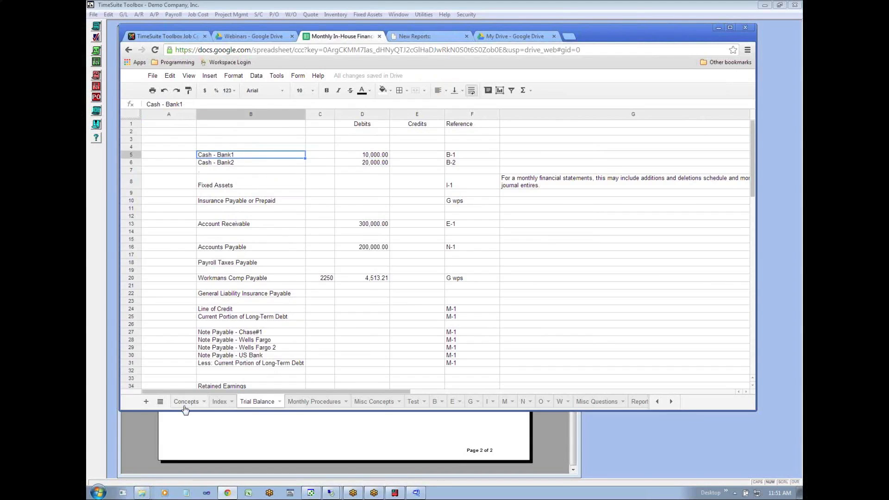
left_click(457, 156)
left_click(456, 164)
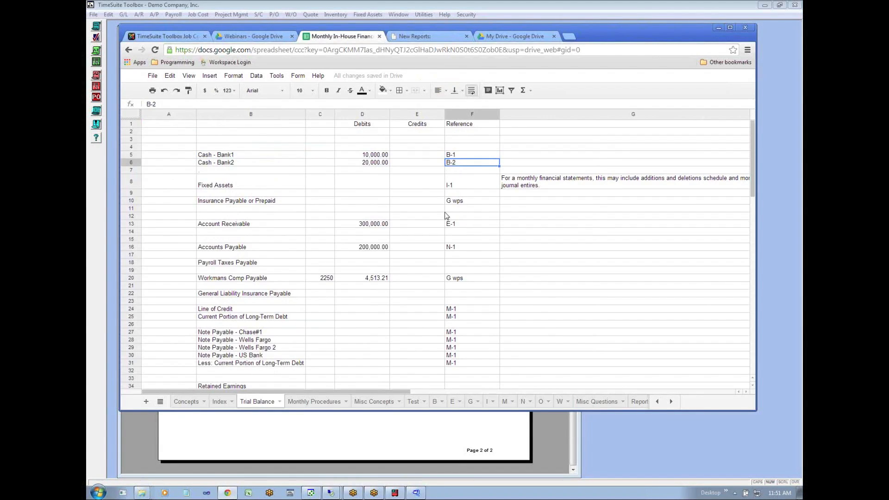
- Switch to TimeSuite Toolbox and run the general ledger Trial Balance report with an ending date of 1/31/2013
left_click(176, 439)
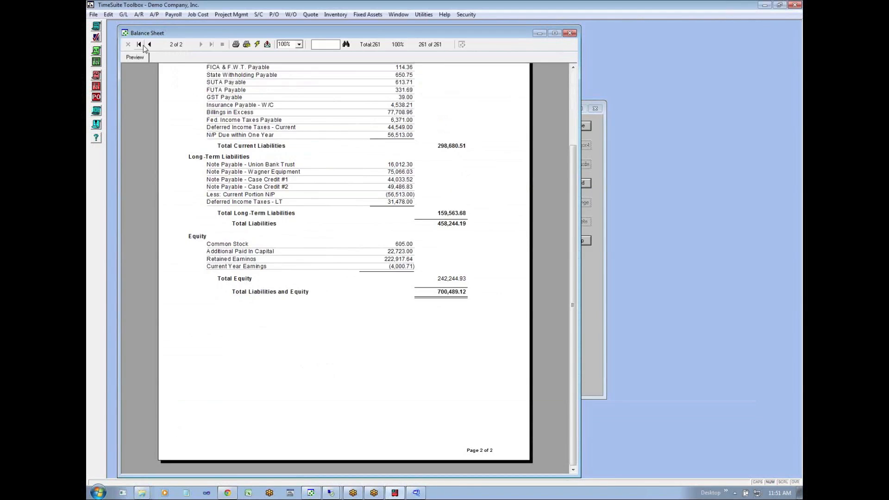
left_click(123, 14)
mouse_move(166, 135)
left_click(222, 135)
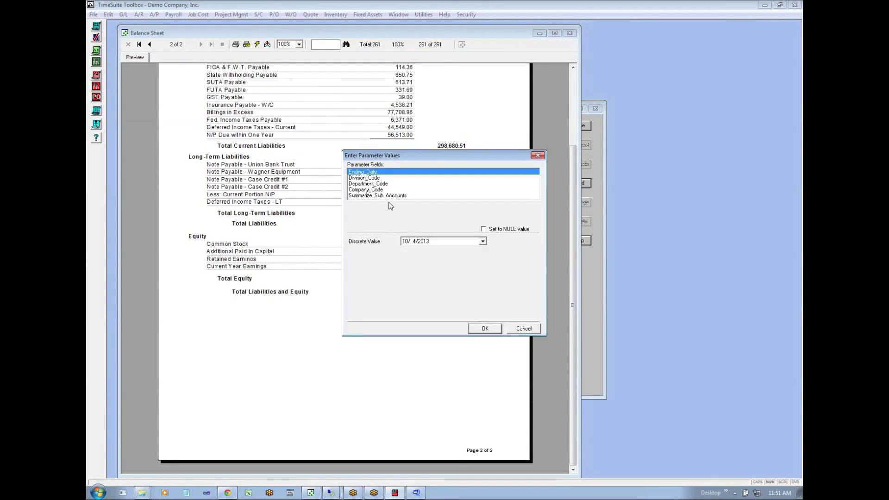
key("Right")
type("31")
left_click(485, 328)
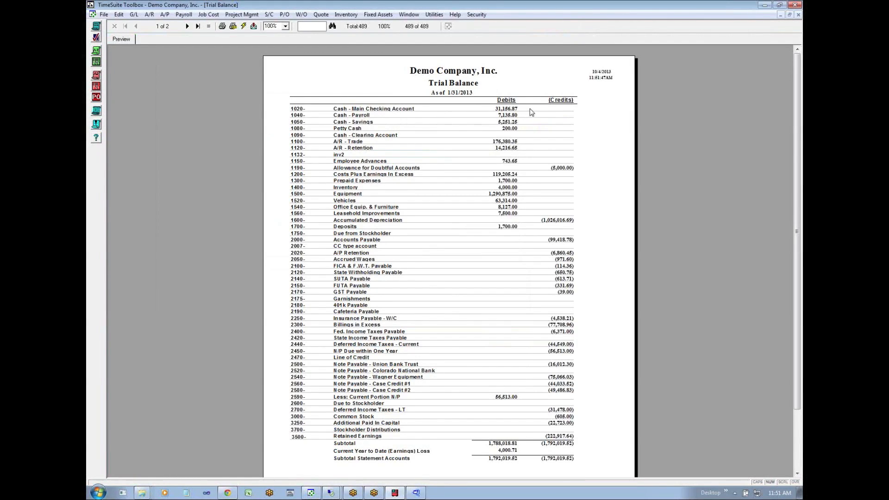
- Open the General Ledger List, view the transactions of account 1020 Cash - Main Checking Account, and close the account
left_click(134, 15)
left_click(142, 26)
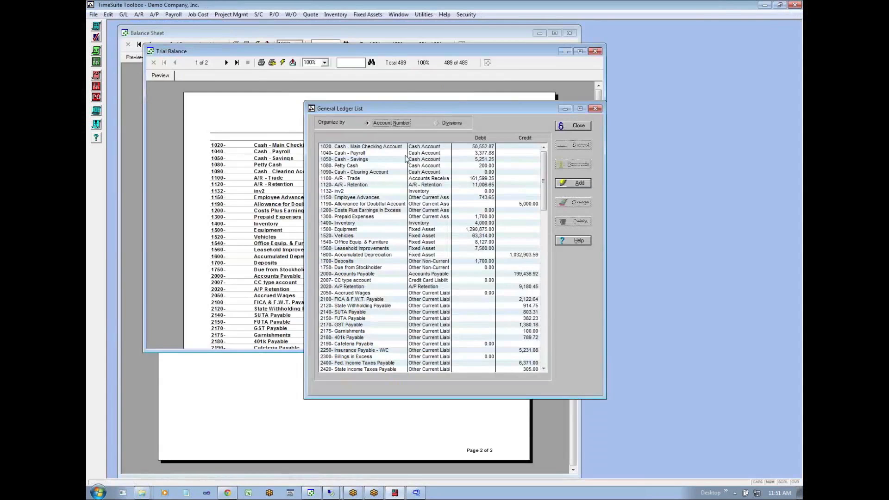
left_click(417, 147)
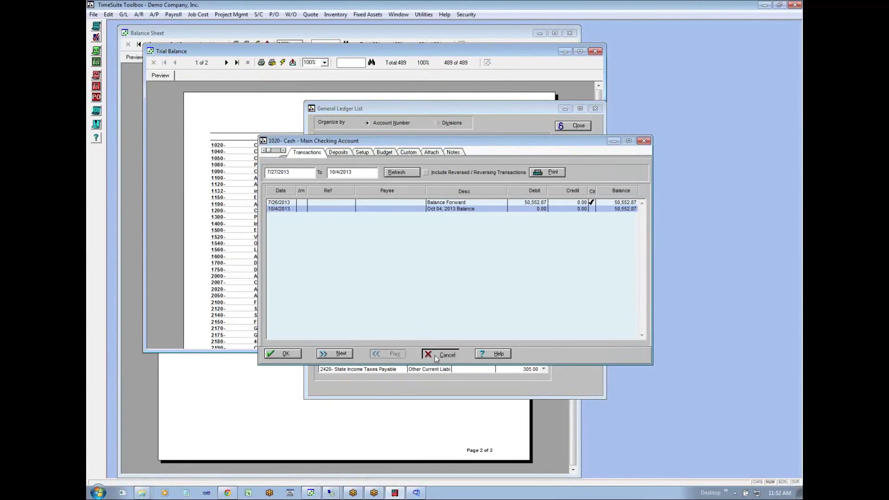
left_click(435, 355)
- Open the January 2013 bank reconciliation for the main checking account, review its deposits and checks, and set the ending balance to 46503.67
left_click(573, 164)
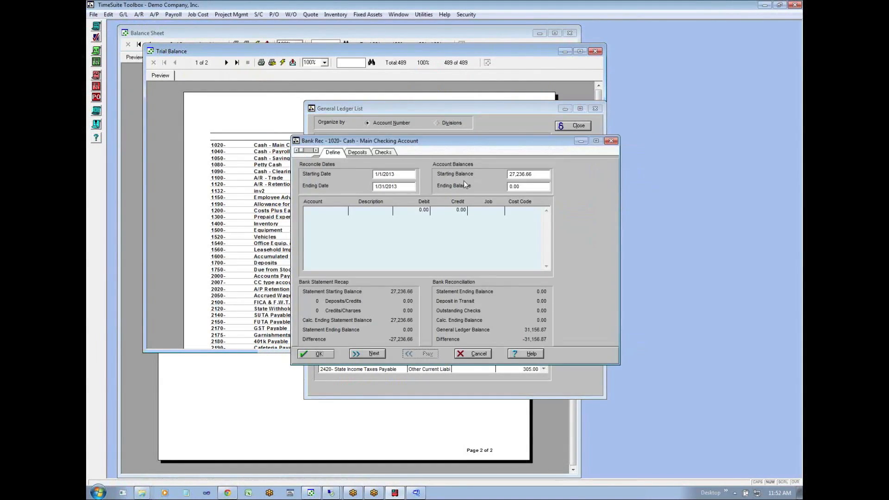
left_click(360, 155)
left_click(378, 153)
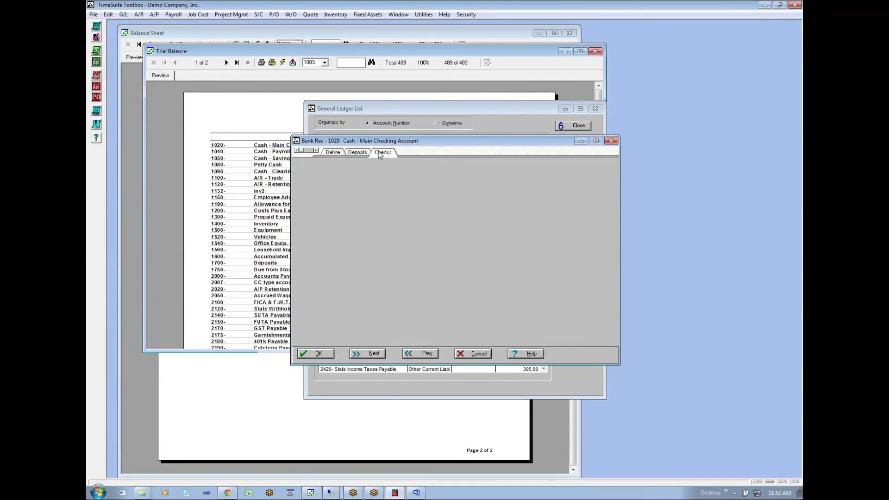
left_click(334, 152)
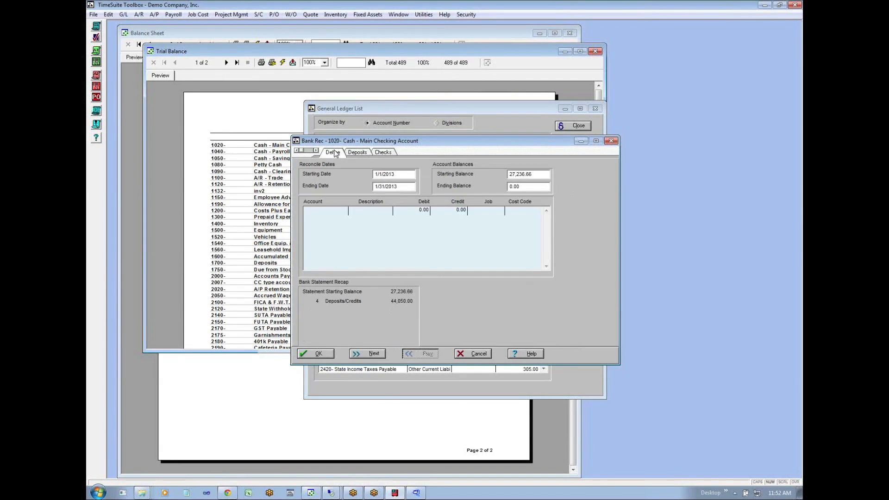
left_click(517, 186)
type("46503")
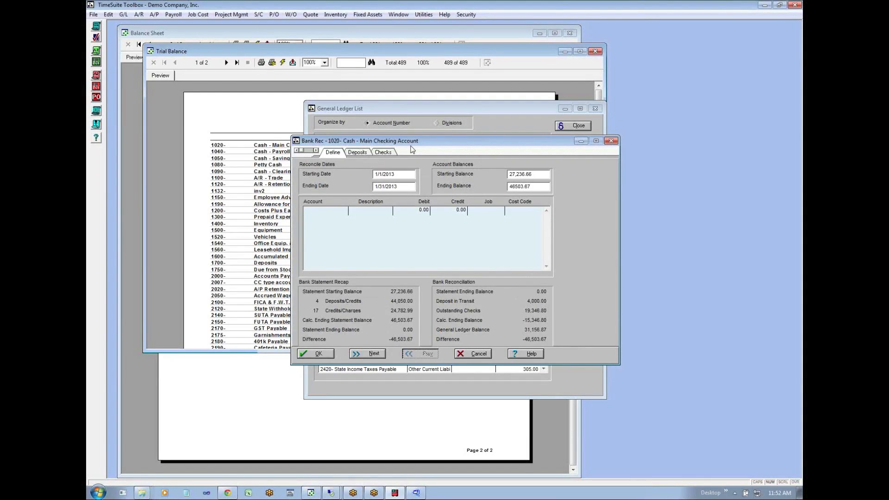
left_click(358, 152)
left_click(383, 153)
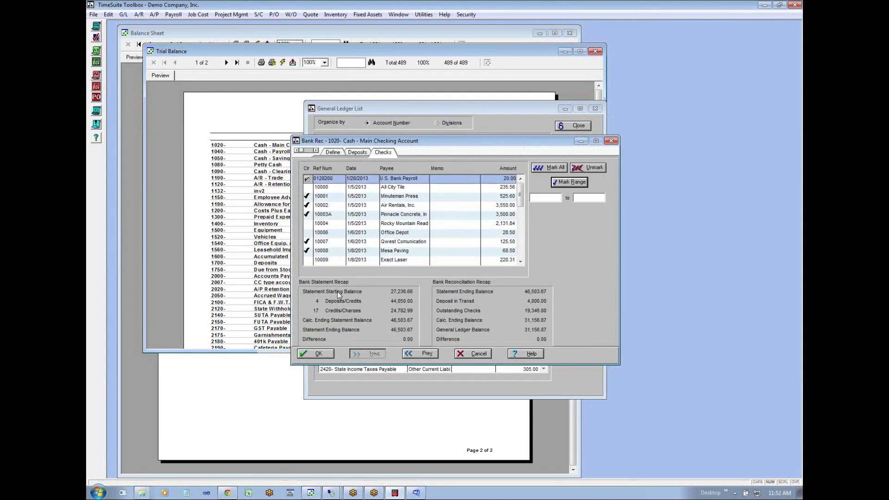
- Complete the reconciliation and read its full report in an enlarged preview before switching back to the spreadsheet in Chrome
left_click(319, 354)
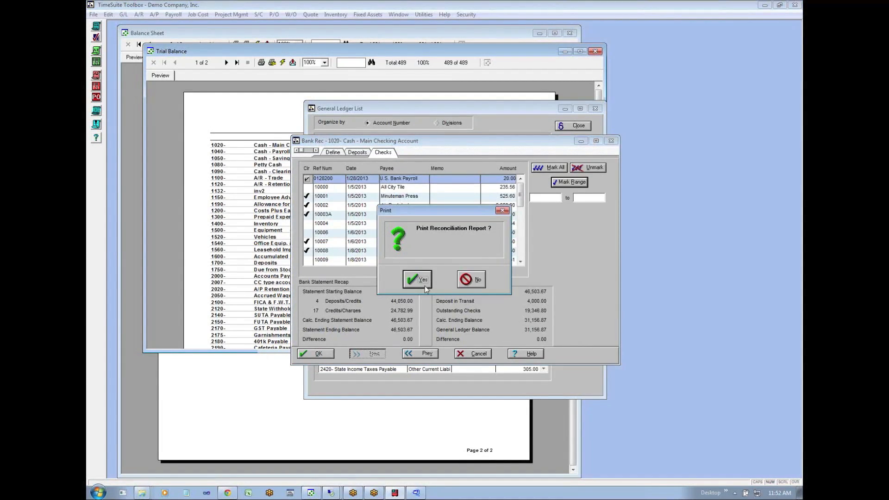
left_click(424, 285)
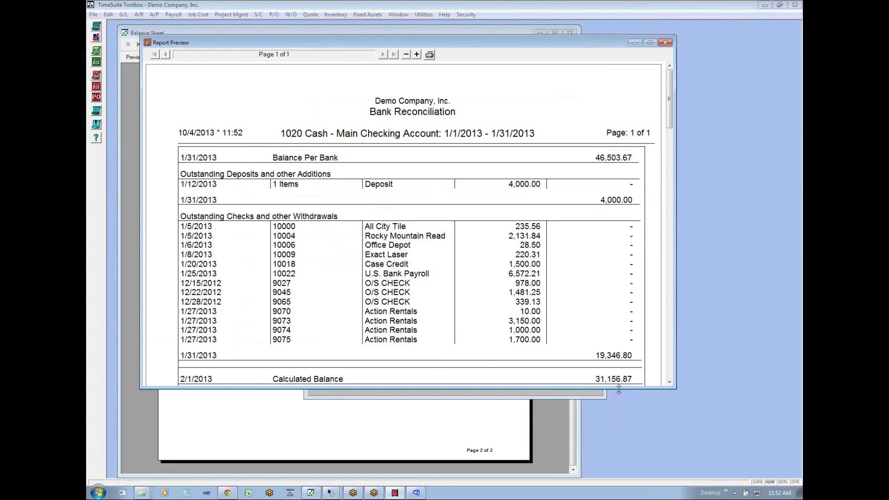
left_click_drag(619, 390, 619, 462)
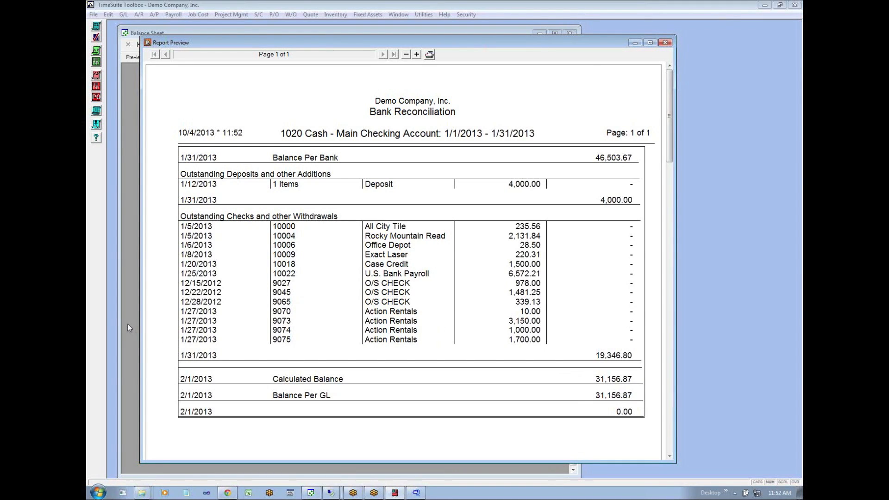
left_click(228, 492)
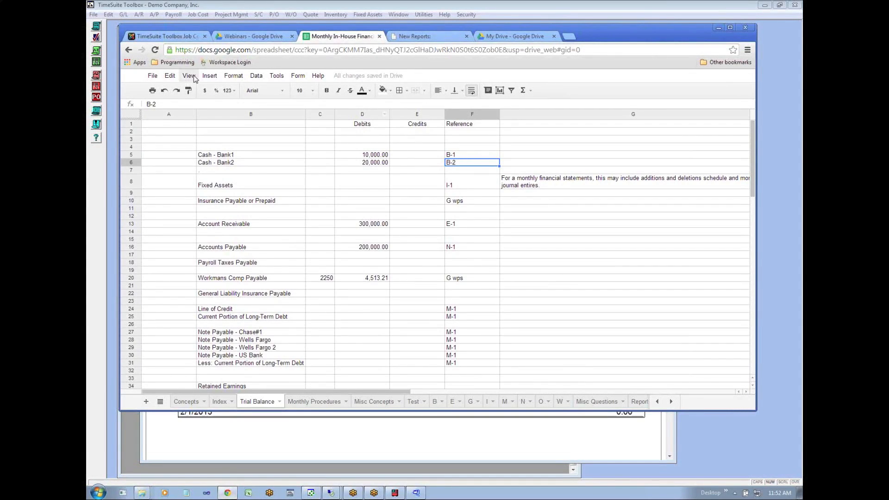
- Review the working paper index, the B-1 and B-2 cash references on the trial balance, and the Cash working paper sheet B
left_click(220, 402)
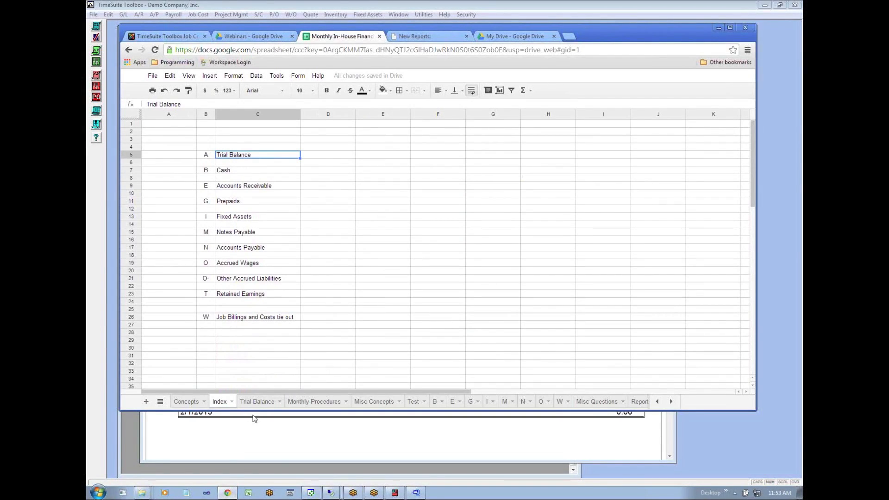
left_click(258, 402)
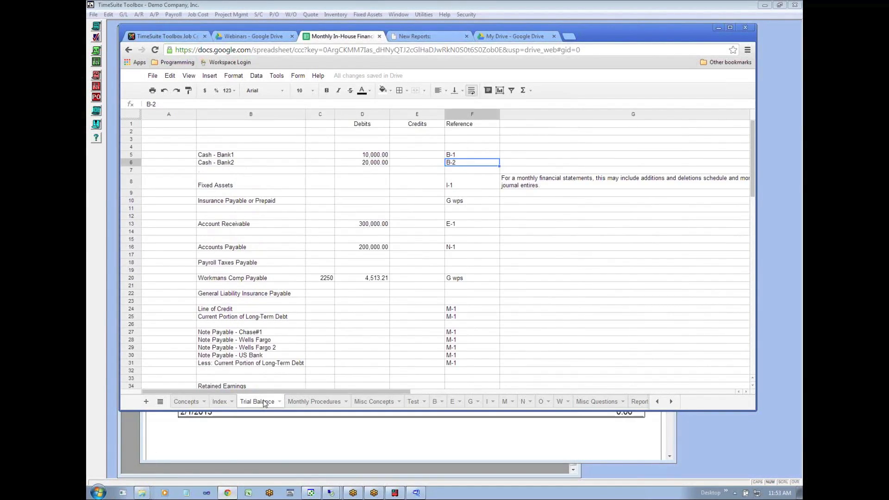
left_click(463, 157)
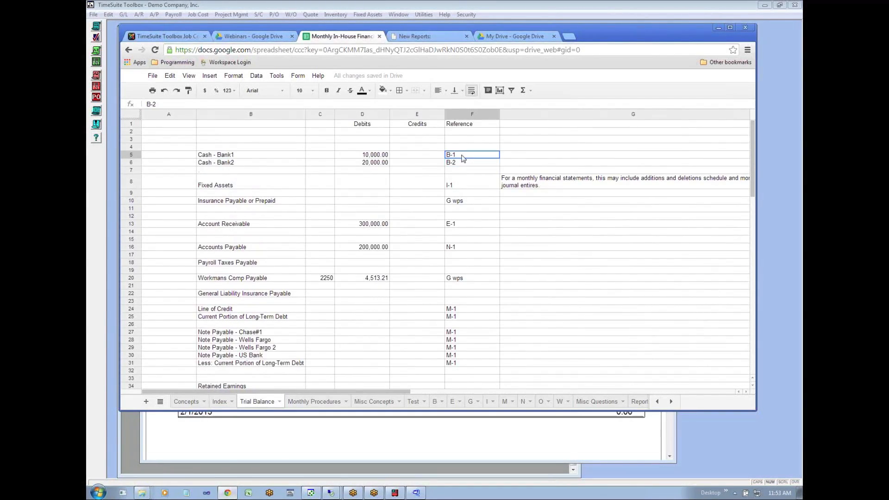
left_click(458, 161)
left_click(457, 157)
left_click(434, 401)
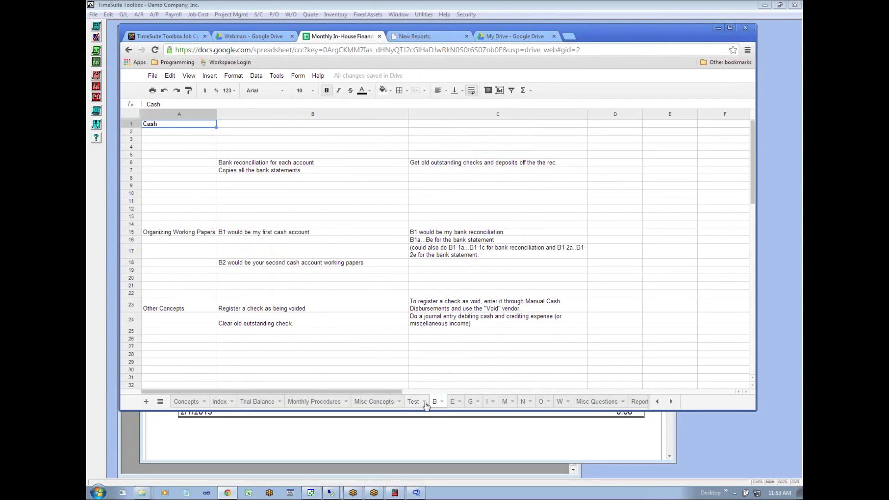
- Switch to TimeSuite Toolbox and add a general ledger custom report described as Bank Rec with the file name Bank_Rec
left_click(363, 443)
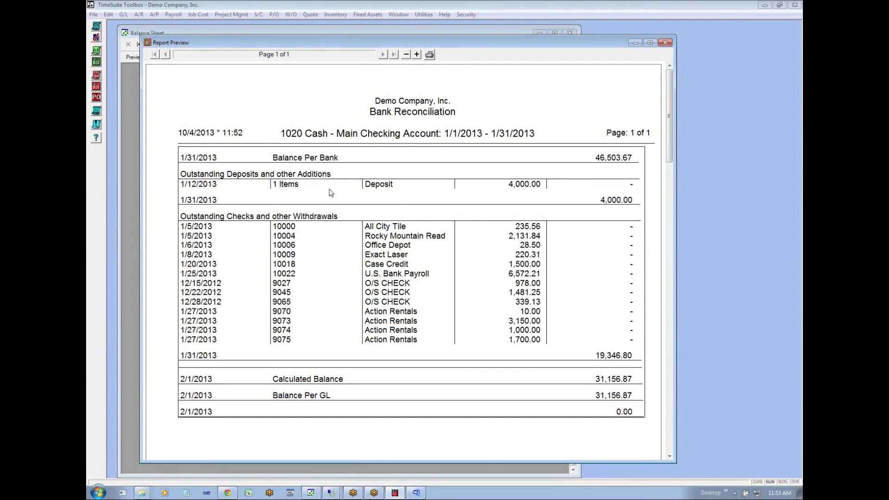
left_click_drag(470, 46, 538, 58)
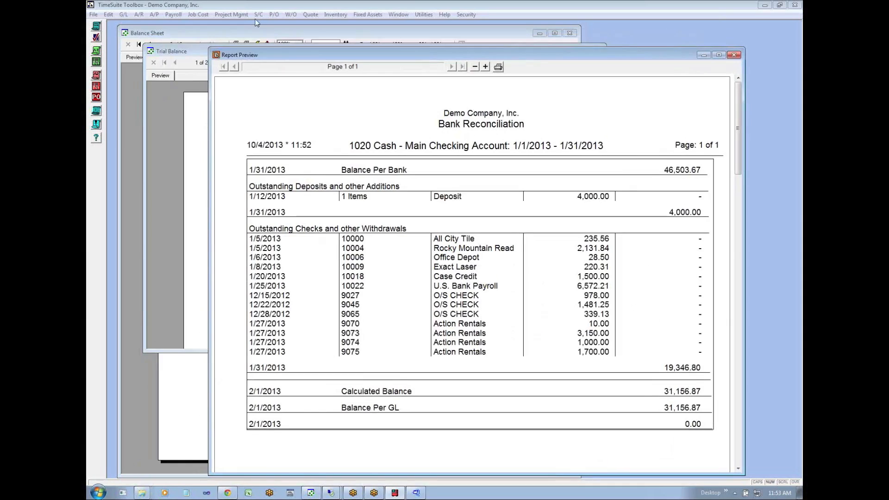
left_click(125, 15)
left_click(156, 115)
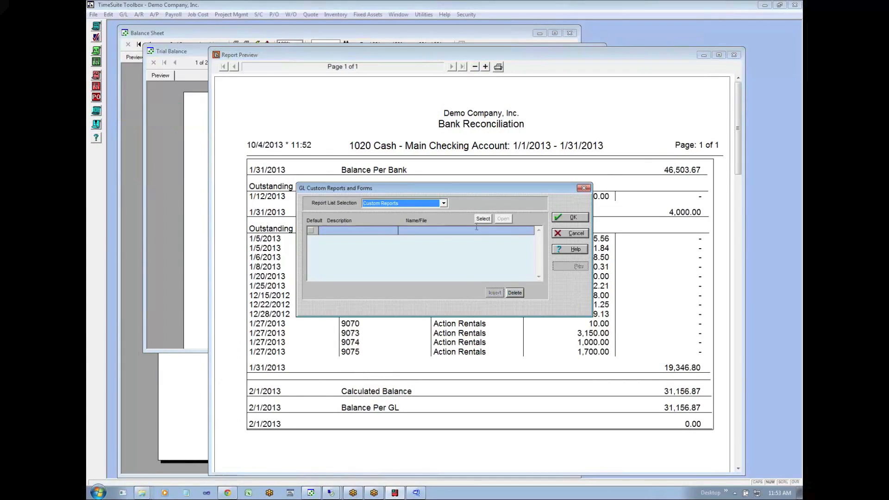
left_click(377, 231)
type("Bank Rec")
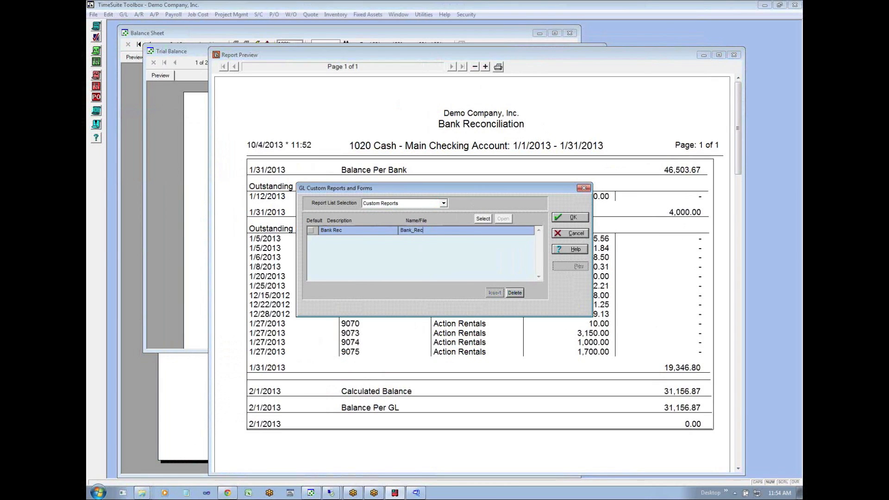
left_click(587, 220)
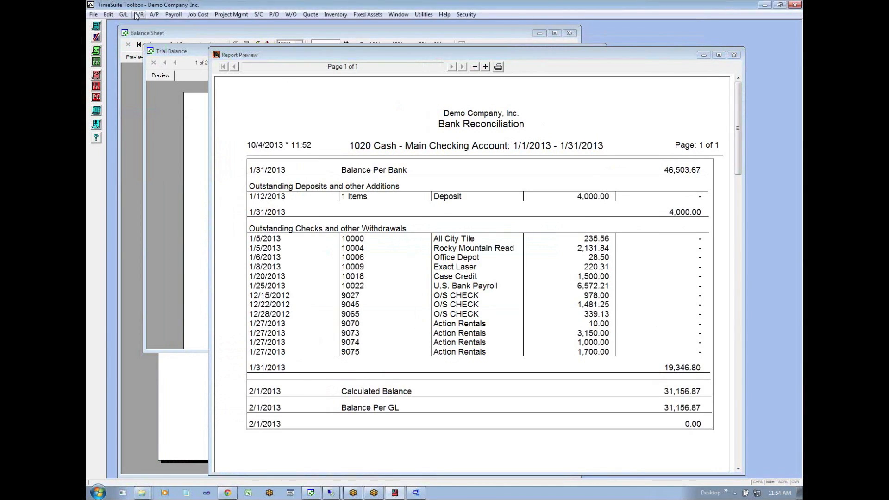
- Print the Bank Rec custom report with a starting date of 1/1/2013 and an ending date of 1/31/2013
left_click(153, 115)
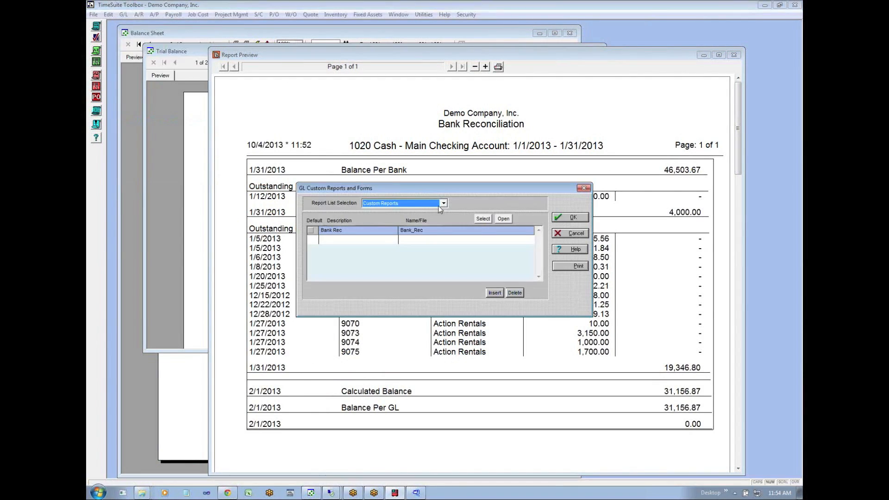
left_click(569, 266)
left_click(380, 185)
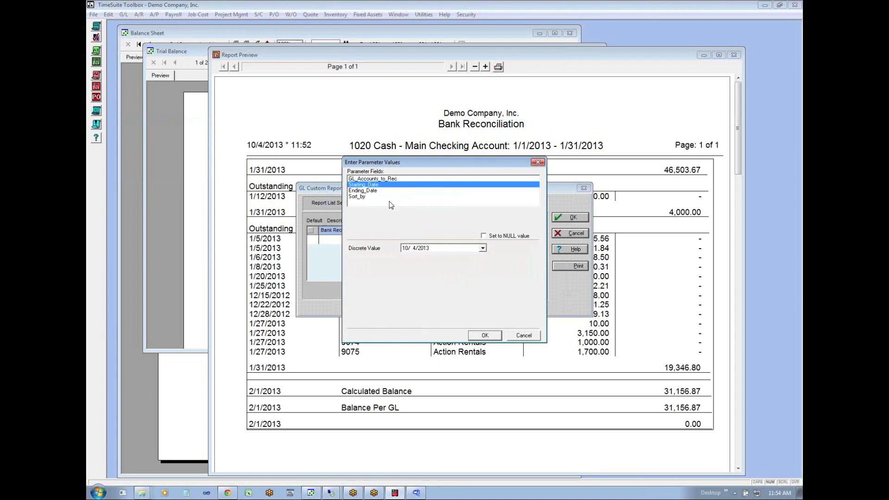
left_click(404, 250)
type("/1")
left_click(354, 191)
left_click(405, 248)
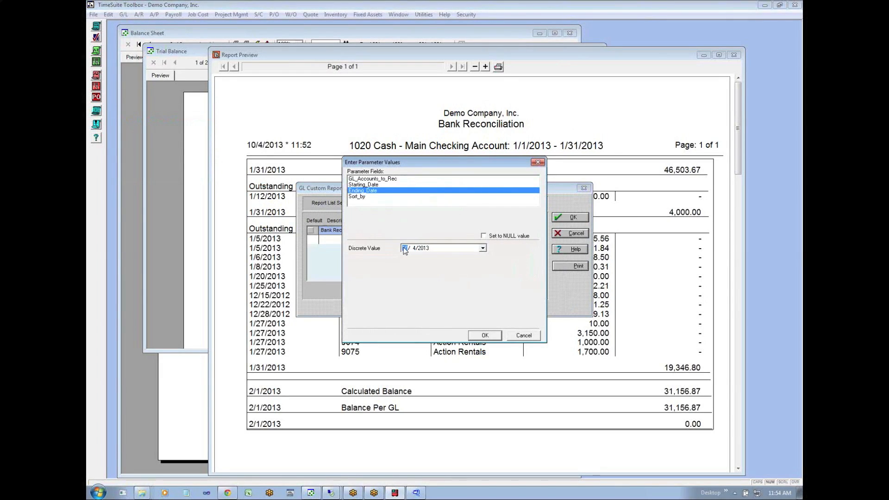
type("1/31")
left_click(492, 337)
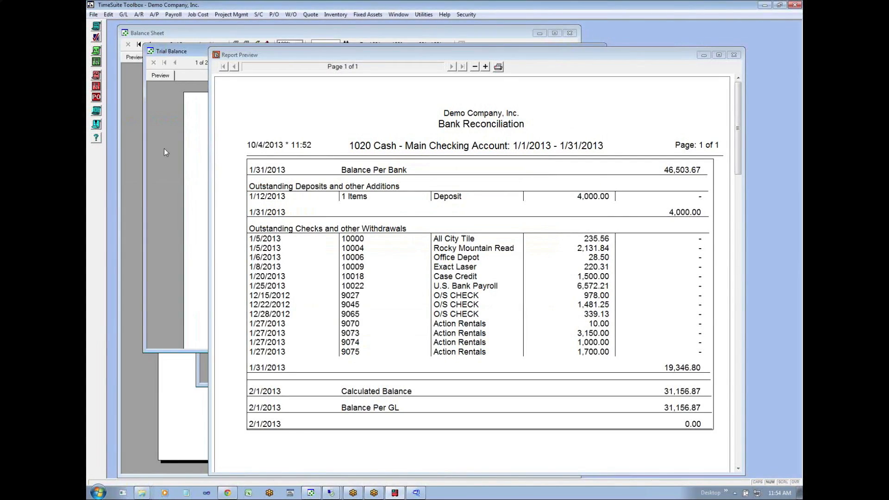
- Minimize the reconciliation preview, Balance Sheet and Trial Balance windows and bring the Bank Rec report to the front
left_click(702, 55)
left_click(377, 415)
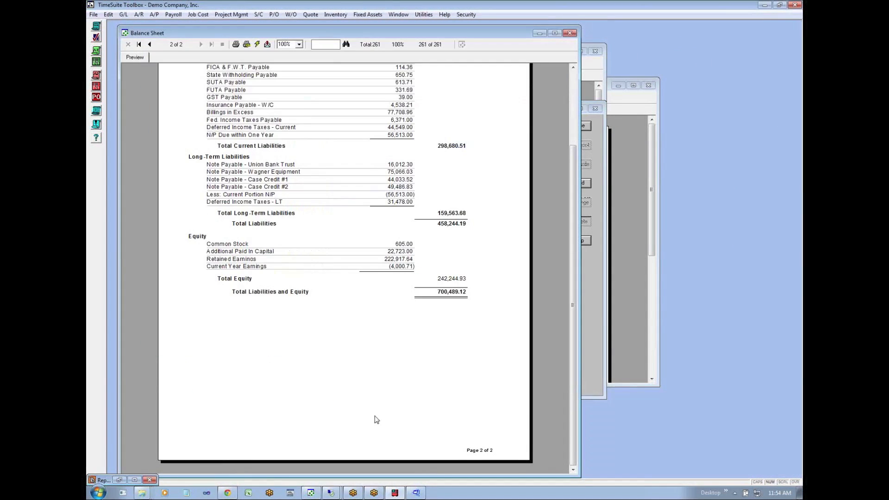
left_click(540, 34)
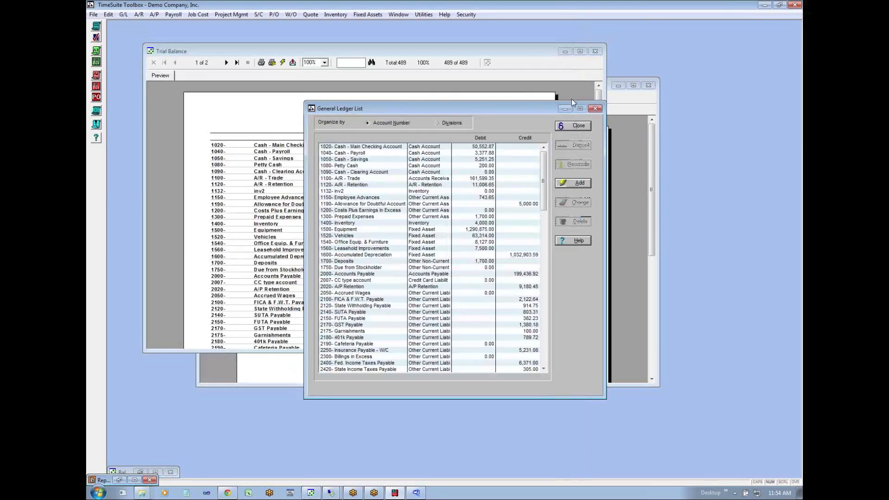
left_click(567, 52)
left_click(564, 51)
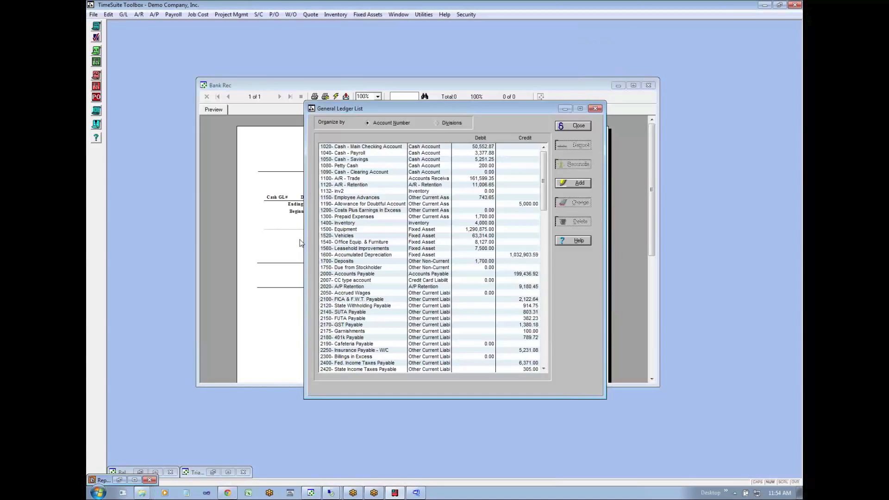
left_click(257, 294)
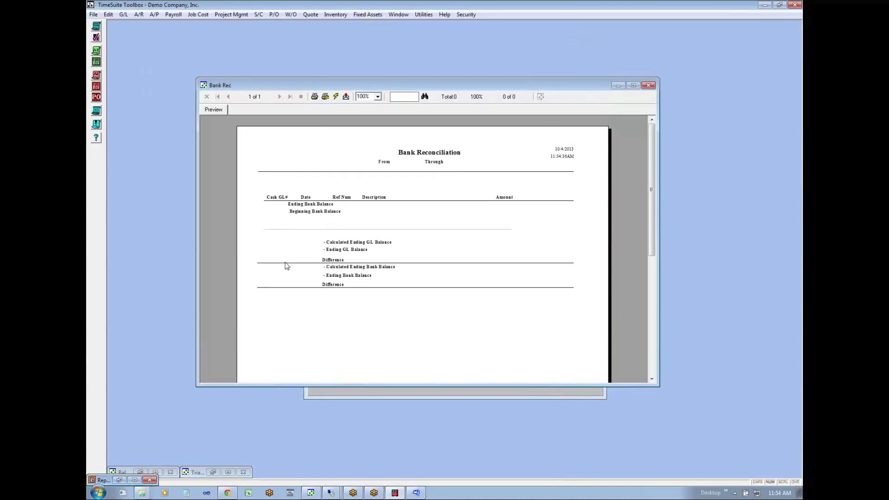
left_click(336, 97)
left_click(404, 278)
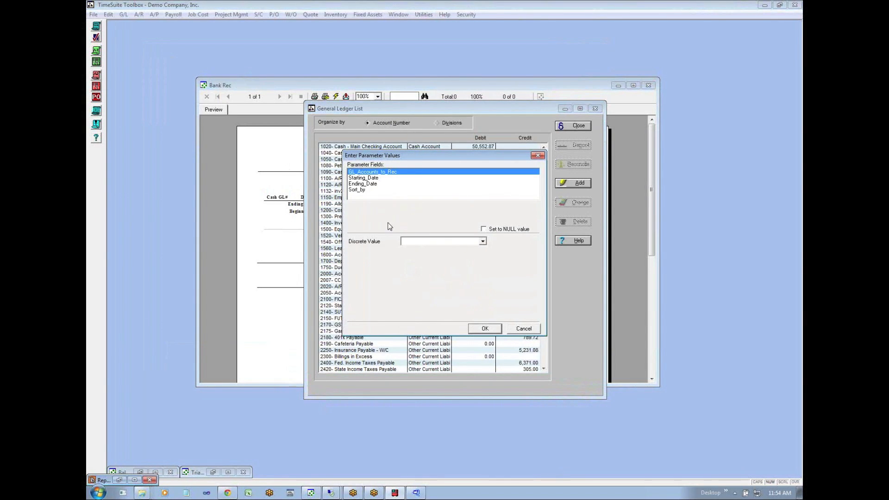
key("Escape")
left_click(126, 15)
left_click(126, 15)
left_click(271, 147)
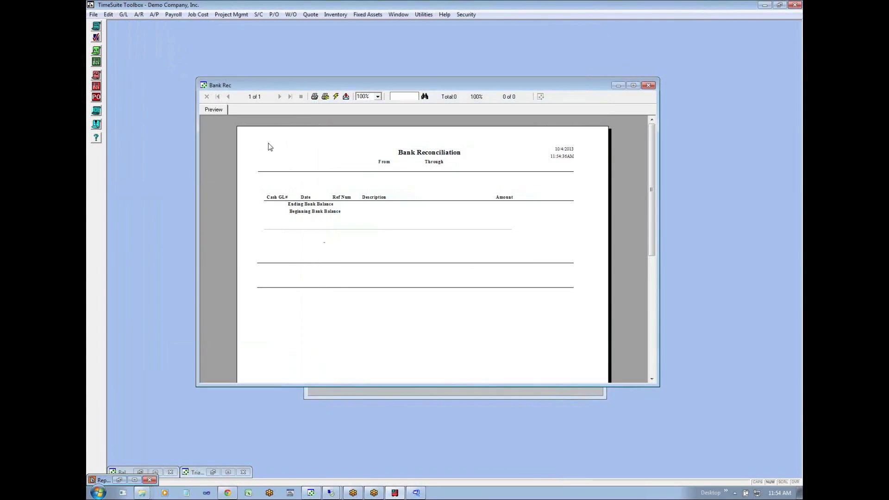
- Refresh the Bank Rec report with new parameters: account 1020, dates 1/1/2013 through 1/31/2013, sorted by Reference Number
left_click(335, 97)
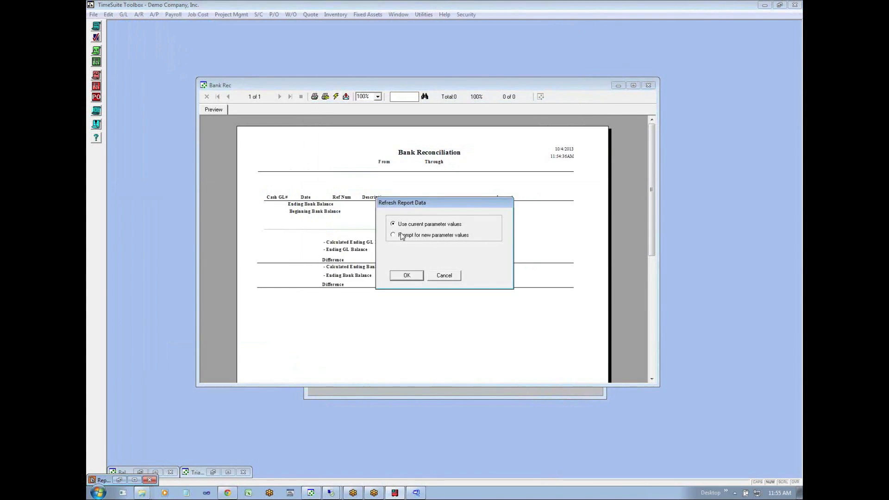
left_click(402, 275)
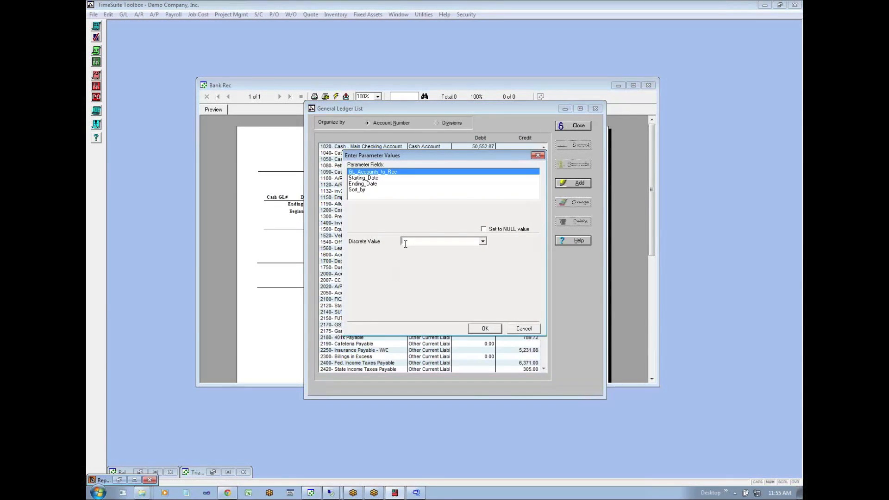
left_click(370, 179)
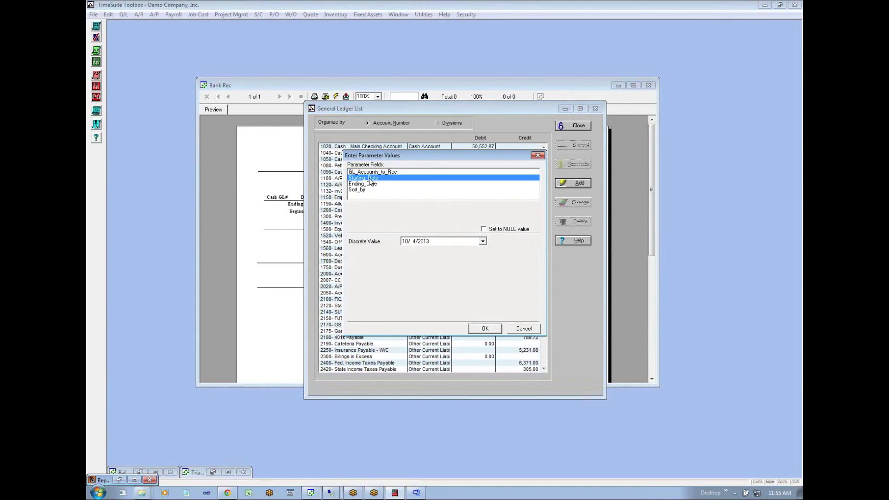
left_click(404, 242)
left_click(373, 183)
left_click(406, 241)
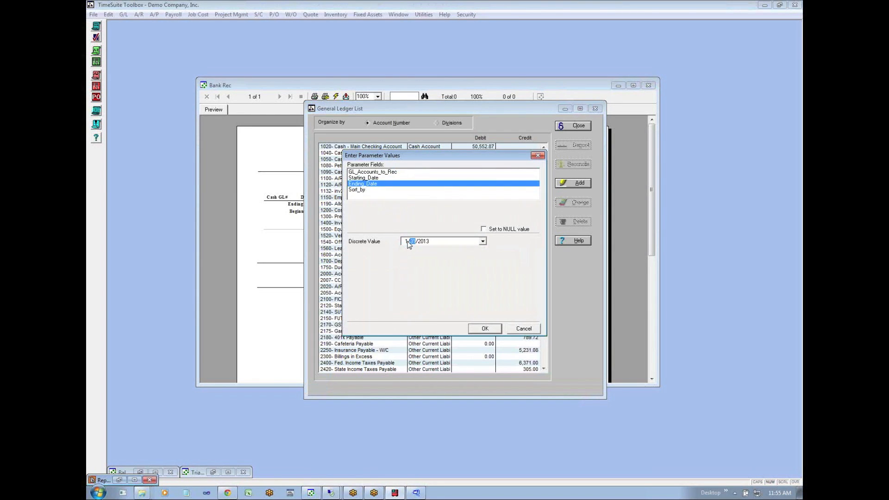
left_click(357, 190)
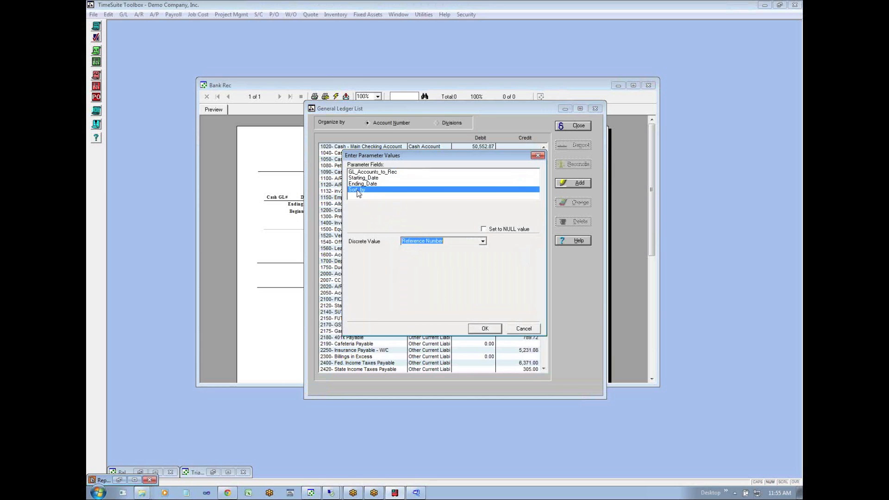
left_click(491, 331)
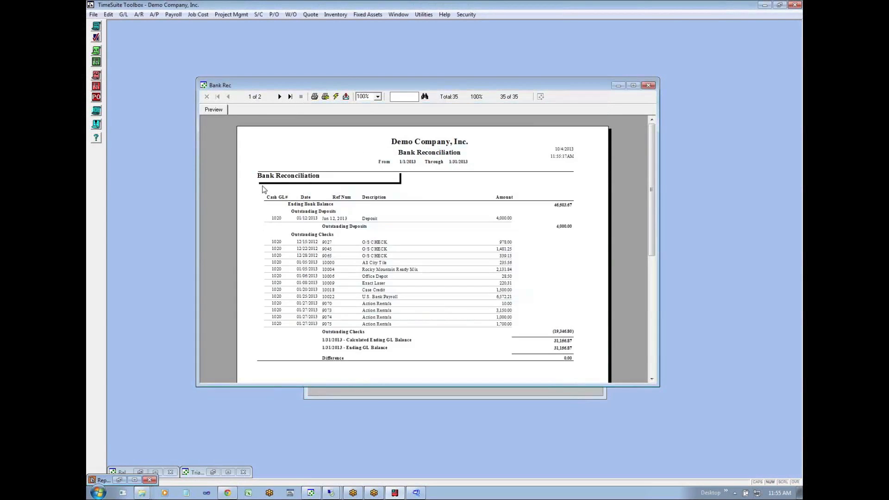
- Review the Bank Reconciliation and Bank Statement Recap pages in a taller window, and arrange the report beside the General Ledger List
left_click_drag(535, 87, 457, 76)
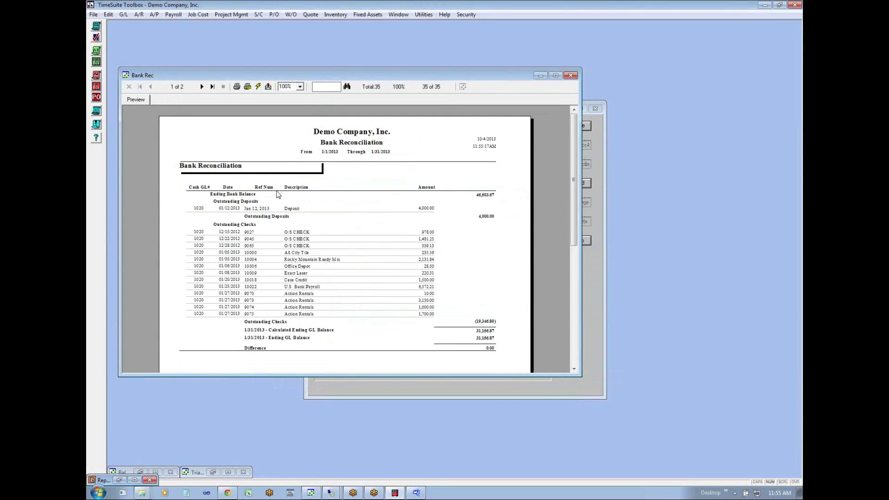
left_click(203, 87)
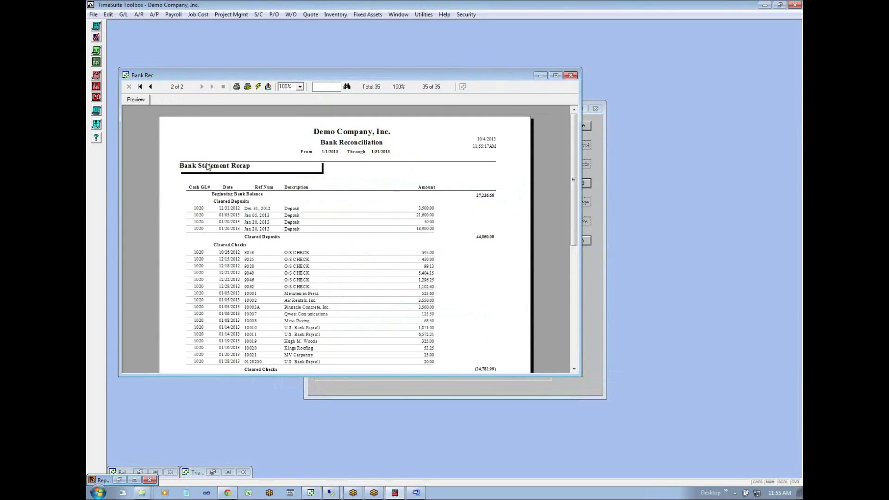
left_click_drag(455, 376, 455, 457)
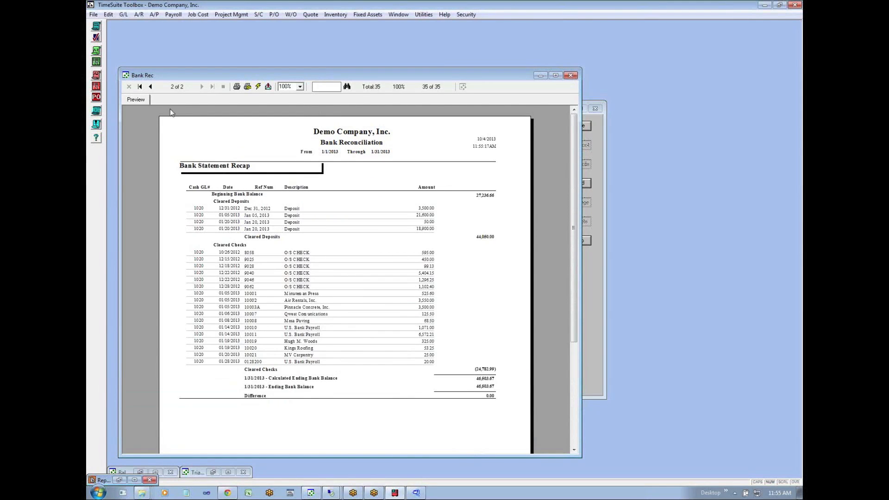
left_click(152, 88)
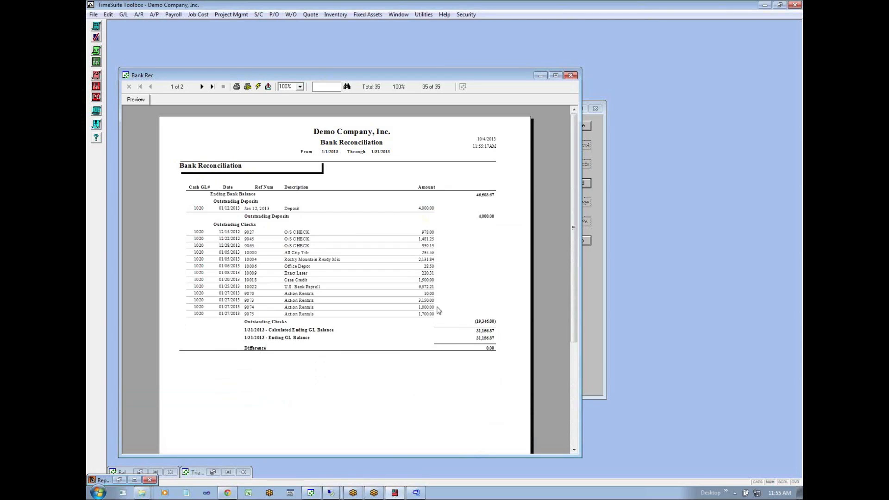
left_click_drag(503, 75, 498, 32)
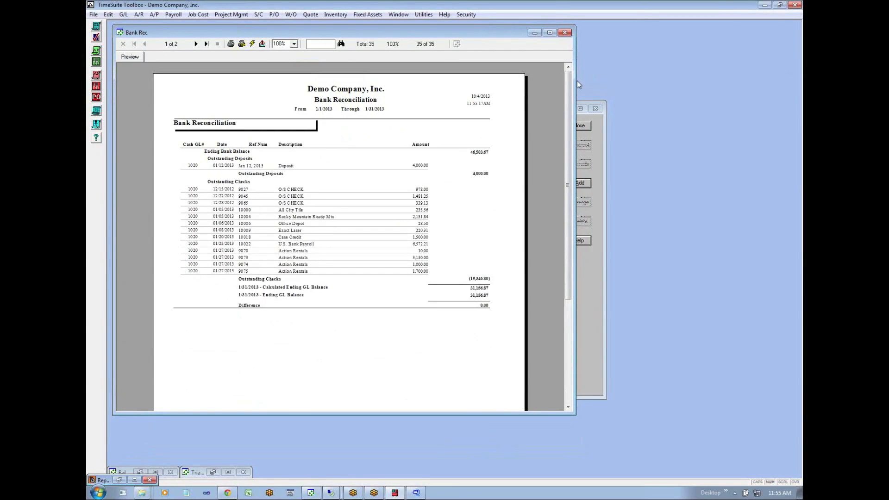
left_click_drag(574, 81, 500, 81)
left_click(538, 123)
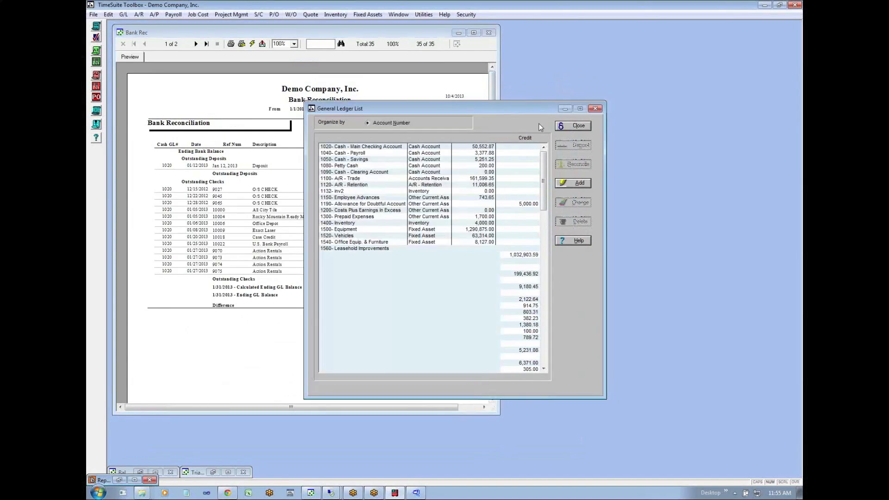
- Switch back to the spreadsheet in Chrome and review the Cash - Bank1 account, its debit balance and its B-1 reference on the trial balance
left_click(380, 493)
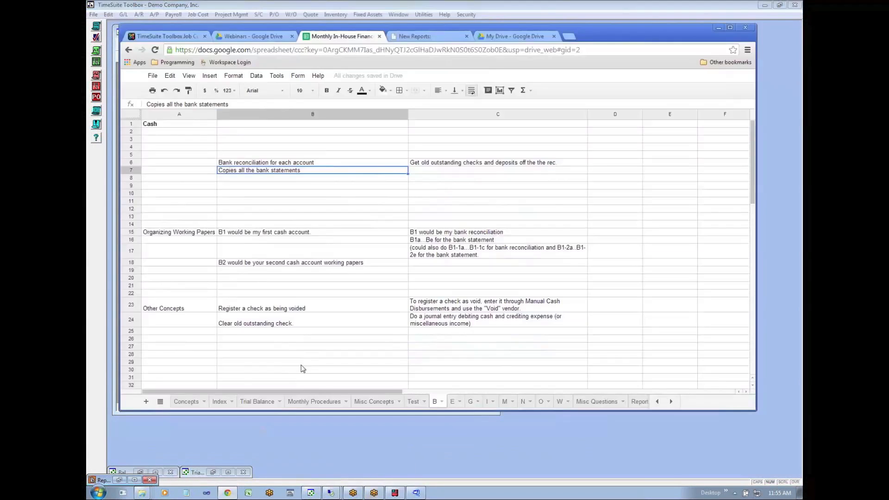
left_click(258, 402)
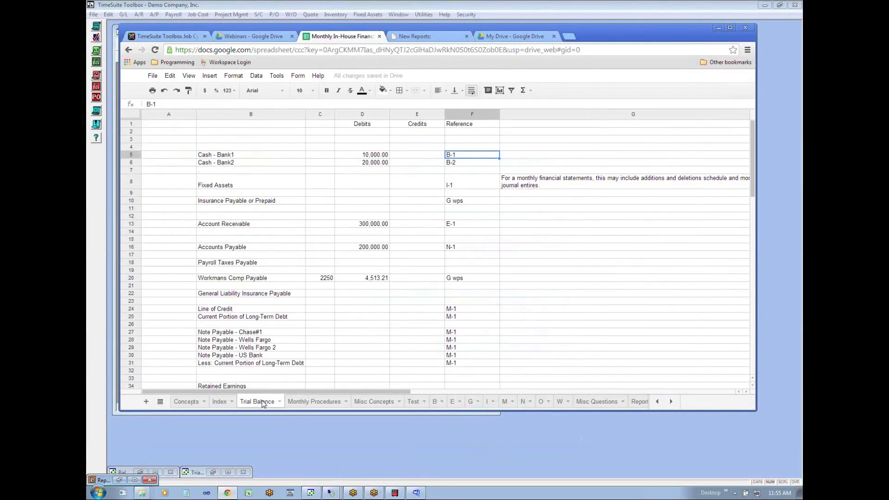
left_click(393, 157)
left_click(357, 155)
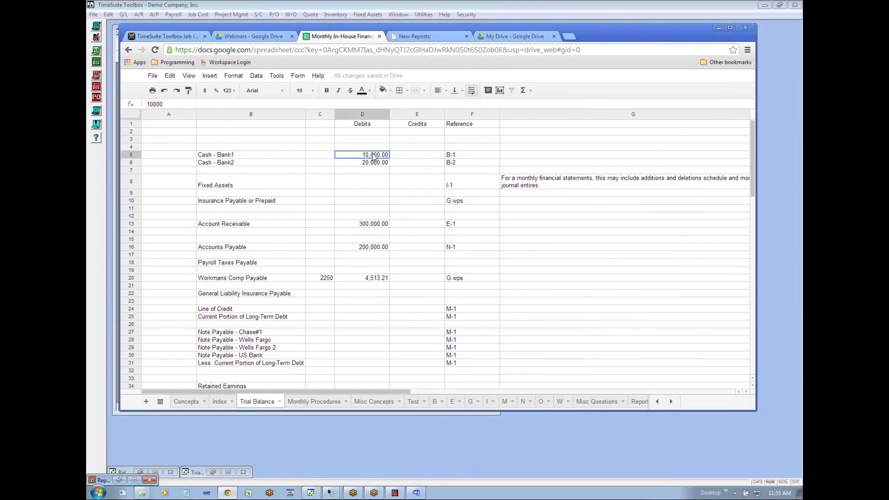
left_click(259, 158)
left_click(368, 158)
left_click(463, 158)
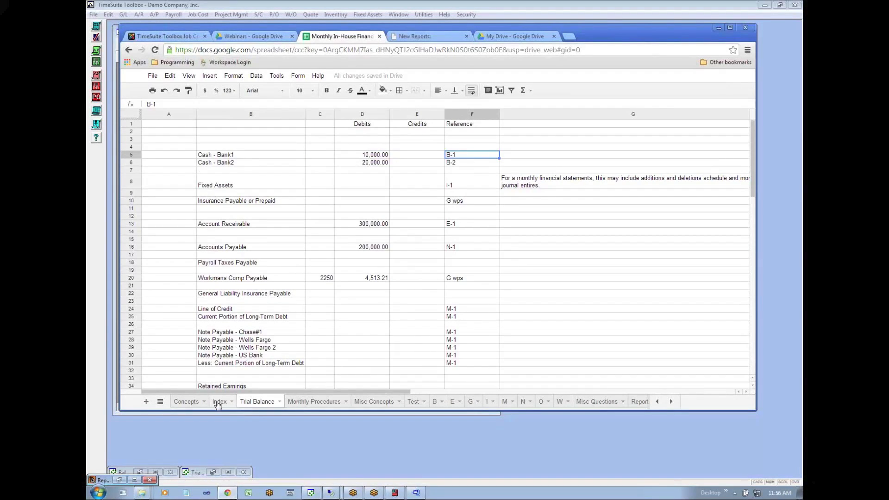
- Open the B sheet and review the cash notes on bank reconciliations, old outstanding checks and deposits, and bank statement copies
left_click(437, 402)
left_click(264, 165)
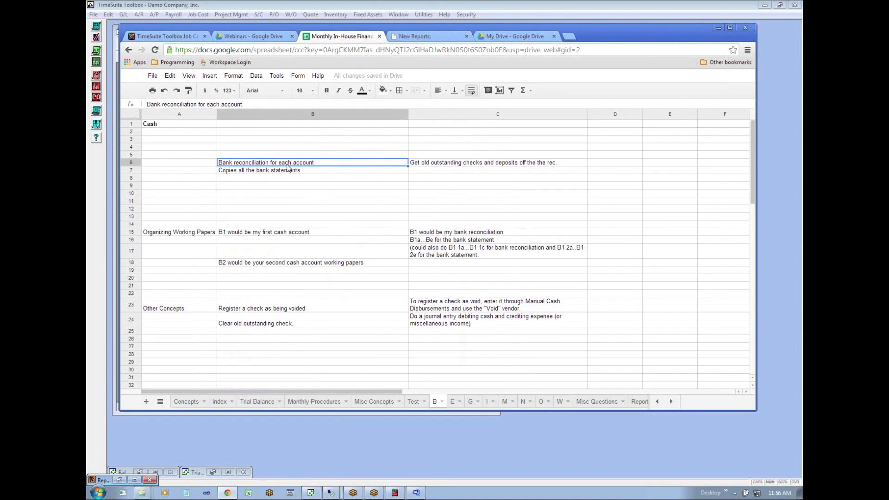
left_click(435, 173)
left_click(446, 166)
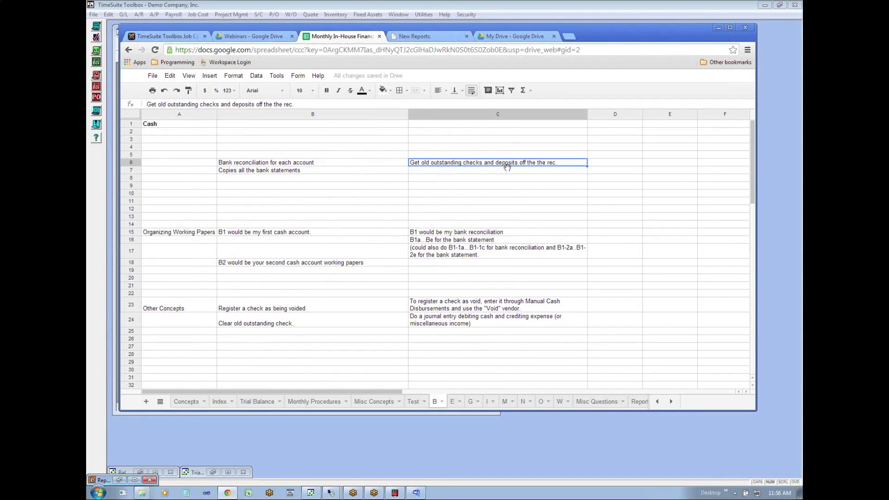
left_click(324, 179)
left_click(236, 172)
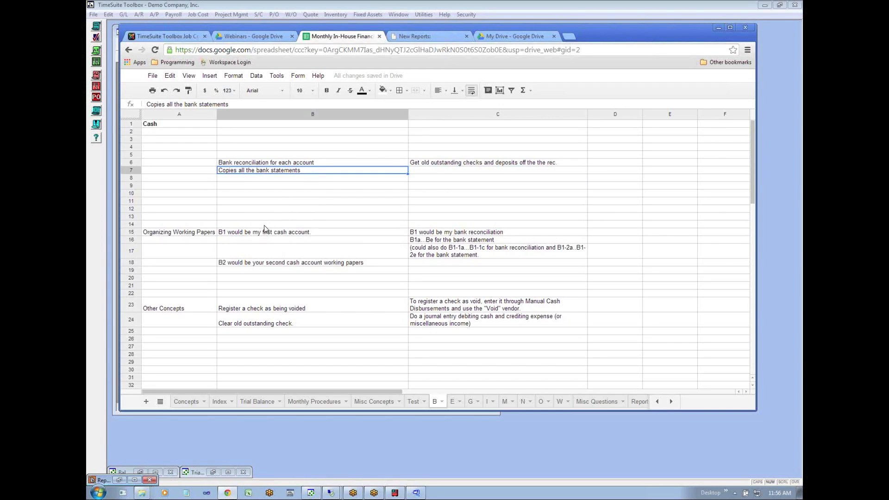
- Review the Organizing Working Papers notes on B1 for the first cash account and B2 for the second
left_click(182, 232)
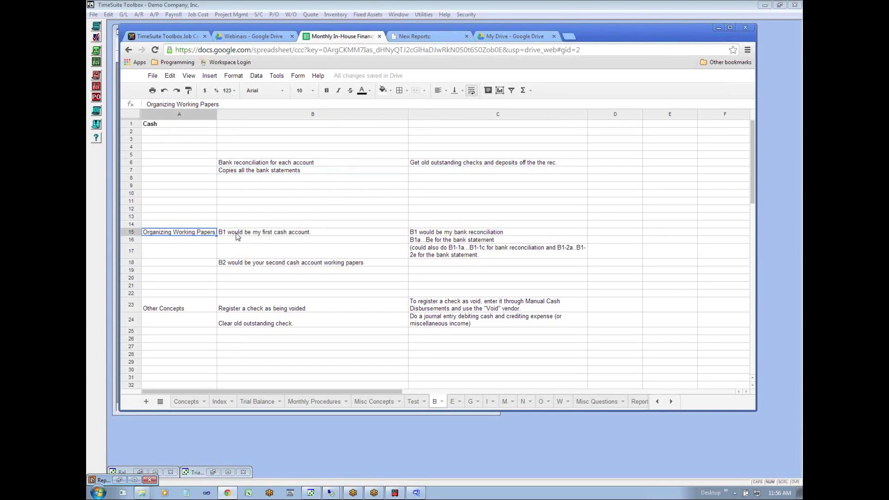
left_click(277, 234)
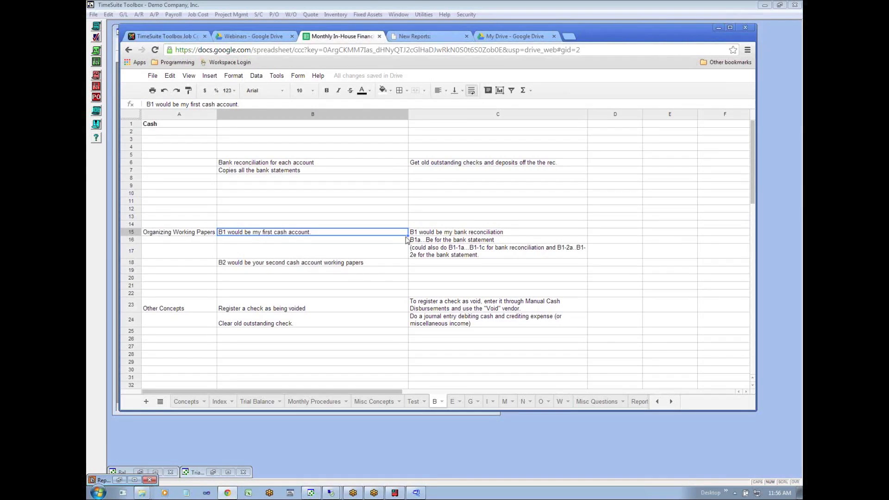
left_click(315, 264)
left_click(308, 278)
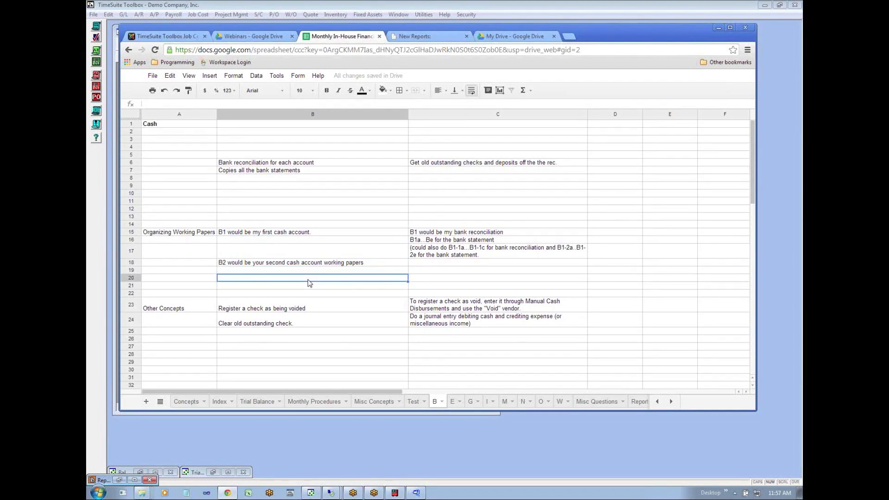
- Examine the Other Concepts note on registering a check as void through Manual Cash Disbursements with the "Void" vendor
key("Up")
key("Down")
key("Down")
key("Down")
key("Down")
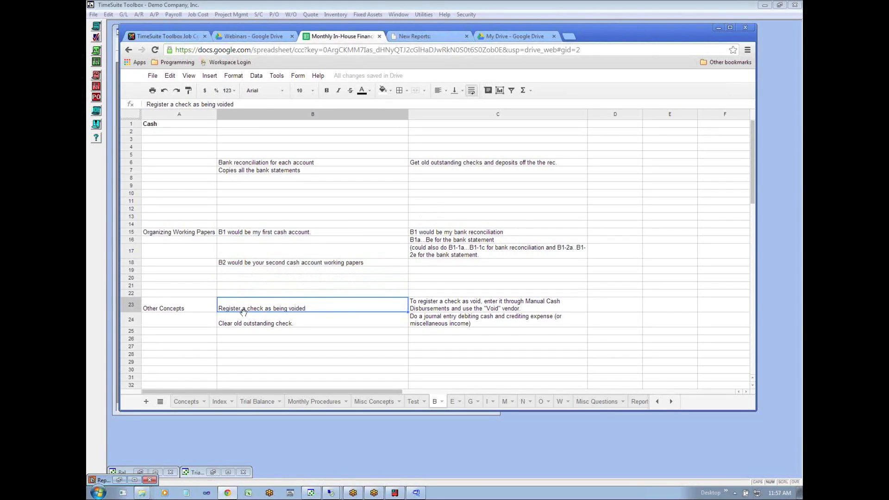
left_click(447, 310)
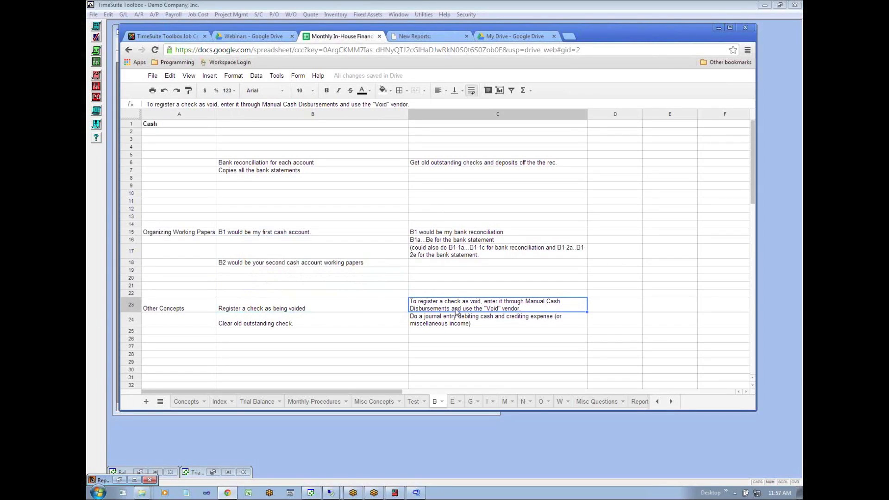
- Switch to TimeSuite Toolbox and start a manual cash disbursement with VOID - VOID as the payee
left_click(240, 443)
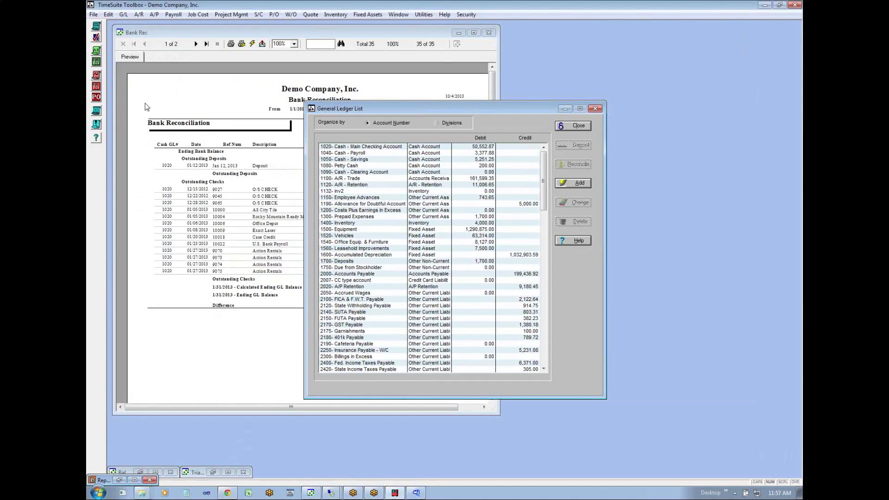
left_click(123, 14)
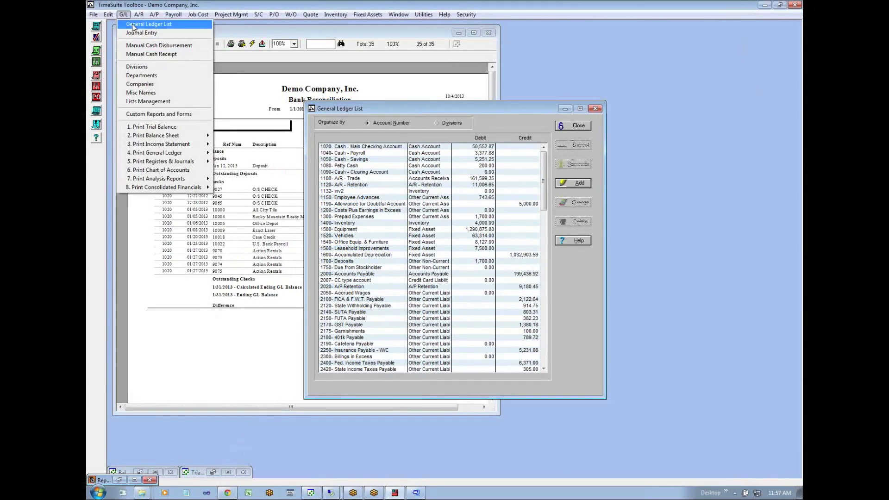
left_click(139, 45)
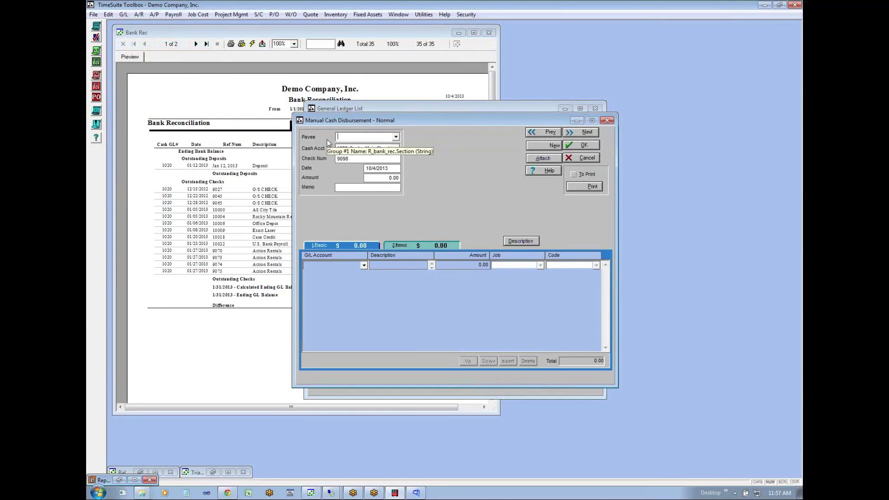
type("VOID - VOID")
key("Tab")
- Look through the A/P Vendor List and close it again
left_click(156, 16)
left_click(160, 21)
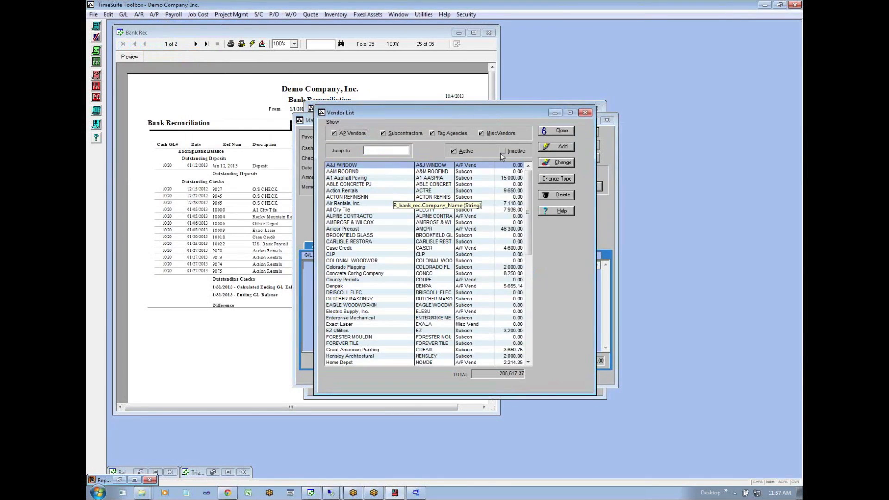
left_click(543, 132)
- Go through the void disbursement's amount, check number and date fields, and accept the entry to close the form
left_click(381, 177)
left_click_drag(381, 177, 421, 185)
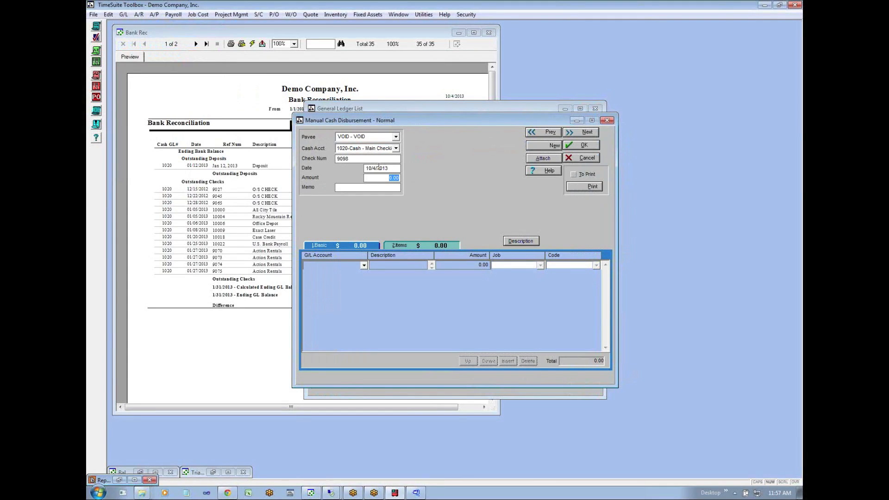
left_click_drag(358, 161, 293, 159)
left_click_drag(395, 168, 327, 168)
type("0/2")
key("Tab")
left_click(587, 133)
left_click(584, 147)
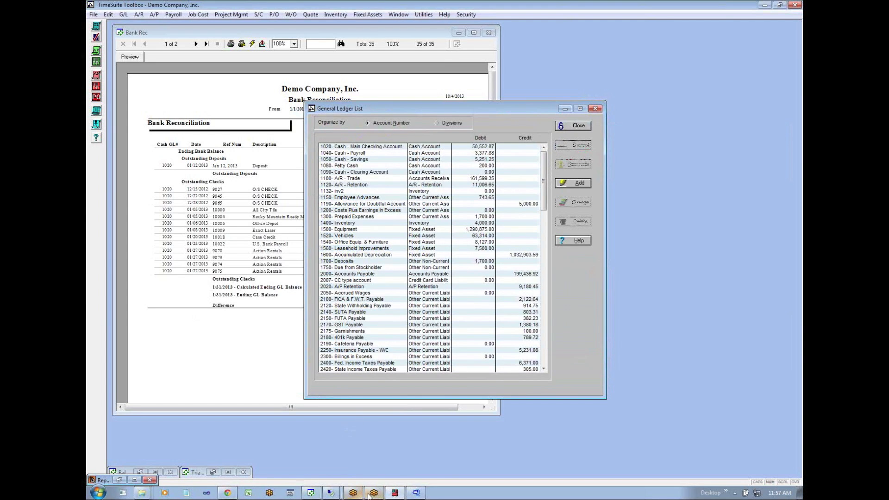
- Switch back to the spreadsheet in Chrome and review the journal entry note for clearing an old outstanding check
mouse_move(324, 492)
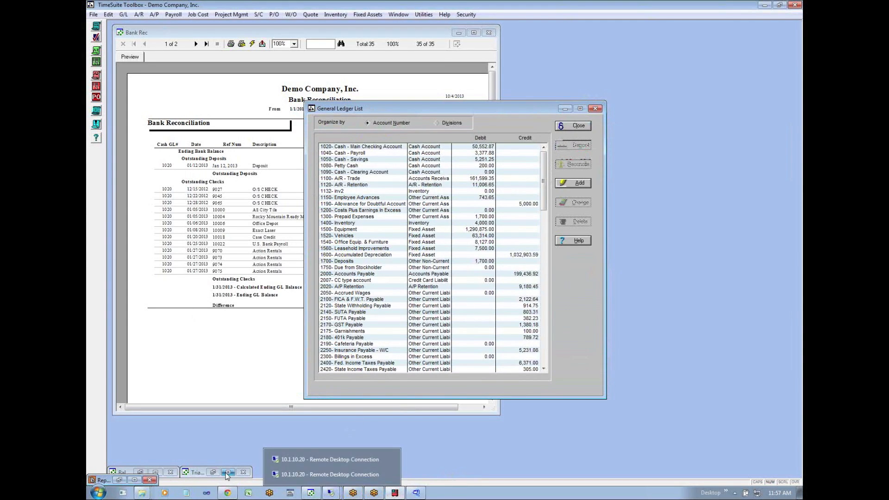
left_click(230, 492)
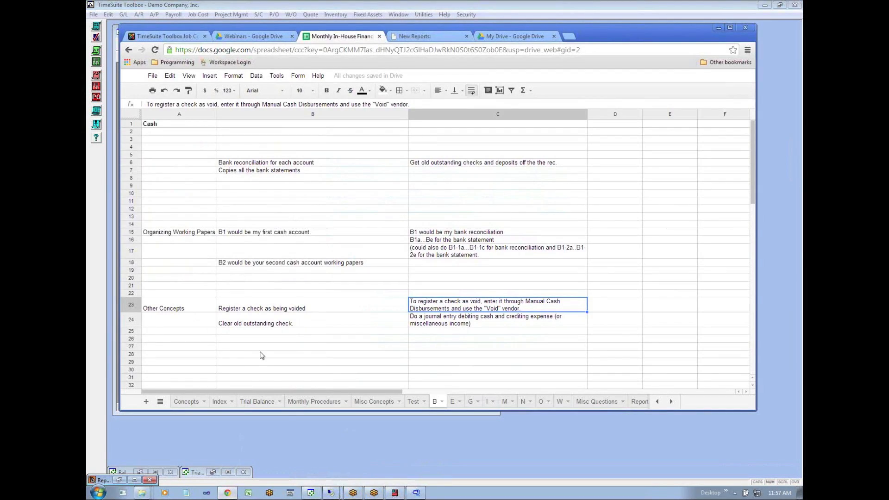
left_click(266, 325)
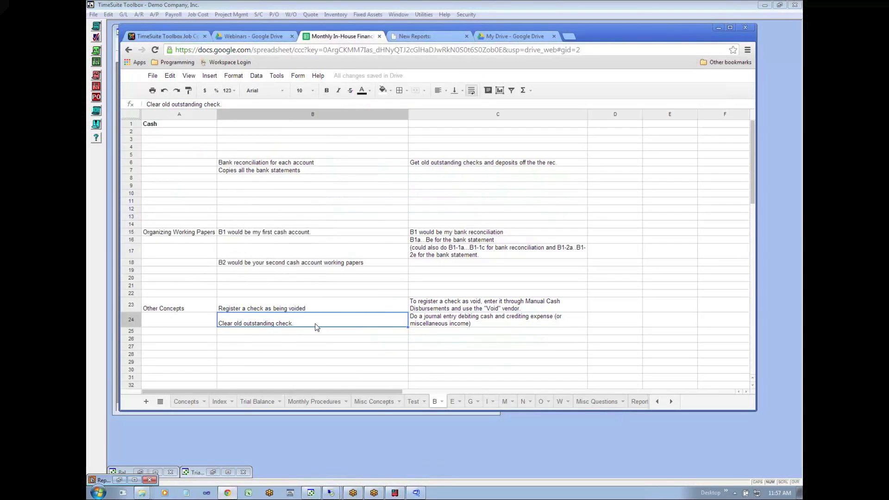
left_click(427, 324)
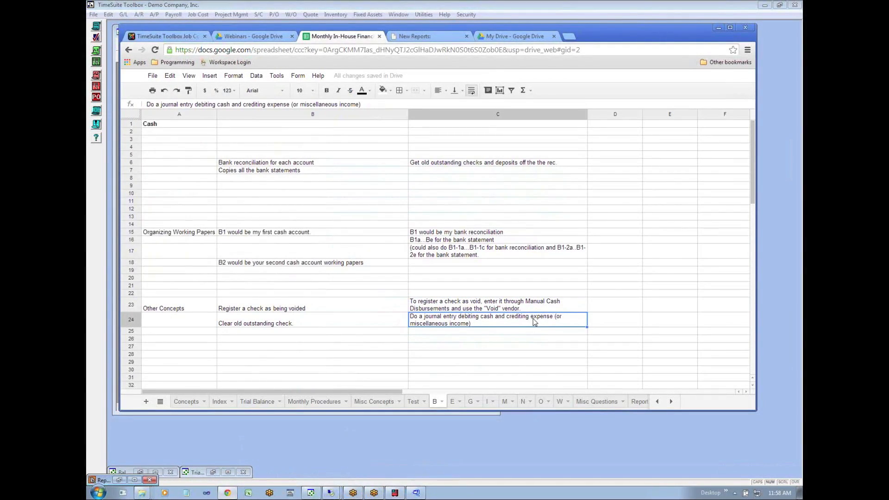
- Switch back to TimeSuite Toolbox, bring up the Bank Rec report, and start a general journal entry beside it with reference JAN JE 1
left_click(248, 448)
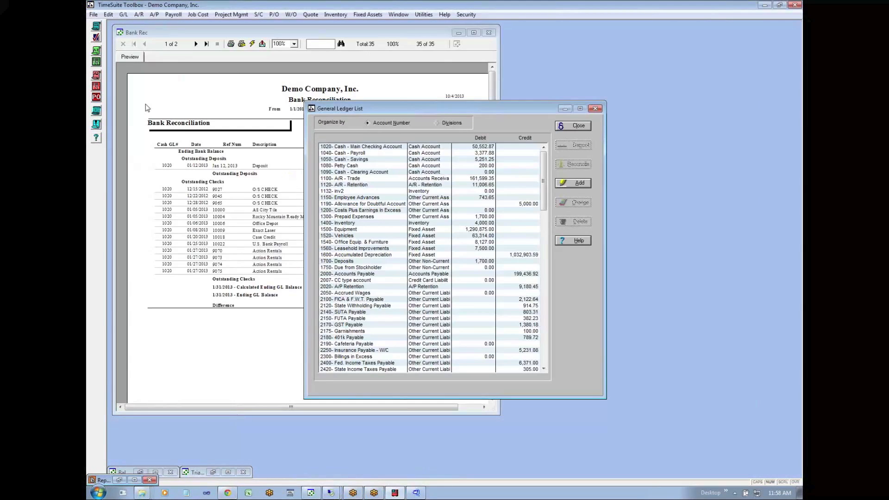
left_click(148, 87)
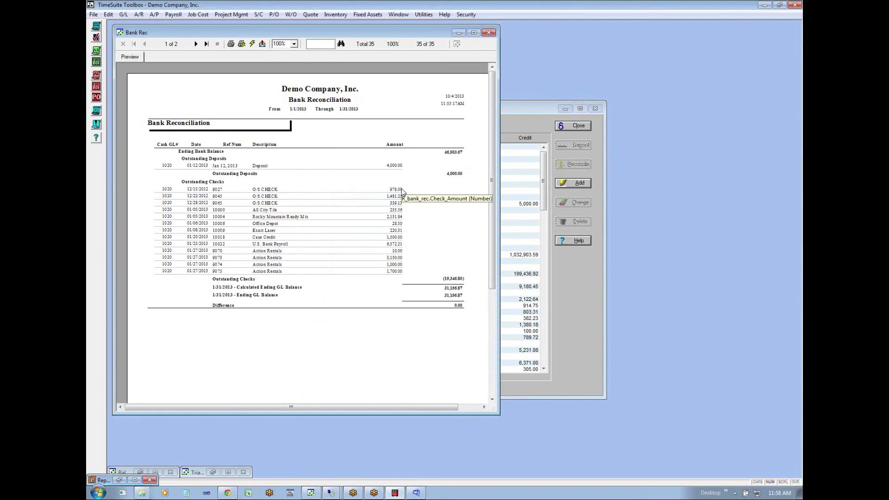
left_click(123, 14)
left_click(140, 33)
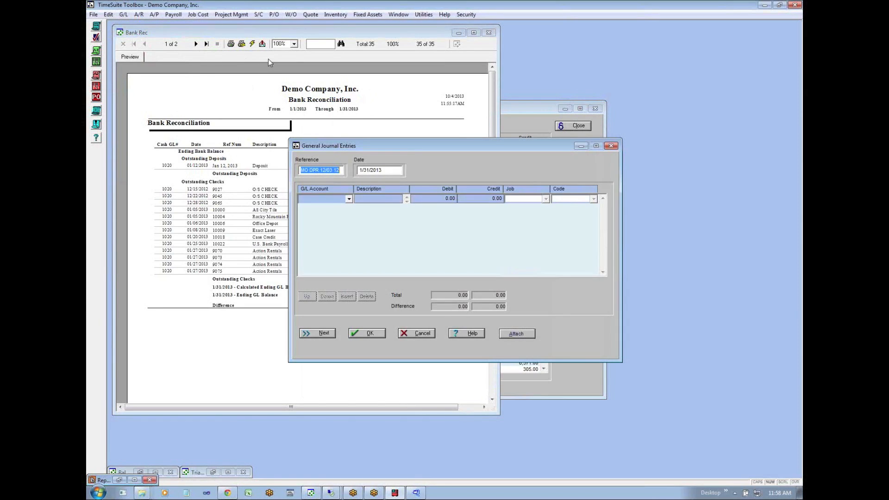
left_click_drag(344, 145, 469, 244)
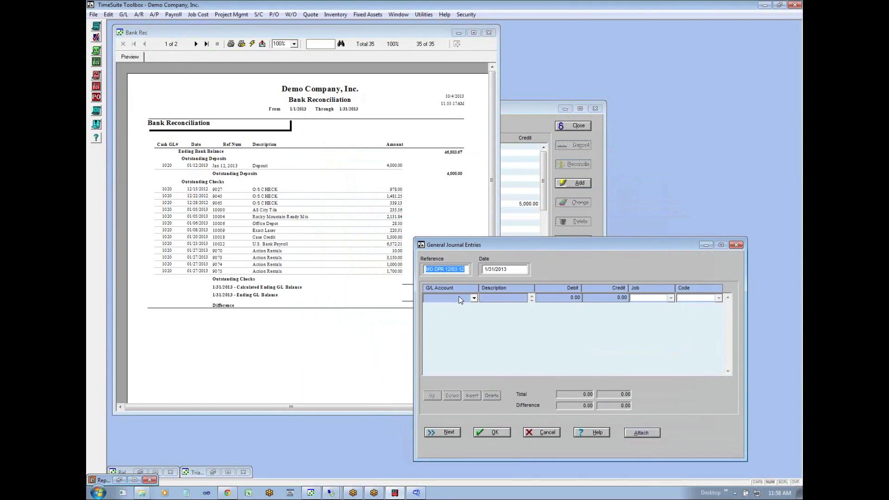
type("JA")
key("Tab")
key("Tab")
- Choose 9350-Misc. Income as the G/L account of the first journal line
type("9")
key("Down")
key("Down")
key("alt+Down")
key("Down")
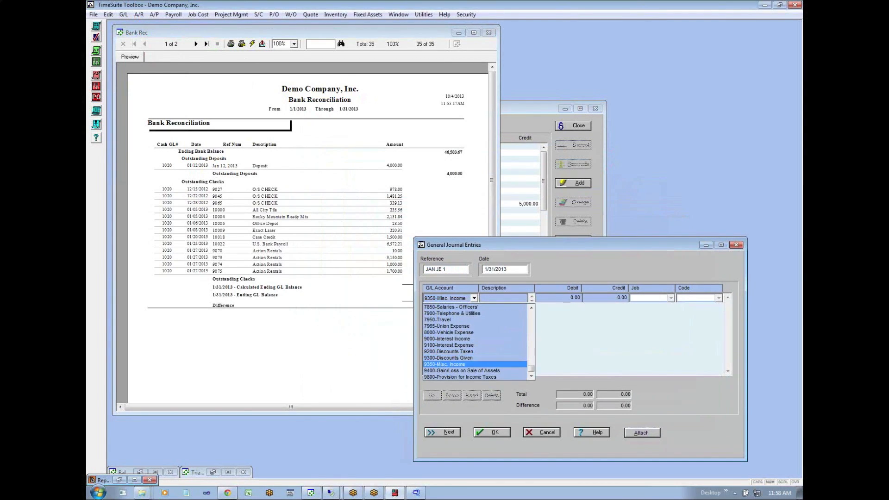
key("Return")
key("Tab")
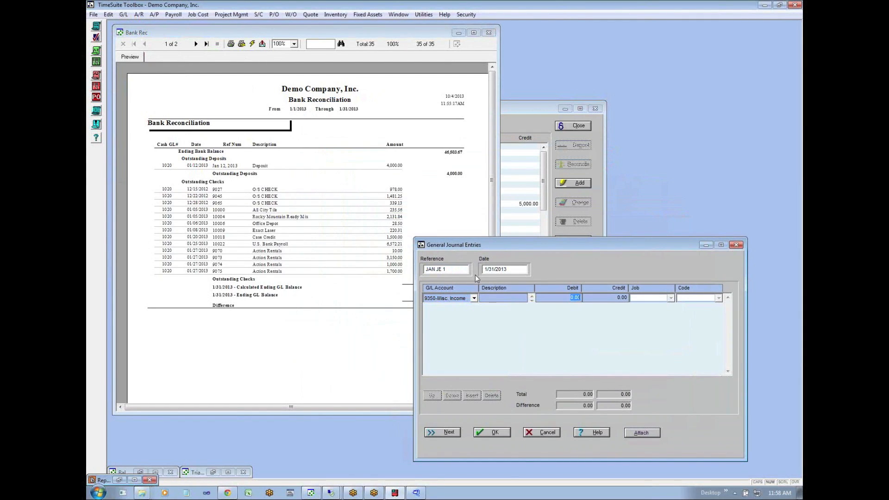
- Complete the first journal line with the 1020 main checking account, a description beginning "Get old outstanding" and a 978.00 debit
left_click(492, 296)
type("Get old outstanding c")
key("Tab")
key("shift+Tab")
key("shift+Tab")
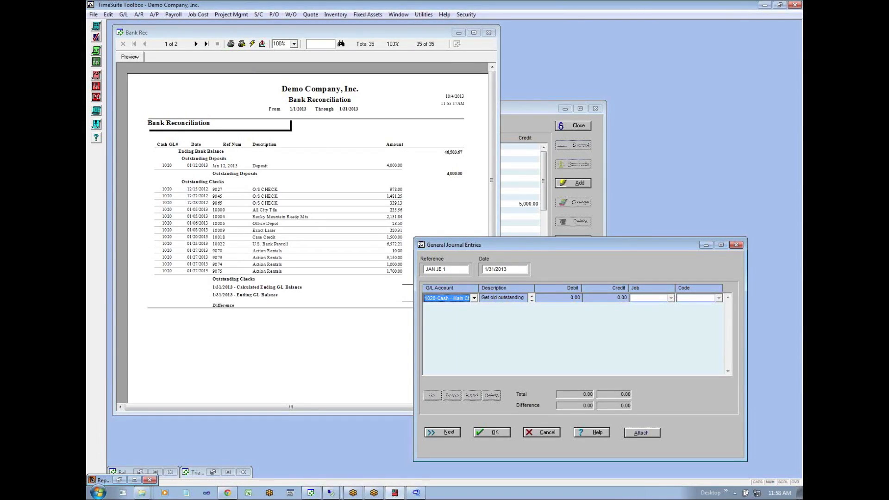
key("Tab")
key("Tab")
type("978")
key("Return")
- Assign the 978.00 credit line to 9350-Misc. Income and save the journal entry
type("9200")
type("9350-Misc. Income")
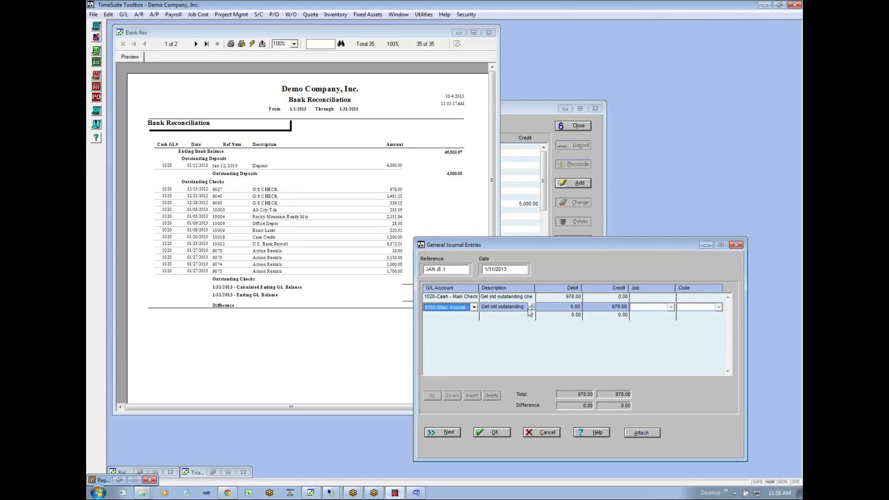
key("Return")
key("Return")
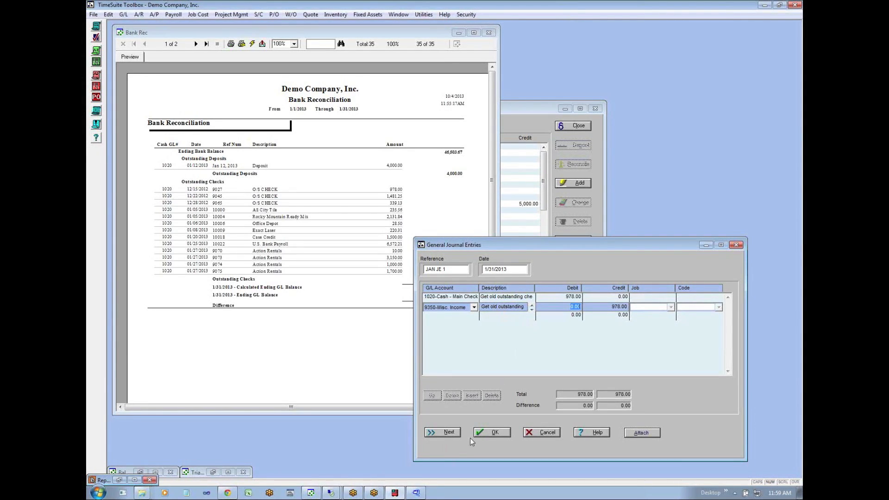
left_click(491, 432)
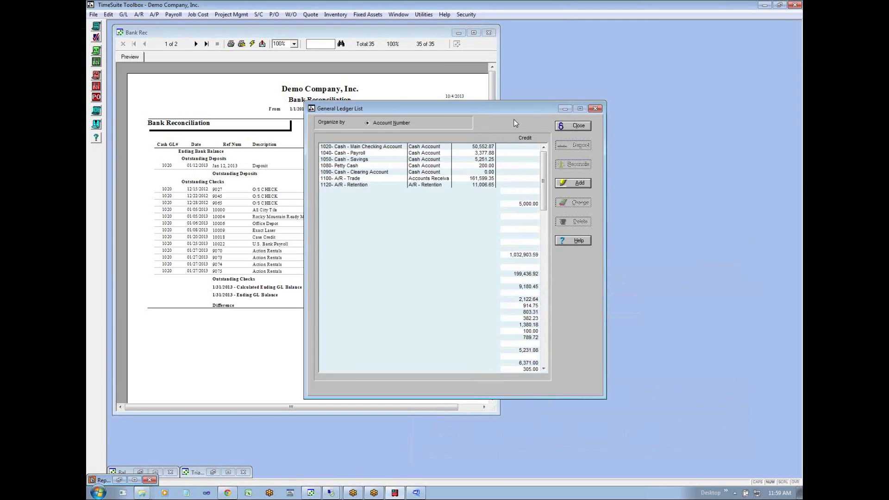
- Open the bank reconciliation for the 1020 main checking account, check its deposits, and select outstanding check 9027
left_click(574, 164)
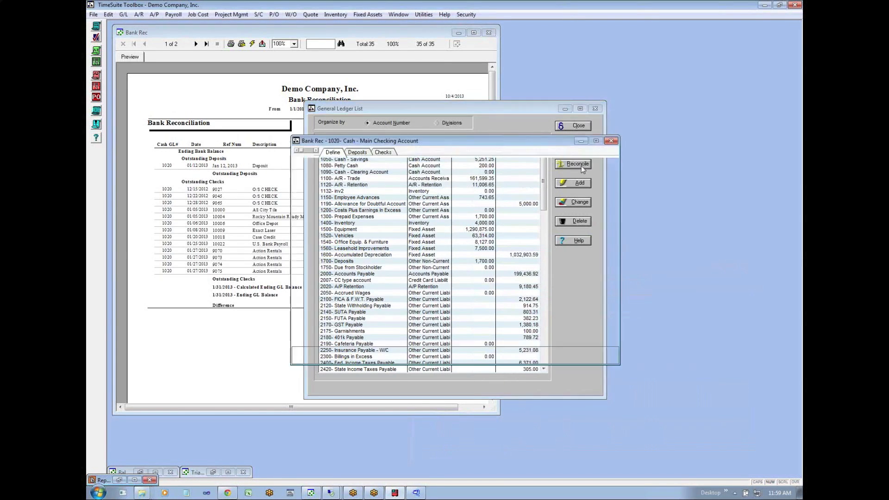
left_click(362, 152)
left_click(382, 152)
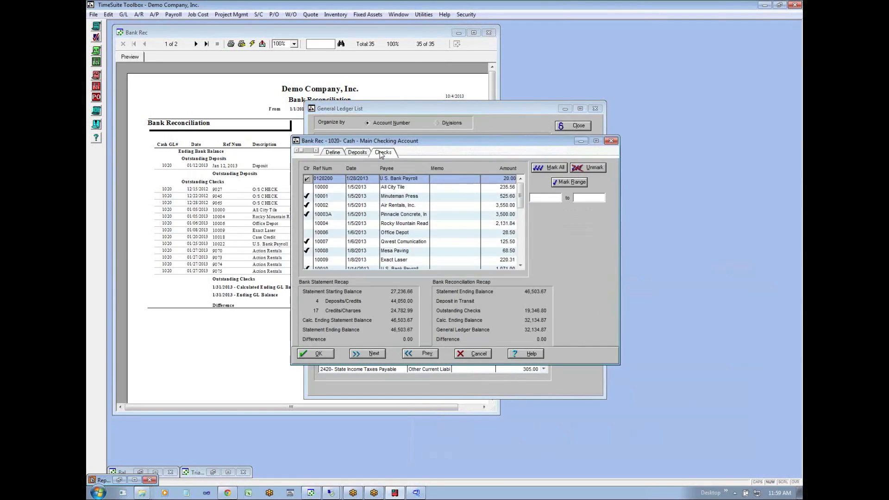
left_click(356, 154)
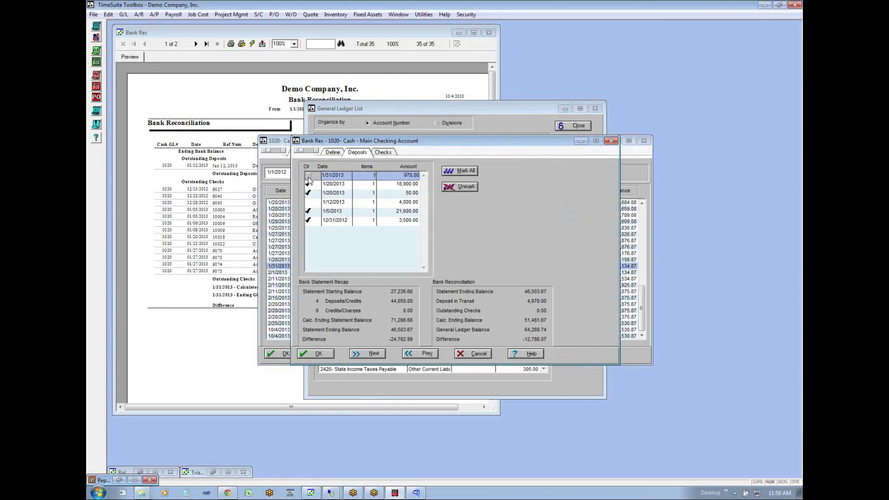
left_click(385, 153)
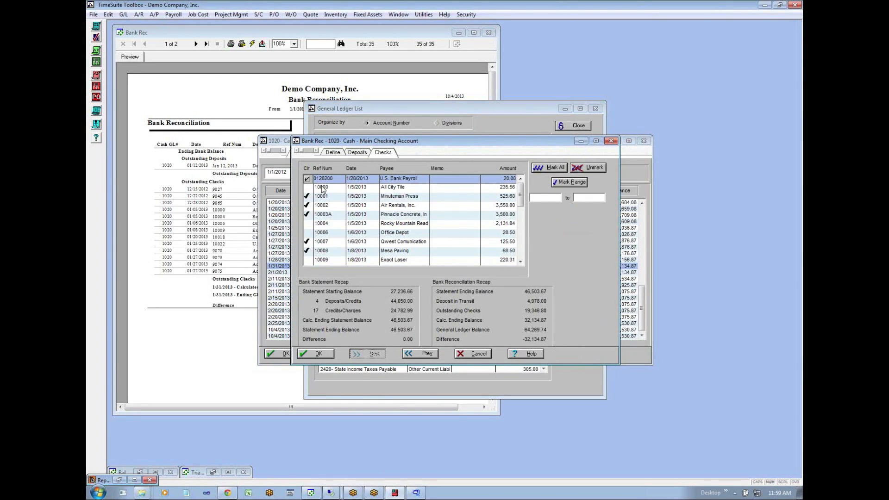
left_click_drag(522, 198, 523, 238)
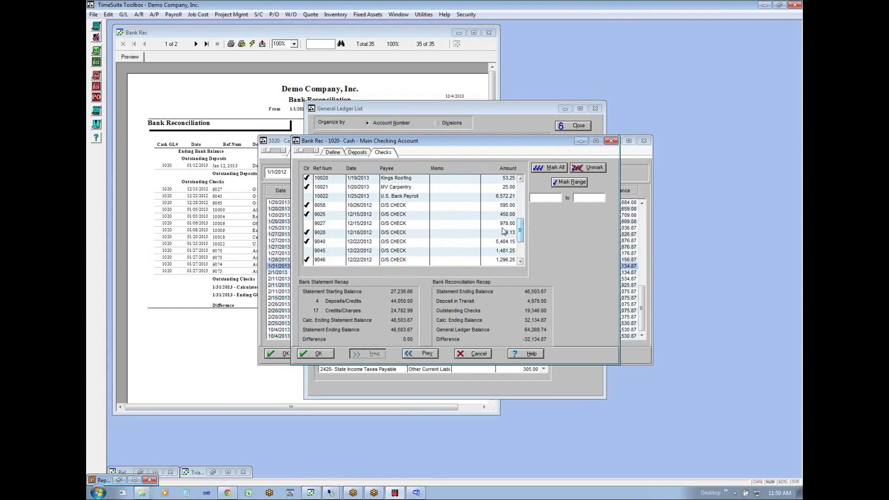
left_click(502, 225)
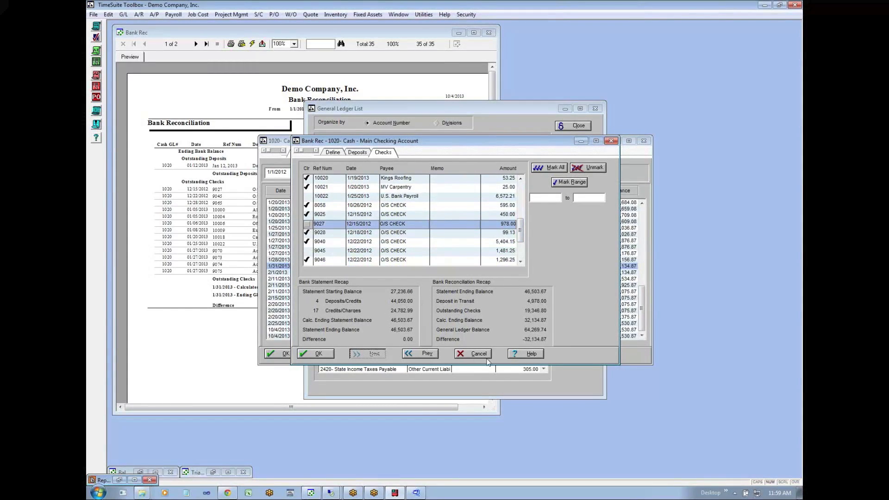
- Try to mark the 1/31/2013 deposit of 978.00 and check 9027 as cleared, and cancel the reconciliation
left_click(357, 153)
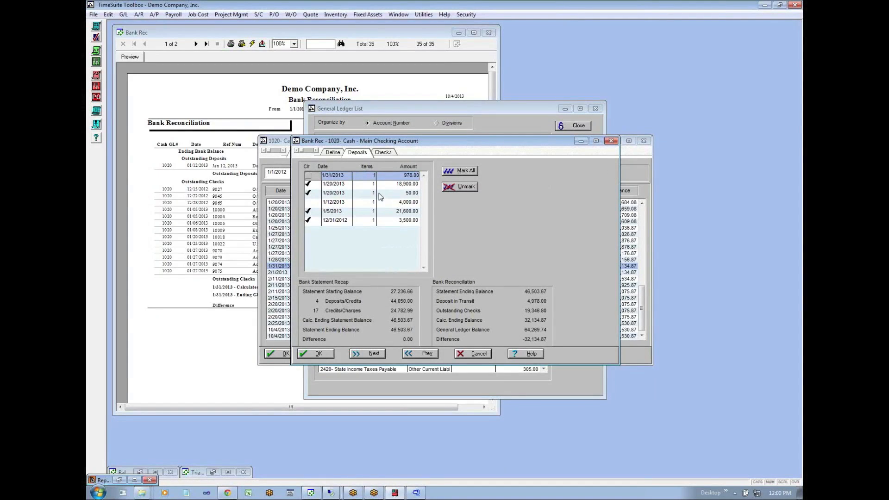
left_click(309, 178)
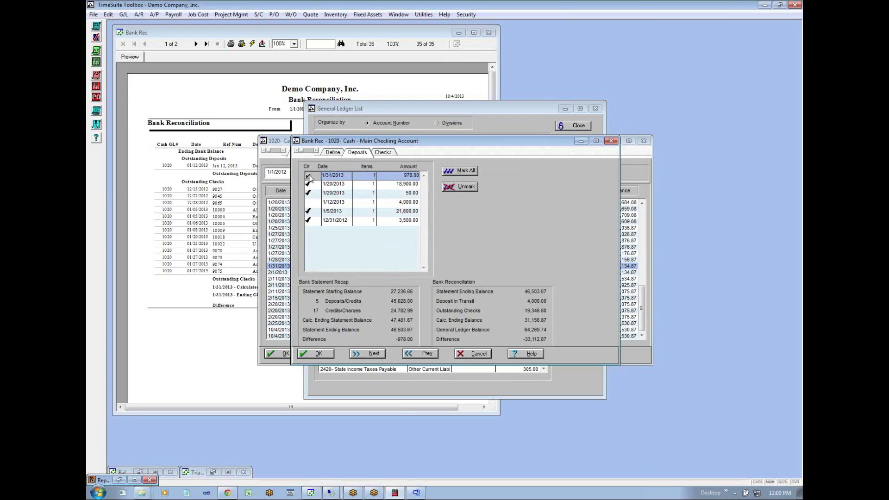
left_click(381, 153)
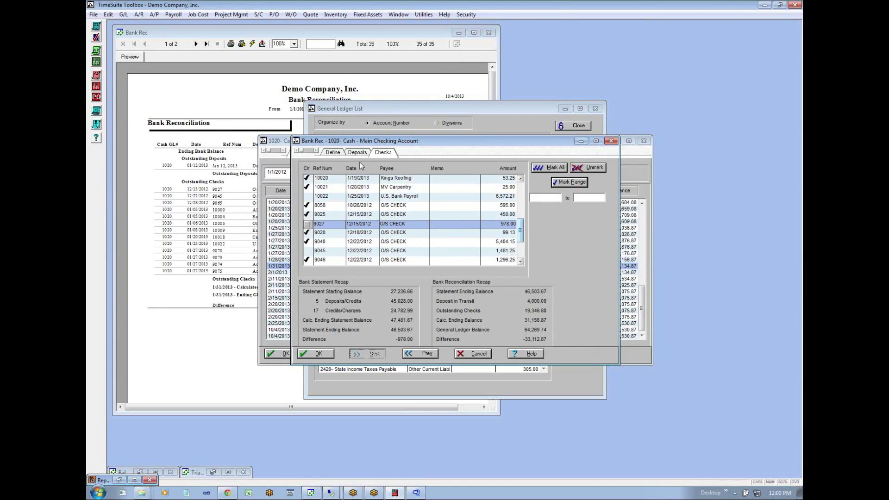
left_click(343, 153)
left_click(388, 154)
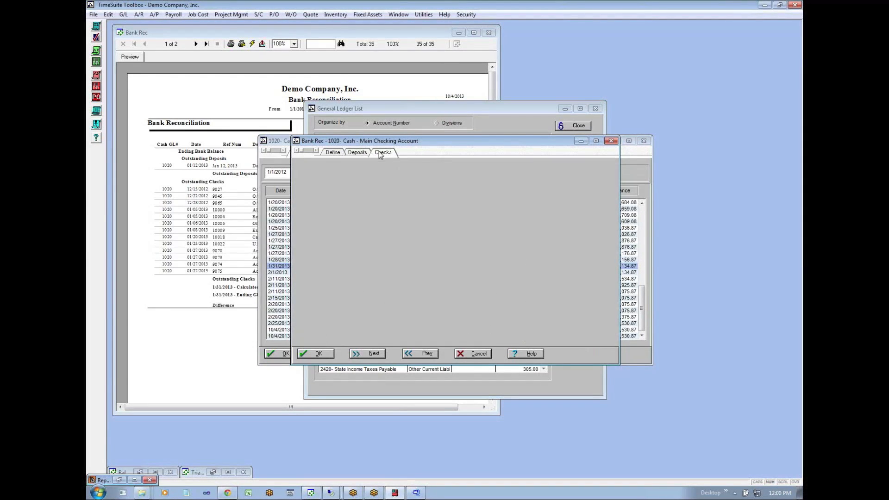
left_click(307, 224)
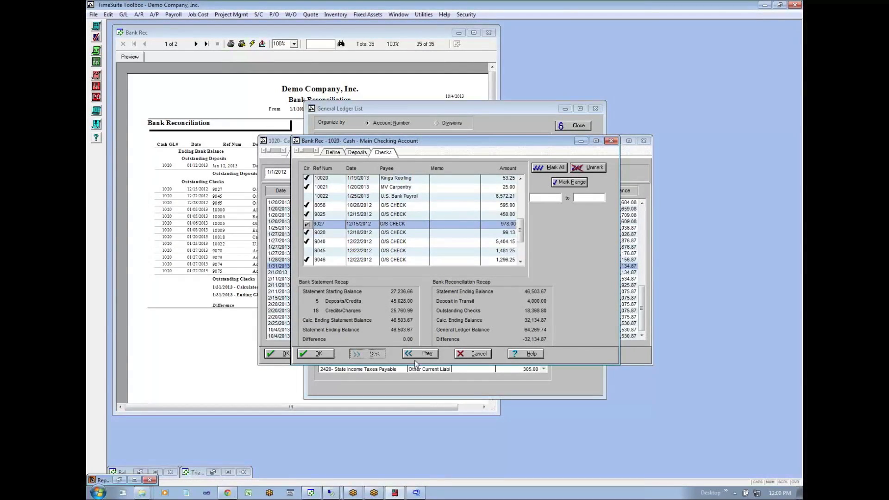
left_click_drag(527, 138, 442, 159)
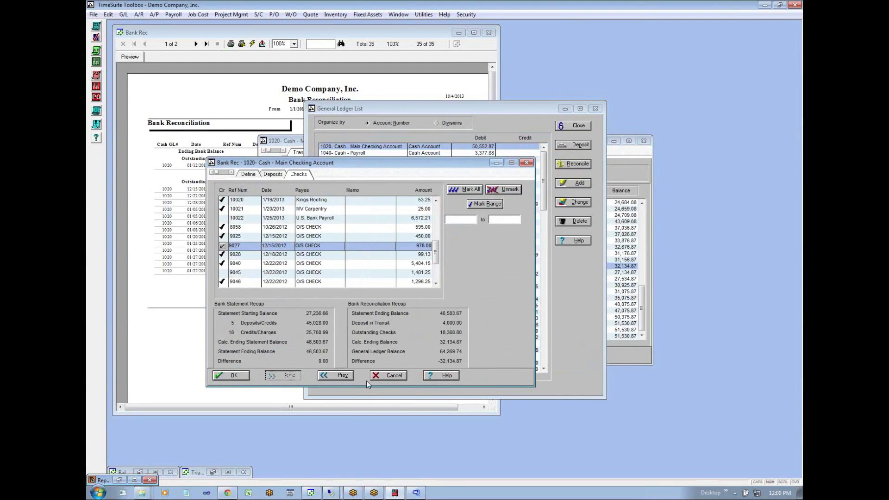
left_click(380, 376)
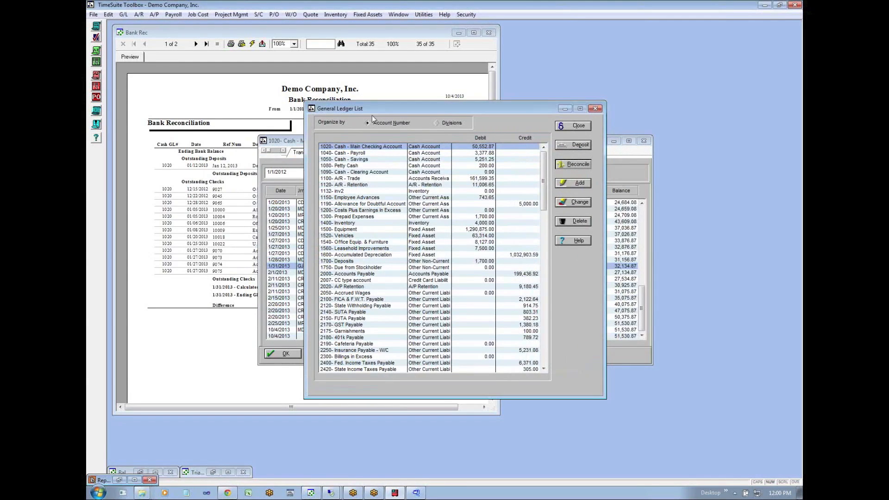
- Move the General Ledger List and 1020 account windows apart and cancel the leftover Bank Rec window
left_click_drag(388, 113, 509, 31)
left_click_drag(367, 143, 240, 197)
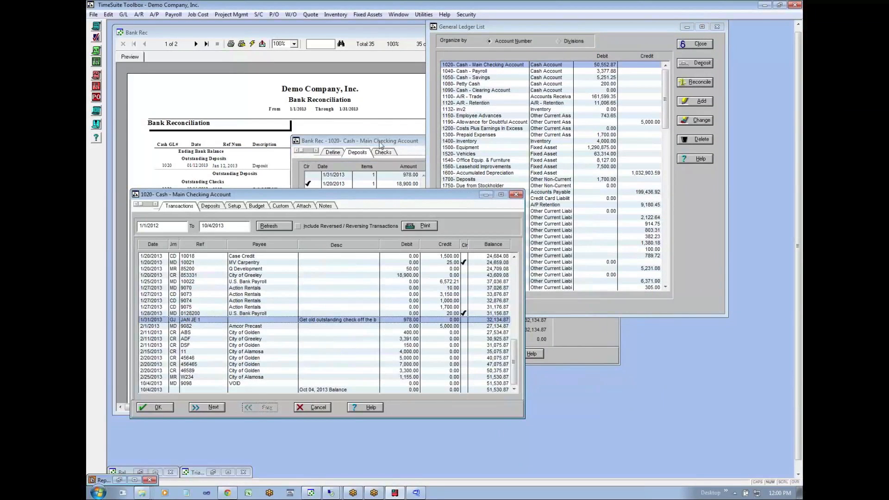
left_click(378, 143)
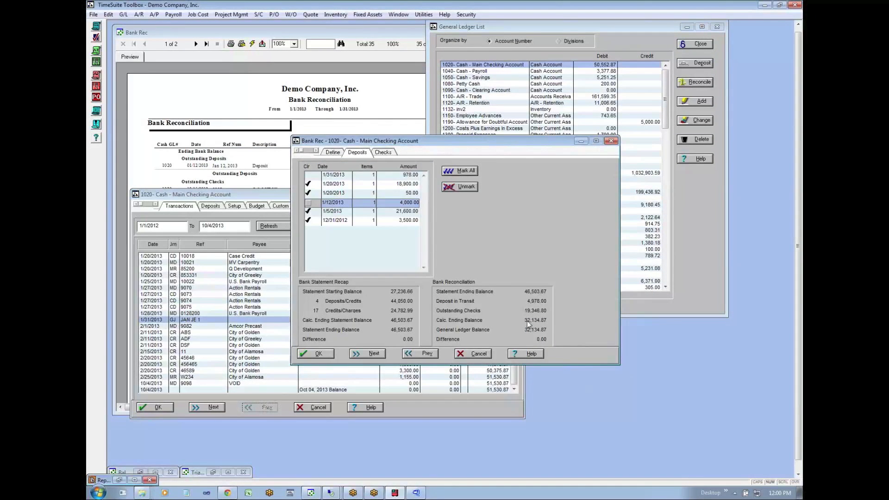
left_click(479, 355)
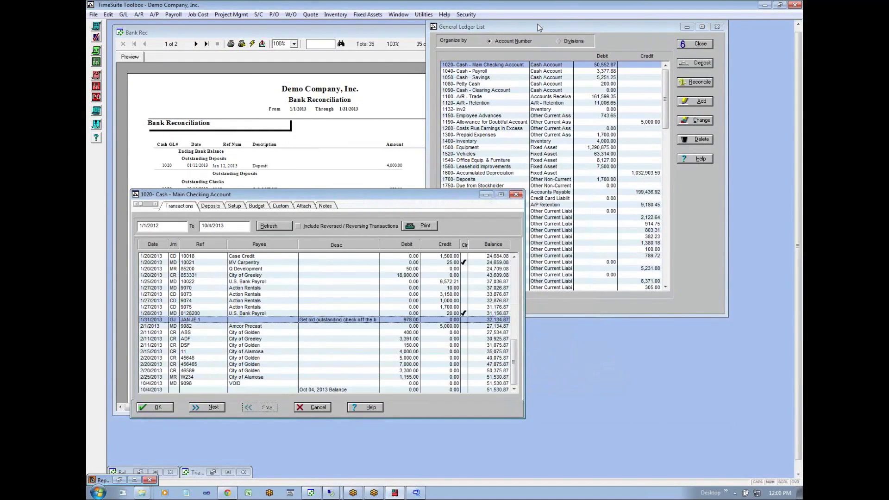
left_click_drag(538, 26, 491, 49)
left_click(645, 103)
left_click(656, 104)
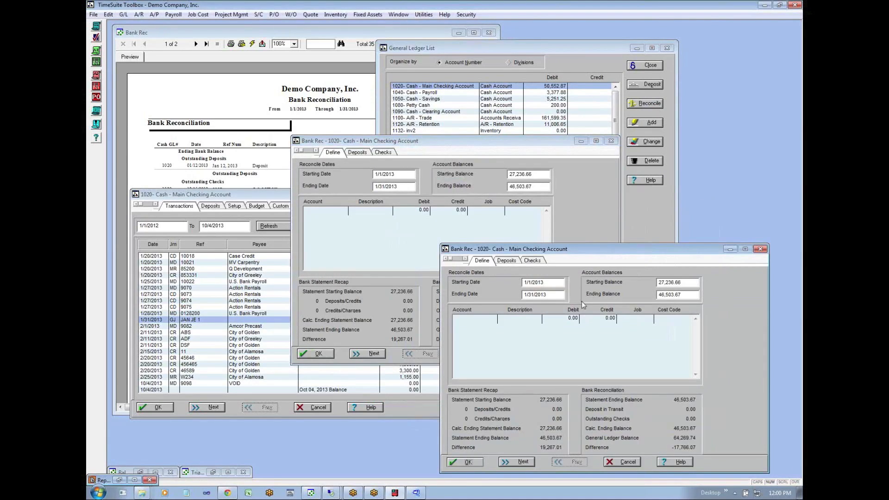
left_click(634, 462)
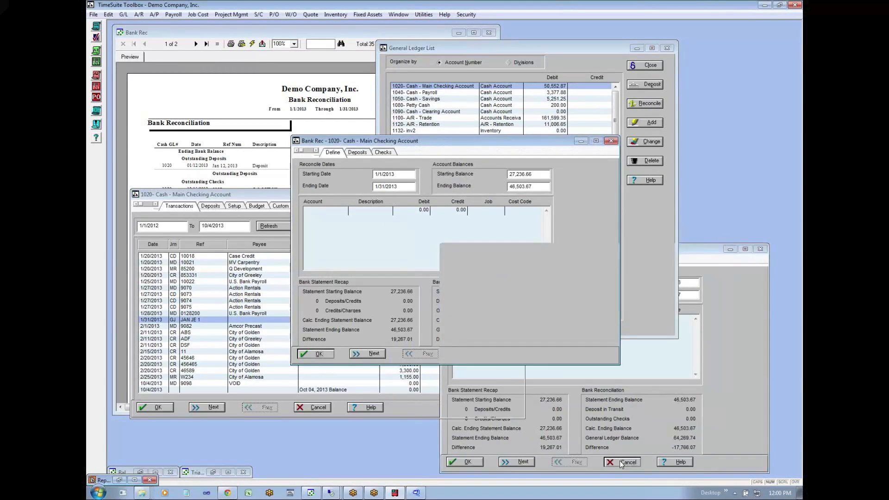
left_click(482, 354)
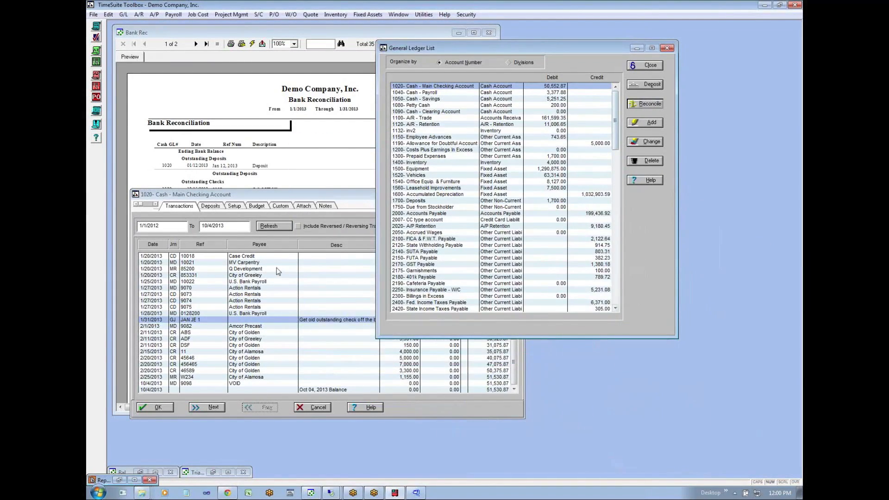
- Minimize the Bank Rec report and reopen the reconciliation for the 1020 main checking account to view its checks and balances
left_click(368, 31)
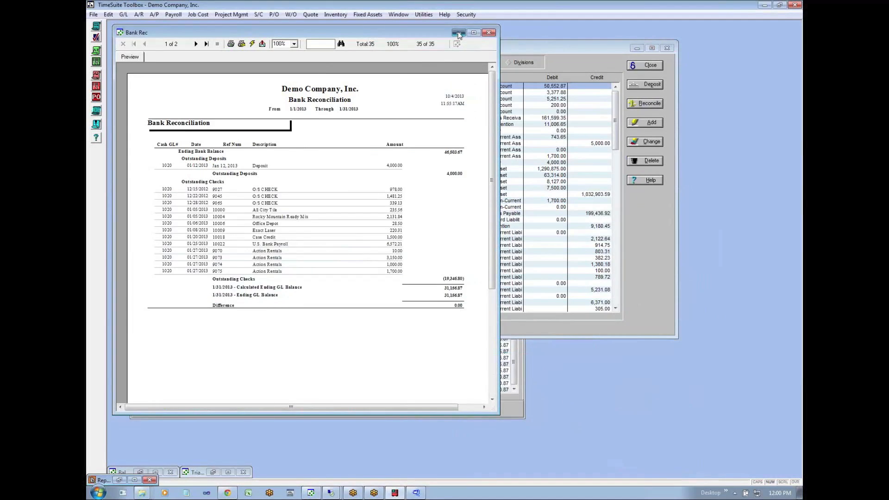
left_click(458, 33)
left_click(647, 104)
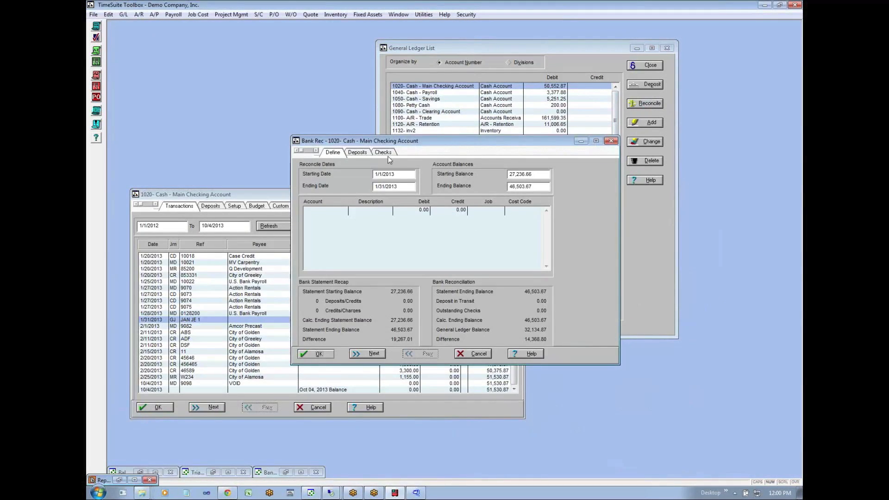
left_click(385, 153)
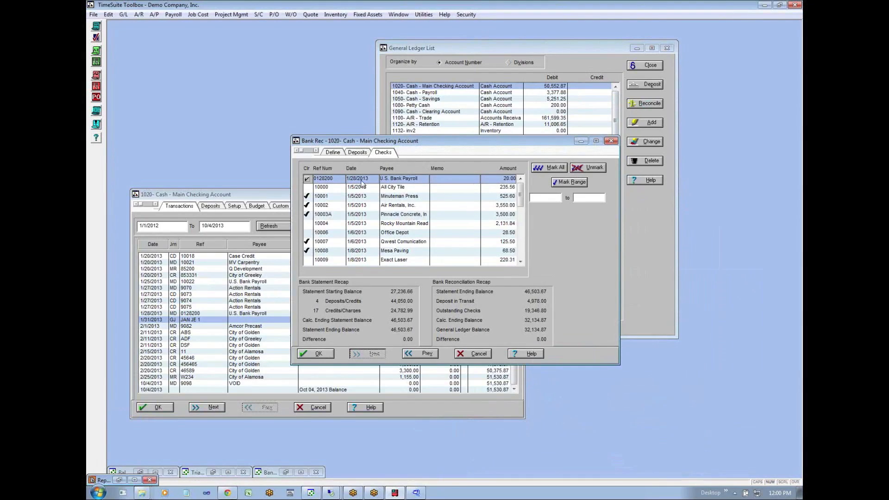
left_click(336, 154)
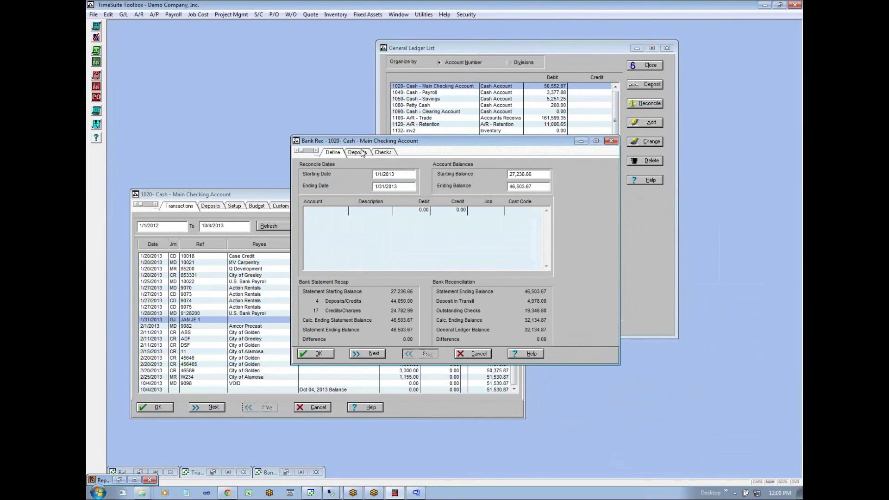
- Mark the 1/31/2013 deposit of 978.00 and outstanding check 9027 as cleared in the reconciliation
left_click(363, 153)
left_click(380, 154)
left_click(359, 153)
left_click(308, 176)
left_click(383, 153)
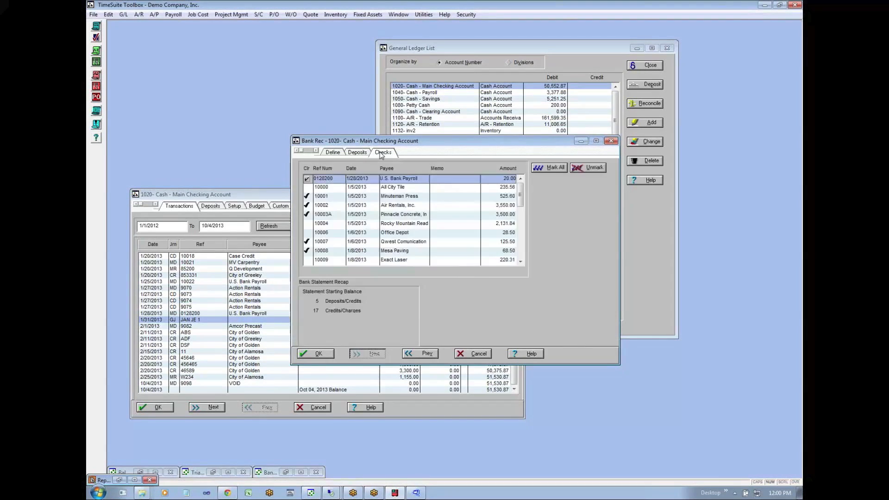
left_click(520, 252)
left_click(521, 252)
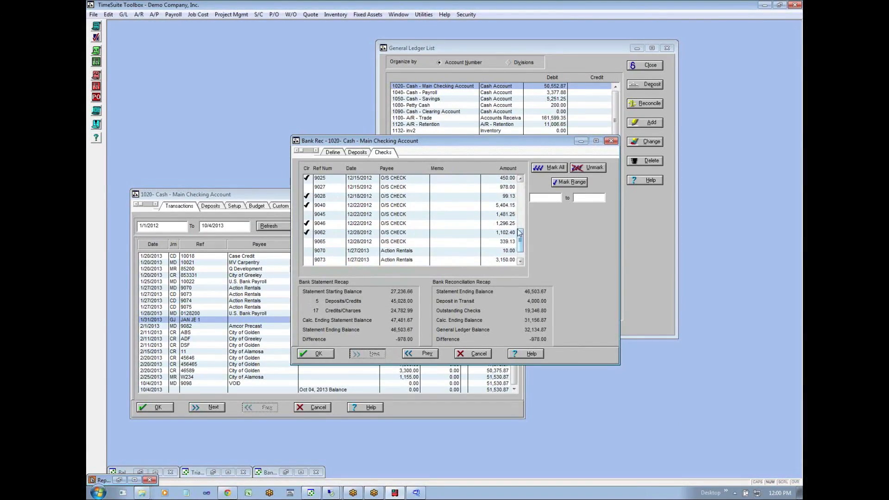
left_click(307, 187)
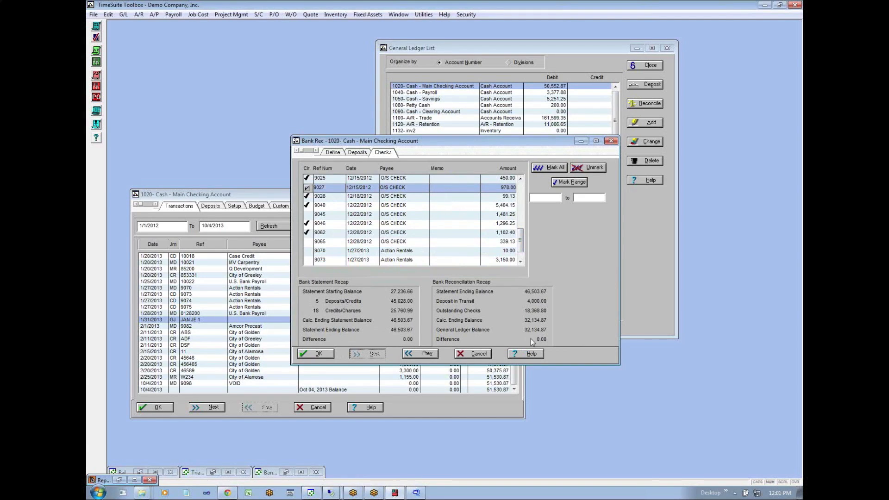
- Save the 1020 reconciliation, preview its Bank Reconciliation report, and close the preview
left_click(309, 353)
left_click(416, 279)
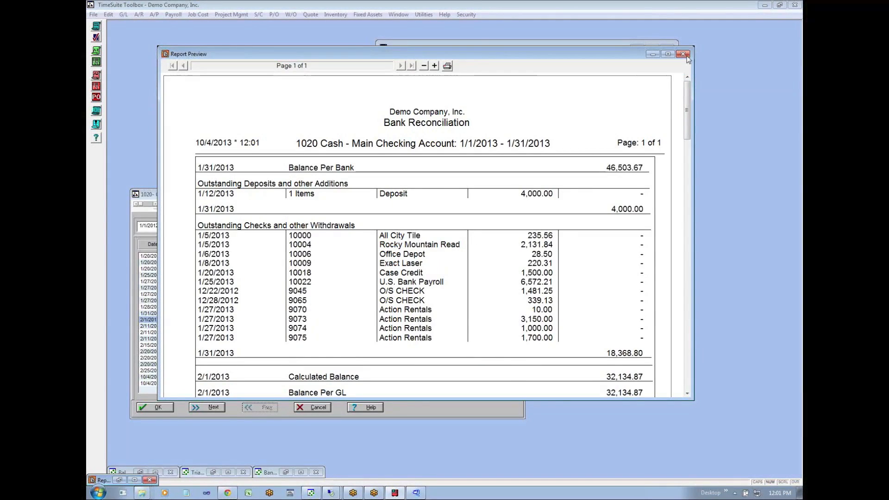
left_click(683, 55)
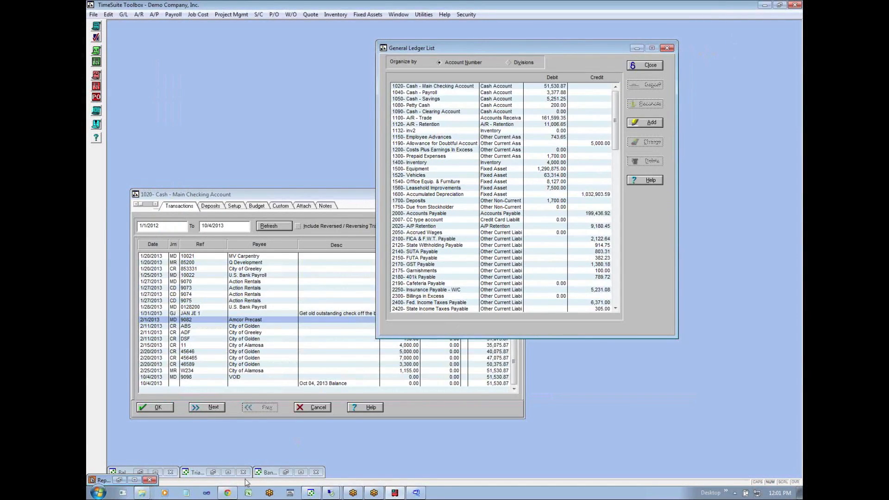
- Switch to the webinar spreadsheet in the browser and review the lead sheet and aging entries on Accounts Receivable sheet E
left_click(227, 493)
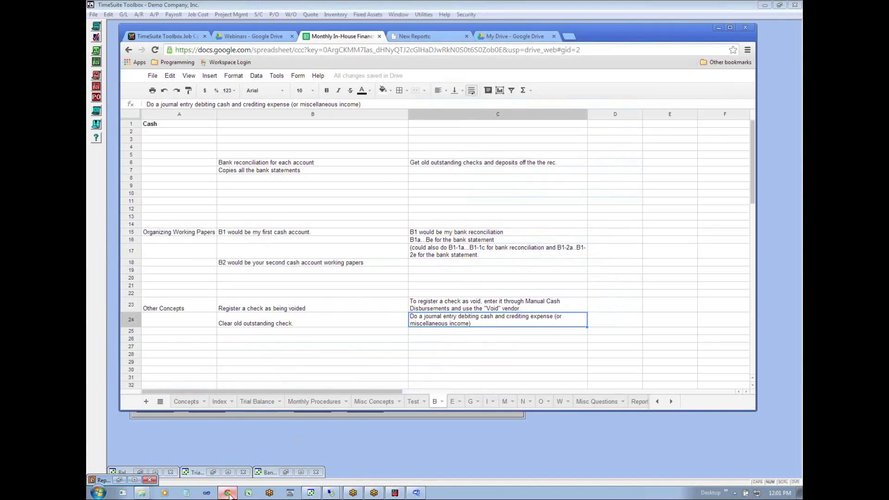
left_click(454, 401)
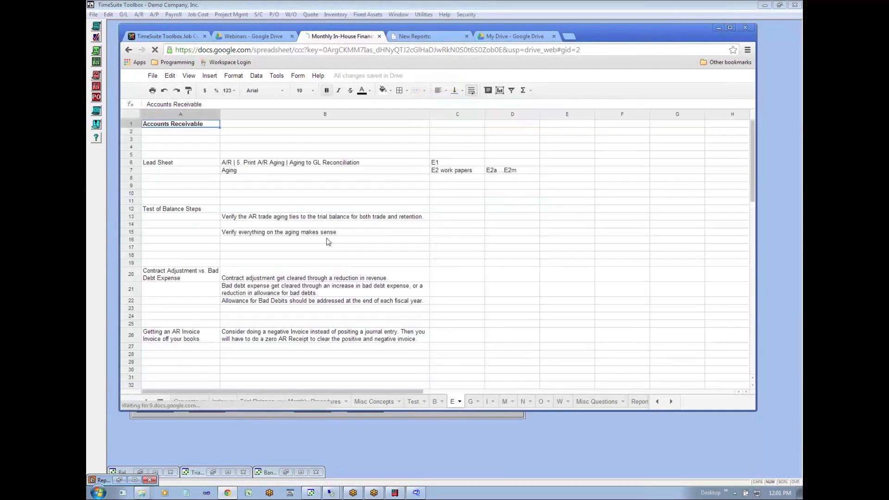
left_click(185, 133)
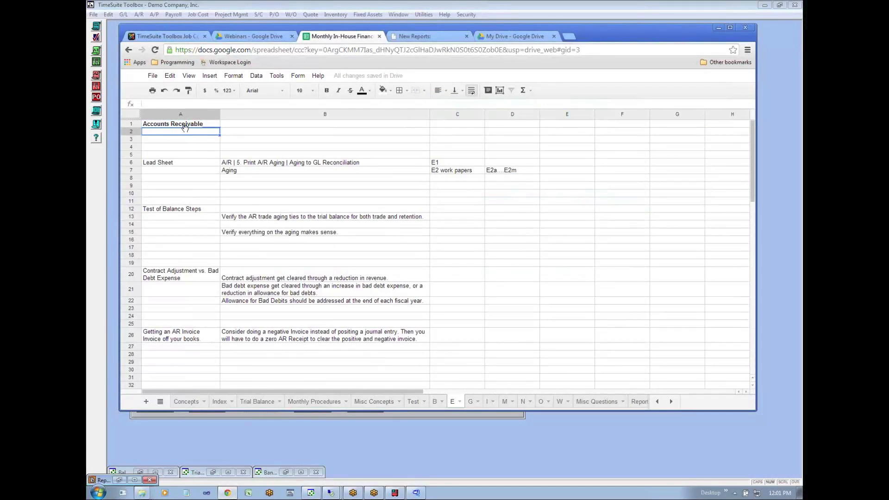
left_click(162, 163)
left_click(243, 164)
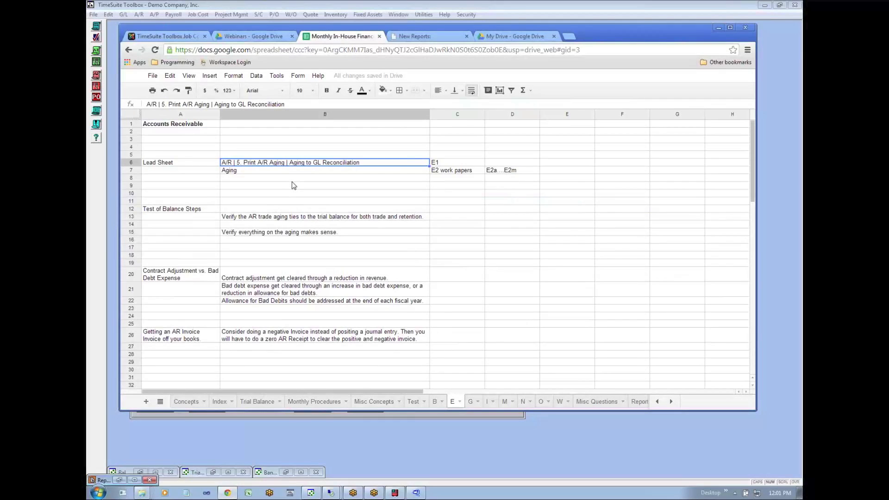
left_click_drag(347, 30, 375, 86)
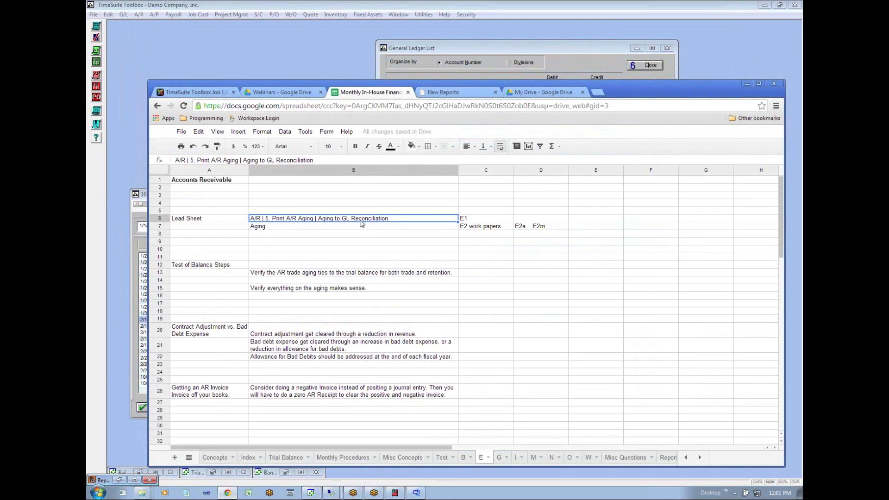
left_click(354, 227)
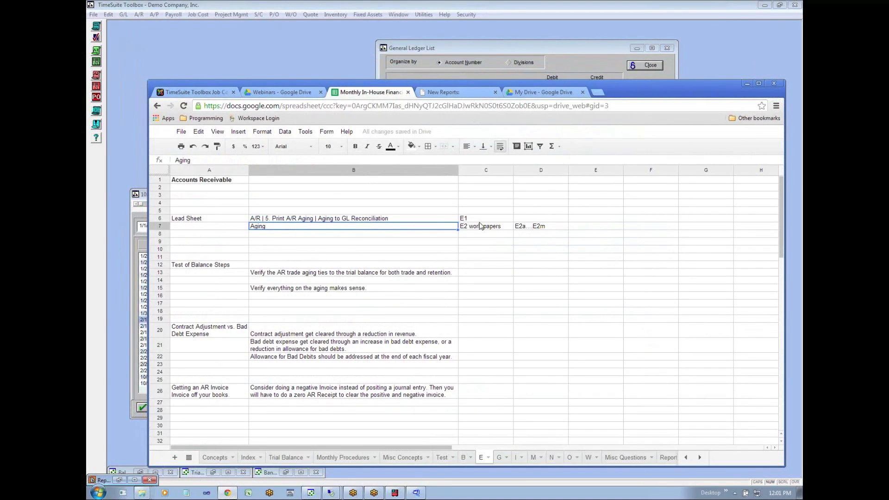
left_click(482, 220)
- Switch to TimeSuite Toolbox, start the accounts receivable Aging to GL Reconciliation report, and choose AR as the aging type
left_click(174, 53)
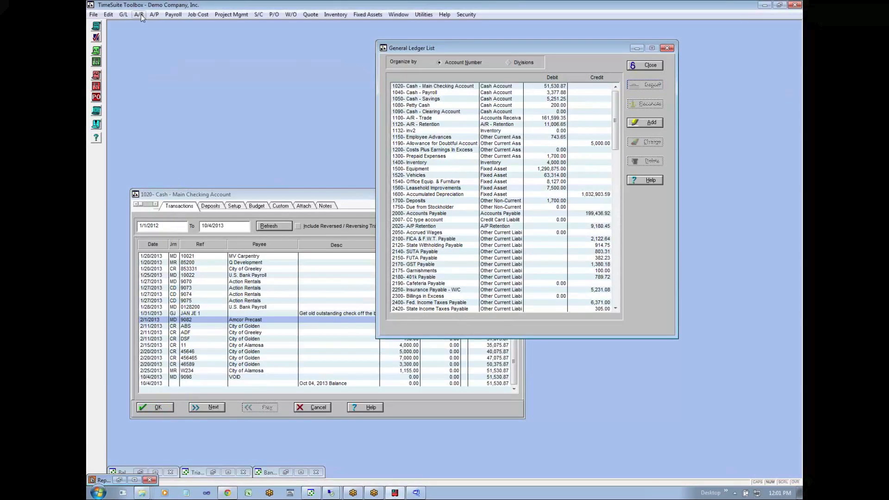
left_click(139, 15)
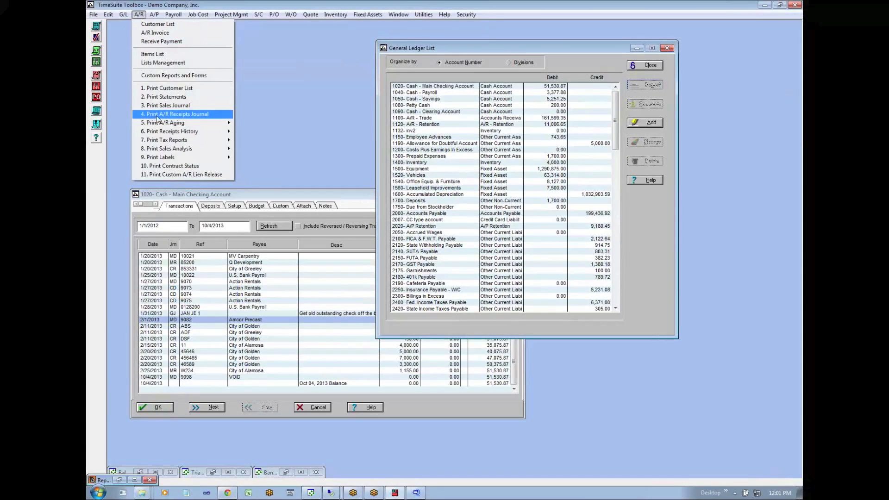
mouse_move(177, 123)
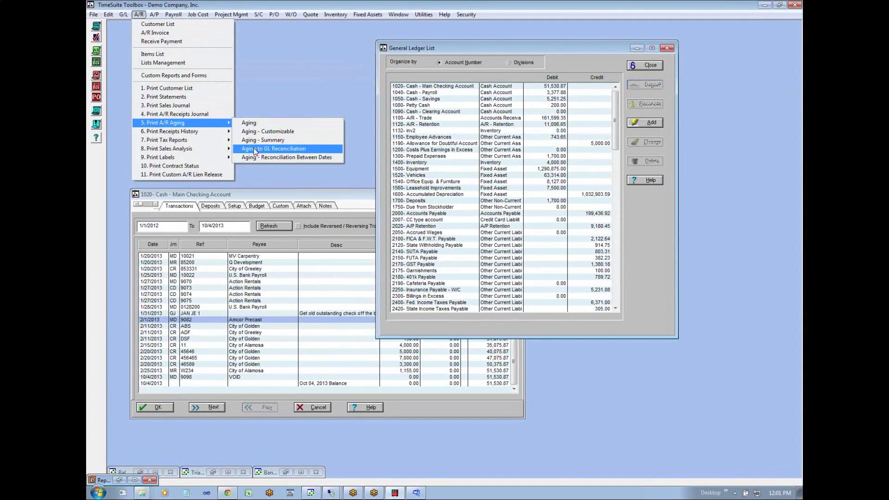
left_click(287, 149)
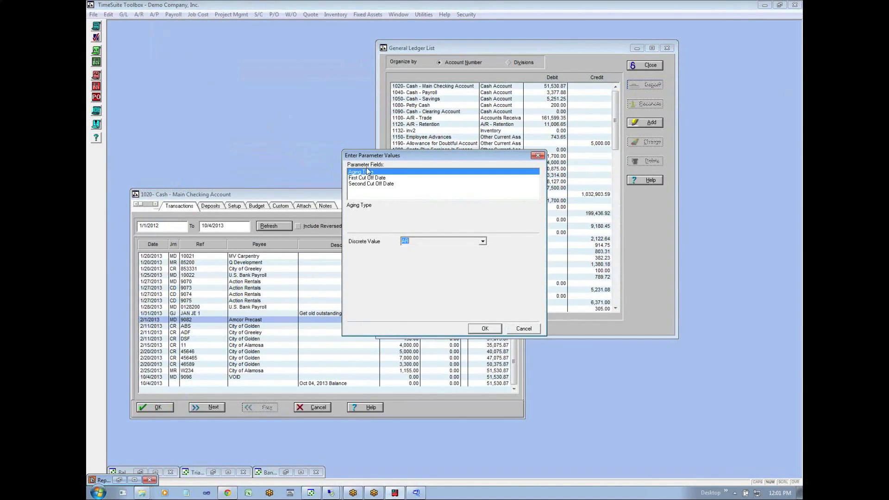
left_click(482, 241)
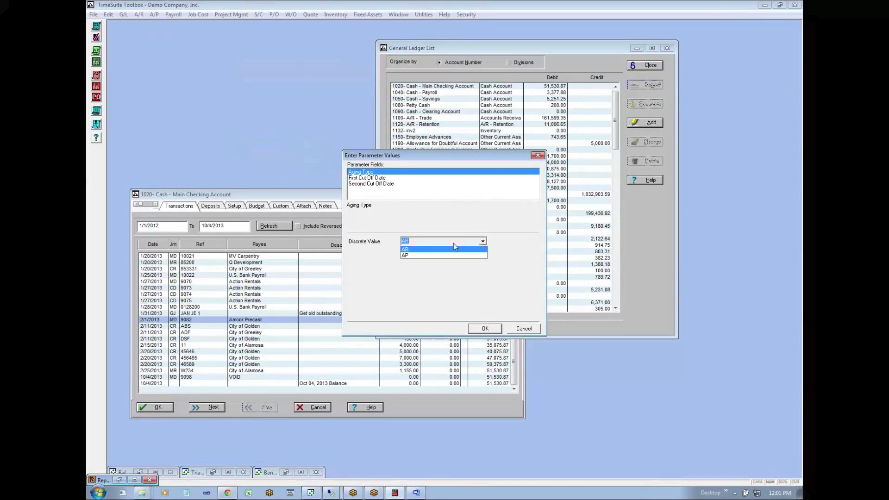
left_click(407, 252)
- Set the first cut off date to 12/31/2012 and the second to 1/31/2013, and generate the reconciliation report
left_click(373, 179)
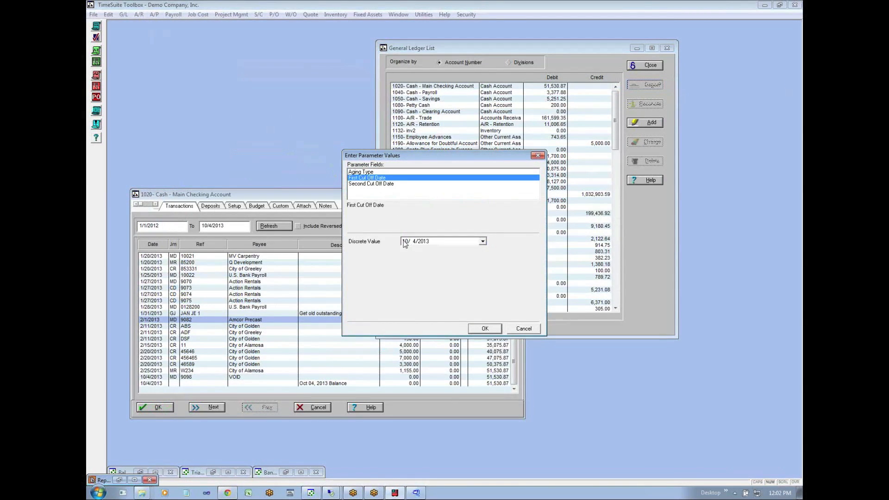
left_click(369, 172)
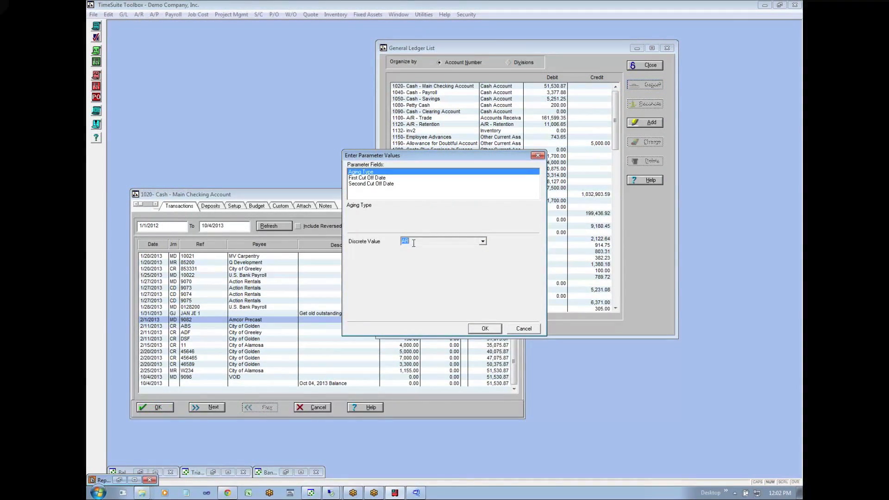
left_click(363, 179)
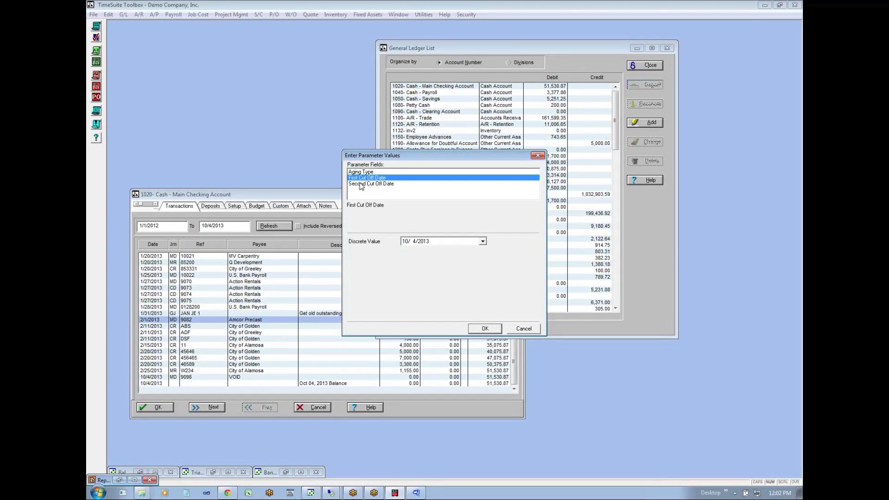
left_click(405, 242)
type("12/31/2")
left_click(365, 185)
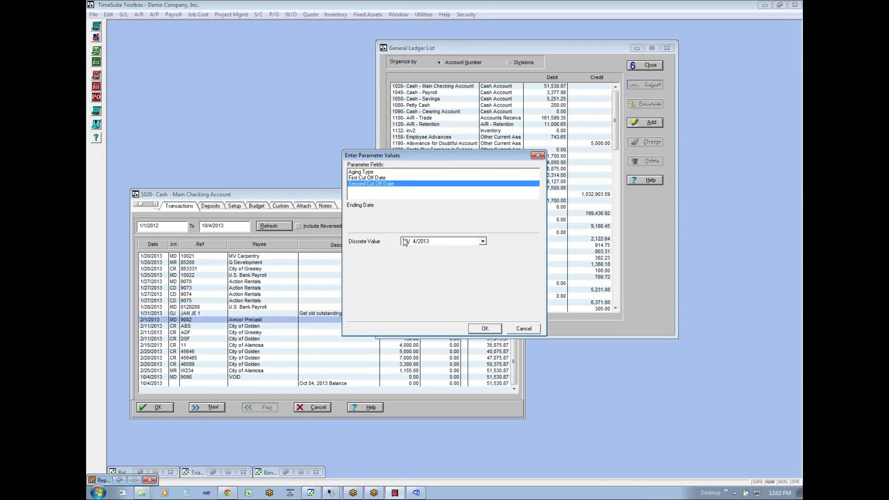
type("31")
left_click(489, 329)
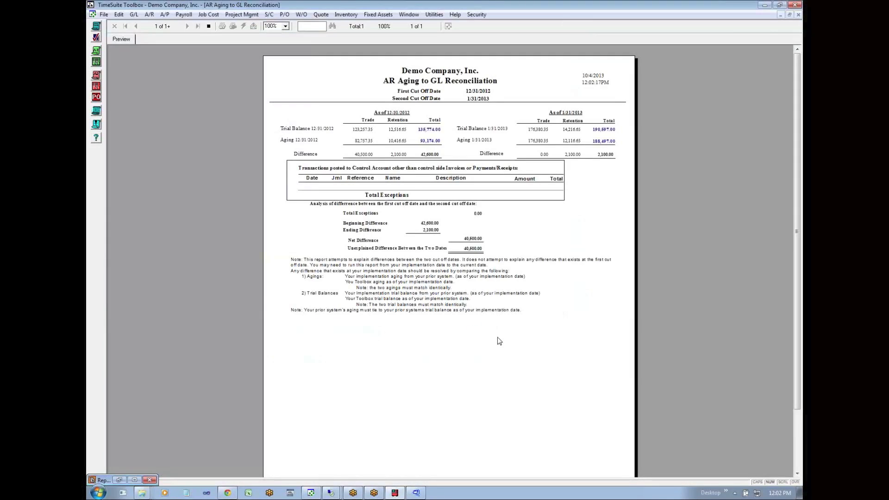
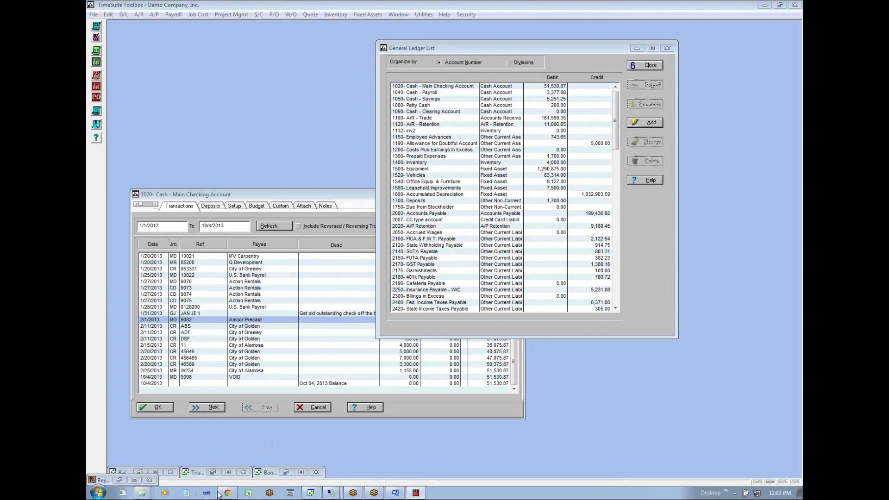
- Switch to the webinar spreadsheet in the browser and review the lead sheet and aging entries on Accounts Receivable sheet E
left_click(226, 493)
left_click(391, 233)
left_click(294, 229)
left_click(266, 222)
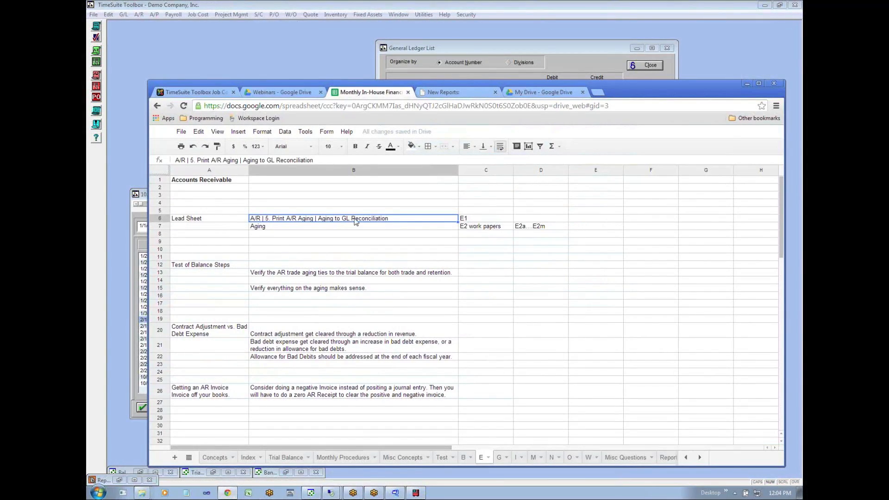
left_click(344, 227)
left_click(333, 216)
- Switch to TimeSuite Toolbox, start the accounts receivable Aging to GL Reconciliation report, and keep AR as the aging type
left_click(263, 60)
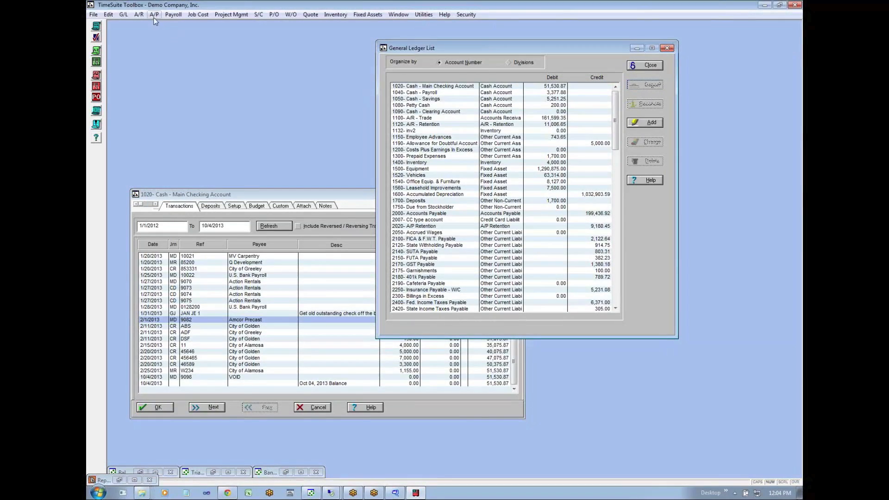
left_click(139, 15)
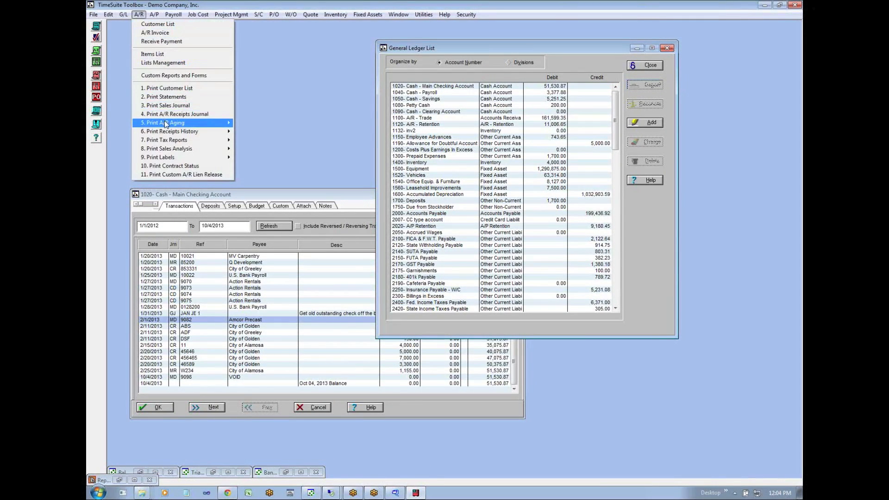
mouse_move(165, 121)
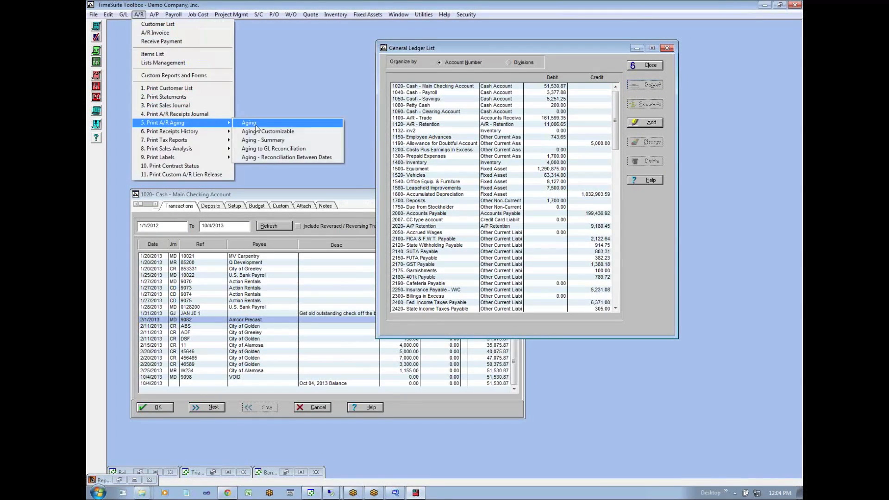
left_click(265, 148)
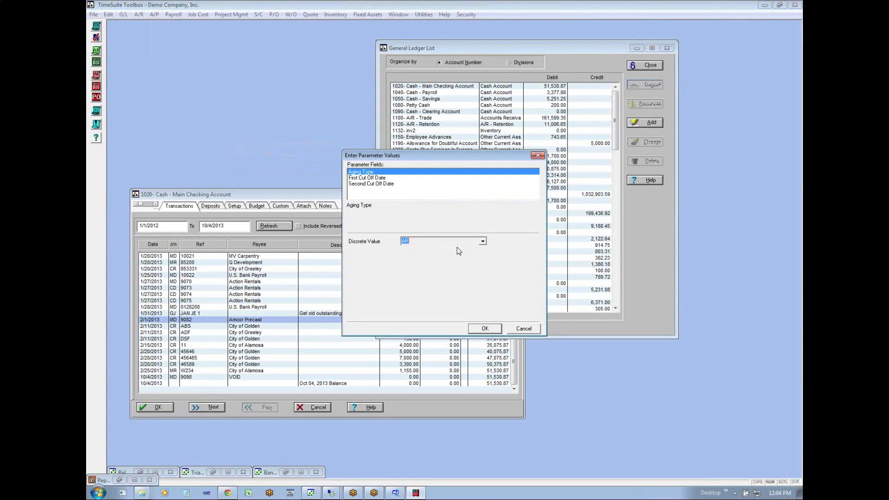
left_click(483, 241)
left_click(483, 241)
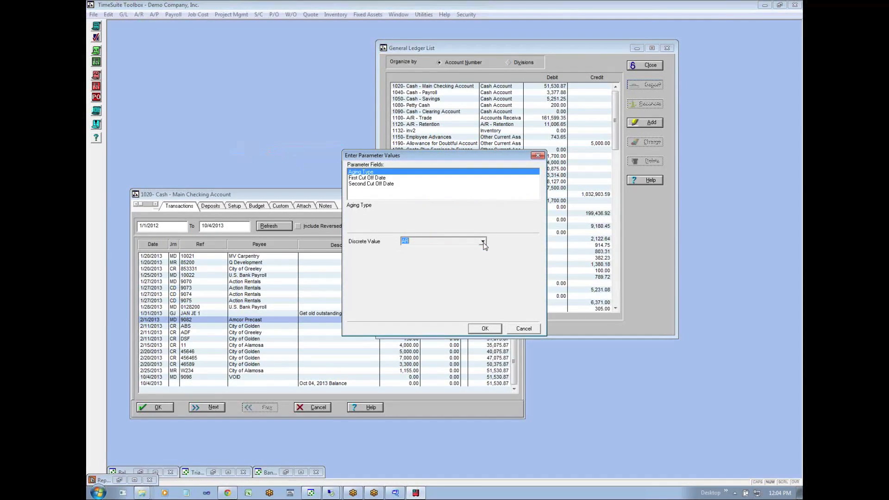
- Set the first cut off date to 12/31/2012 and the second to 1/31/2013, and generate the reconciliation report
left_click(366, 177)
left_click(404, 242)
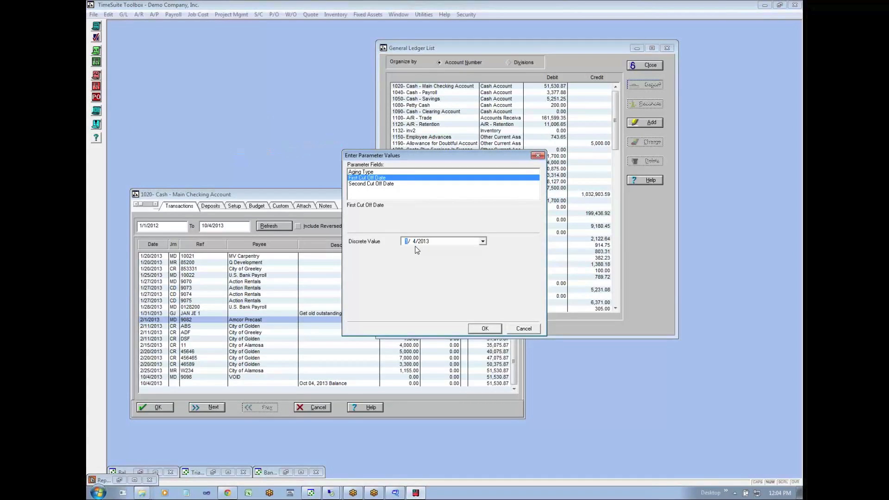
type("12/31/ 201")
left_click(377, 185)
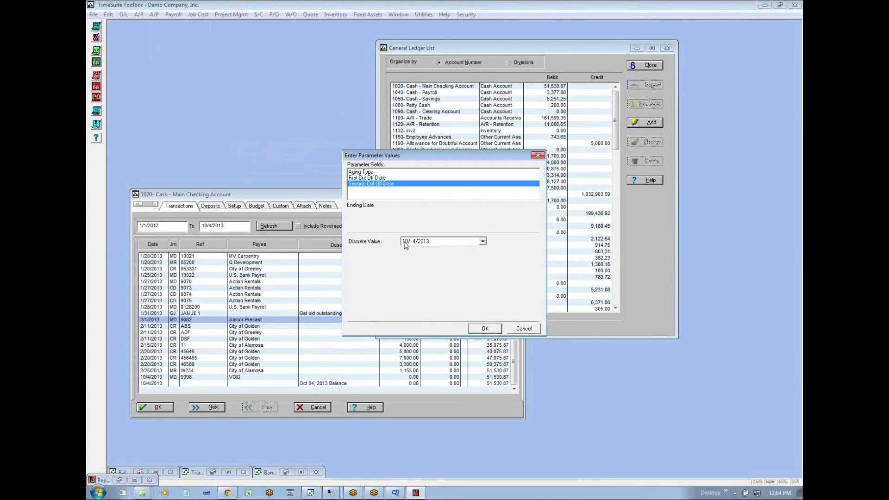
type("31")
left_click(485, 329)
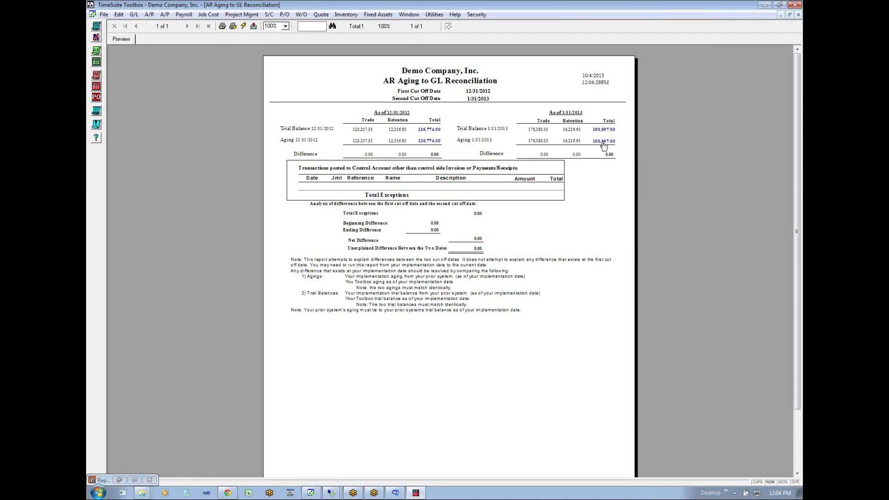
- Drill into the 12/31/2012 trial balance and aging totals to view their supporting reports, returning to the reconciliation preview
left_click(431, 132)
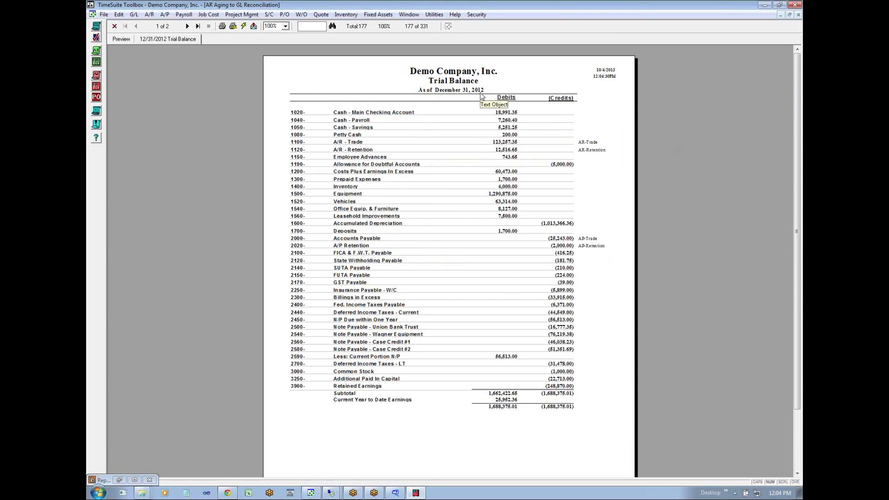
left_click(133, 42)
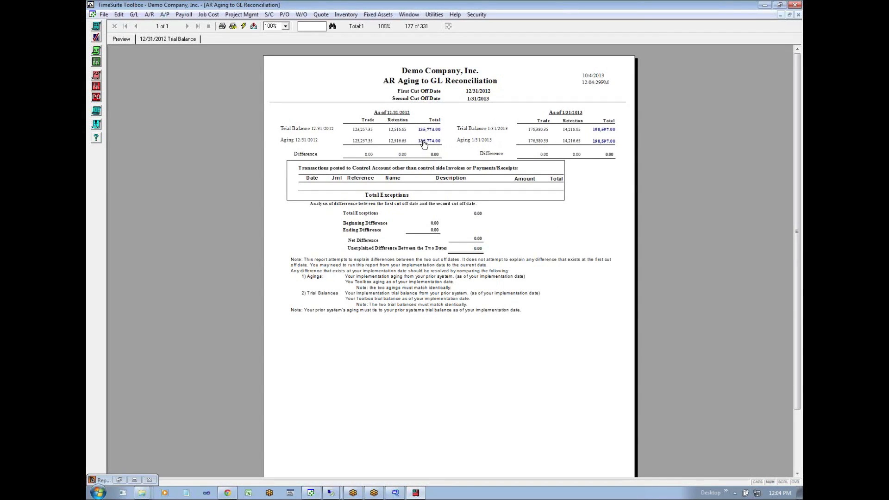
left_click(423, 143)
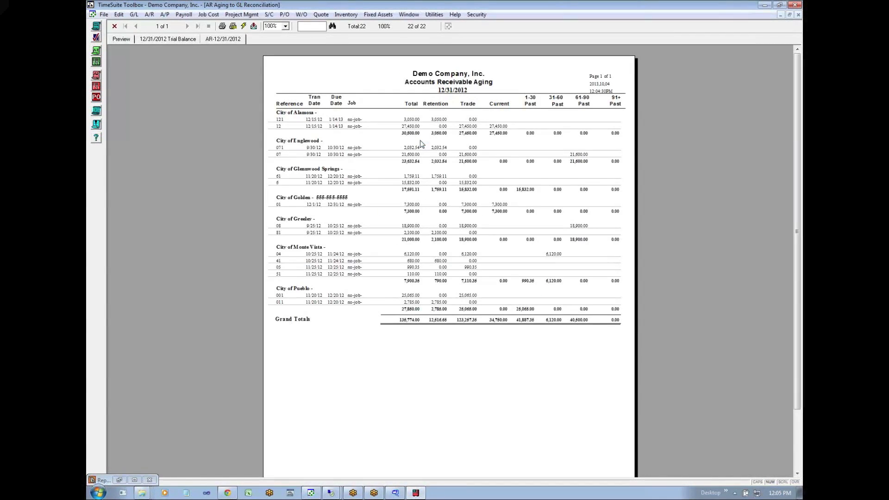
left_click(128, 40)
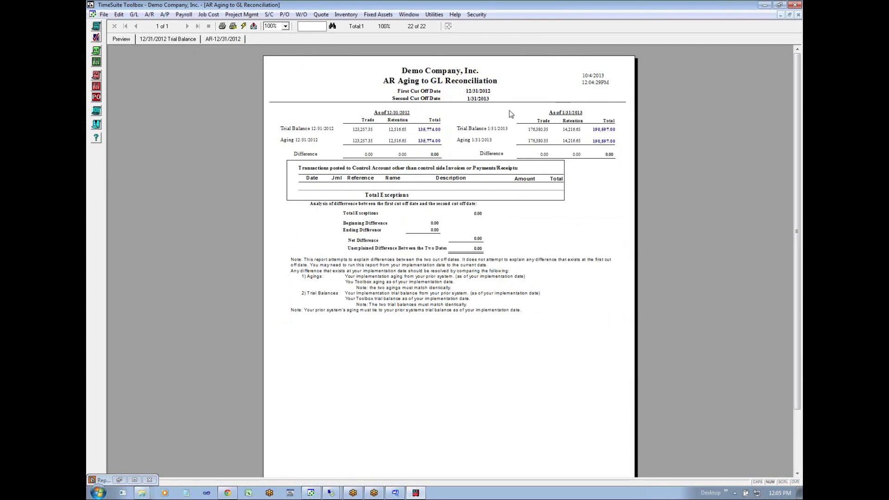
- Drill into the 1/31/2013 trial balance total, examine the A/R Trade and Retention accounts, and return to the reconciliation preview
left_click(609, 132)
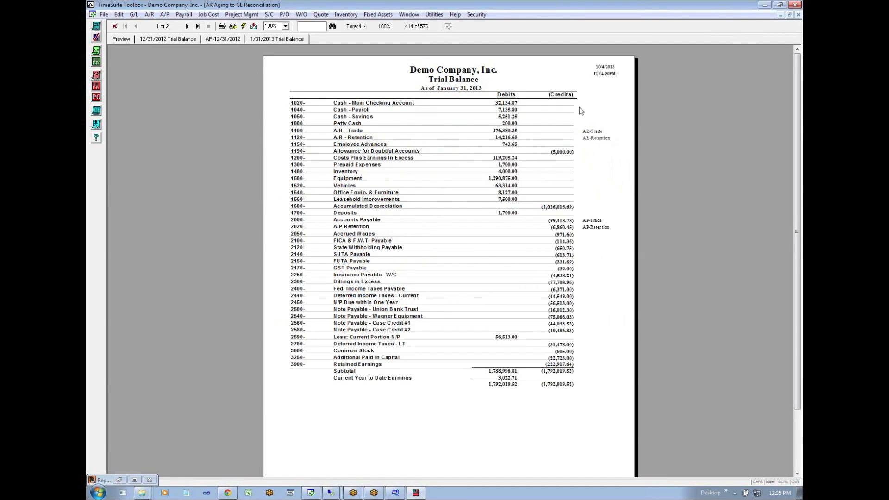
left_click(133, 41)
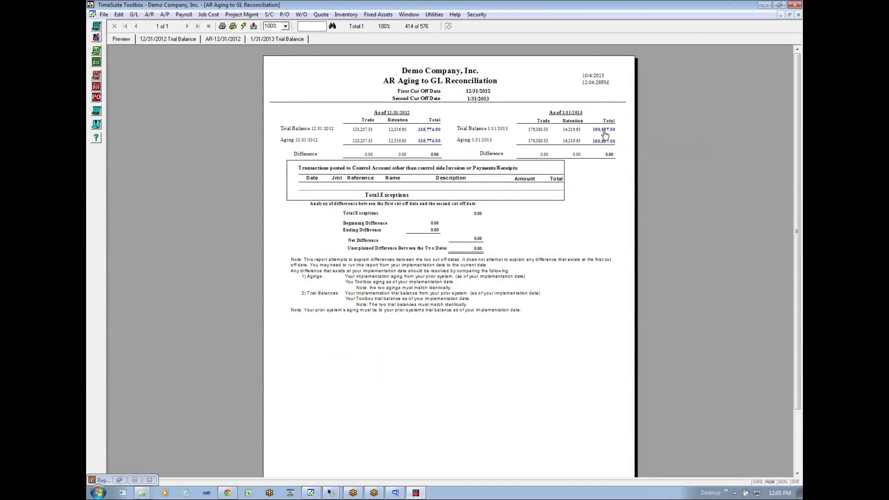
left_click(604, 134)
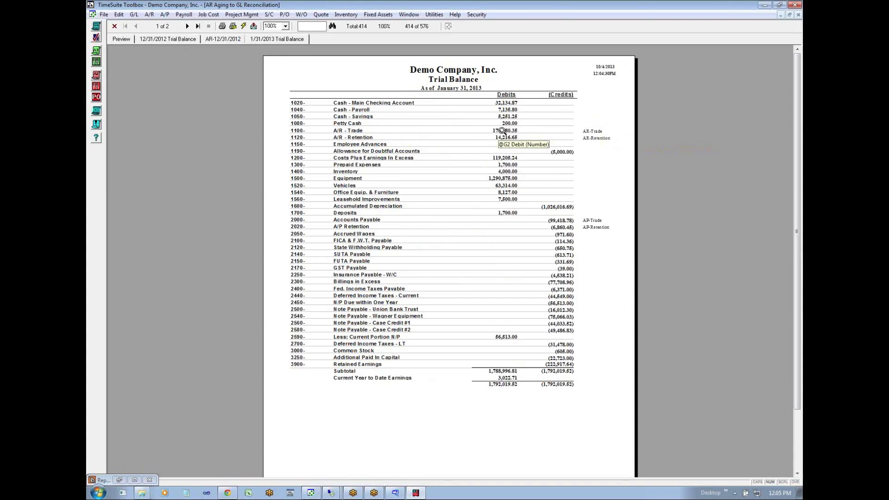
left_click(118, 39)
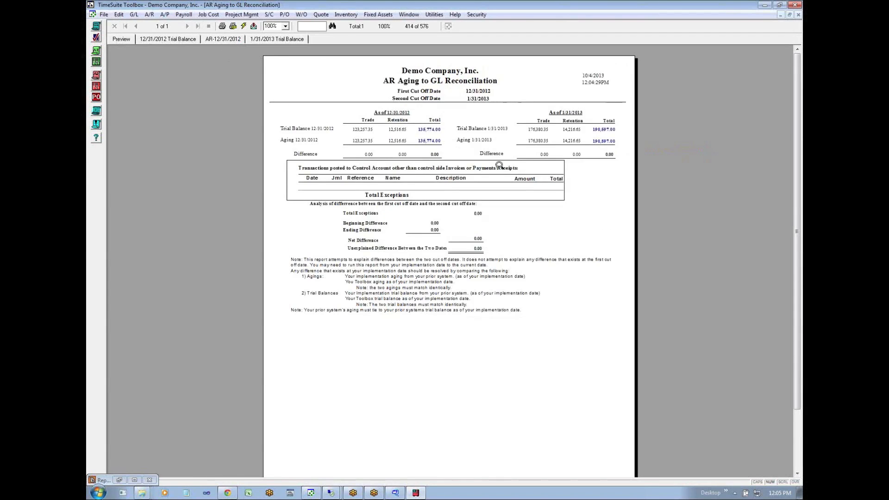
left_click(263, 40)
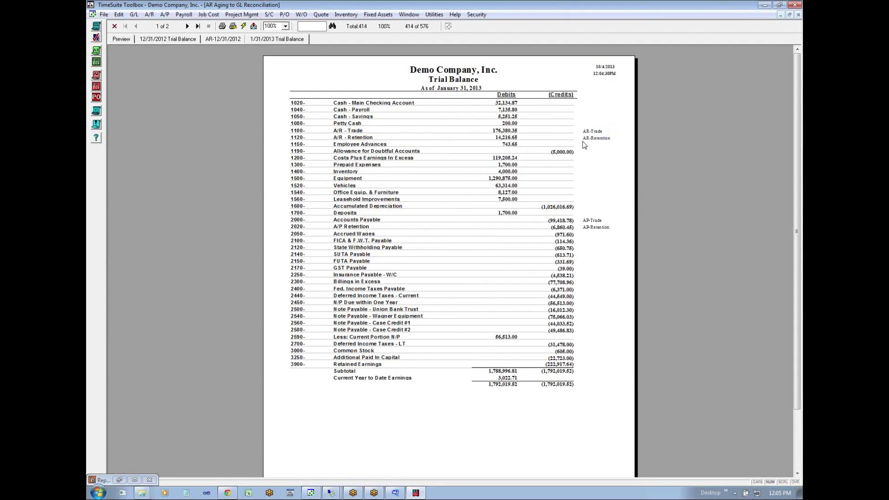
left_click(121, 40)
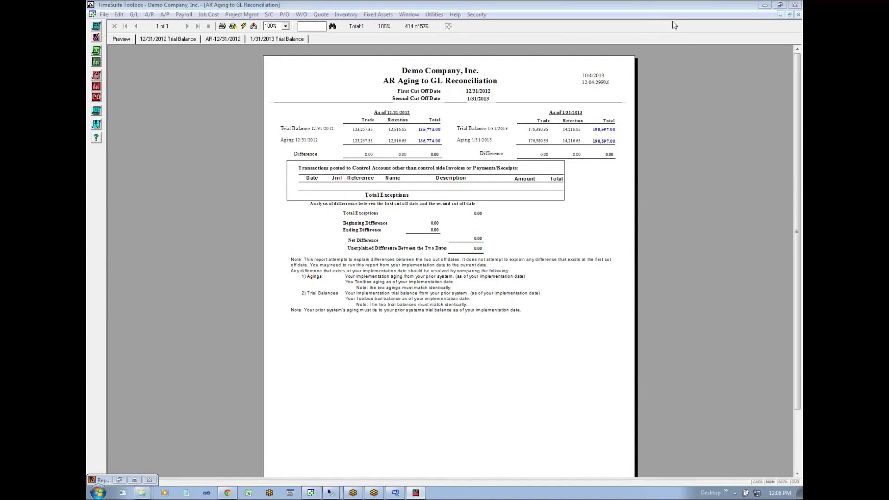
- Restore the AR Aging to GL Reconciliation report to a smaller window and move it in front of the General Ledger List
left_click(789, 15)
left_click(316, 105)
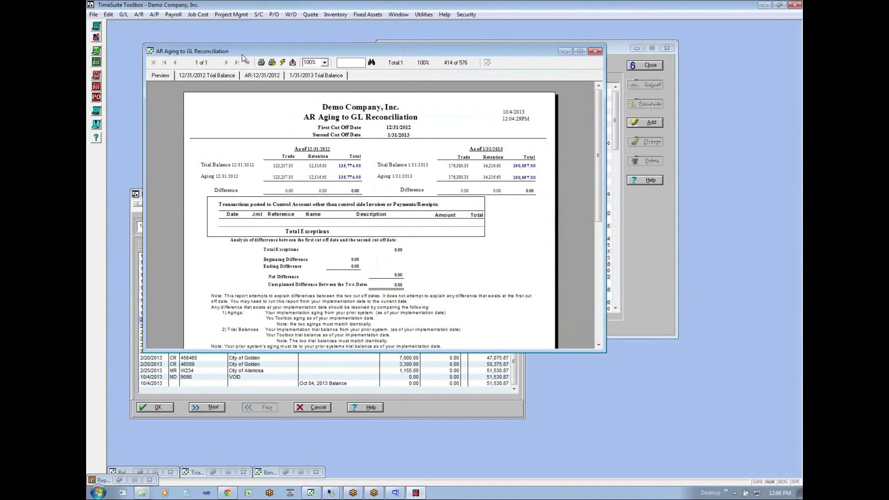
left_click_drag(242, 53, 365, 127)
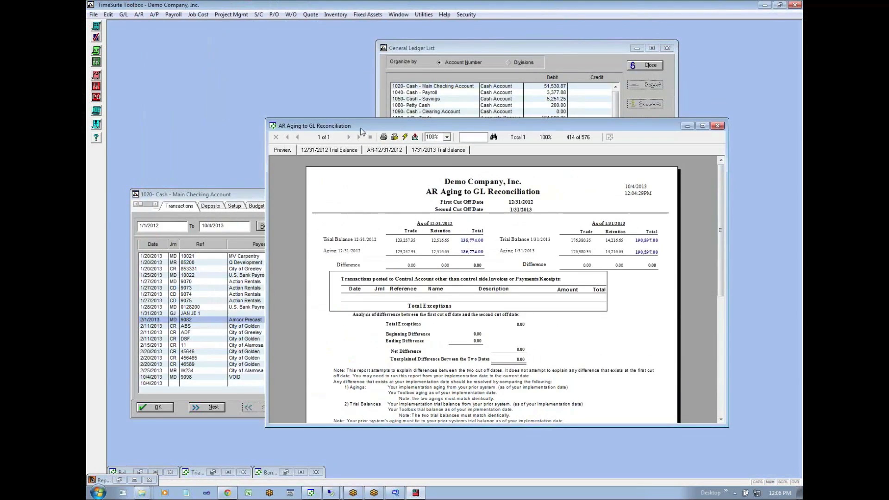
- Switch to the webinar spreadsheet in the browser and review the E1 and E2 work paper references for the lead sheet and aging
left_click(227, 493)
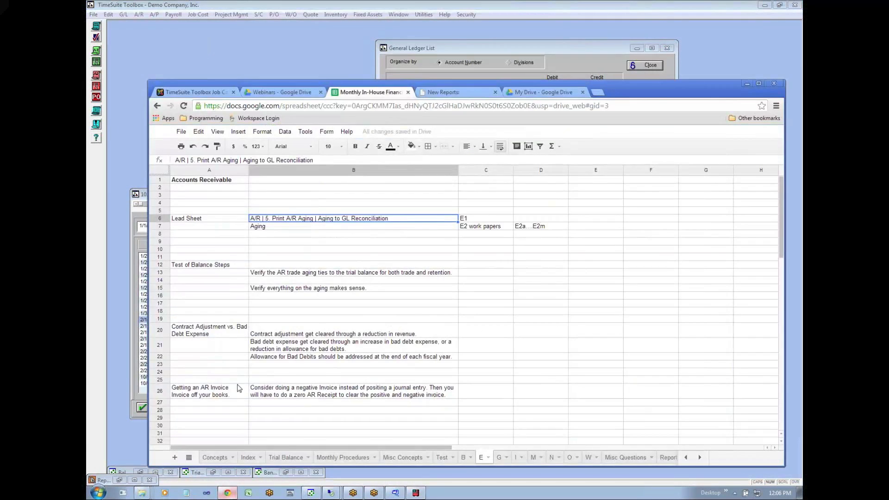
left_click(291, 228)
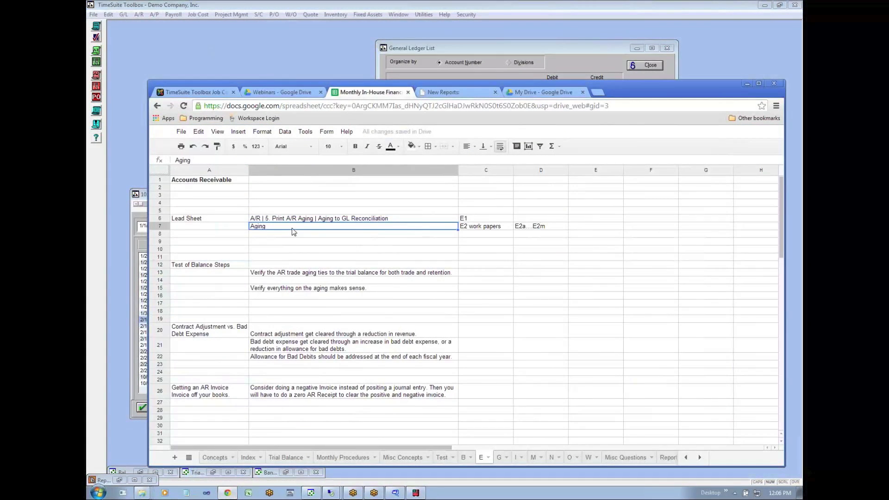
left_click(473, 220)
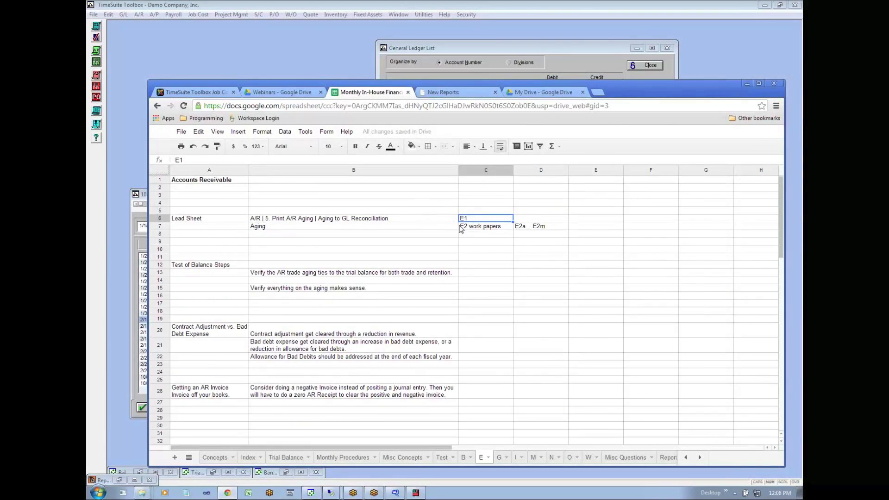
left_click(337, 231)
left_click(475, 230)
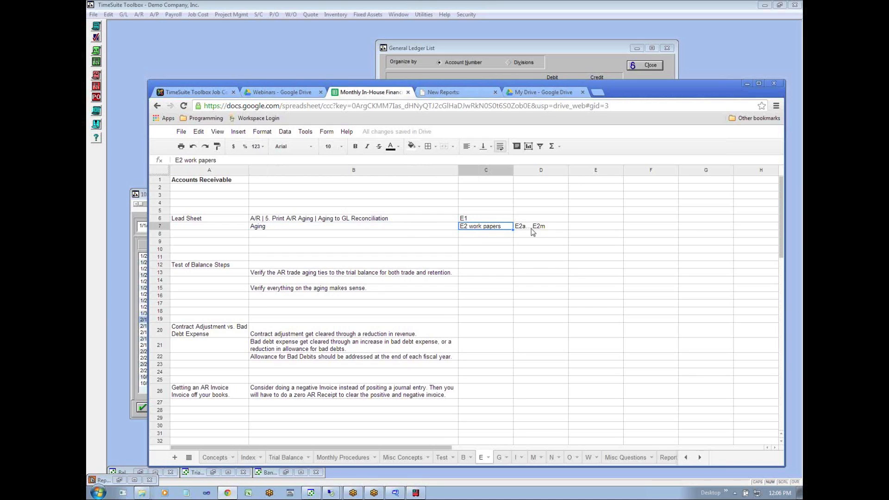
- Remove the word "trade" before "aging" from the AR verification step in B13 under Test of Balance Steps
left_click(194, 267)
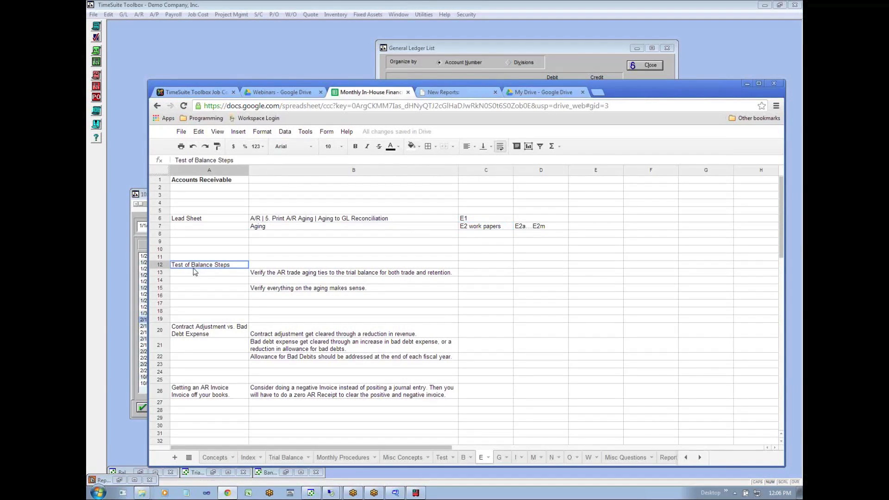
left_click(271, 275)
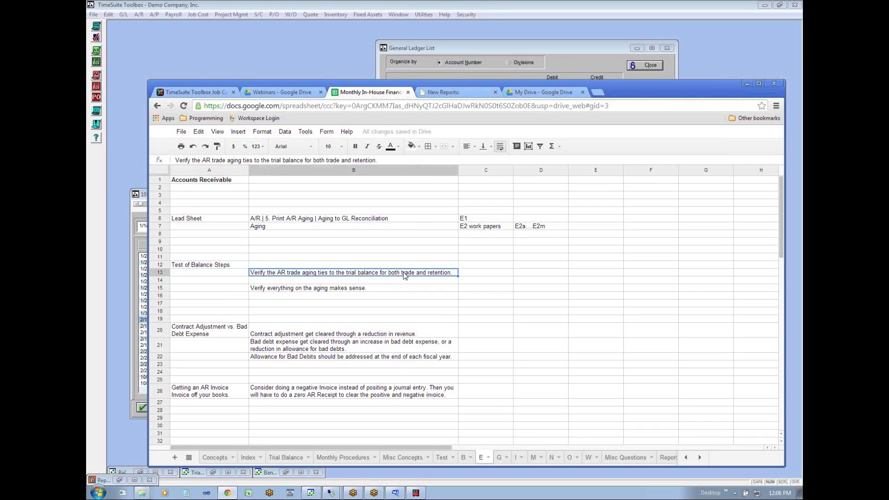
double_click(291, 274)
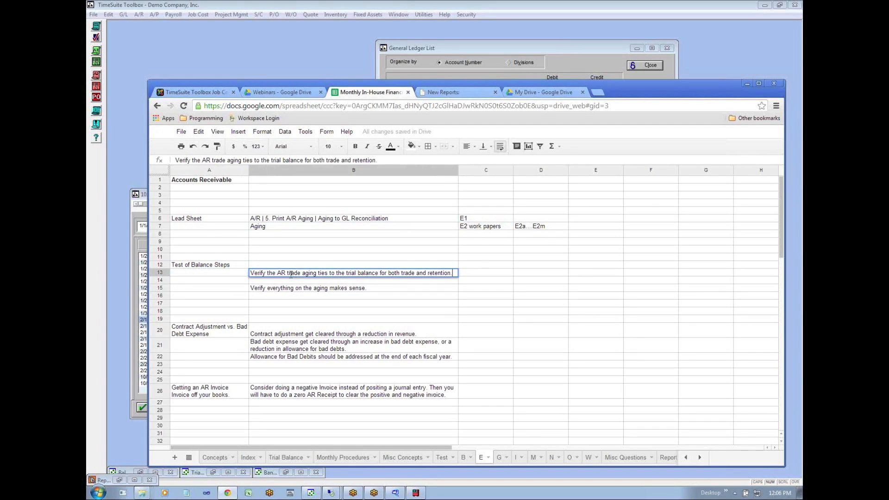
left_click_drag(286, 273, 301, 271)
key("Delete")
left_click(300, 288)
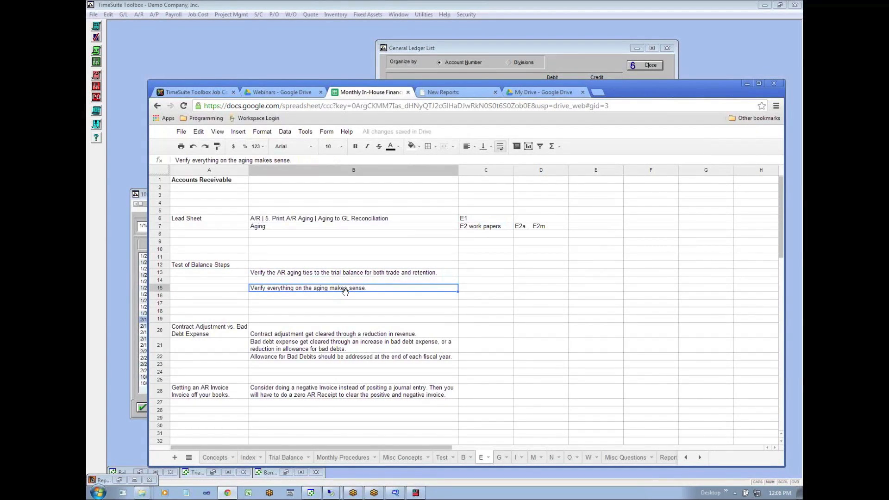
- Review the Contract Adjustment vs. Bad Debt Expense notes in rows 20 and 21 on how each type gets cleared
left_click(199, 332)
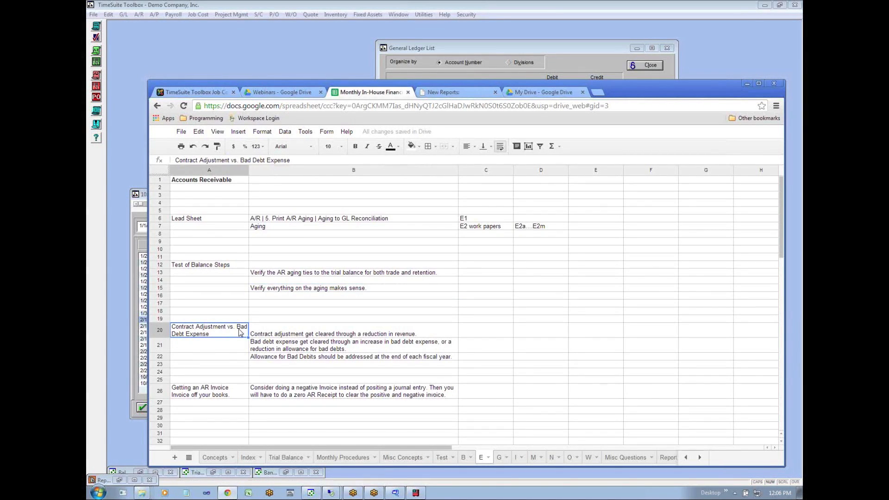
left_click(270, 335)
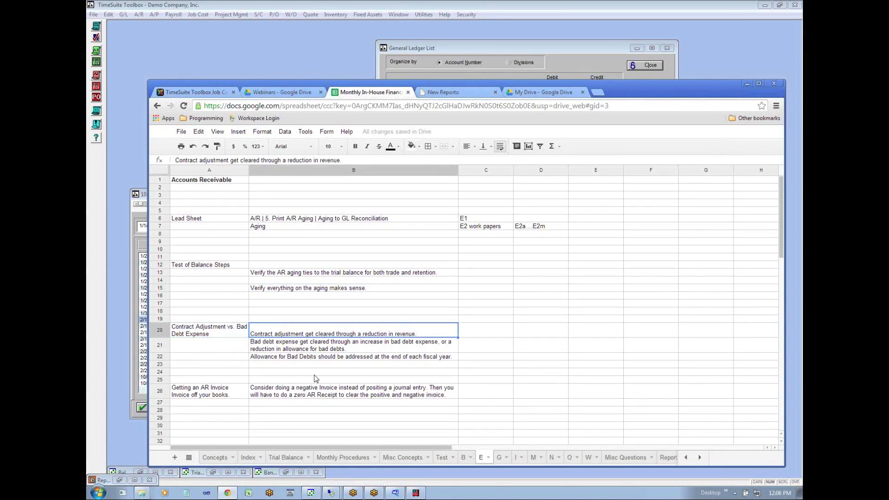
left_click(228, 332)
left_click(288, 343)
left_click(295, 336)
left_click(294, 304)
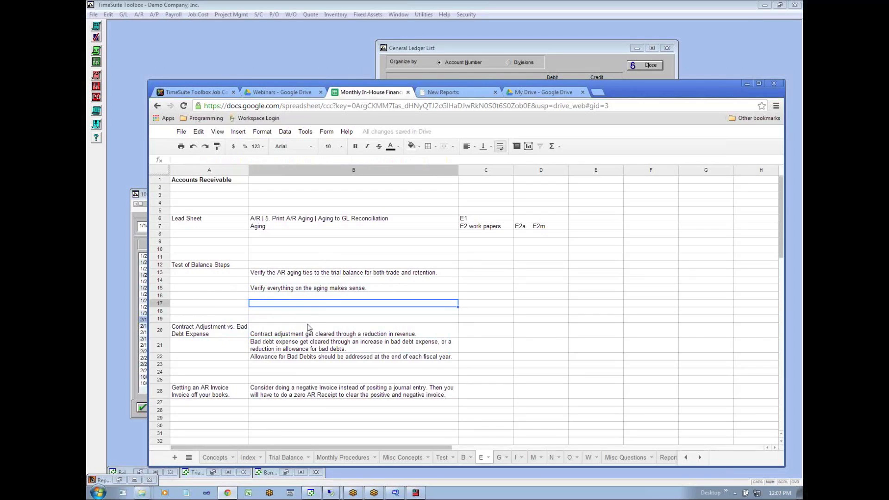
left_click(304, 338)
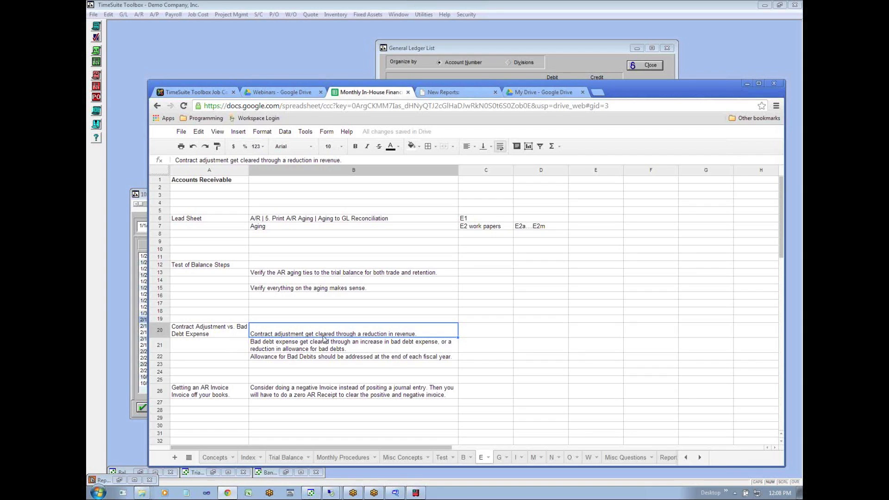
left_click(197, 338)
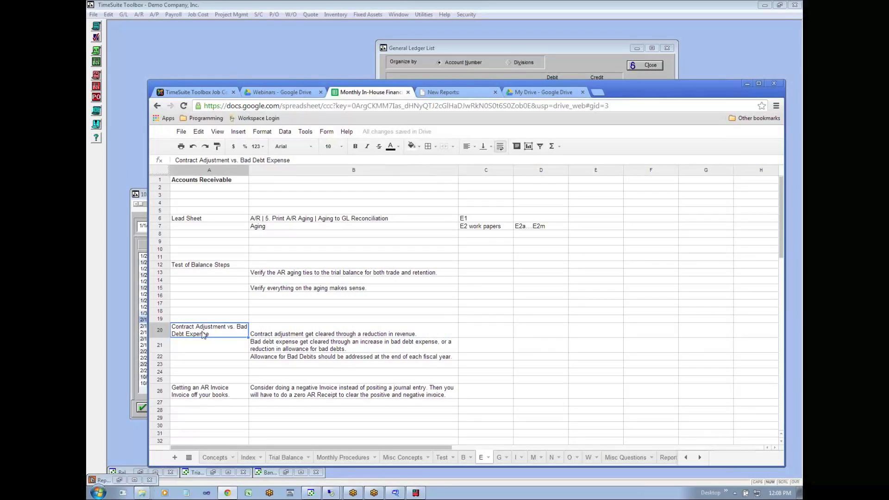
left_click(304, 332)
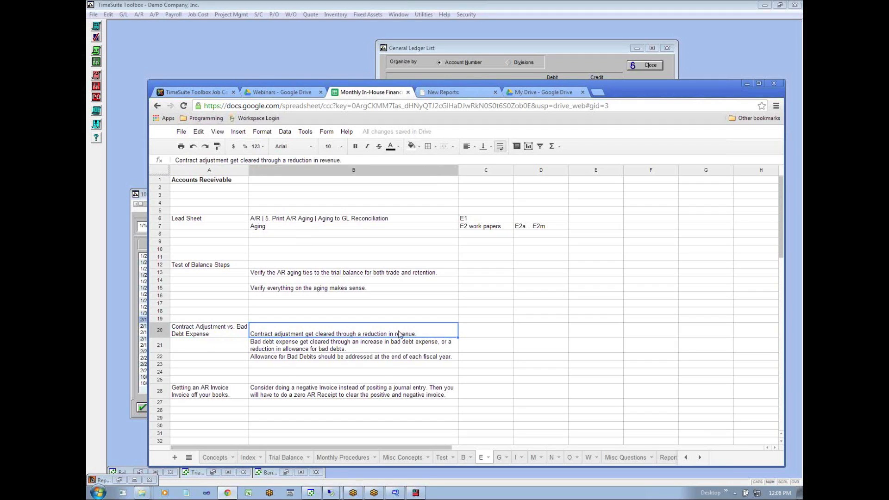
left_click(227, 332)
left_click(262, 345)
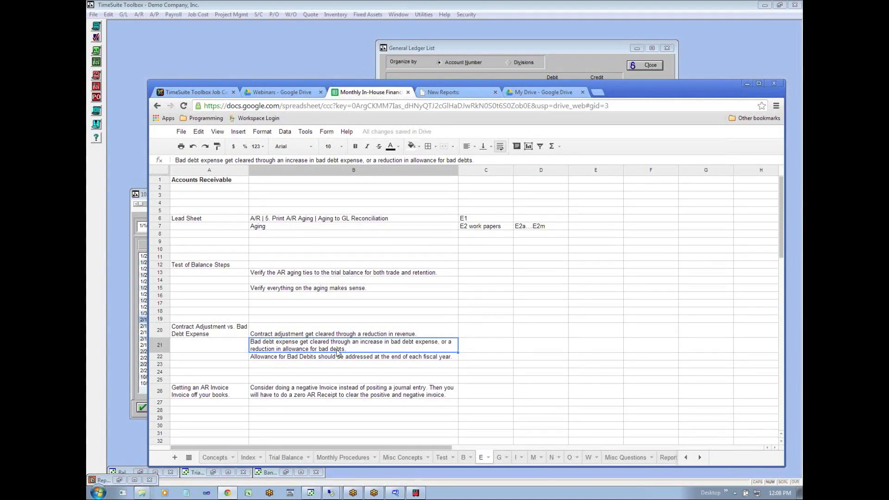
- Review the Contract Adjustment vs. Bad Debt Expense notes in rows 20 to 22, including the year-end Allowance for Bad Debits note
key("Left")
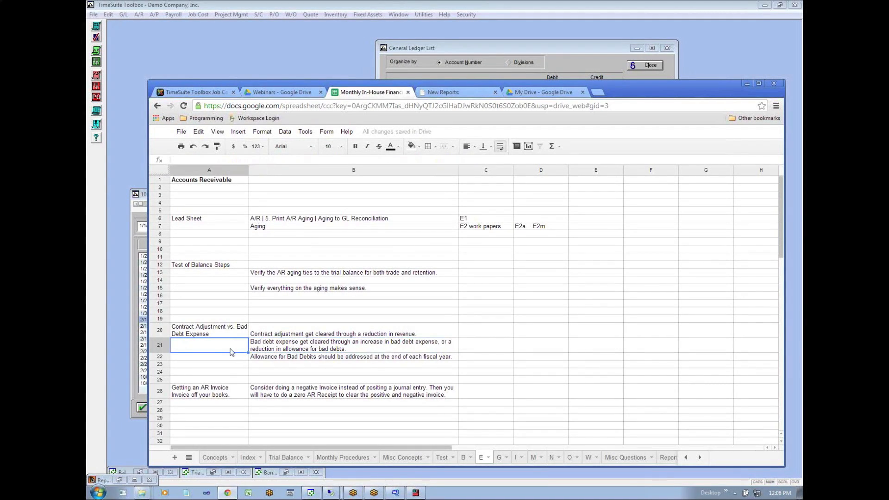
left_click(271, 350)
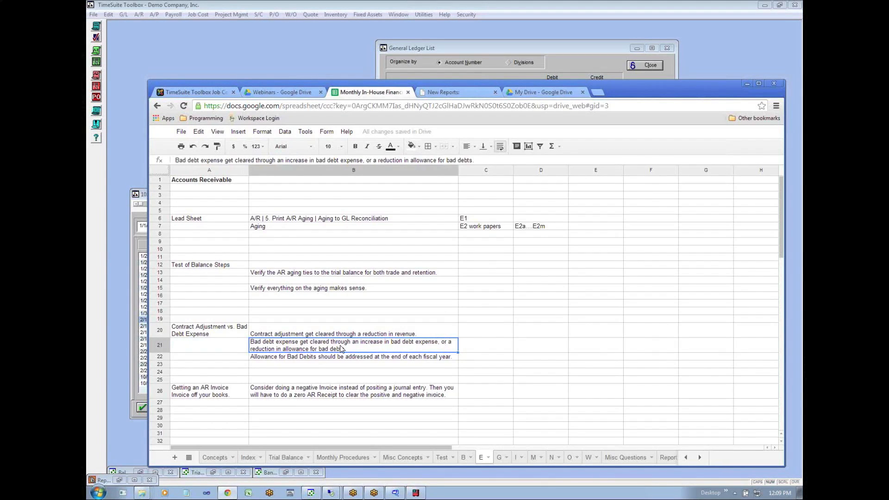
key("Down")
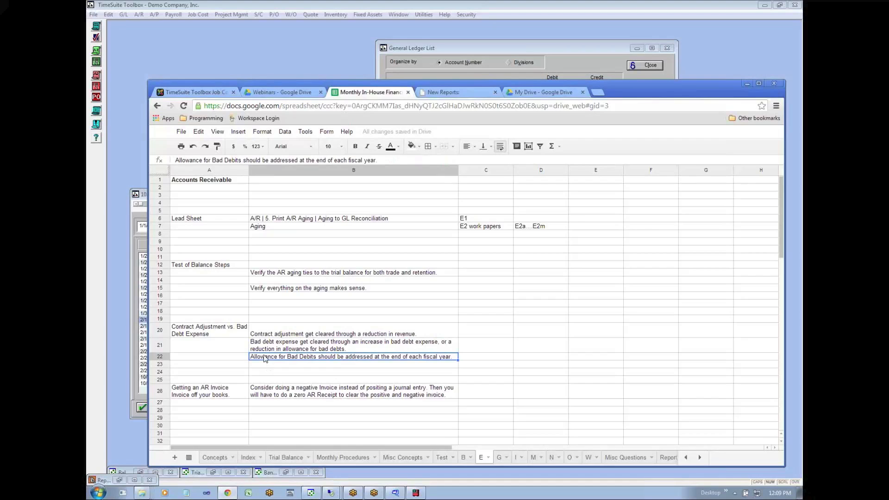
left_click(195, 334)
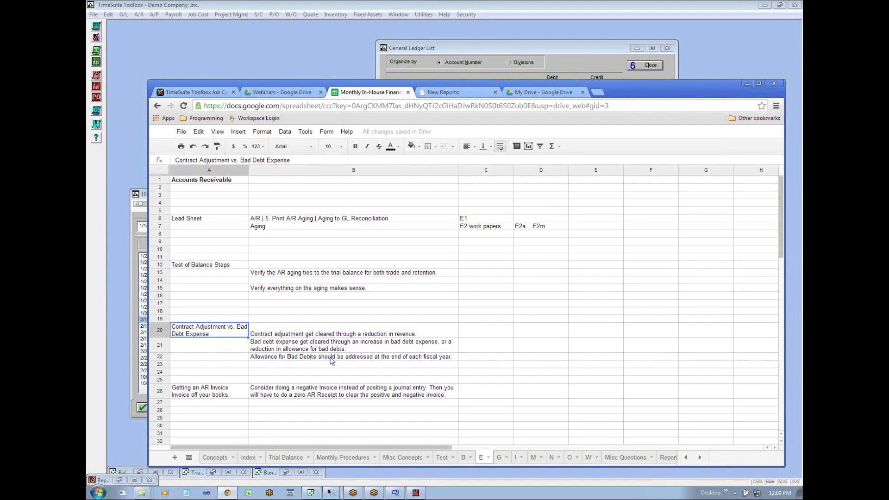
left_click(329, 334)
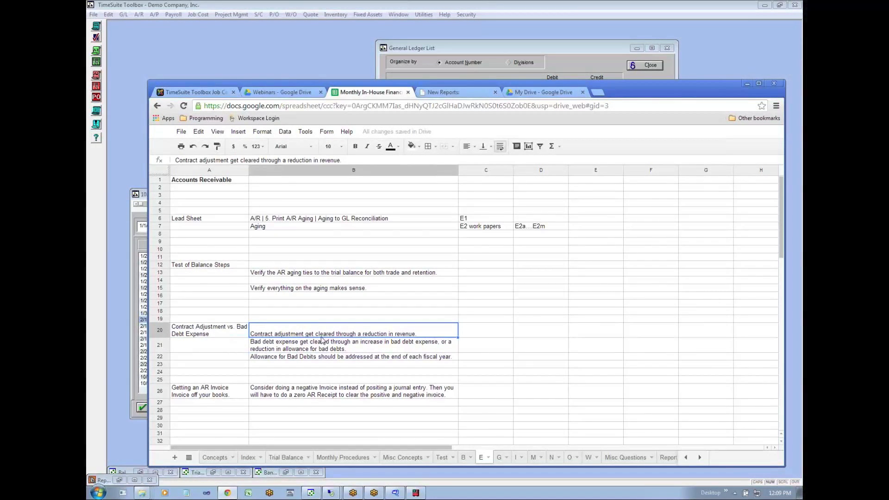
left_click(312, 346)
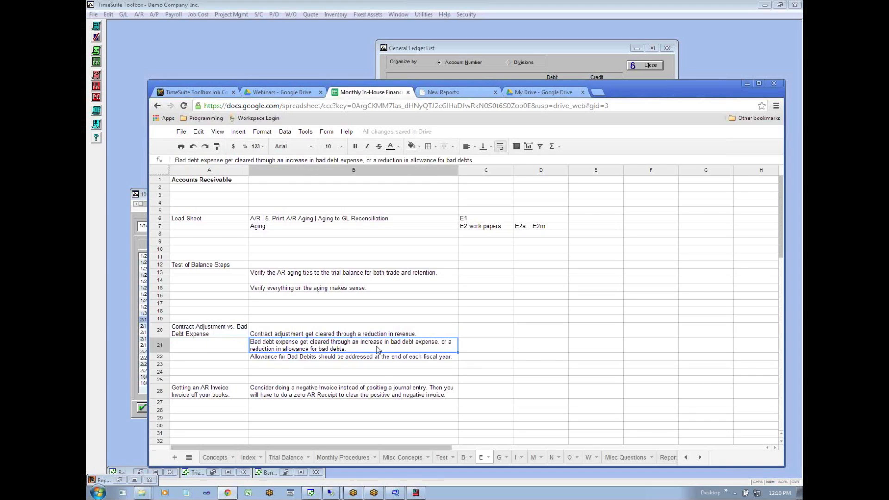
left_click(297, 365)
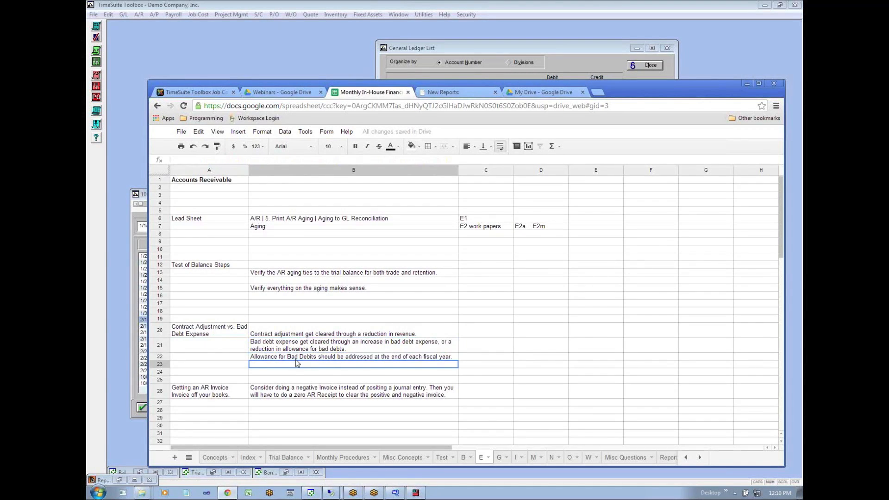
left_click(277, 358)
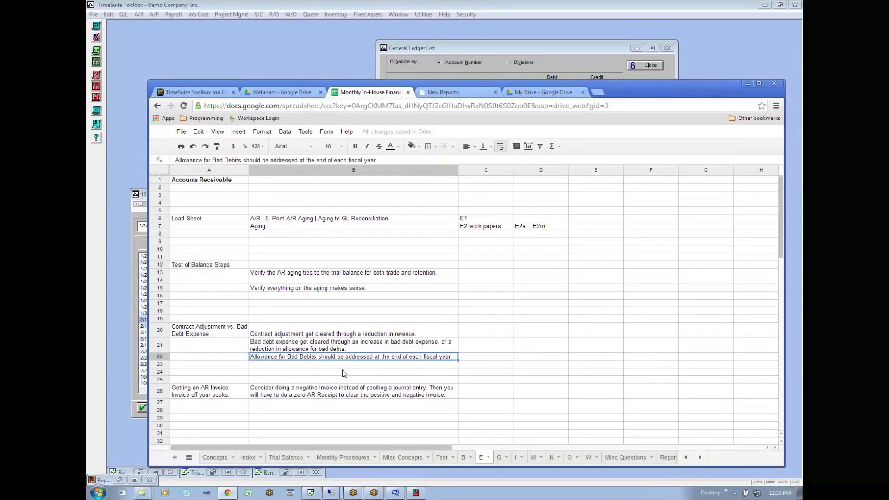
left_click(213, 331)
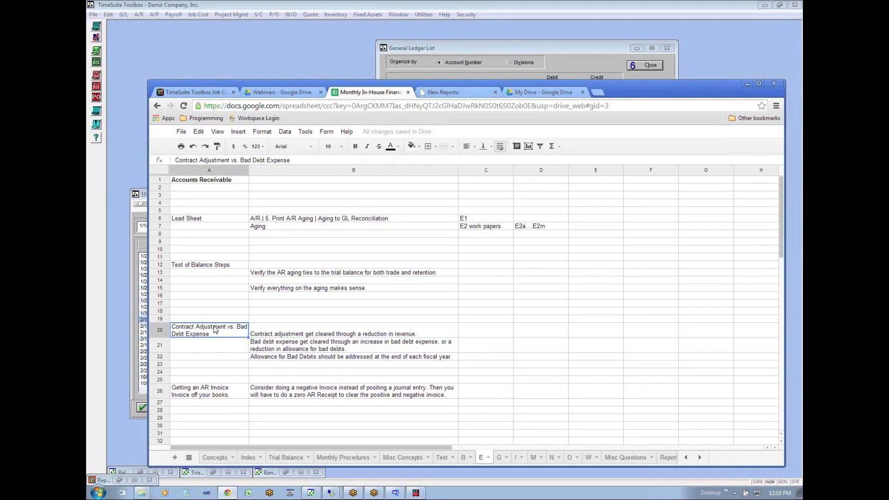
left_click(262, 365)
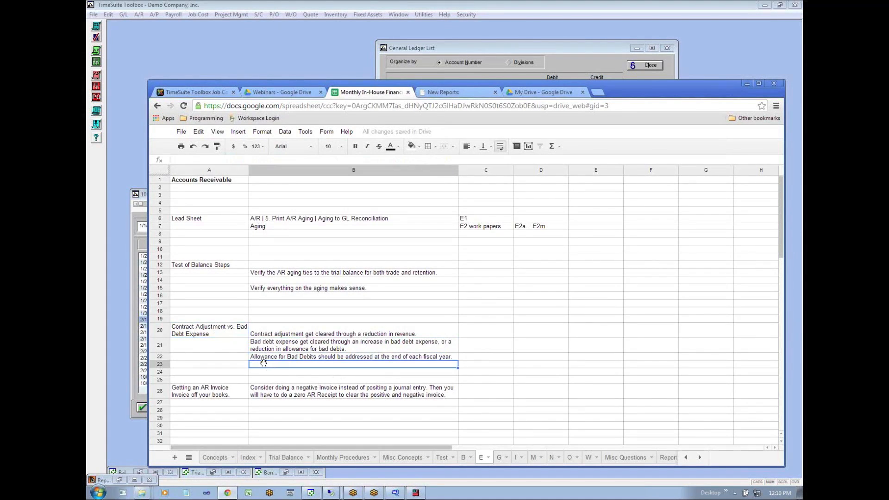
left_click(265, 374)
- Review the row 26 note on getting an AR invoice off the books with a negative invoice and a zero AR receipt
left_click(211, 394)
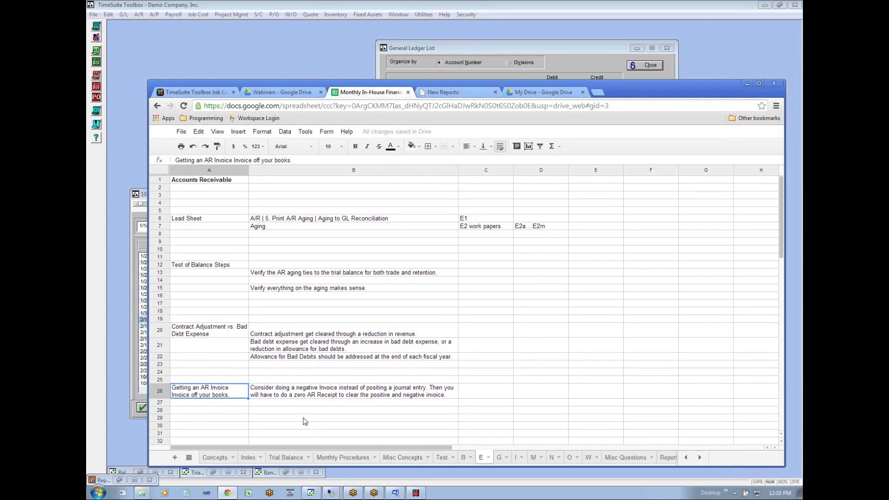
left_click(297, 393)
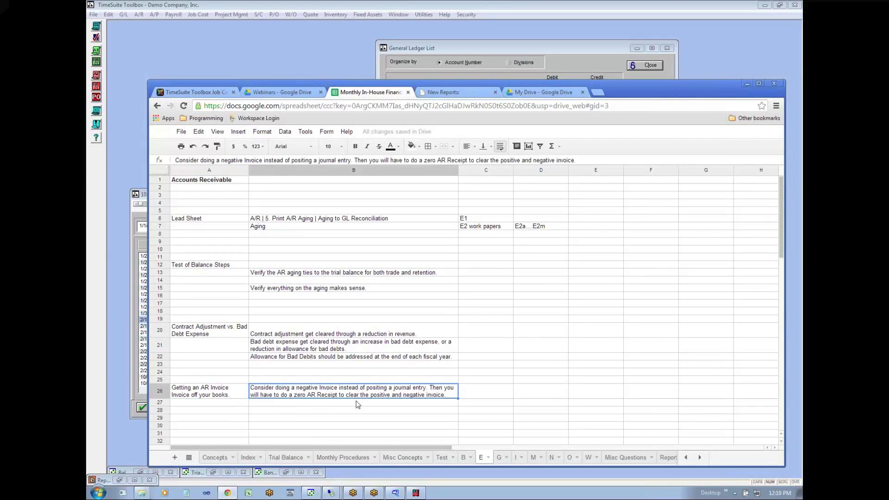
left_click(353, 404)
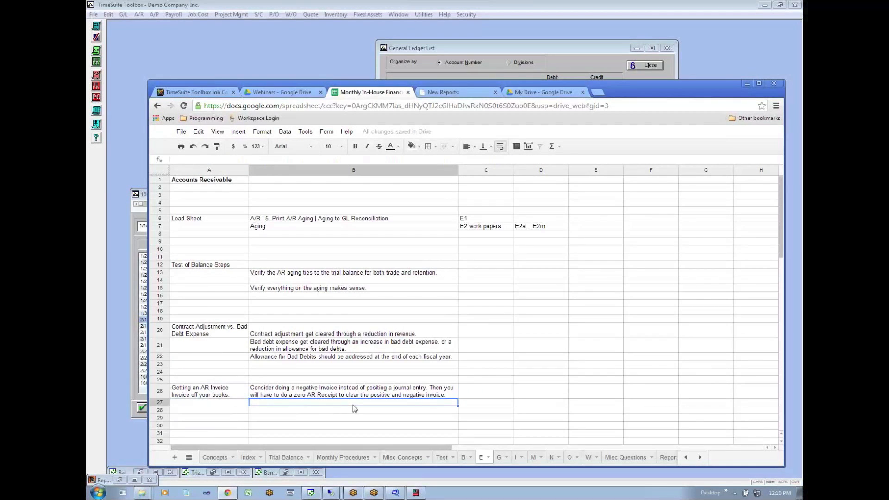
key("Up")
key("Left")
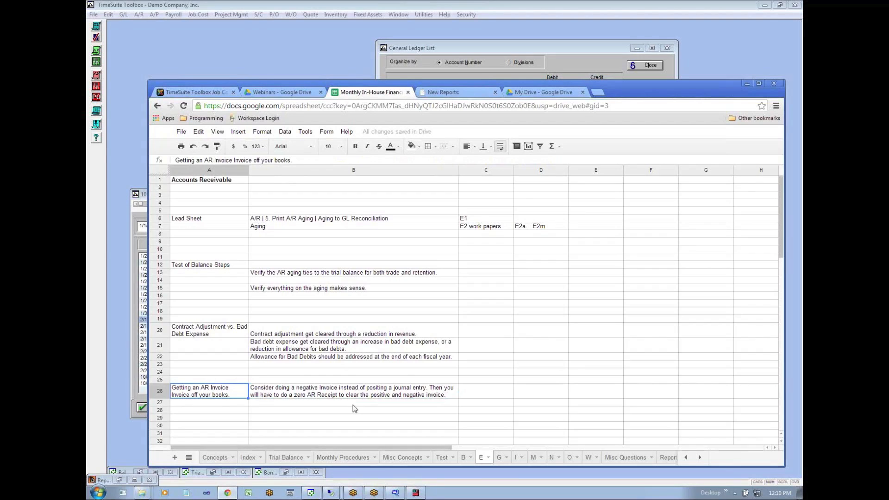
key("Right")
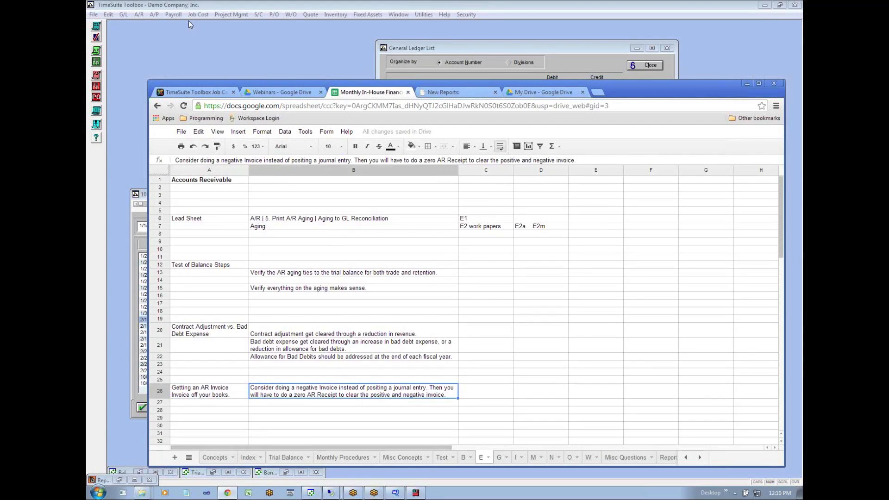
- Switch to TimeSuite Toolbox and examine the 01/31/2013 Accounts Receivable Aging down to the grand totals
left_click(179, 39)
left_click(142, 15)
left_click(336, 222)
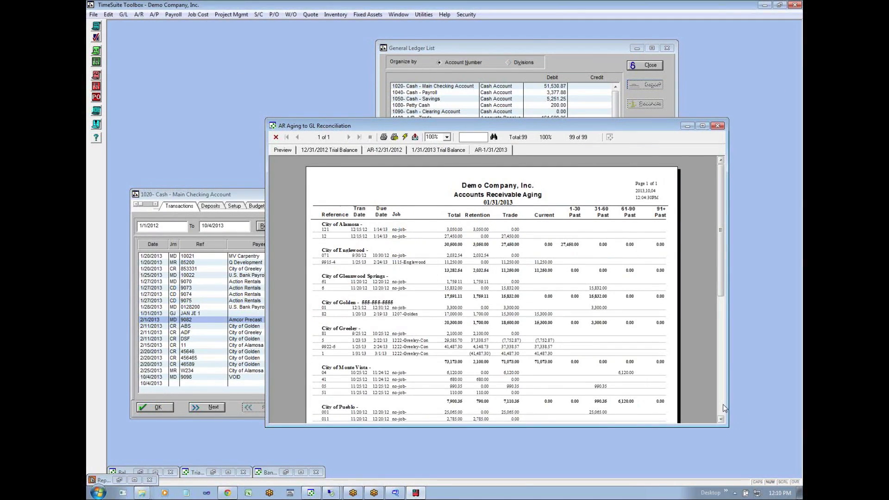
scroll(723, 404, "down", 3)
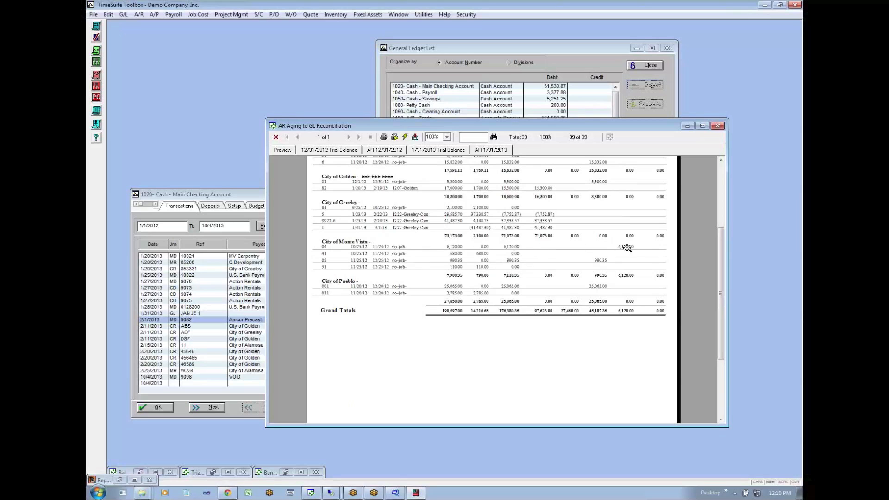
- Start a new A/R invoice beside the aging report and choose City of Monte Vista as the customer
left_click(140, 16)
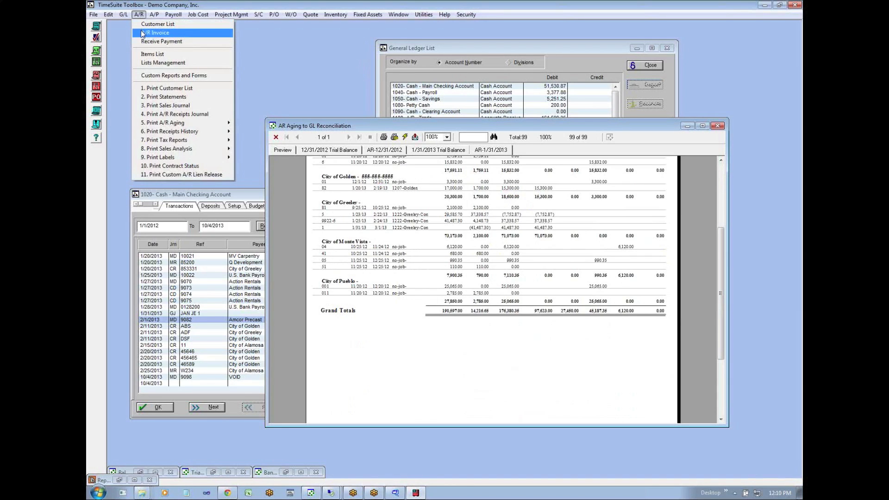
left_click(153, 33)
left_click_drag(403, 126, 246, 205)
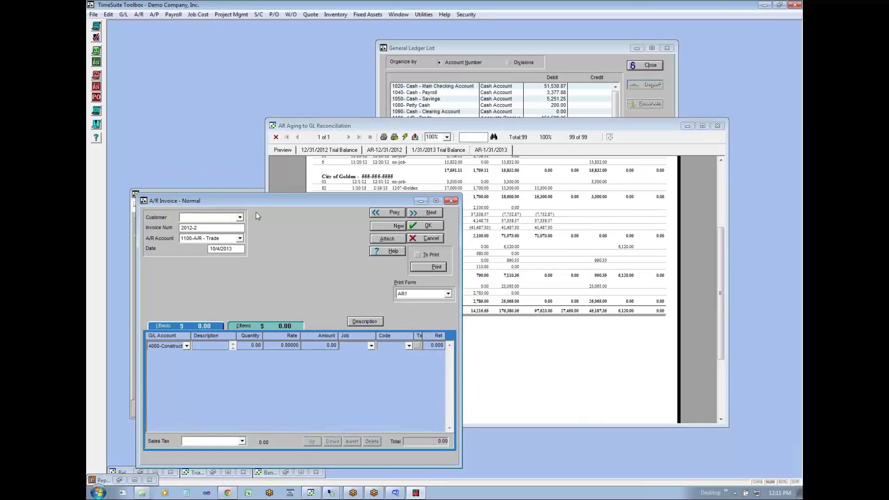
left_click_drag(270, 204, 313, 193)
type("cit")
key("Down")
key("Tab")
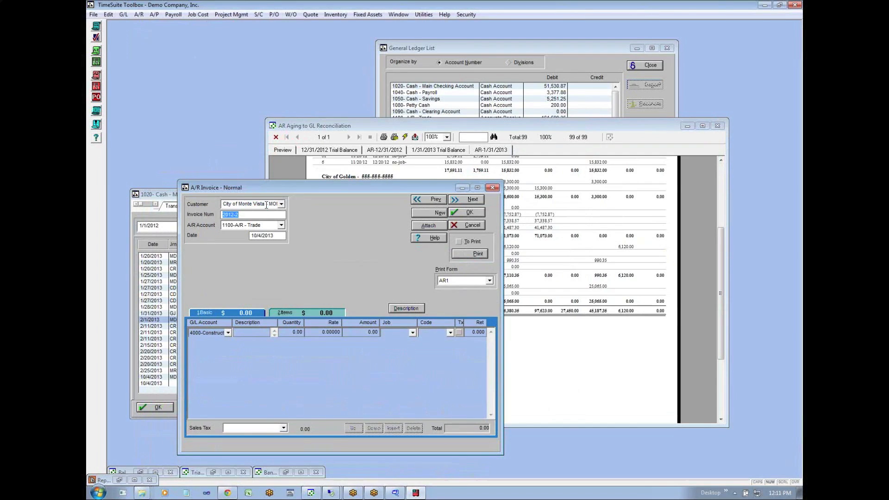
- Enter WRITE OFF AR as the invoice number, keeping the 1100-A/R - Trade account
type("CLE")
type("AR")
key("BackSpace")
key("BackSpace")
key("BackSpace")
key("BackSpace")
key("BackSpace")
type("GET AR OFF THE")
key("BackSpace")
key("BackSpace")
key("BackSpace")
key("BackSpace")
key("BackSpace")
key("BackSpace")
key("BackSpace")
key("BackSpace")
key("BackSpace")
key("BackSpace")
type("WRITE OFF AR")
key("Tab")
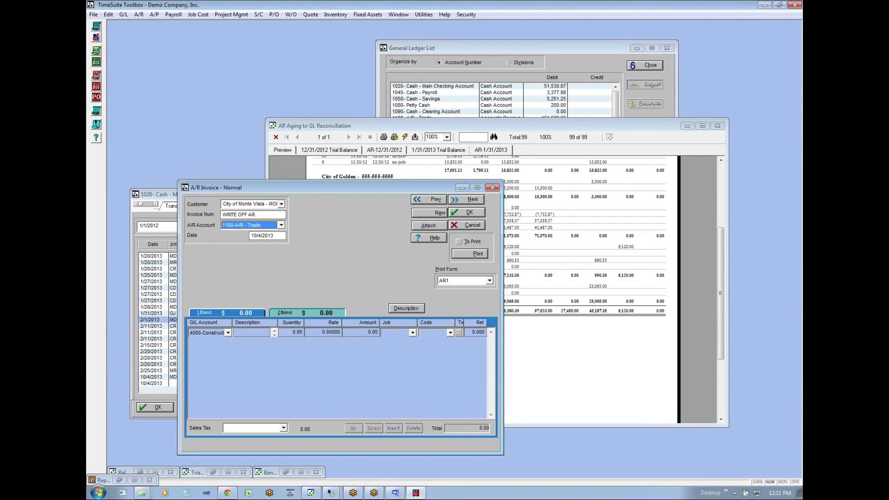
key("Tab")
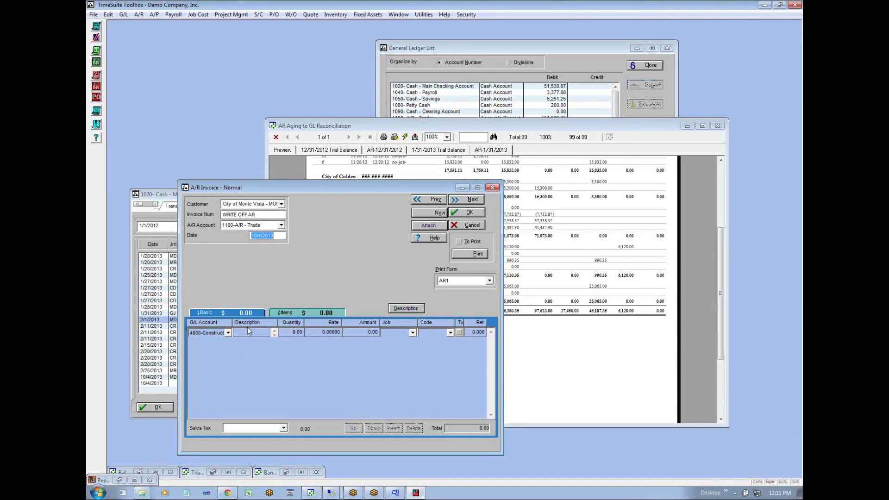
- Assign the invoice line to the 7050 Bad Debts account with an amount of -6,120.00 and save the invoice
left_click(227, 333)
scroll(228, 333, "down", 20)
scroll(228, 333, "up", 1)
scroll(228, 333, "up", 1)
key("Tab")
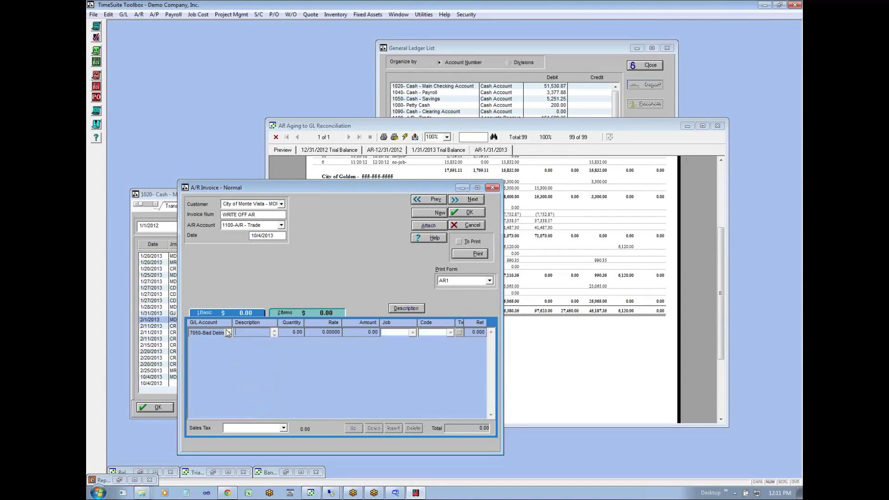
key("Tab")
key("Tab")
key("Tab")
type("6120")
key("Tab")
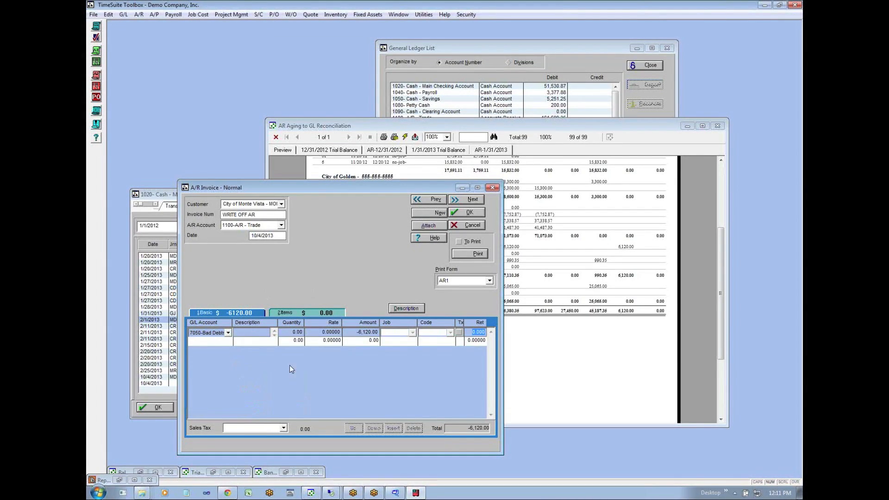
left_click(473, 212)
- Start a new A/R receipt for the customer City of Monte Vista
left_click(137, 15)
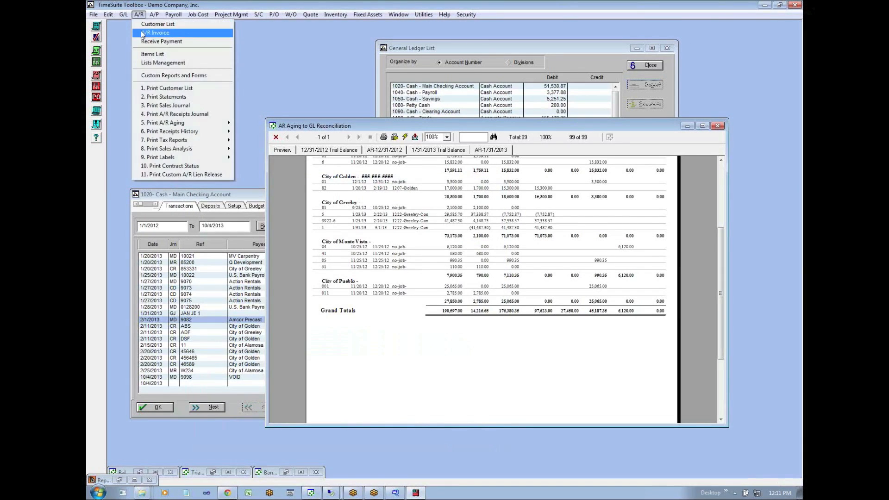
left_click(142, 40)
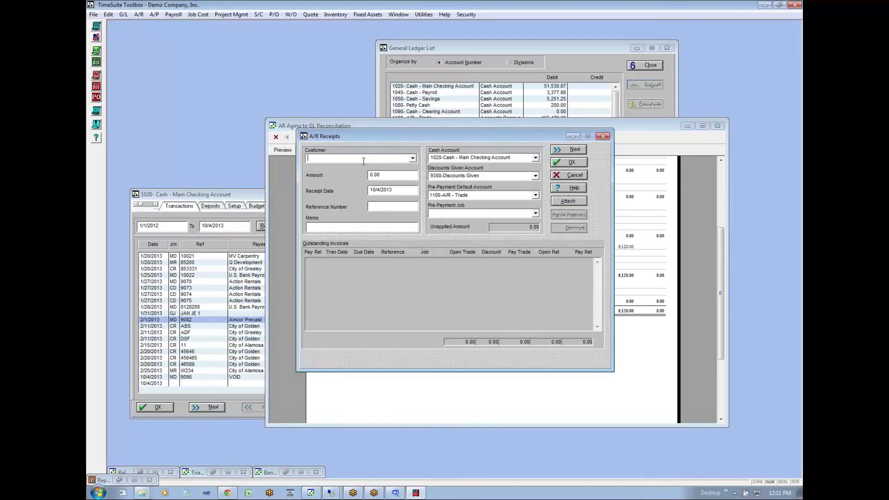
type("City of ")
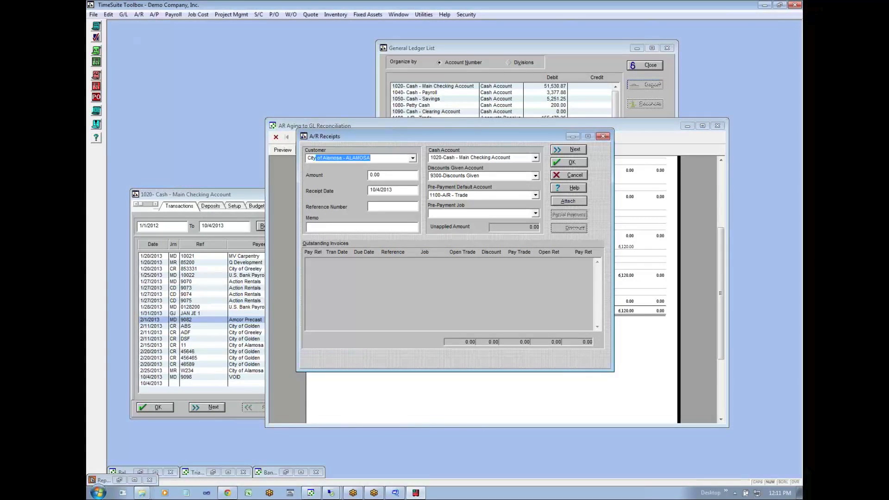
type("Monte Vist")
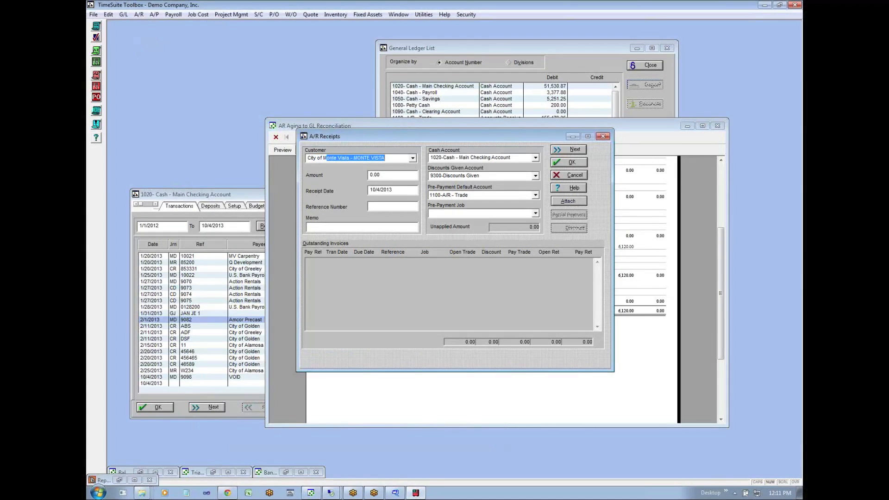
key("Tab")
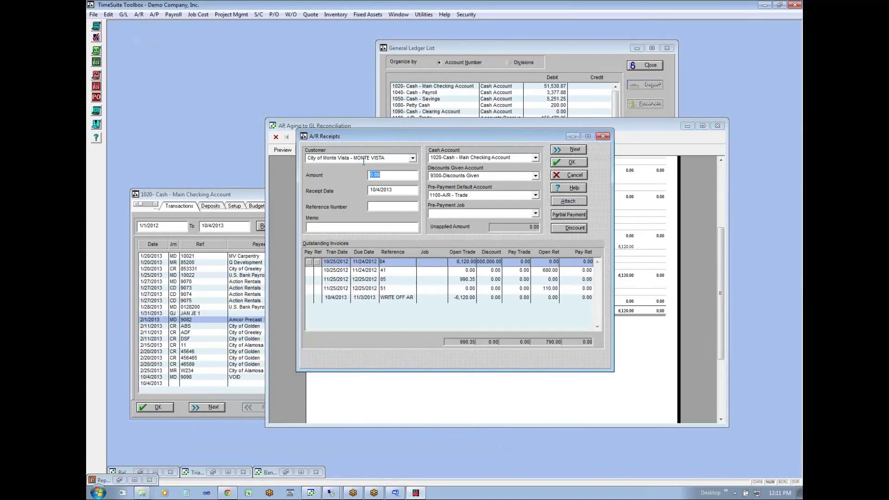
- Mark outstanding invoices 04 and WRITE OFF AR for payment and enter CLEAR as the receipt's reference number
left_click(449, 301)
left_click(454, 264)
left_click(309, 262)
left_click(307, 299)
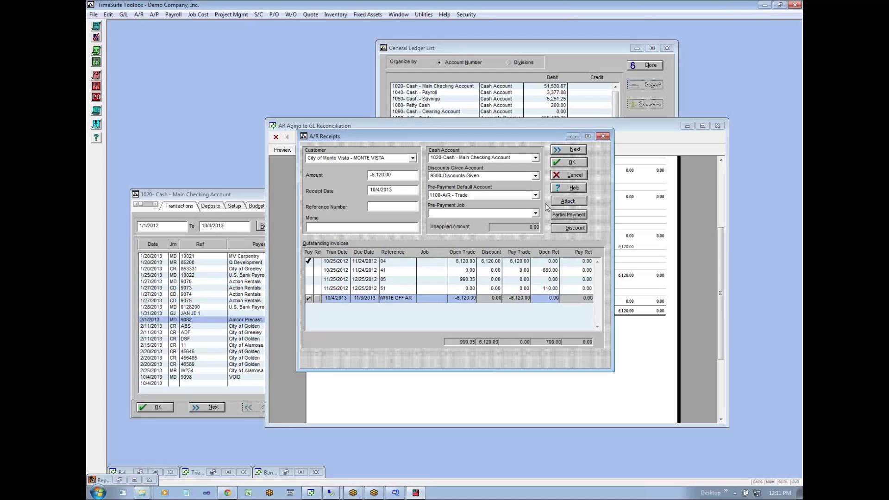
type("CLEAR")
left_click_drag(393, 175, 299, 172)
key("Tab")
- Set the discount on invoice 04 to 0, keep it marked for payment, and save the zero-amount receipt
left_click(309, 261)
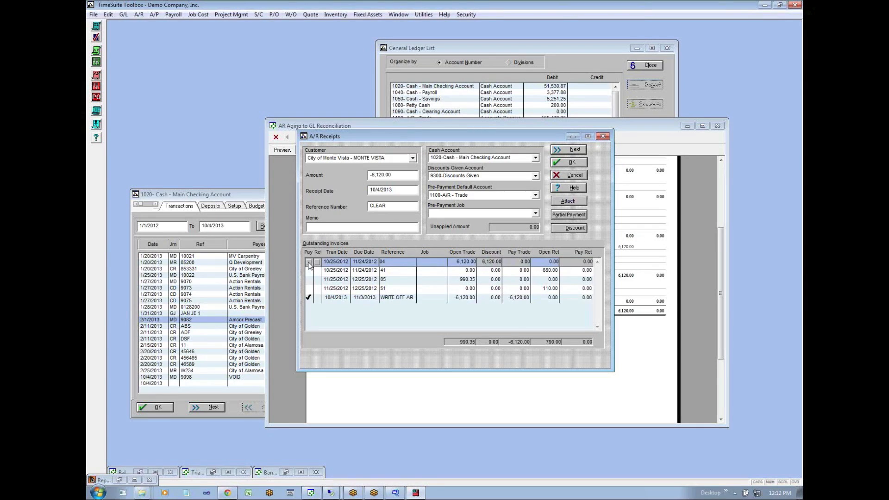
left_click(571, 226)
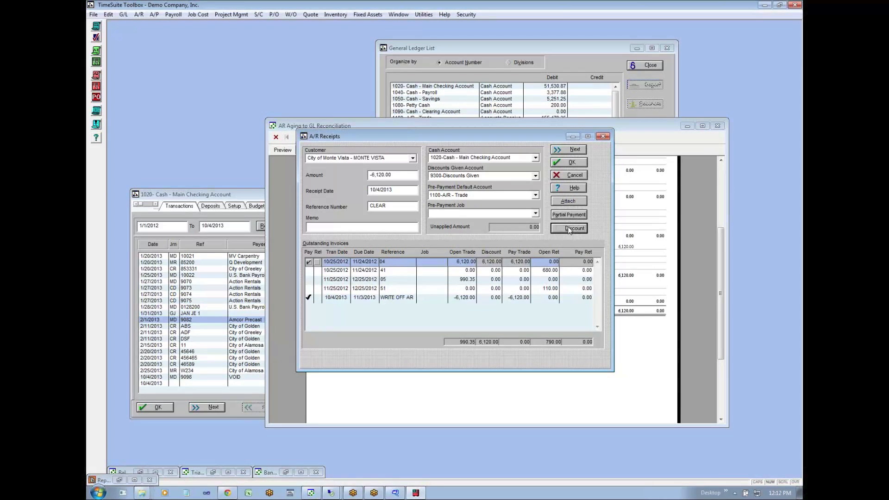
type("0")
left_click(496, 201)
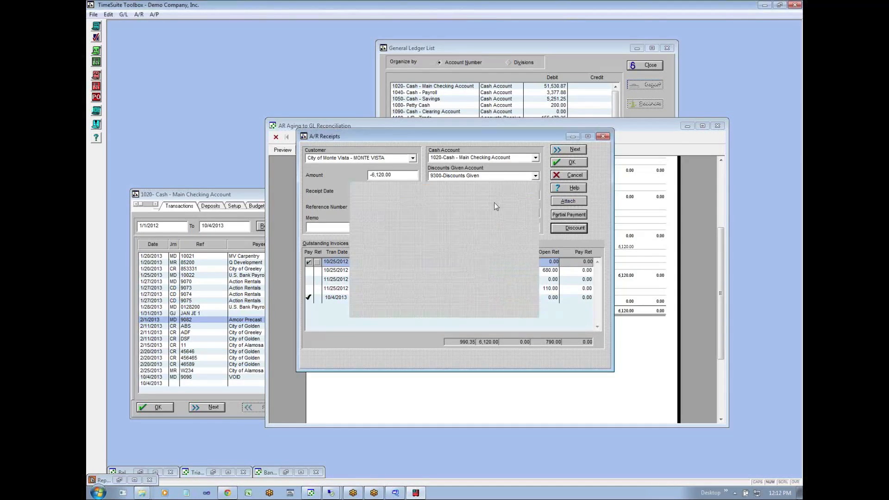
left_click(346, 243)
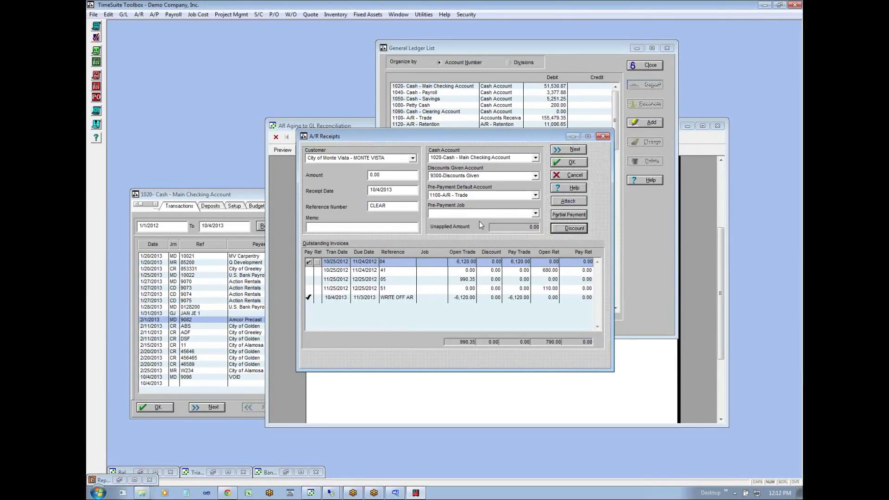
left_click(573, 165)
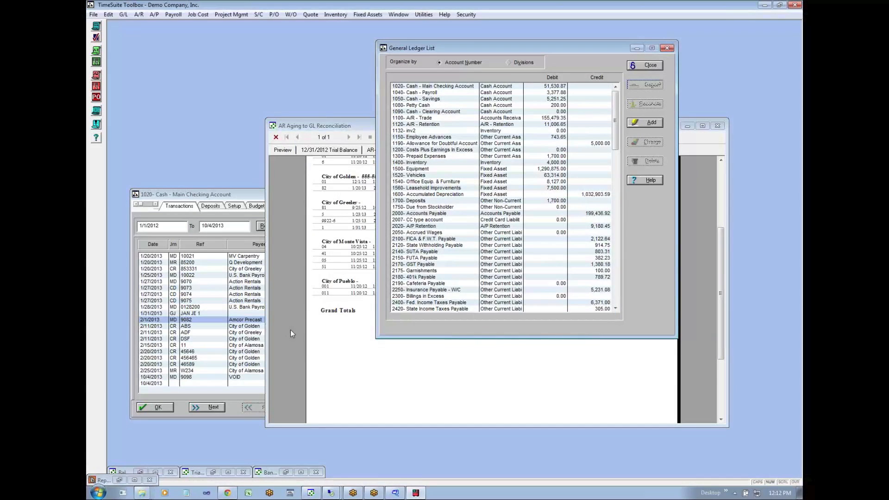
- Switch to the Monthly In-House Financials spreadsheet in Chrome and open sheet G on insurance policies
left_click(340, 340)
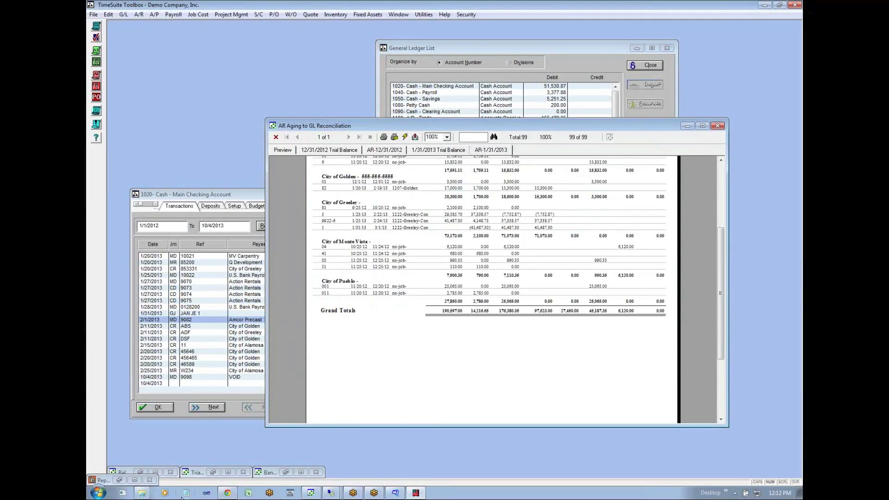
left_click(235, 494)
left_click(307, 418)
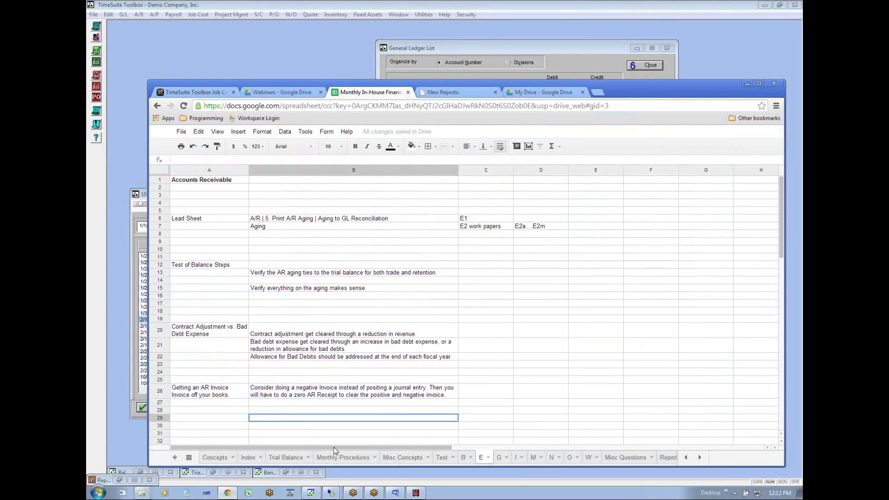
left_click(500, 458)
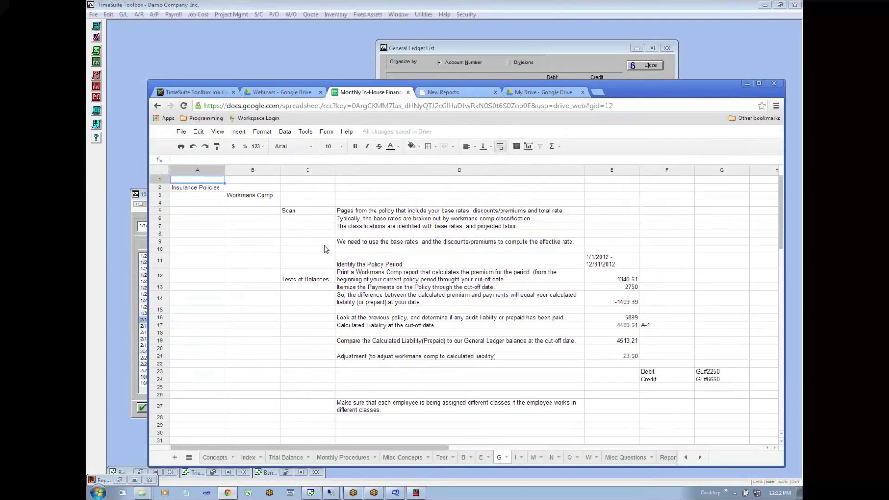
- Examine the Insurance Policies notes for Workmans Comp, including the Scan item on policy pages with base rates and discounts/premiums
left_click(227, 197)
left_click(197, 195)
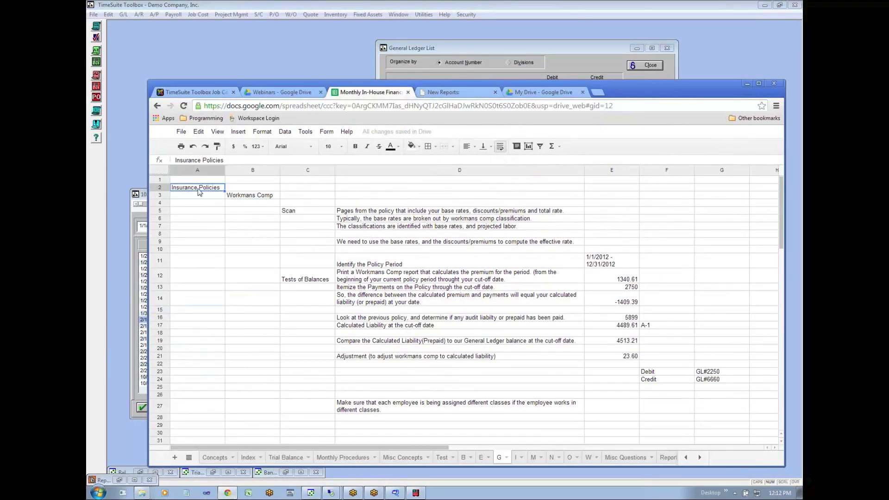
left_click(241, 197)
key("Down")
key("Down")
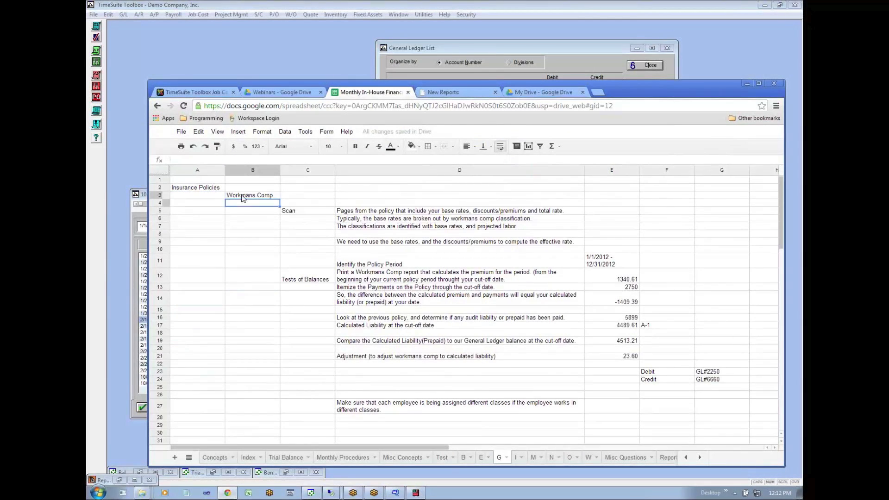
key("Right")
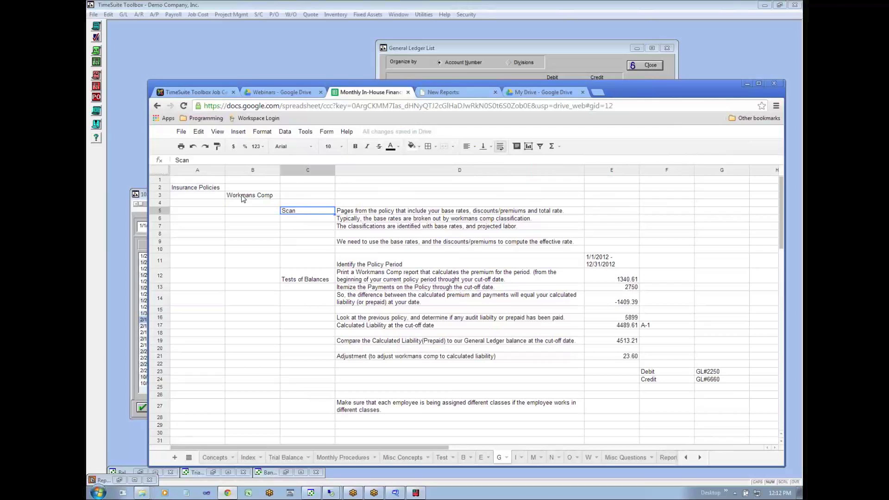
left_click(374, 213)
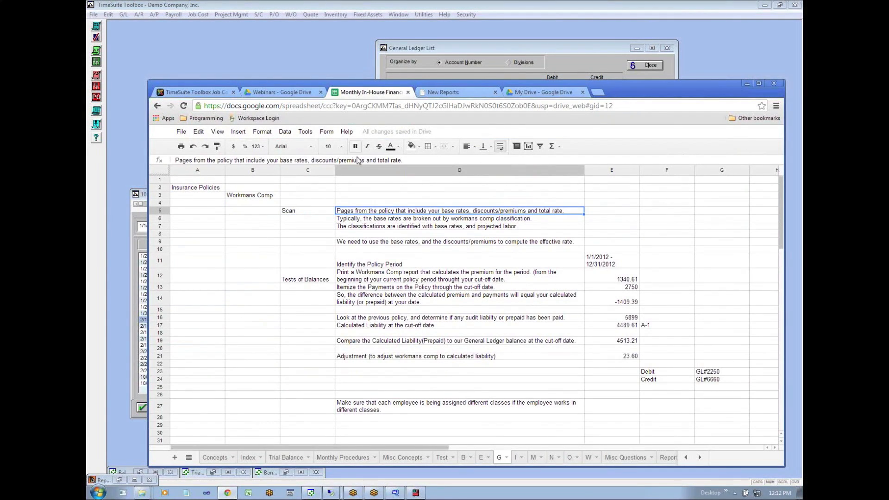
- Switch back to TimeSuite Toolbox, open the payroll workers compensation class list and move its window clear of the General Ledger List
left_click(343, 68)
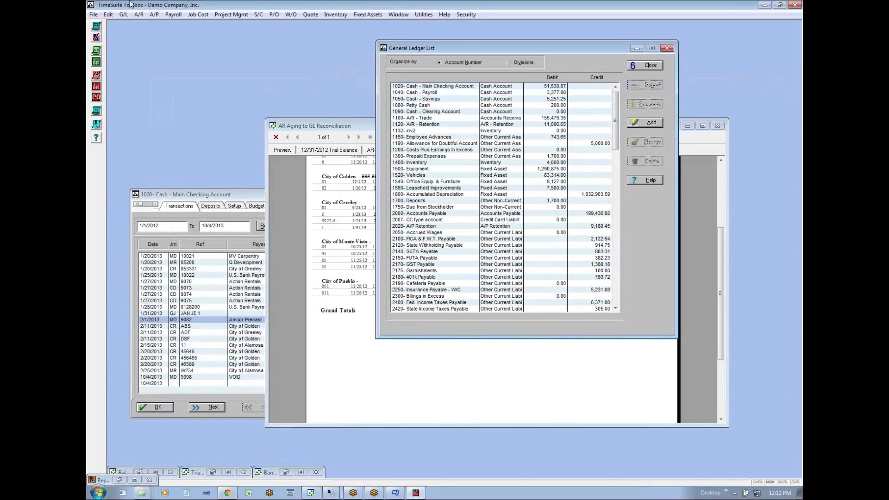
left_click(156, 15)
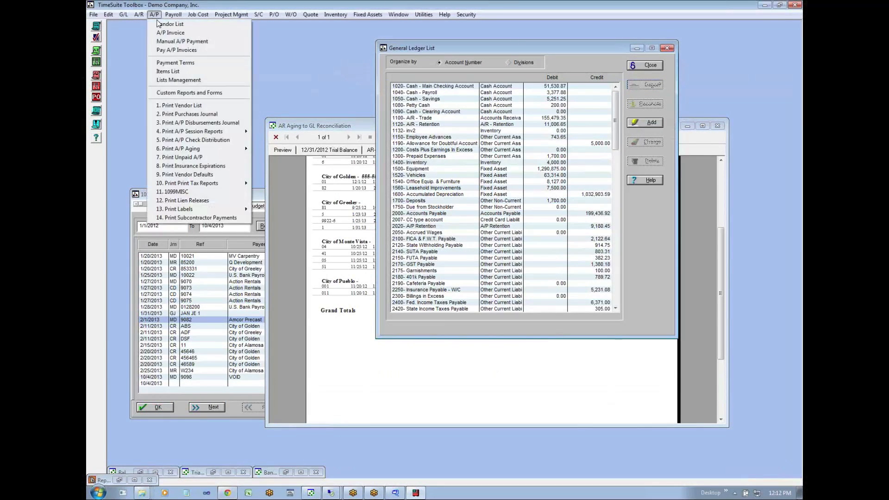
mouse_move(164, 18)
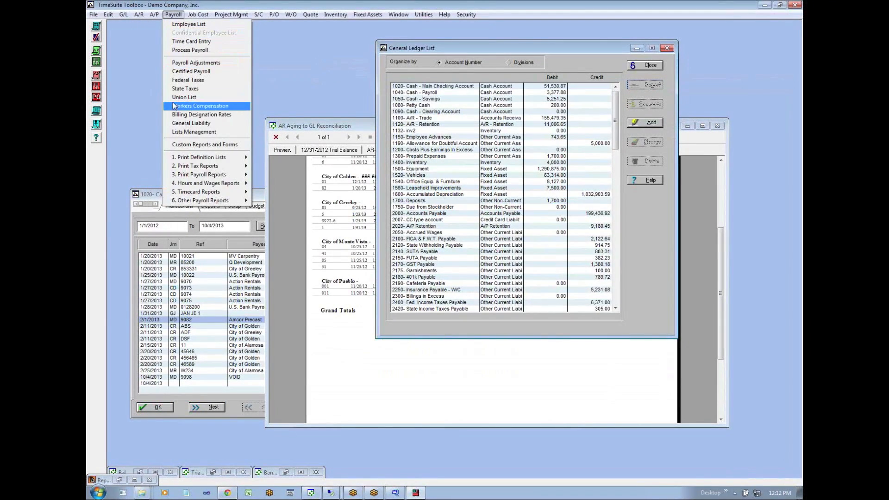
left_click(201, 109)
left_click_drag(446, 157, 208, 232)
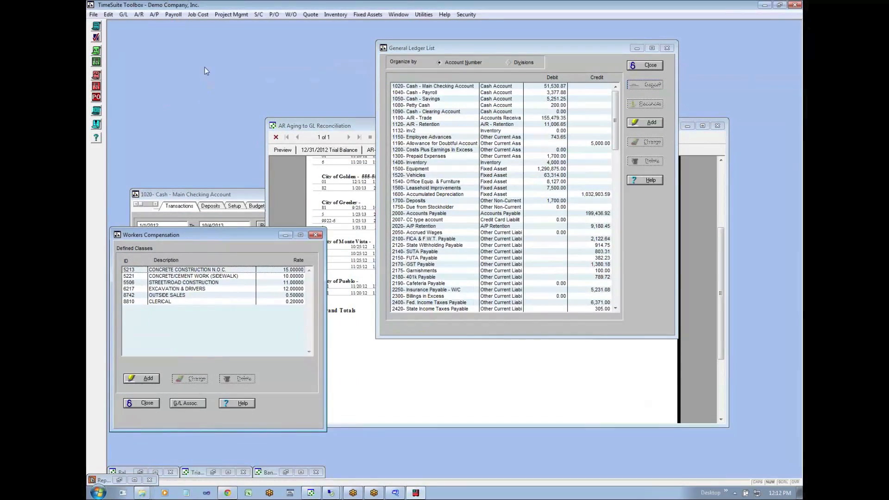
- Open the vendor Pinnacle Insurance and view the options for attaching a file, leaving the file selection without choosing one
left_click(155, 15)
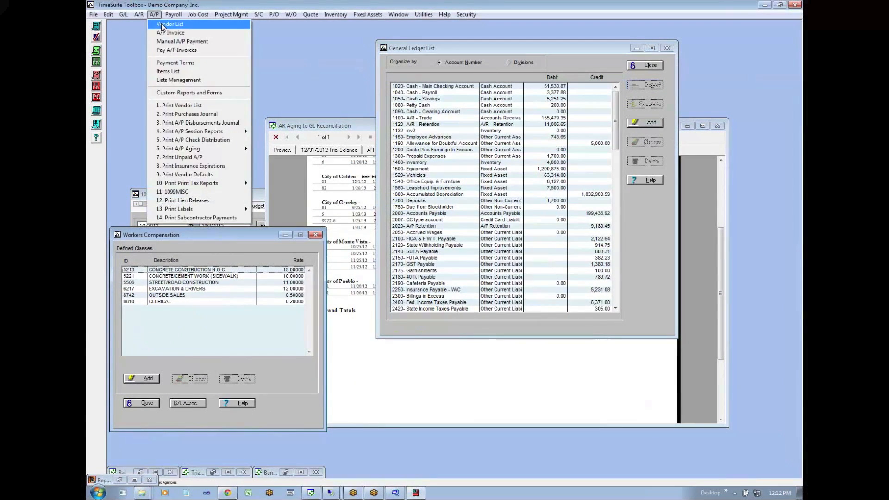
left_click(162, 25)
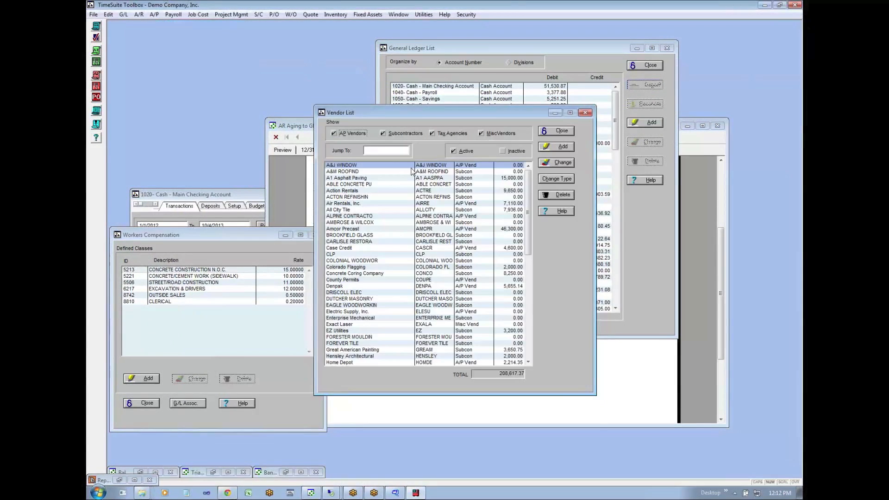
left_click(529, 350)
double_click(355, 305)
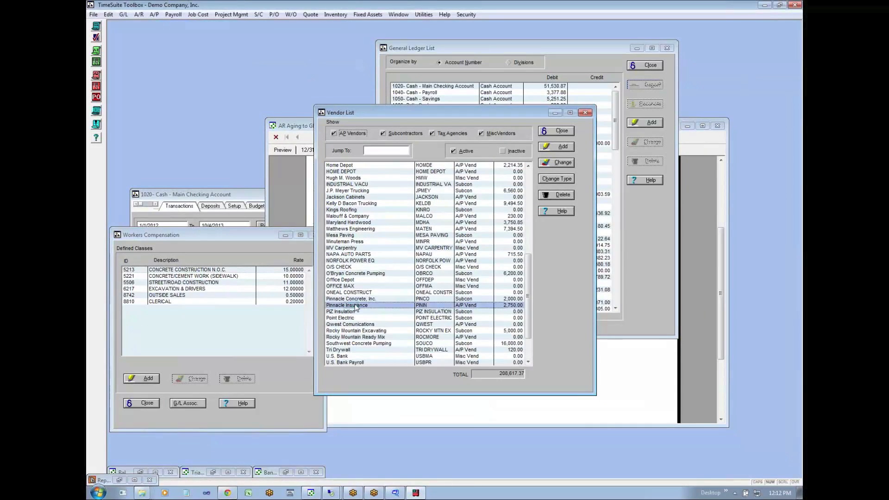
left_click_drag(401, 145, 443, 81)
left_click(498, 89)
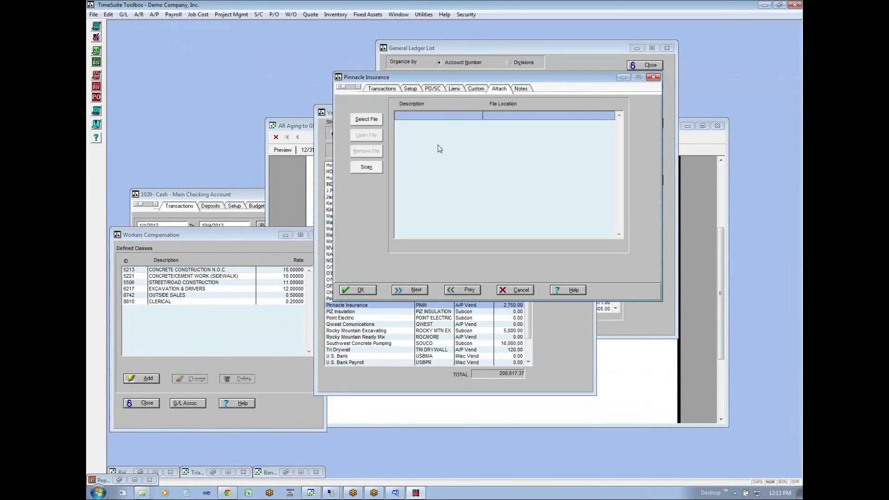
left_click(364, 122)
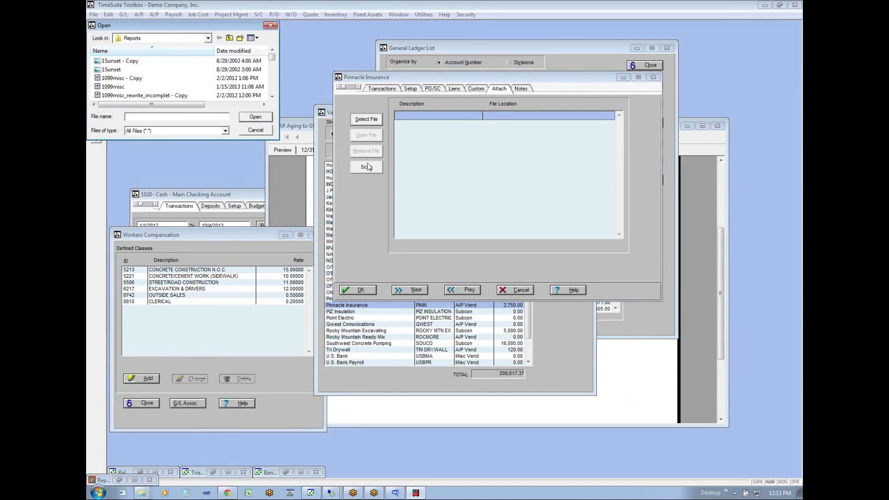
left_click(260, 132)
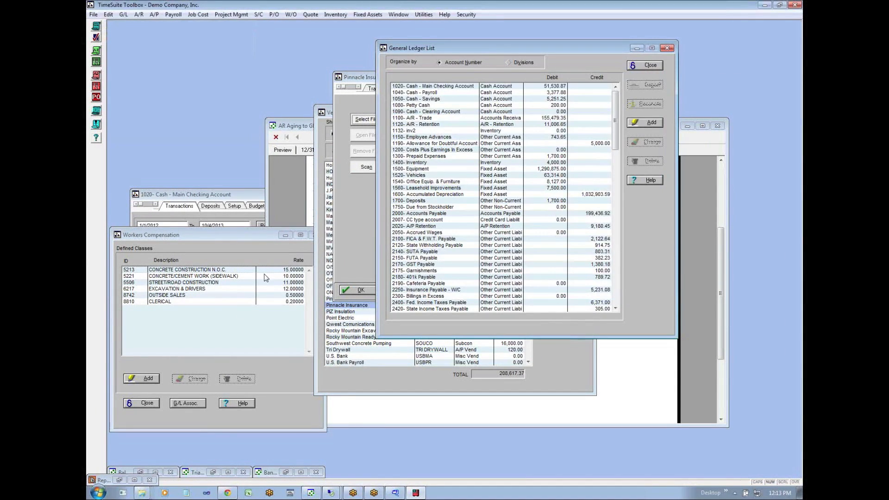
- Review the rates of the workers compensation classes and inspect the settings of class 5506 Street/Road Construction without changing them
left_click(265, 235)
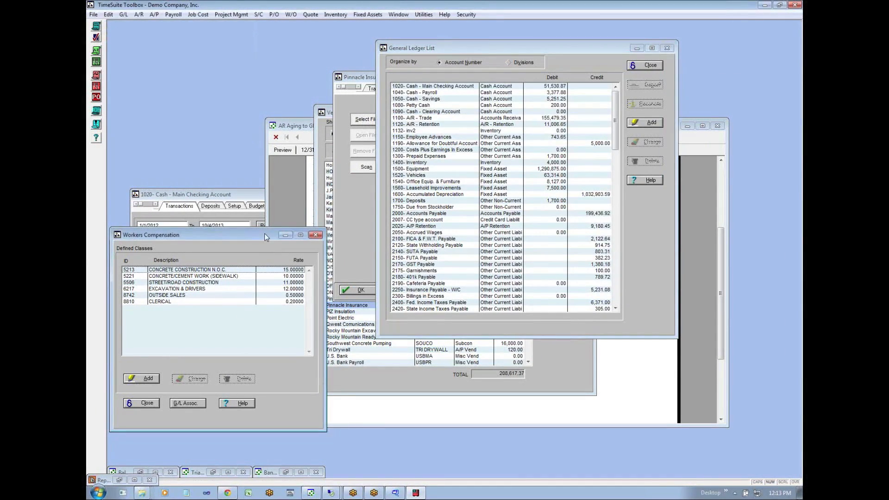
left_click(290, 272)
left_click(290, 276)
left_click(289, 282)
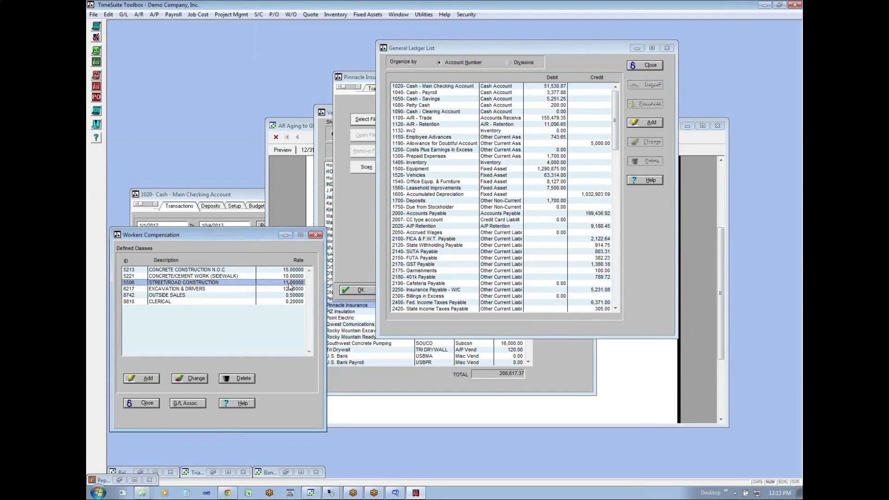
double_click(290, 283)
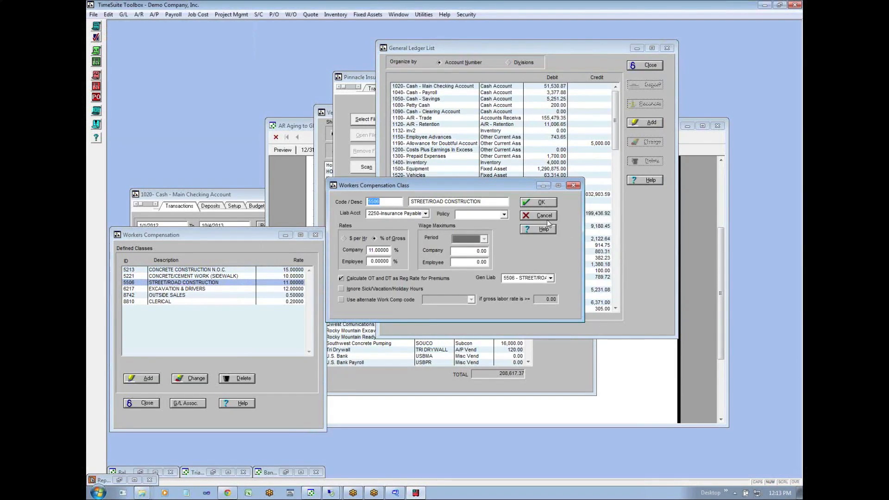
left_click(546, 217)
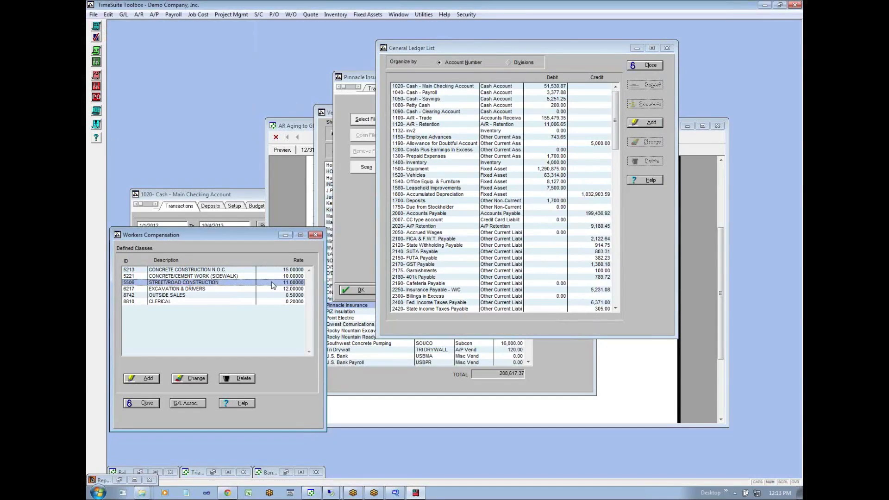
- Review the workers compensation G/L expense associations and the liability account of class 5221 Concrete/Cement Work (Sidewalk)
left_click(192, 402)
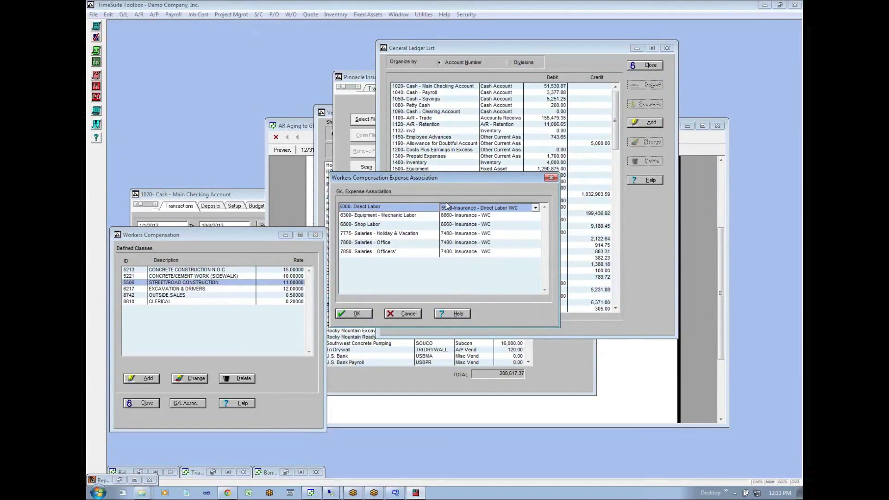
left_click(399, 314)
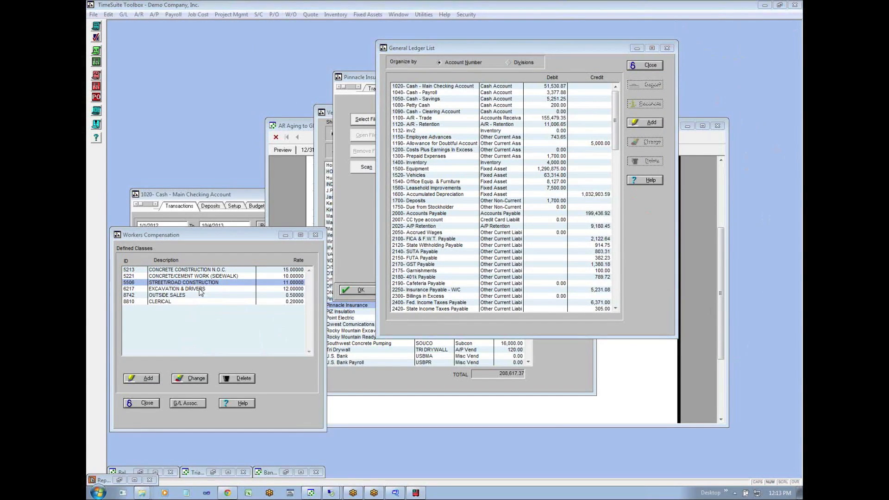
left_click(186, 403)
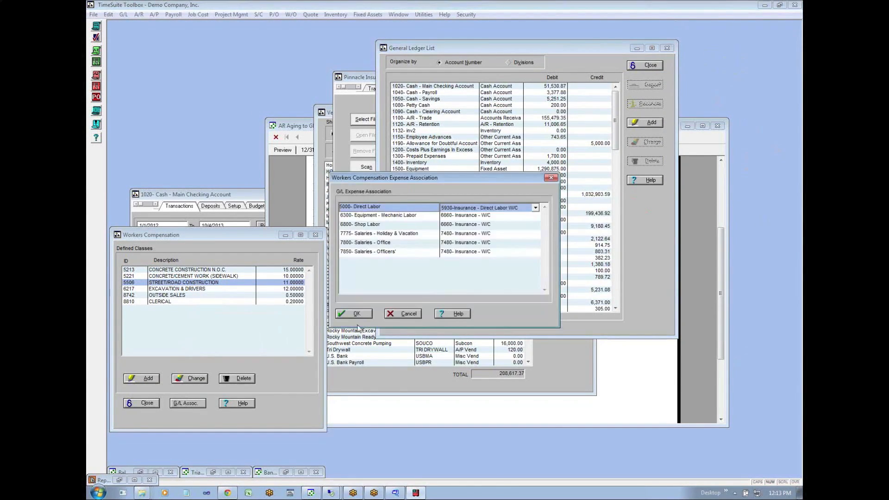
left_click(396, 316)
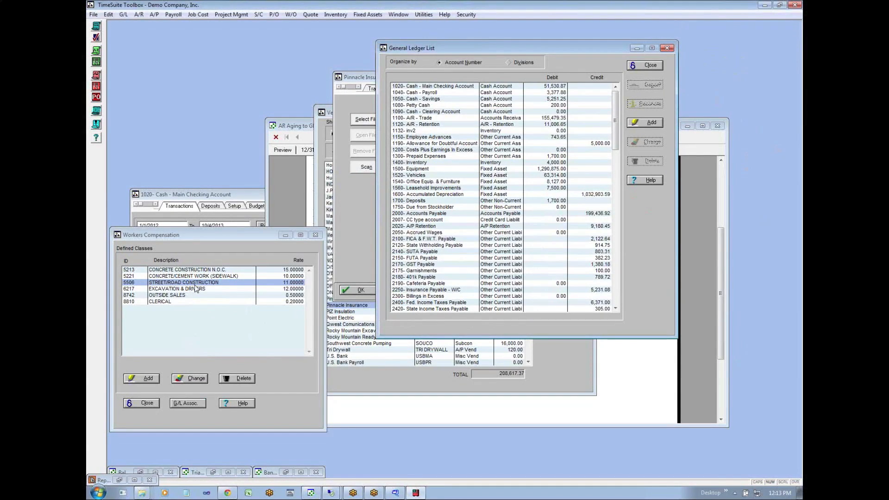
double_click(217, 276)
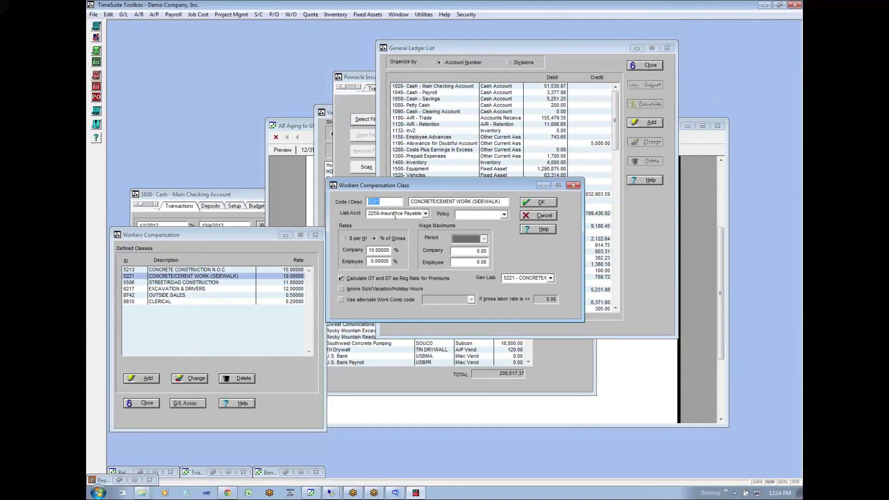
left_click(553, 217)
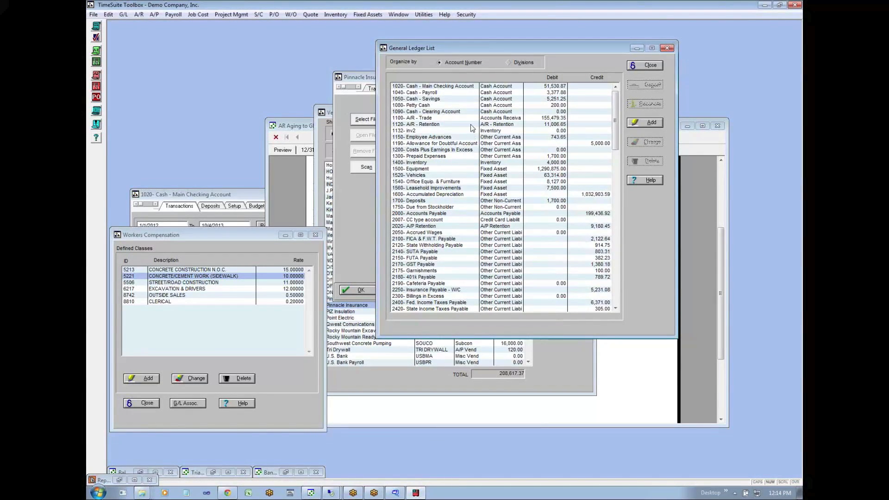
- Check the default expense account in the setup of the vendor Pinnacle Insurance
left_click(149, 16)
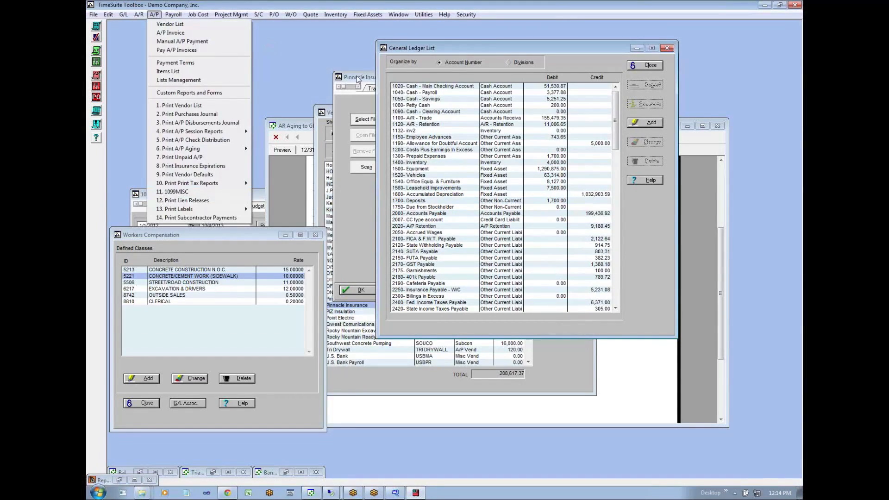
left_click(357, 80)
left_click(419, 89)
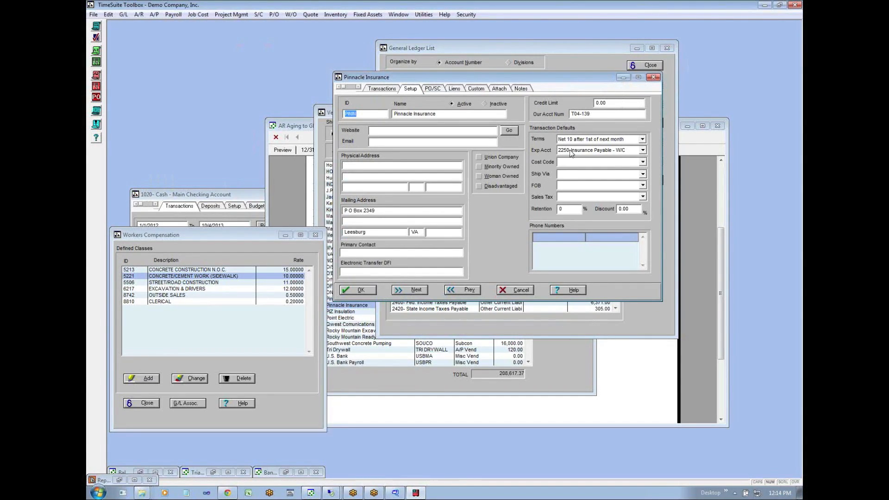
- Open general ledger account 2250 Insurance Payable - W/C and list its transactions starting from 1/1/2013
left_click(123, 15)
left_click(130, 24)
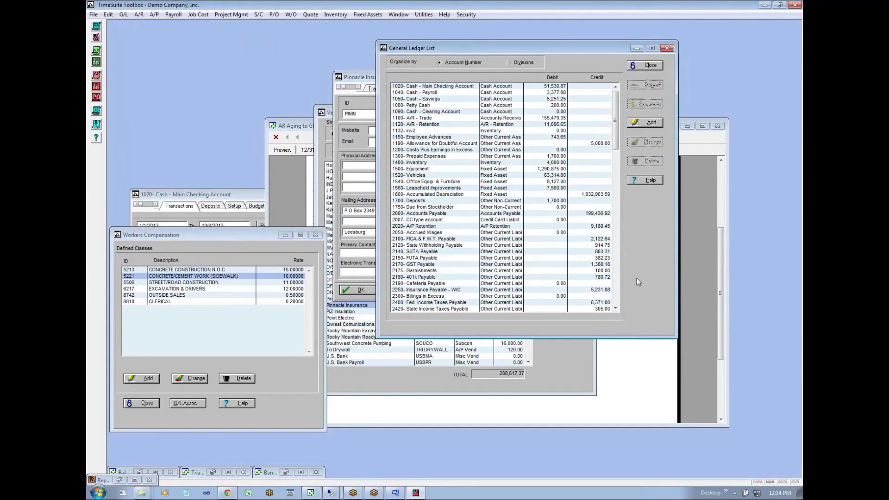
double_click(475, 290)
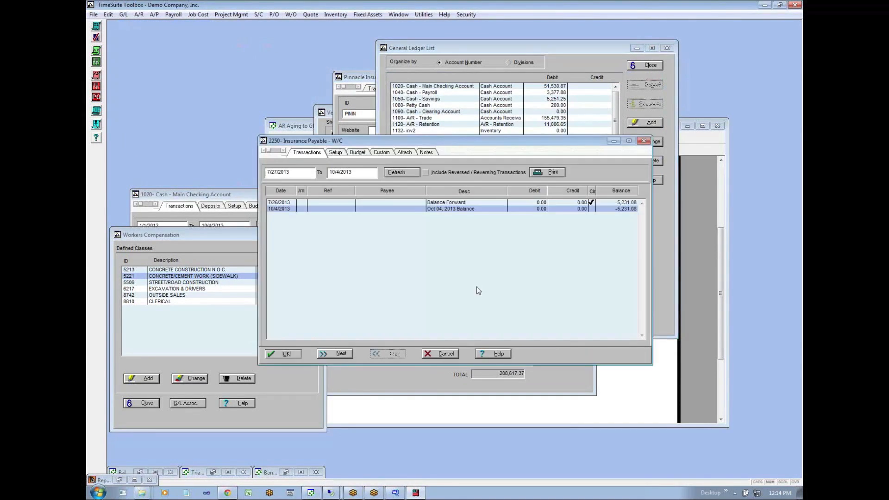
key("shift+Home")
type("1/1/2013")
key("Tab")
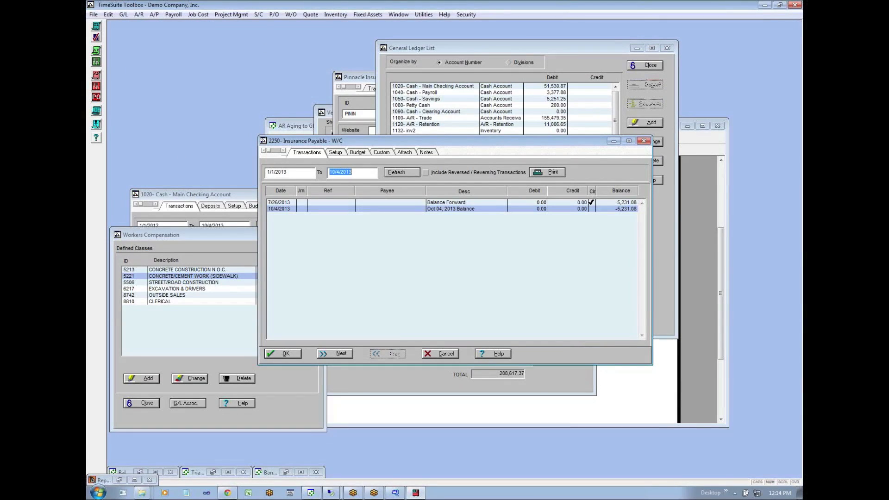
left_click(407, 175)
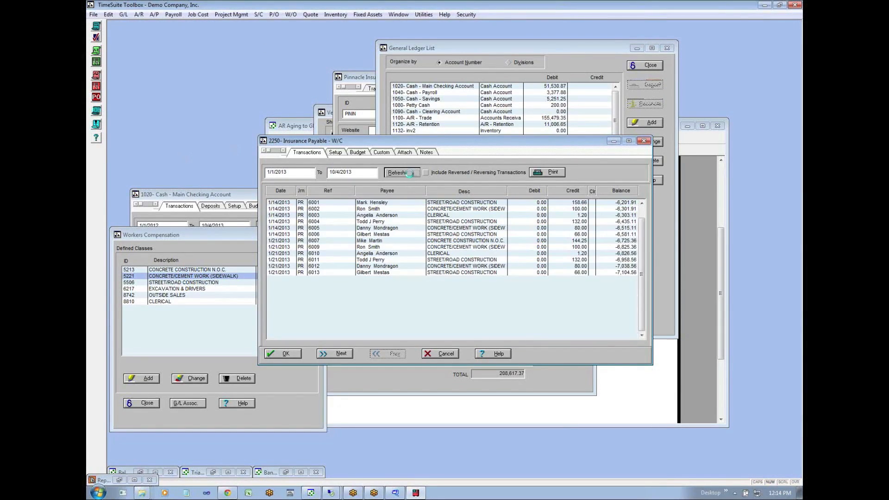
- Examine the payroll credit entries in the 2250 account and the Pinnacle Insurance payment dated 1/25/2013
left_click(574, 234)
left_click(572, 246)
left_click(573, 241)
left_click(573, 246)
left_click(576, 266)
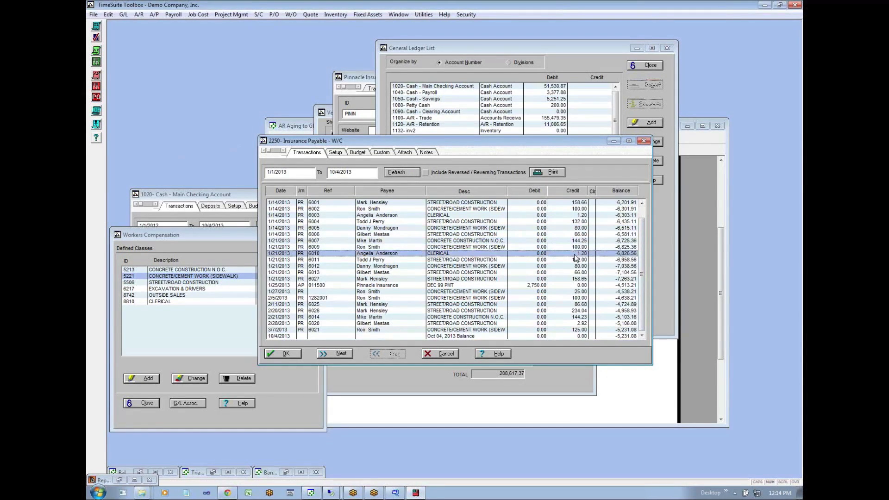
left_click(577, 259)
left_click(535, 286)
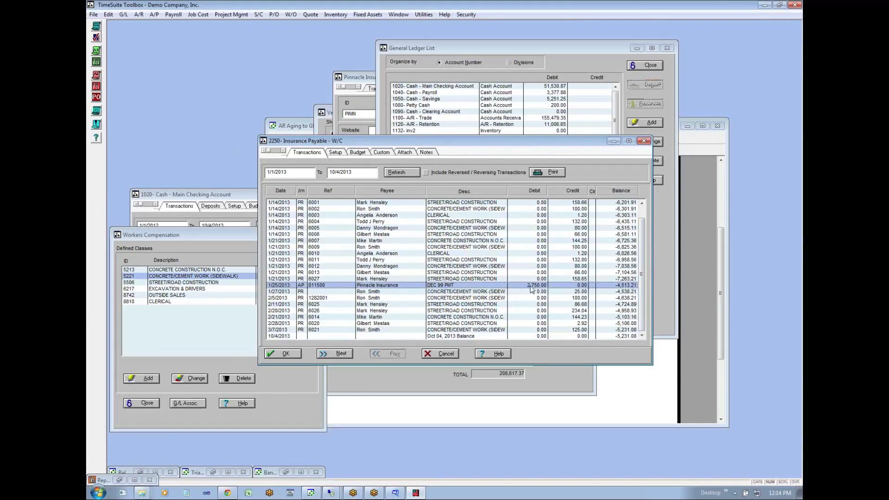
- Rearrange the 2250 Insurance Payable - W/C window and bring the Workers Compensation class rates to the front
left_click(566, 280)
left_click(549, 286)
left_click(205, 255)
left_click(632, 286)
left_click_drag(393, 140, 393, 101)
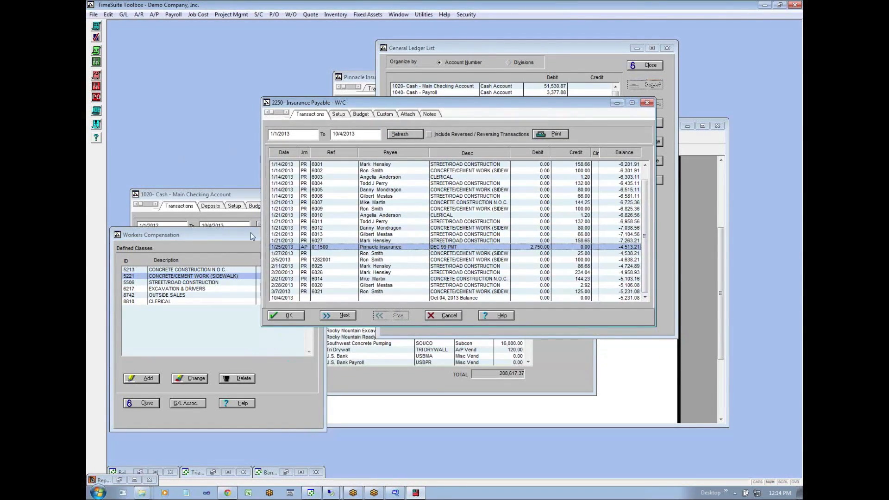
left_click(251, 232)
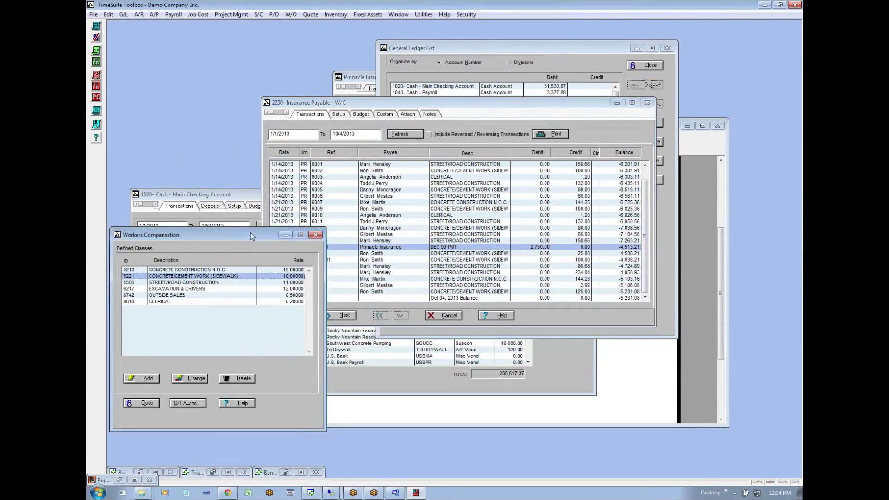
- Preview the workers compensation summary by class payroll report for 01/01/13 to 01/31/13
left_click(173, 14)
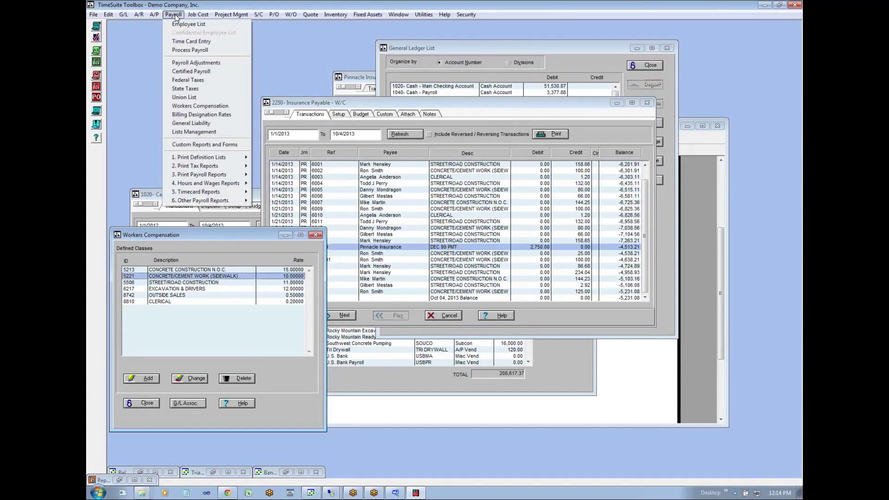
mouse_move(217, 180)
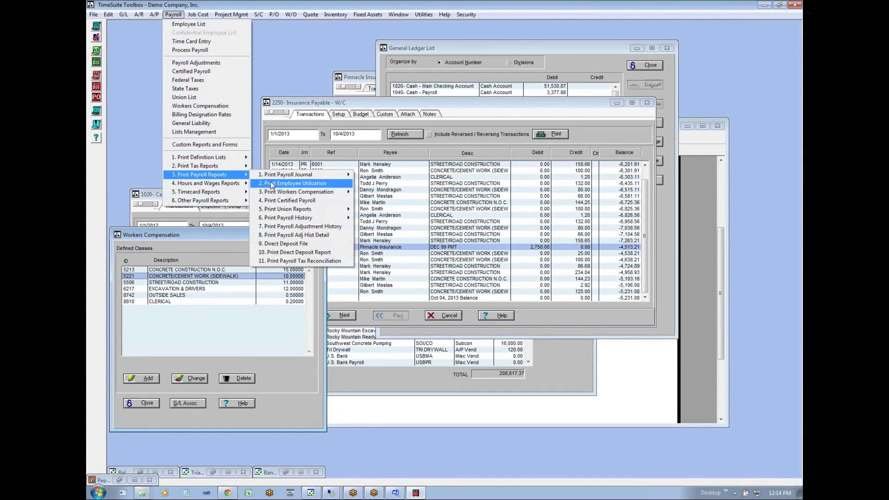
mouse_move(293, 192)
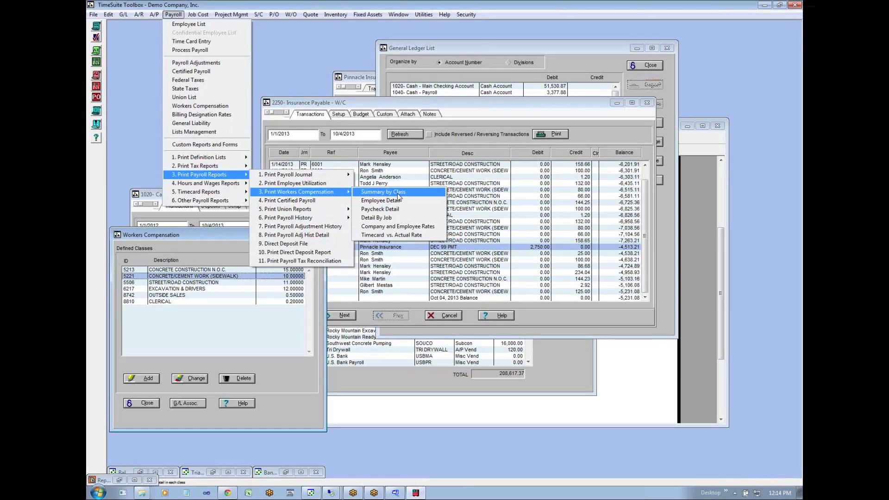
left_click(397, 193)
type("01/01/13")
key("Tab")
type("0131")
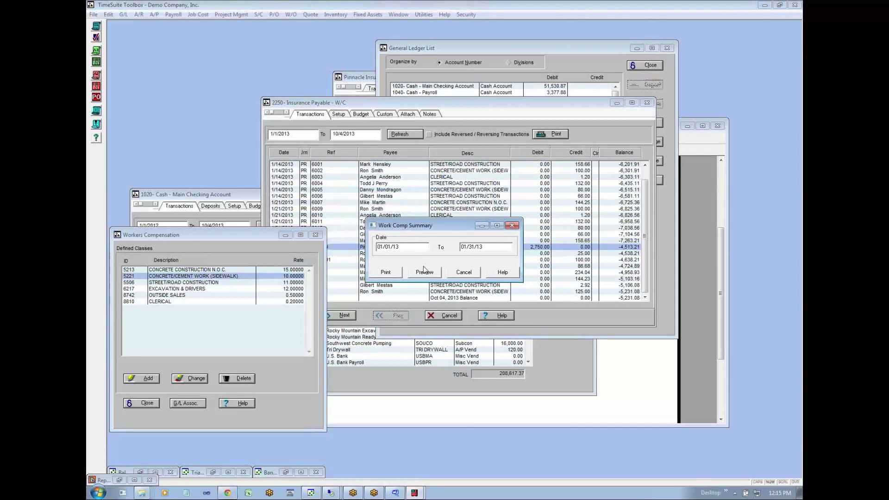
left_click(425, 272)
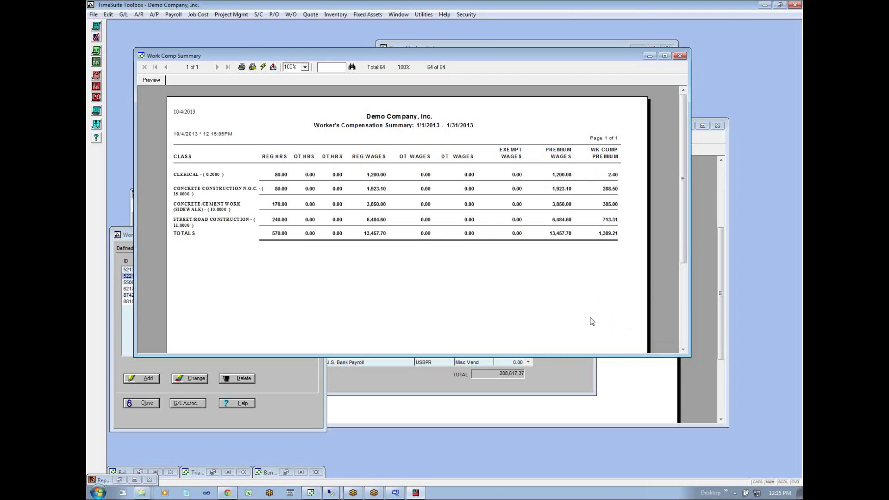
- Open the vendor Pinnacle Insurance from the vendor list, look at its invoices, and cancel out of the record
left_click(535, 369)
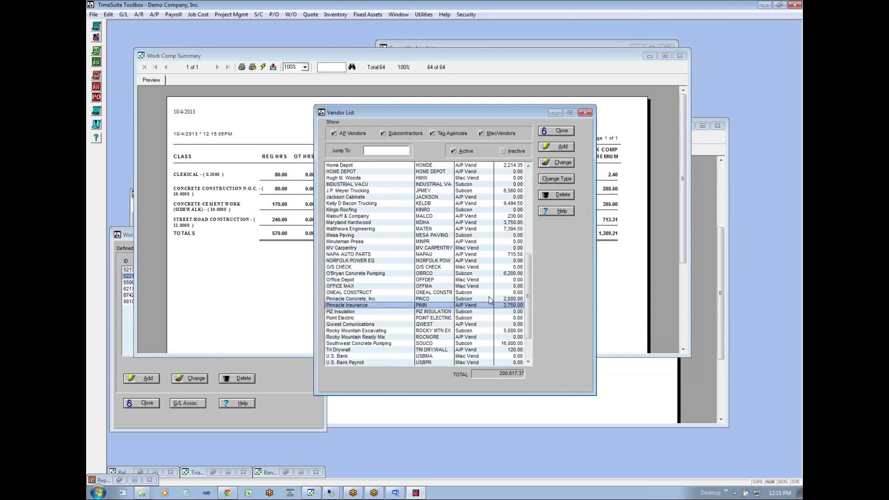
double_click(356, 306)
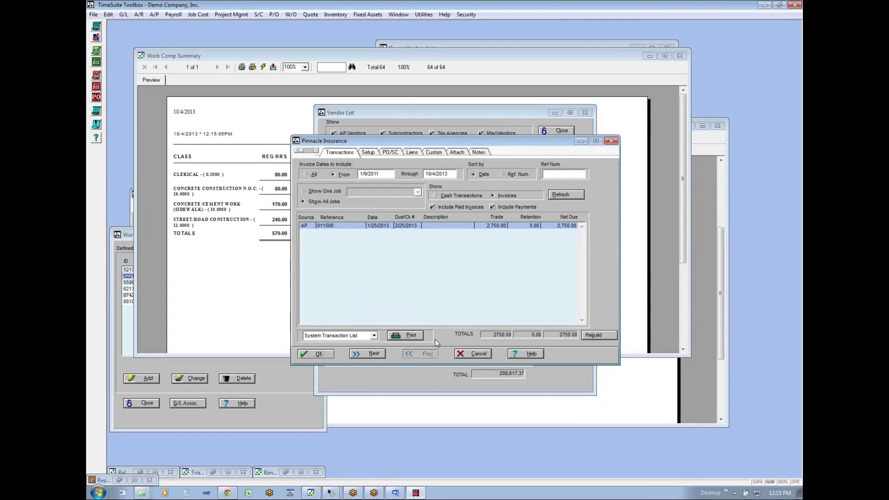
left_click(480, 354)
- Minimize the AR Aging to GL Reconciliation, General Ledger List and Work Comp Summary windows
left_click(364, 416)
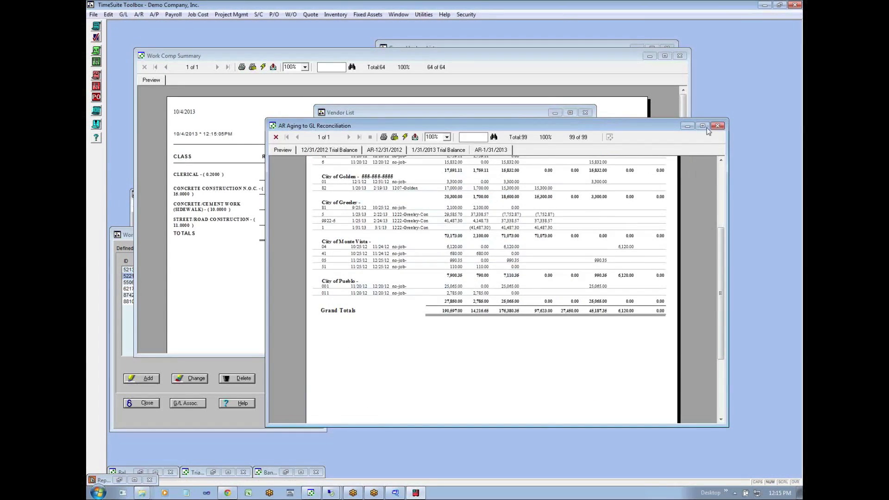
left_click(686, 127)
left_click(541, 44)
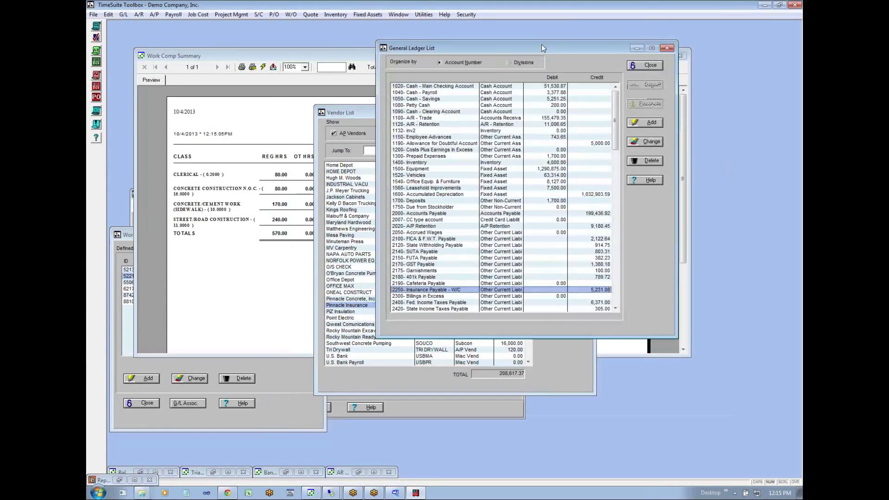
left_click(637, 49)
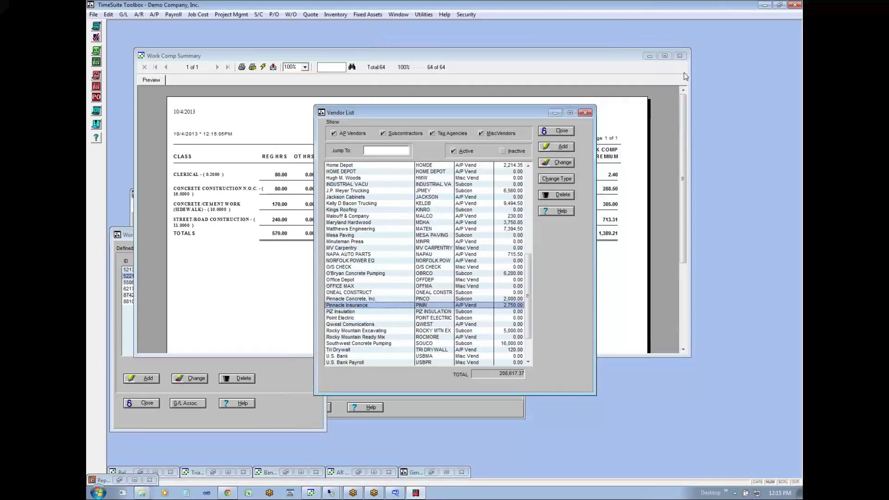
left_click(649, 56)
left_click(649, 57)
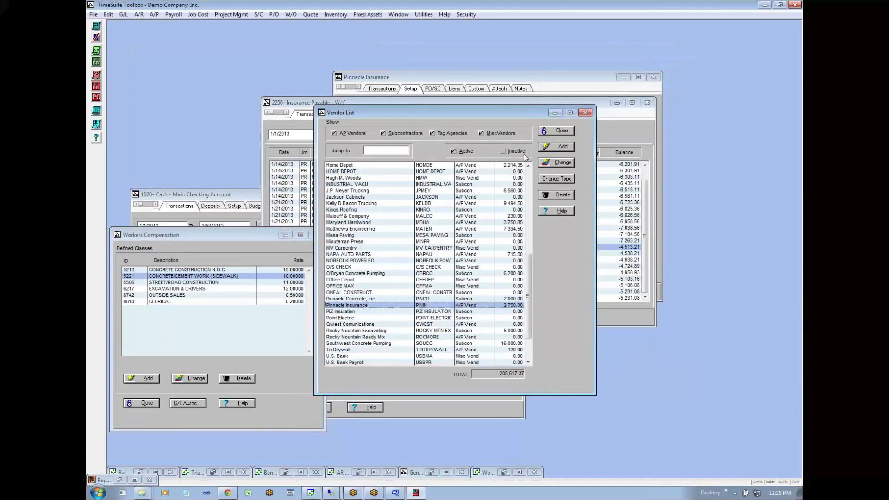
- Check the transactions in the remaining Pinnacle Insurance vendor record and close it
left_click(584, 86)
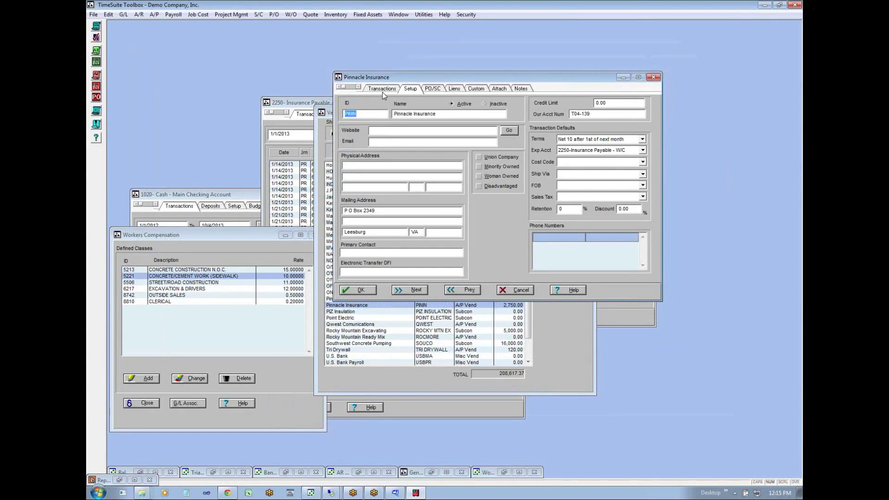
left_click(382, 91)
left_click(655, 75)
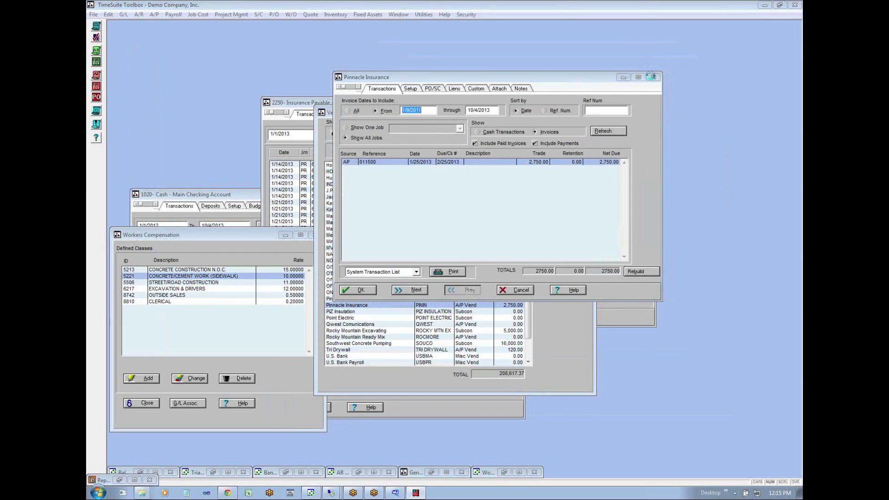
left_click(442, 279)
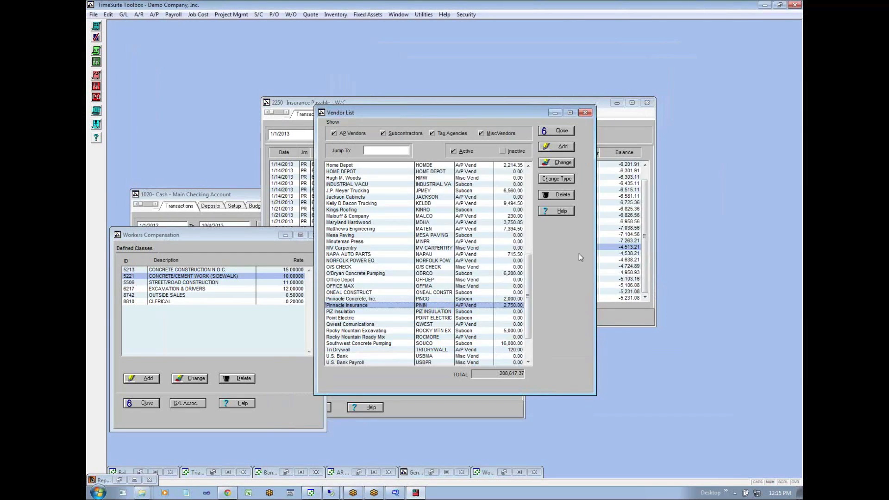
- Compare the 1/27/2013 payroll entry, the 1/25/2013 Pinnacle Insurance payment and the balance forward in account 2250 Insurance Payable - W/C
left_click(602, 249)
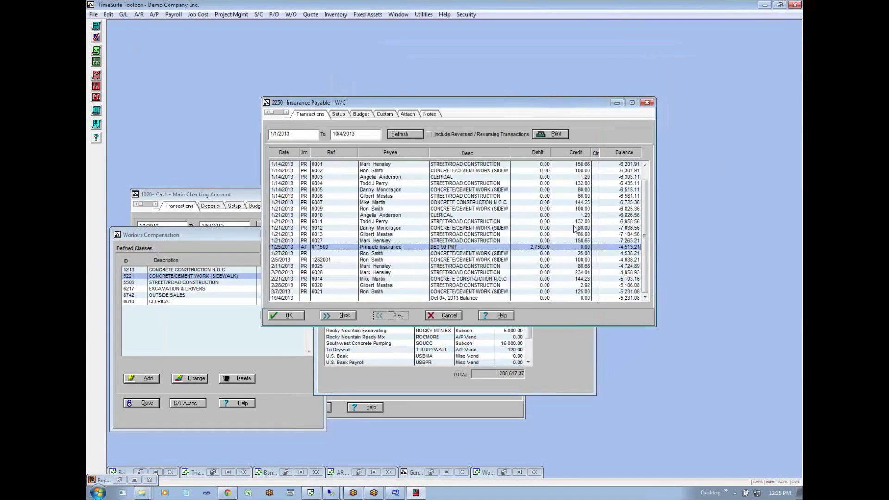
left_click(292, 258)
left_click(296, 253)
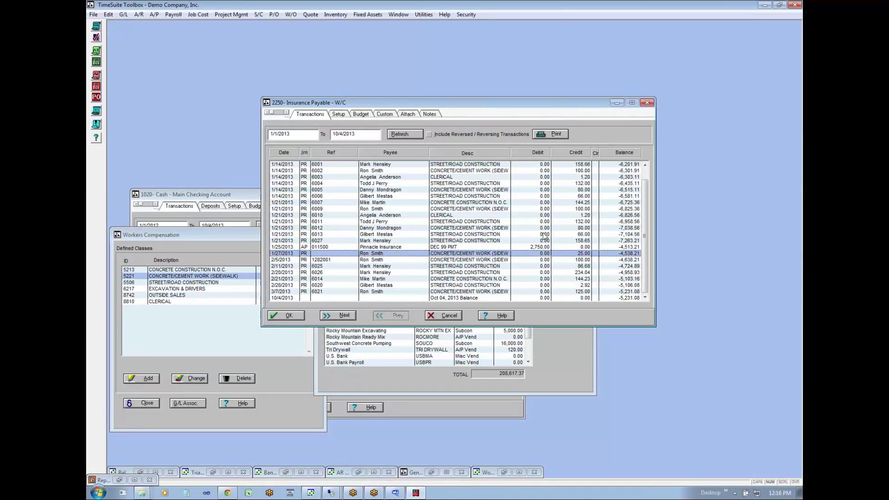
left_click(533, 248)
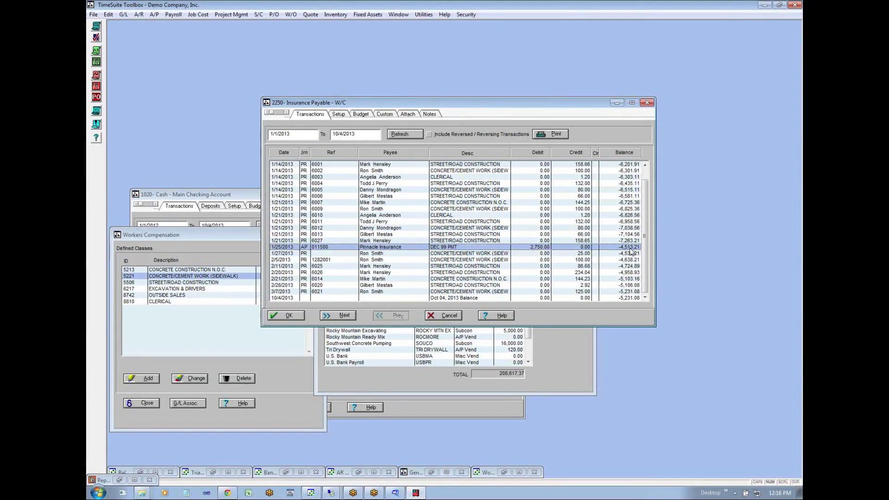
scroll(645, 224, "up", 2)
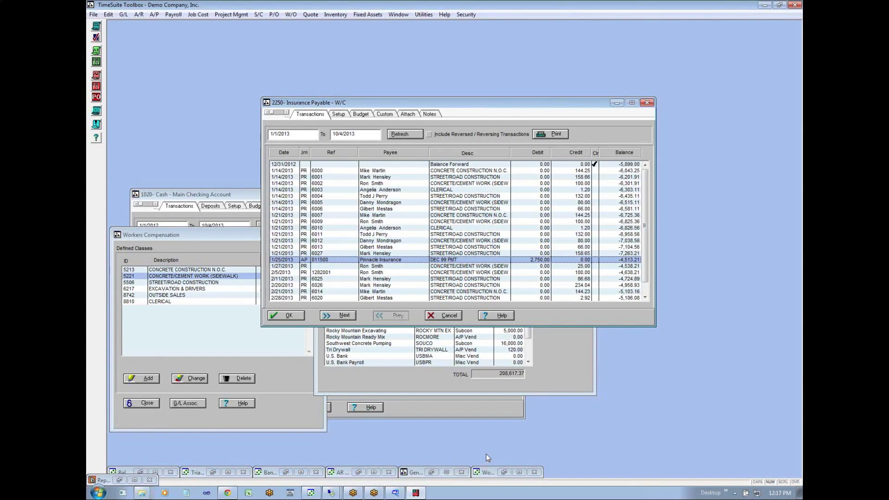
- Move the 2250 account window aside and switch to the Google Sheets working papers in Chrome to view the workmans comp policy period line
left_click_drag(514, 110, 569, 54)
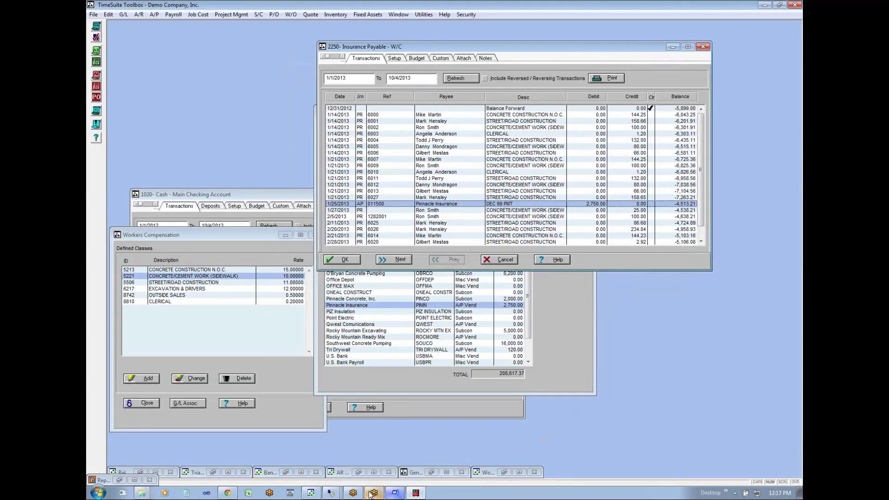
mouse_move(380, 493)
left_click(227, 492)
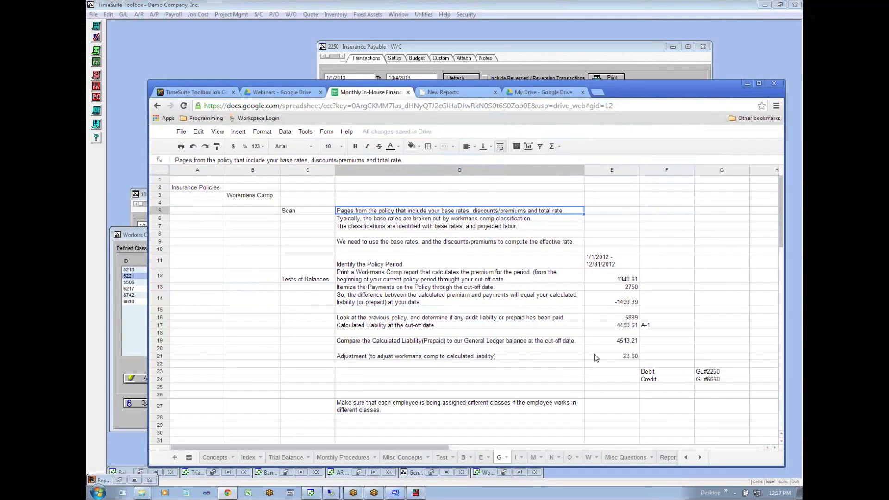
left_click(487, 250)
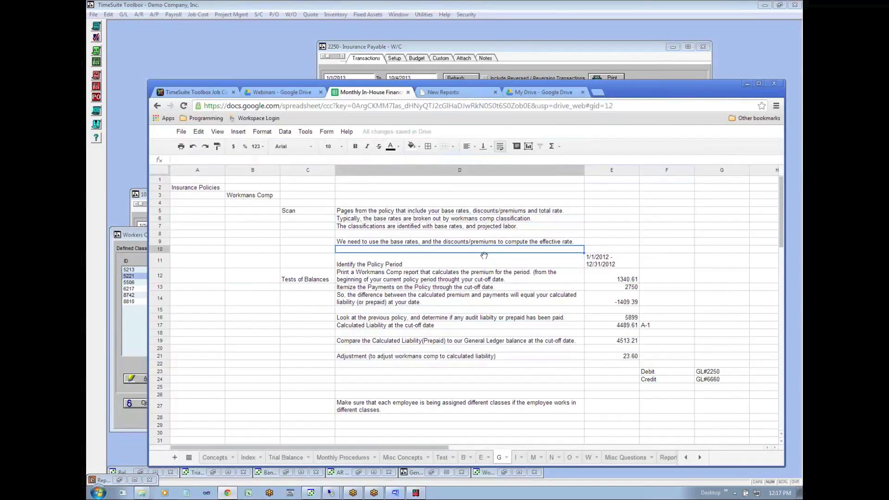
left_click(485, 257)
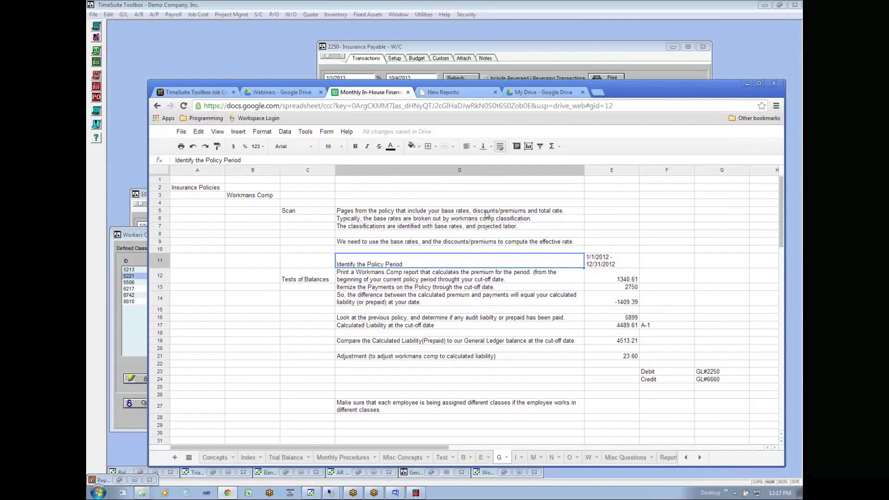
- Read the Scan instructions in rows 5 to 9 on policy pages, base rates, classifications and computing the effective rate
left_click(368, 220)
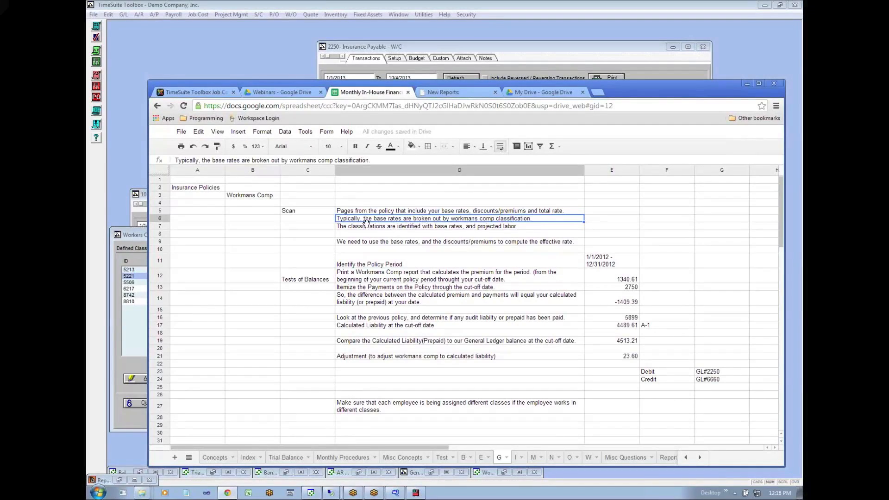
left_click(389, 213)
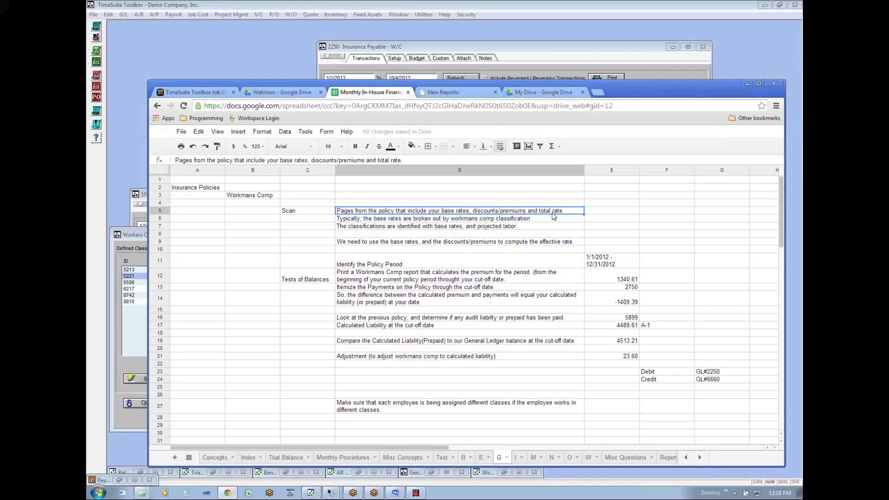
left_click(486, 226)
left_click(391, 221)
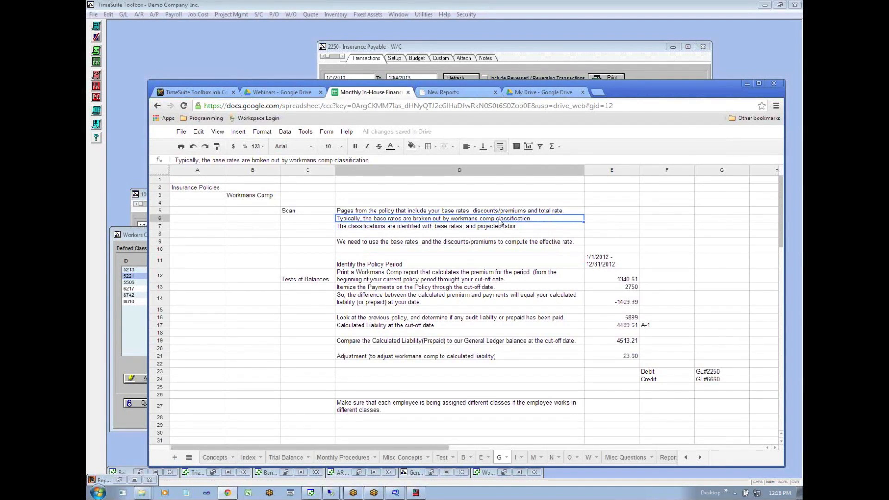
left_click(422, 235)
left_click(391, 227)
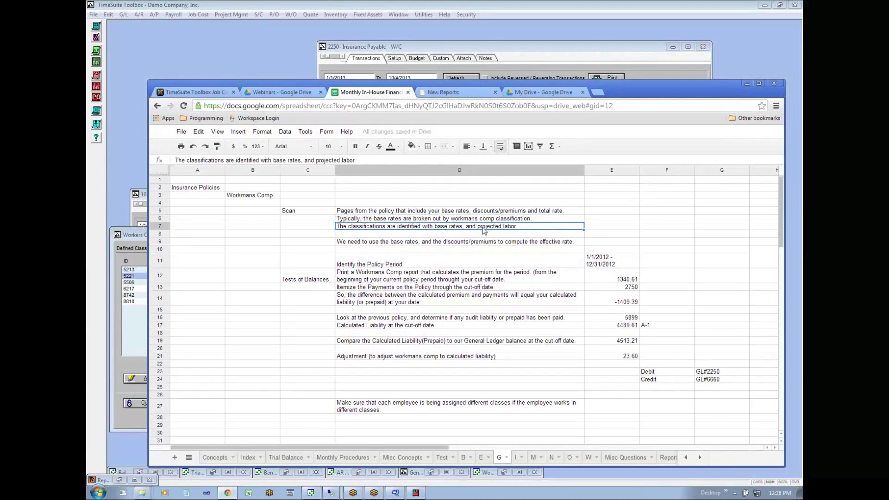
left_click(478, 244)
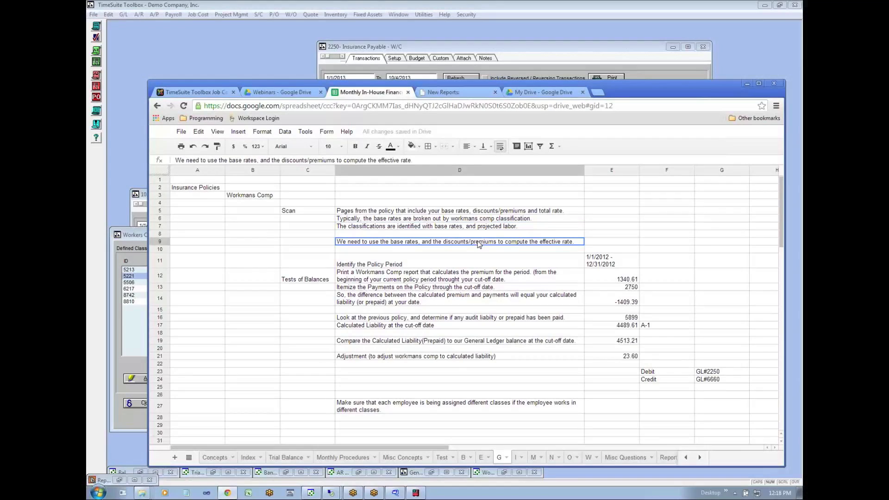
left_click(472, 252)
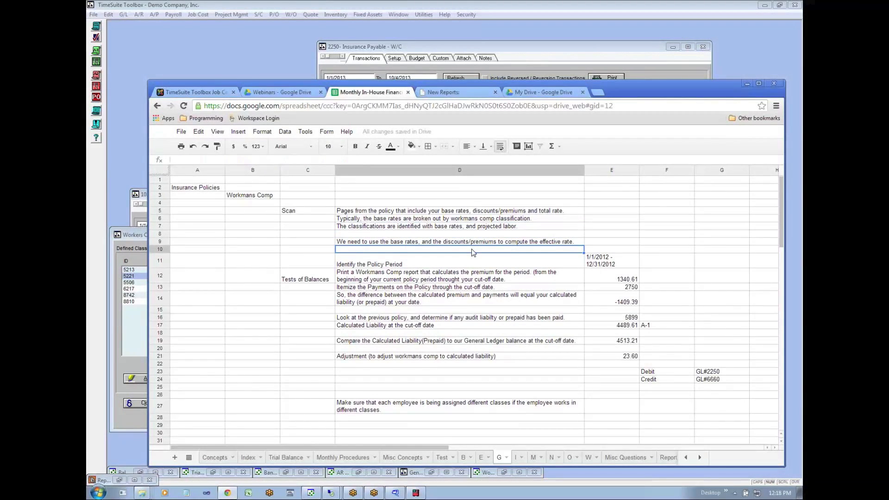
key("Down")
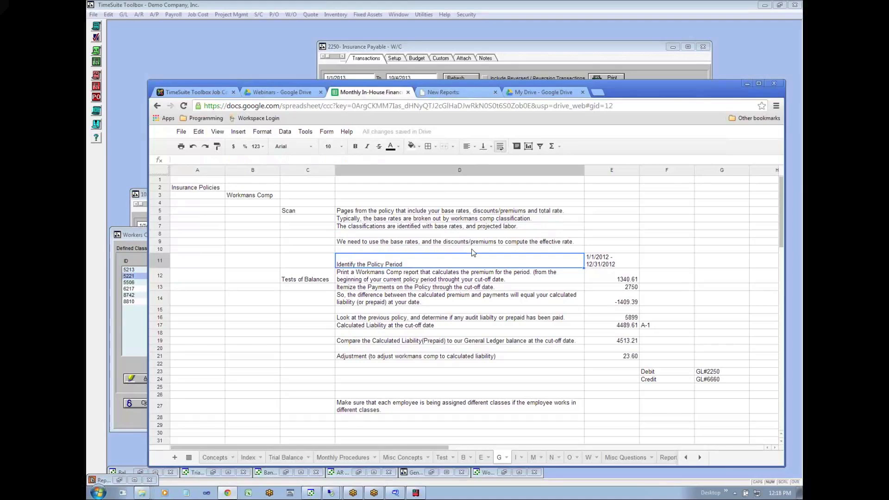
key("Up")
key("Up")
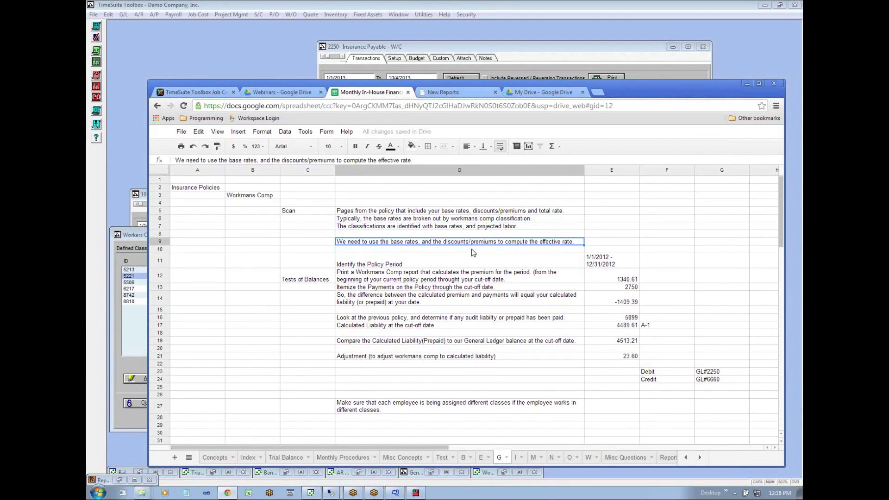
- Review the policy period in row 11 and the row 12 instruction to print a workmans comp premium report
left_click(550, 266)
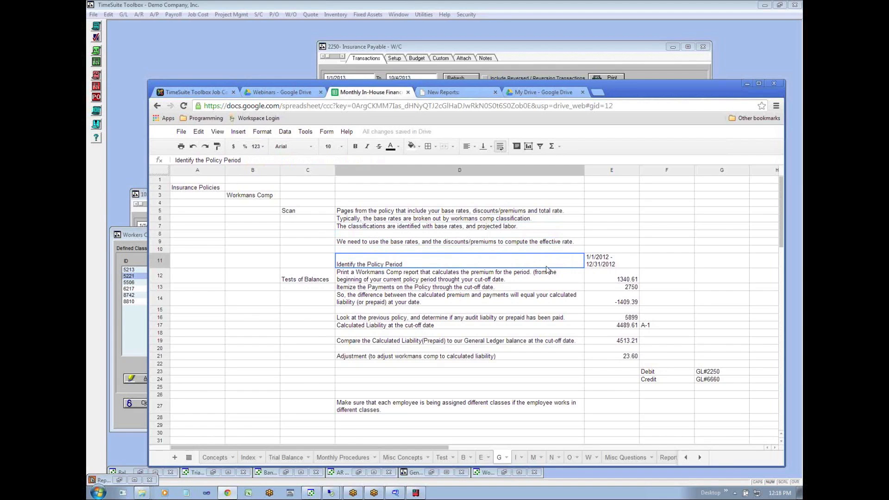
key("Down")
key("Up")
key("Right")
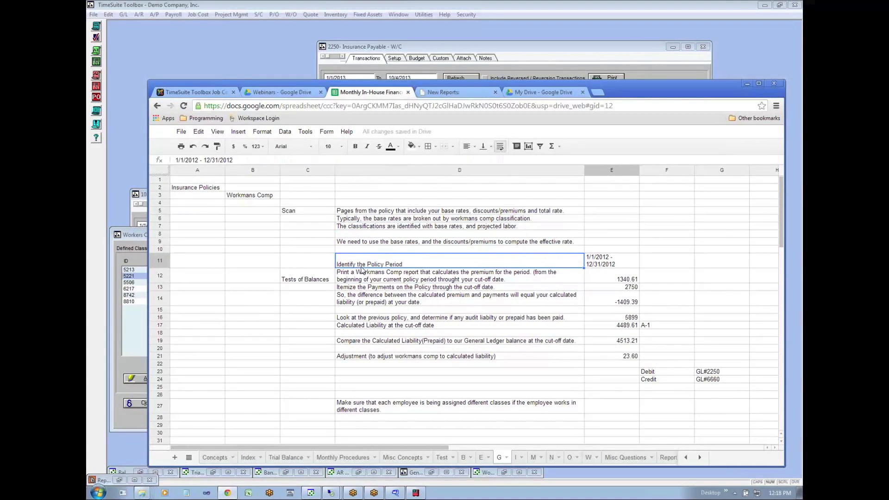
left_click(362, 273)
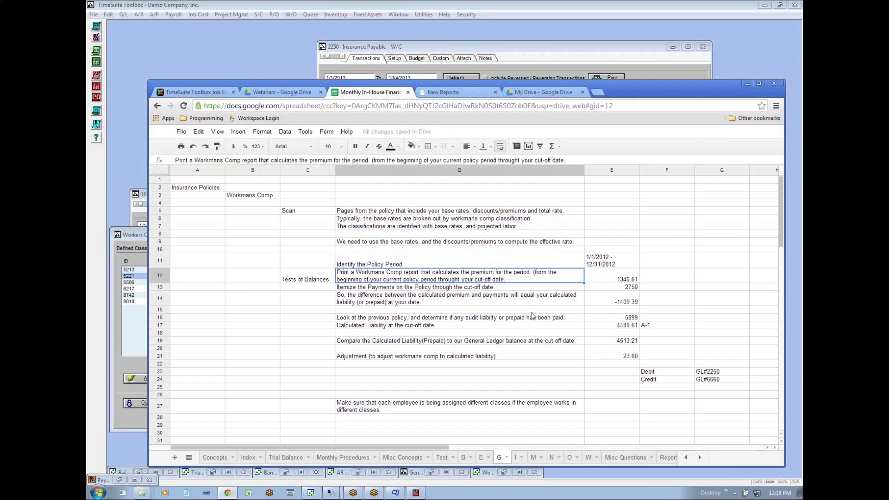
- Review the calculated premium, the policy payments and the resulting difference in rows 12 to 14 of the workmans comp test
left_click(612, 278)
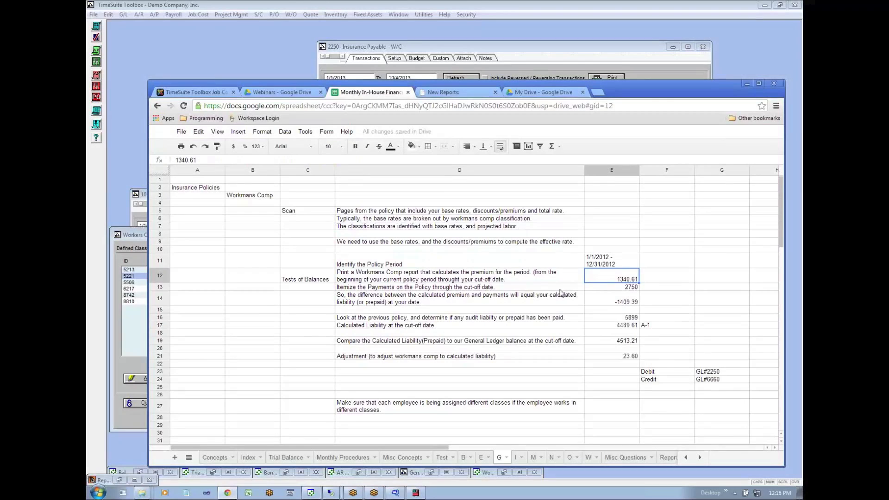
left_click(438, 288)
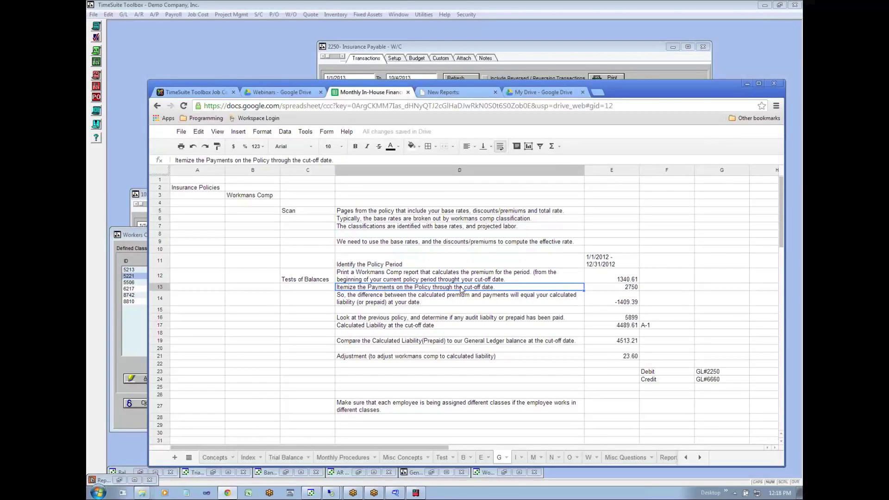
left_click(636, 289)
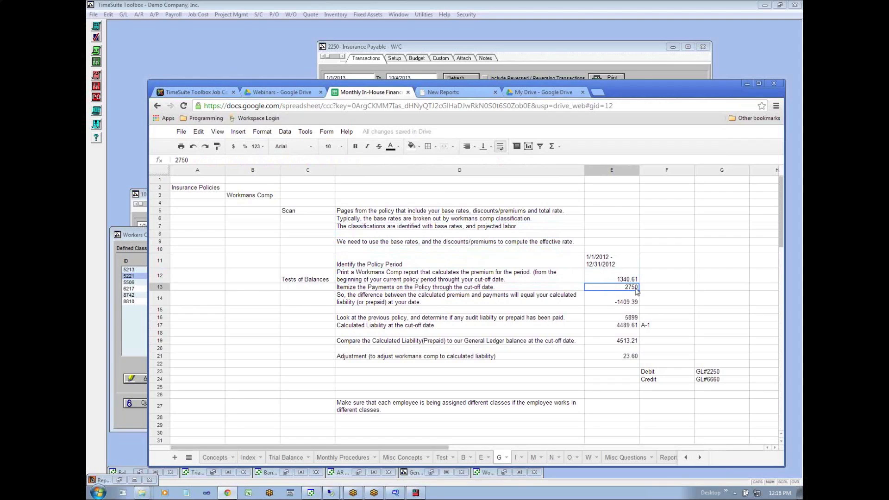
left_click(376, 305)
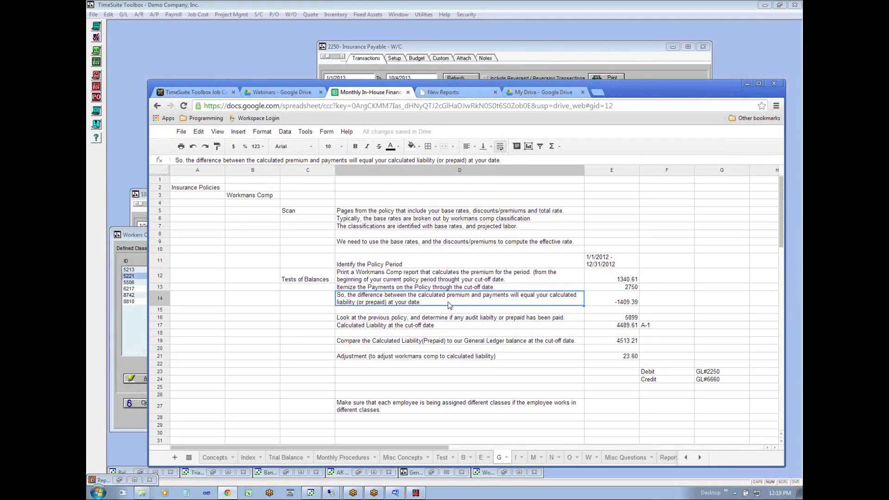
left_click(607, 303)
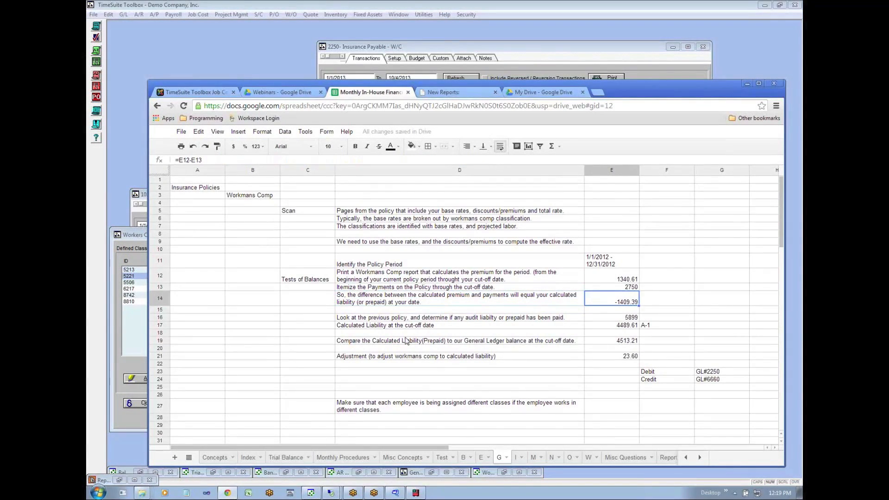
- Examine the previous policy's audit liability in row 16 against the calculated liability in row 17 and the policy period in row 11
left_click(365, 318)
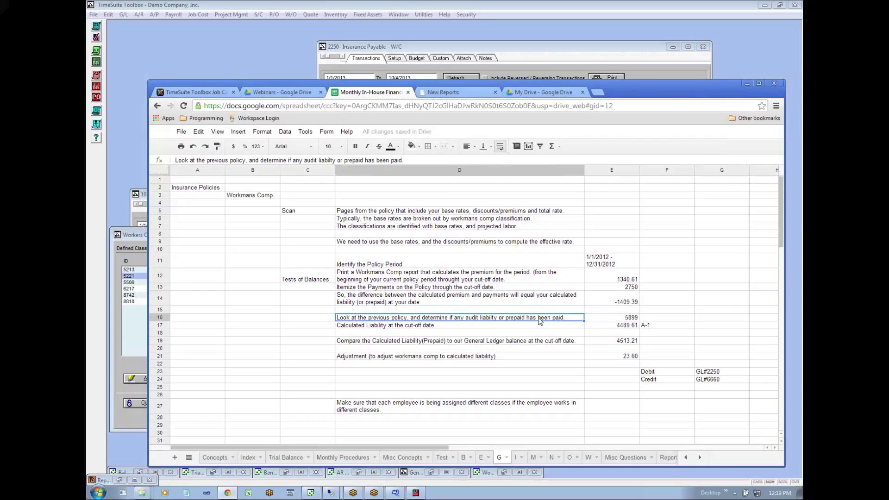
left_click(632, 318)
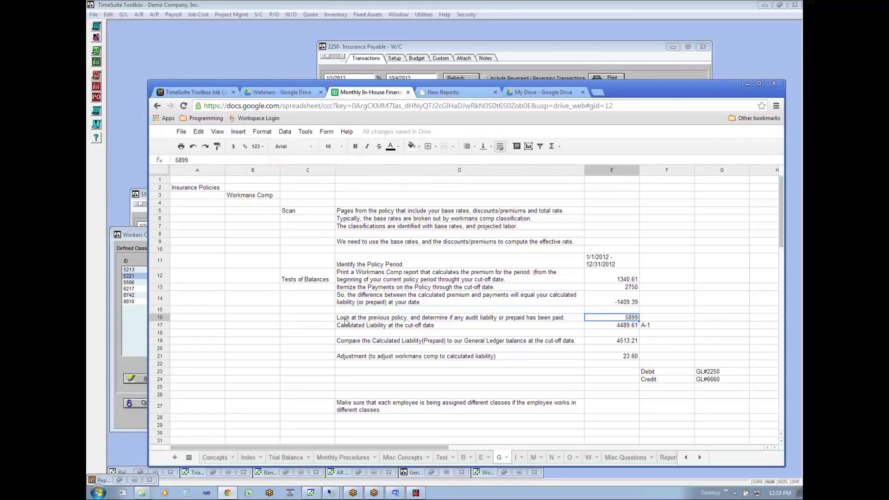
left_click(633, 326)
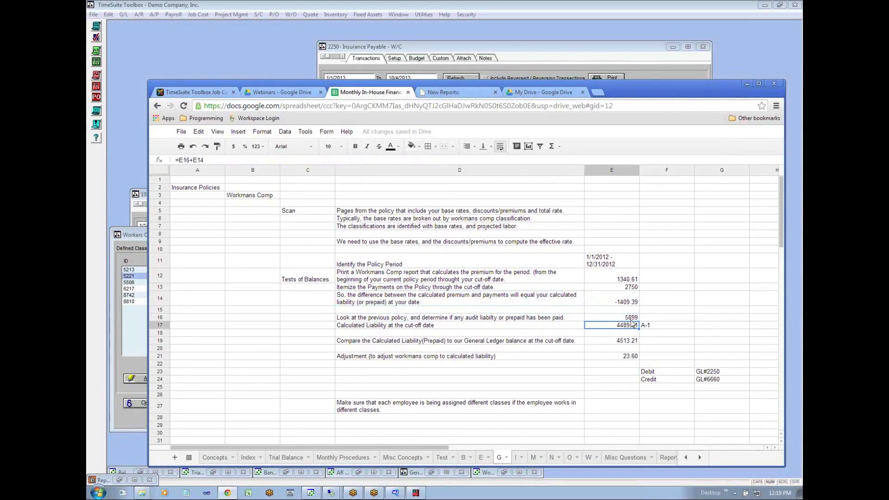
left_click(632, 319)
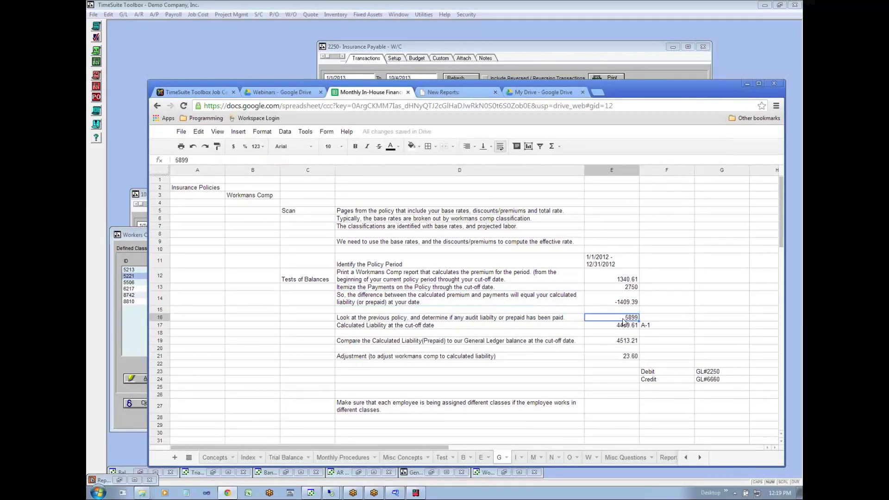
left_click(421, 320)
left_click(613, 319)
left_click(594, 262)
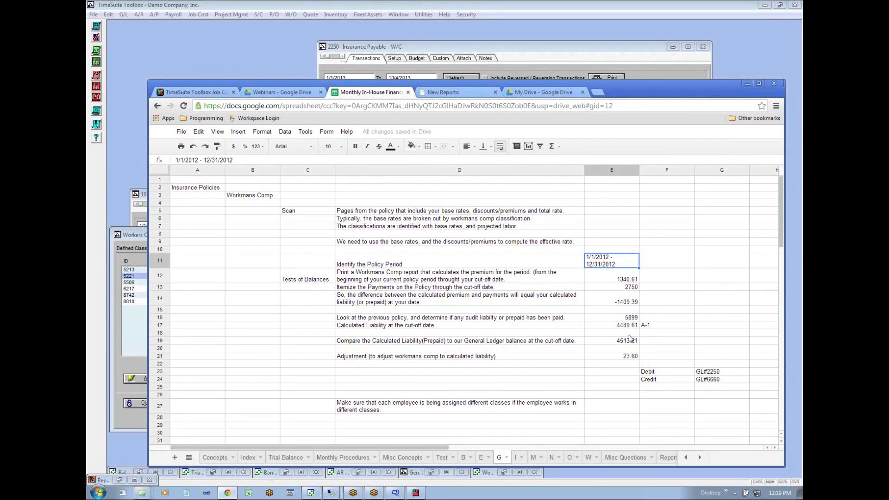
left_click(629, 320)
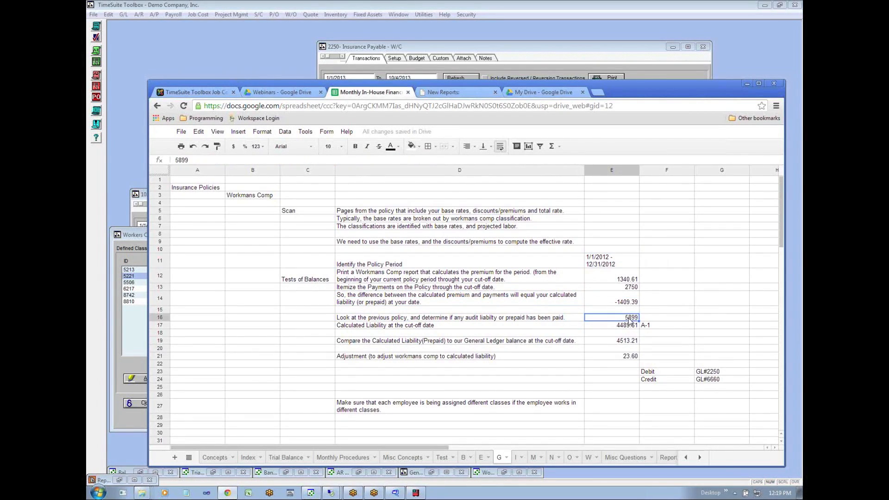
- Compare the General Ledger balance in row 19 with the calculated liability in row 17
left_click(370, 343)
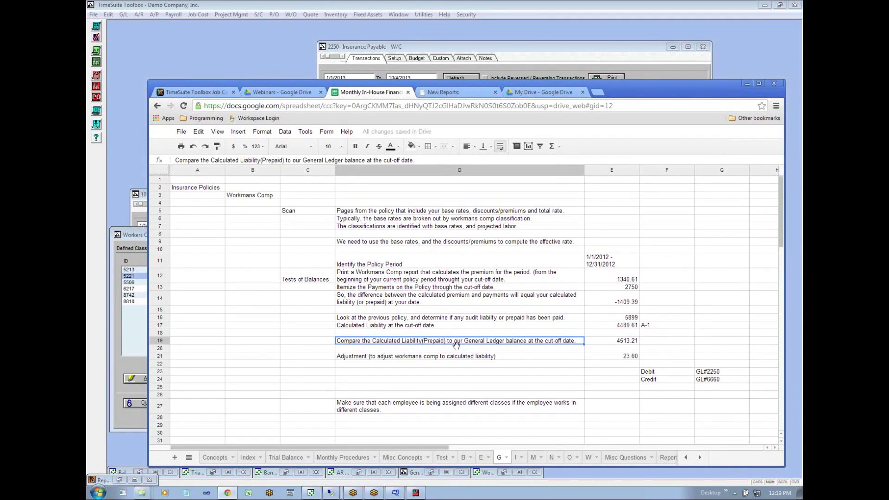
left_click(617, 341)
left_click(618, 327)
left_click(611, 344)
- Review the row 21 adjustment and its debit and credit accounts, GL#2250 and GL#6660
left_click(456, 359)
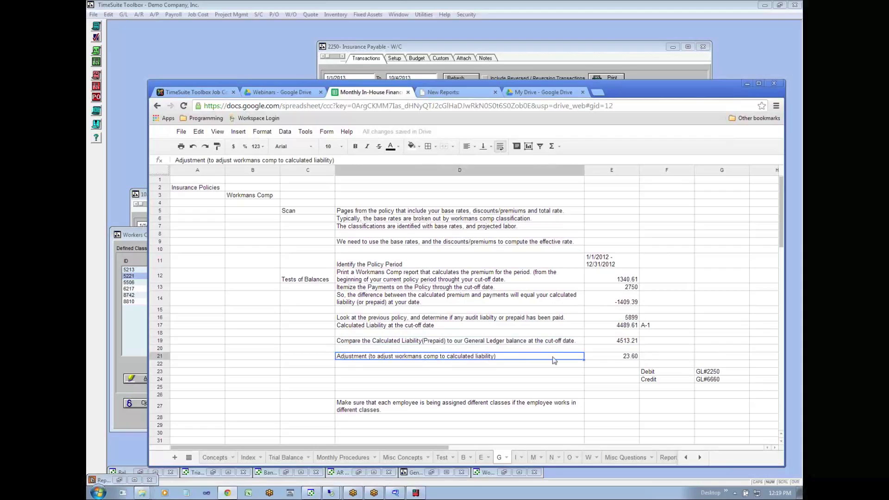
left_click(612, 358)
left_click(669, 373)
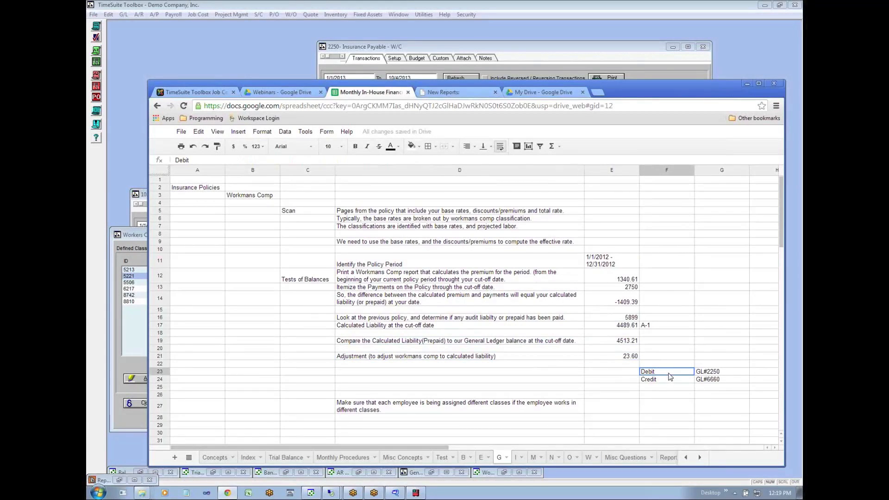
left_click(704, 374)
left_click(704, 380)
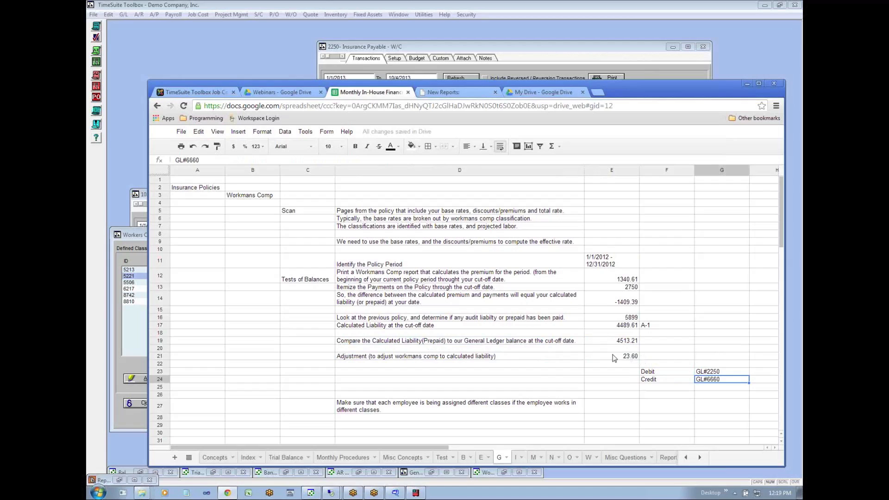
- Trace the A-1 reference to the Workmans Comp Payable line on the Trial Balance sheet, and compare it with rows 17 and 19 of sheet G
left_click(644, 327)
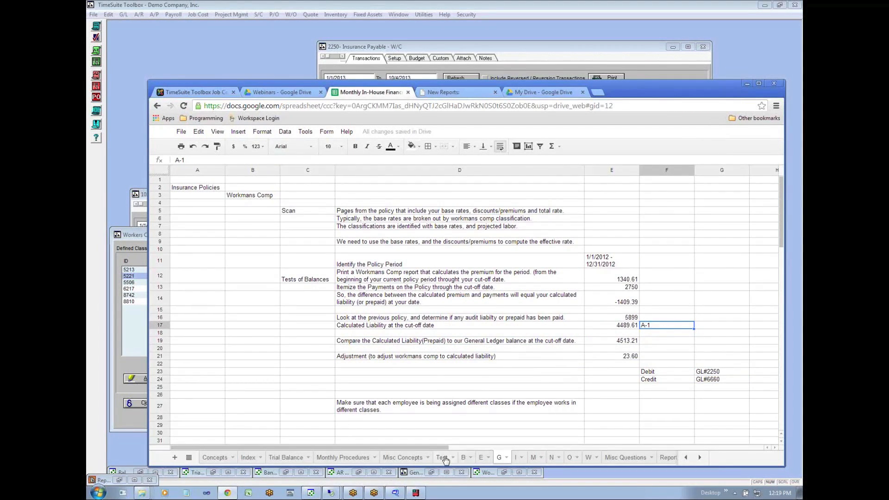
left_click(286, 458)
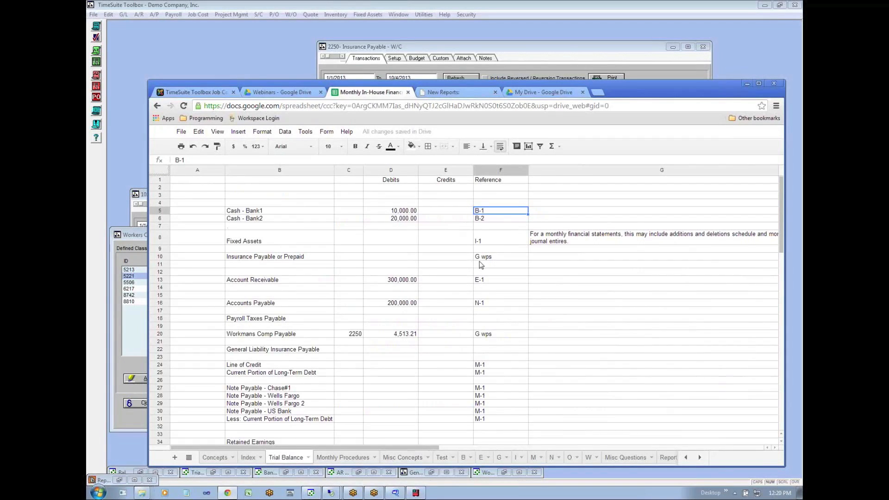
left_click(482, 335)
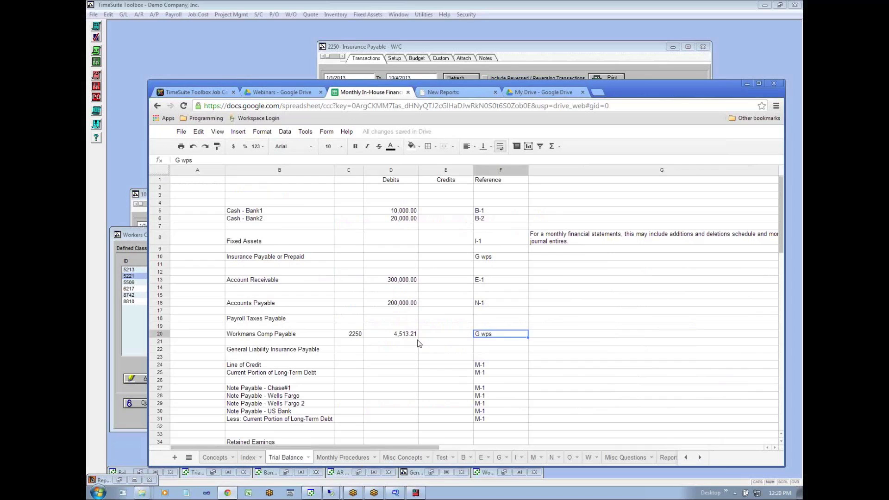
left_click(398, 336)
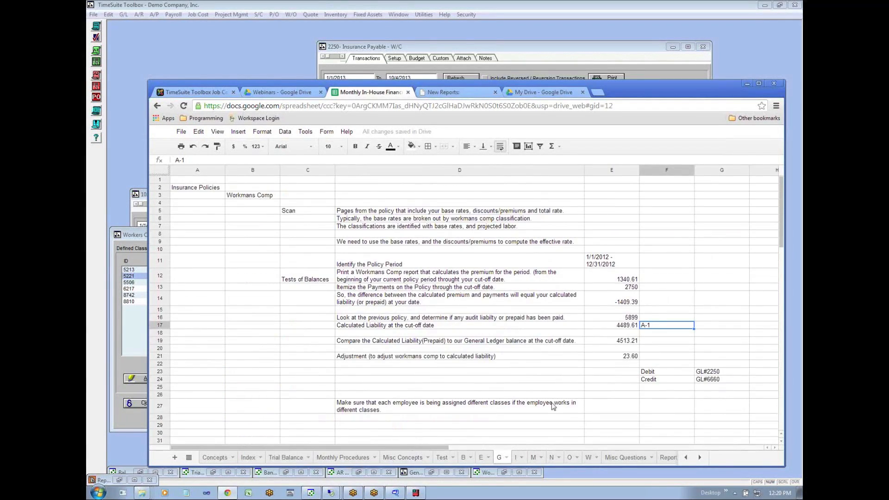
left_click(618, 342)
left_click(621, 327)
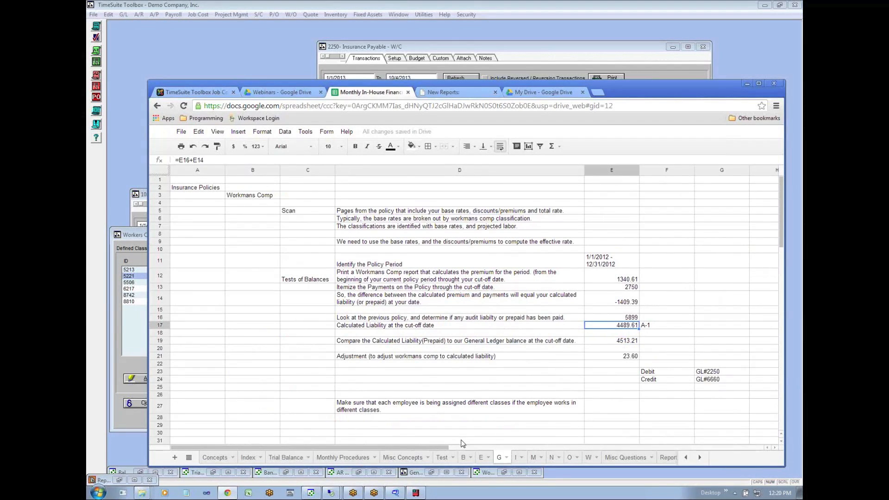
- Change the Workmans Comp Payable reference on the Trial Balance sheet to G-1
left_click(287, 458)
left_click(480, 338)
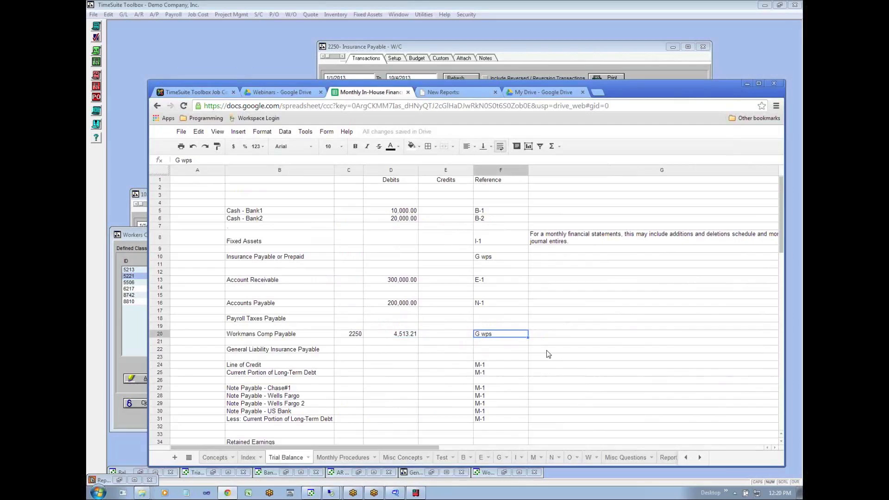
type("G-1")
key("Return")
- Set the Workmans Comp Payable debit on the Trial Balance sheet to the calculated liability from sheet G, 4489.61
key("Up")
key("Left")
key("Left")
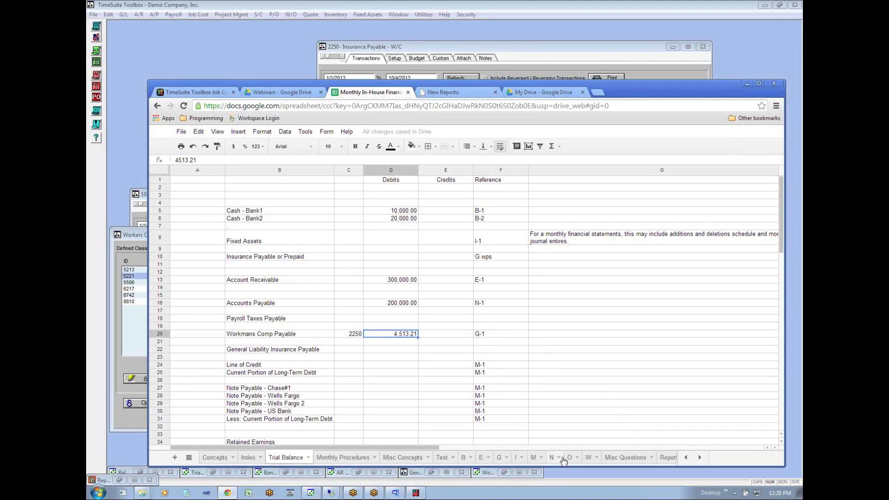
left_click(499, 458)
left_click(286, 458)
type("448")
key("BackSpace")
type("9.61")
key("Return")
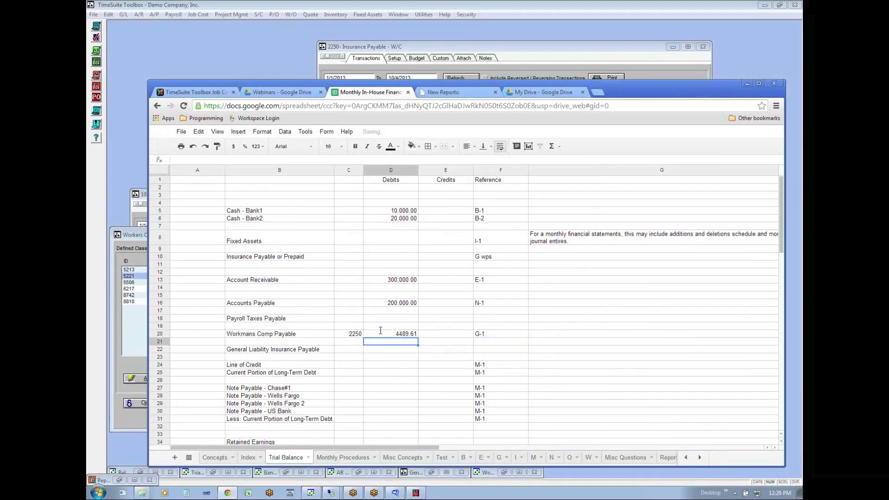
left_click(400, 334)
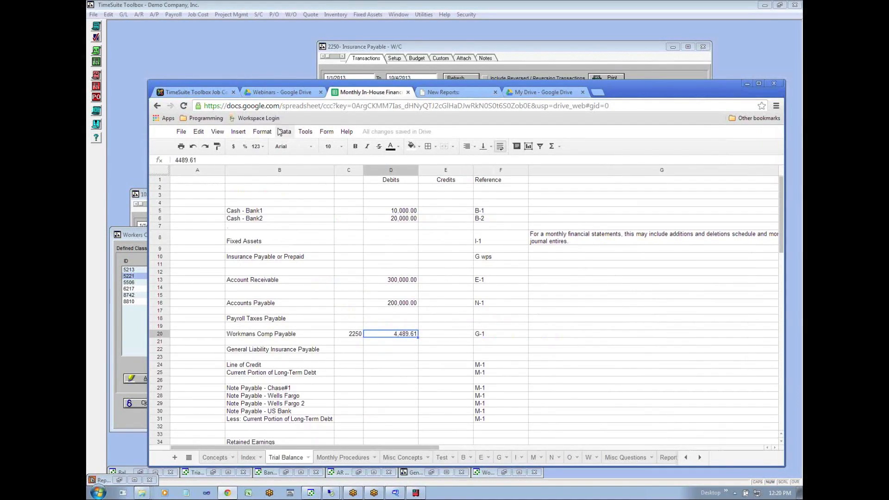
- Locate the General Liability Insurance Payable line on the Trial Balance, and switch to TimeSuite Toolbox to open the payroll General Liability classes
left_click(390, 350)
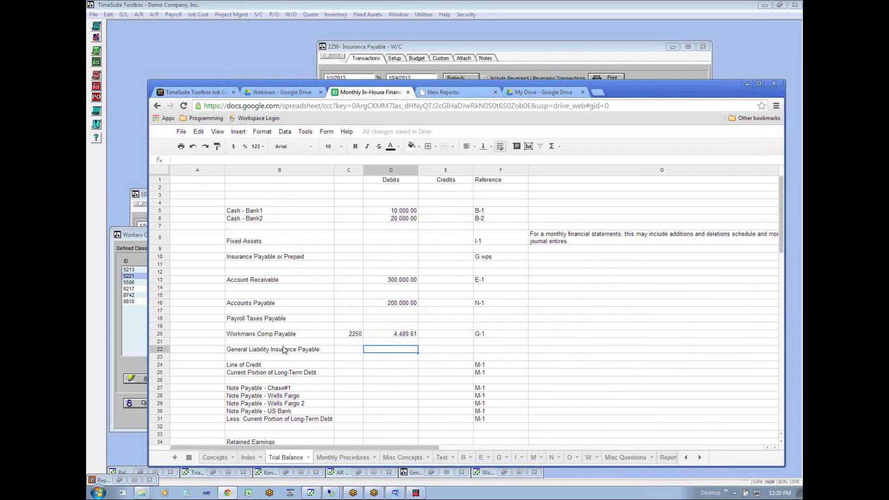
left_click(260, 335)
left_click(260, 350)
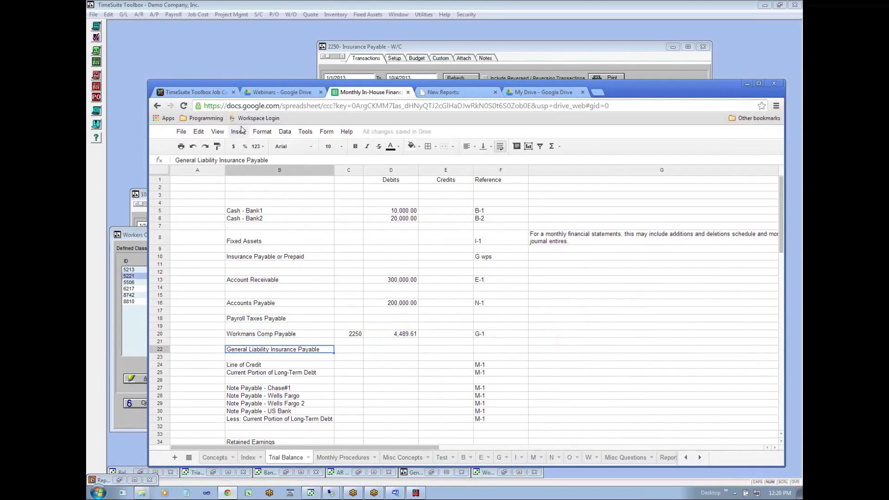
left_click(231, 66)
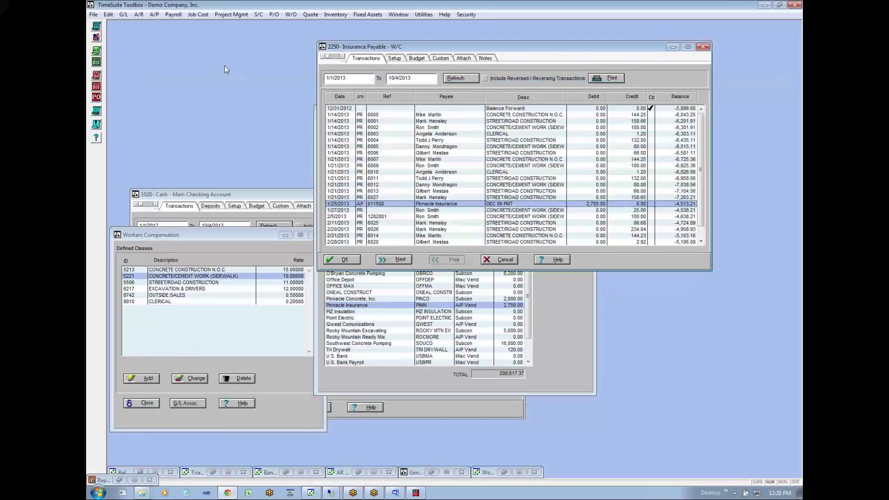
left_click(174, 14)
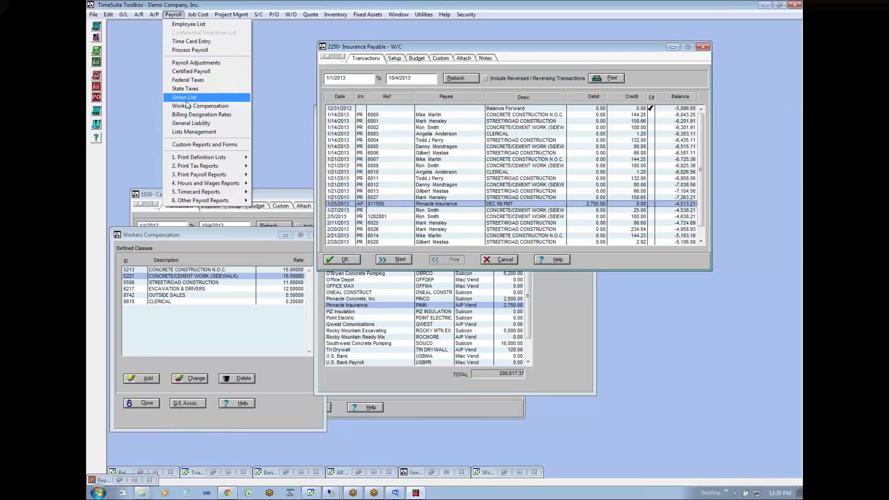
left_click(206, 124)
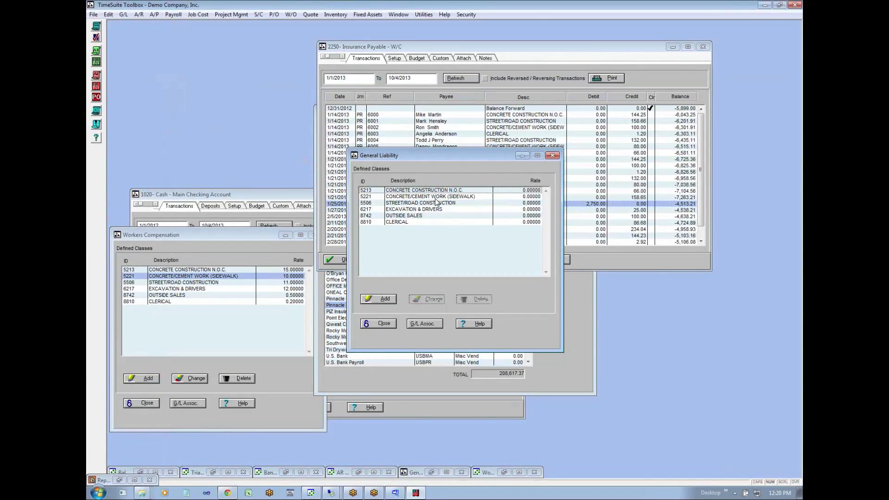
- View the rate settings of general liability class 5506 STREET/ROAD CONSTRUCTION, and close them without saving
double_click(481, 203)
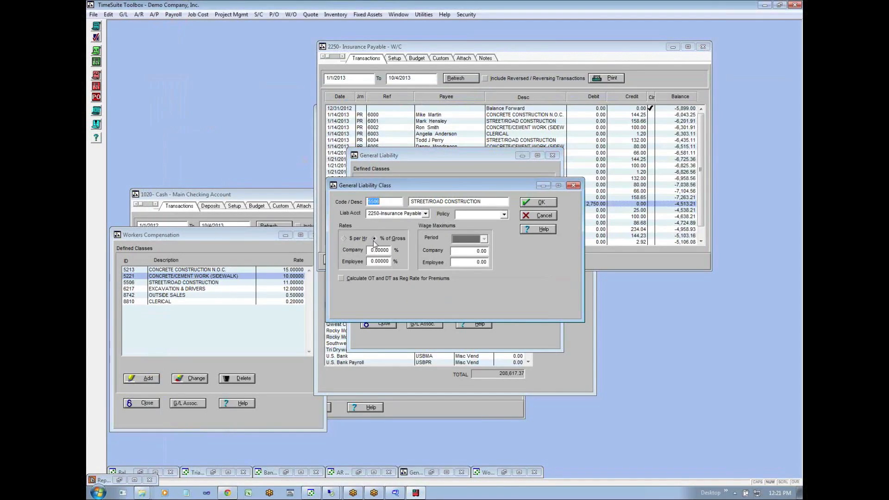
left_click(372, 249)
left_click(526, 215)
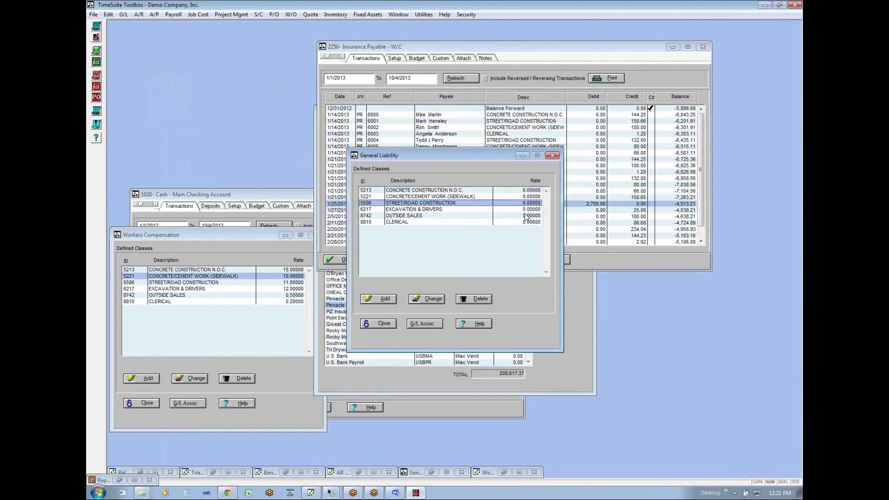
- Check the G/L expense associations for general liability, and close them without changes
left_click(449, 208)
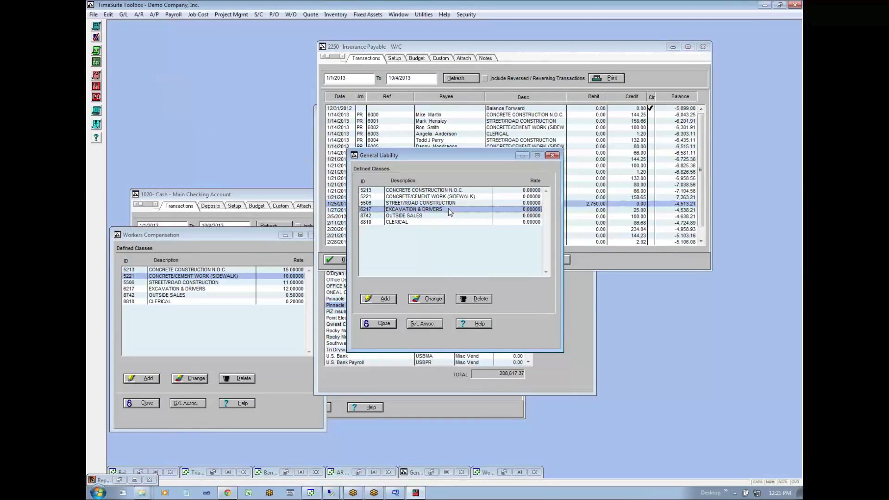
left_click(427, 204)
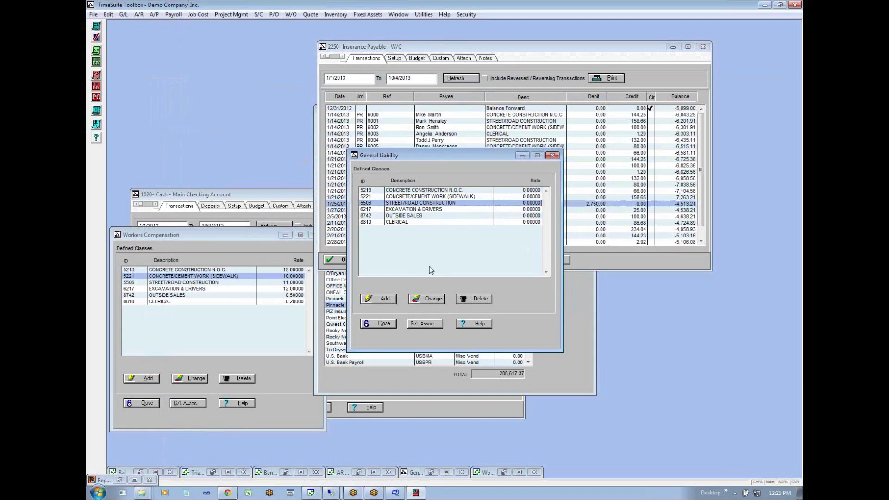
left_click(435, 324)
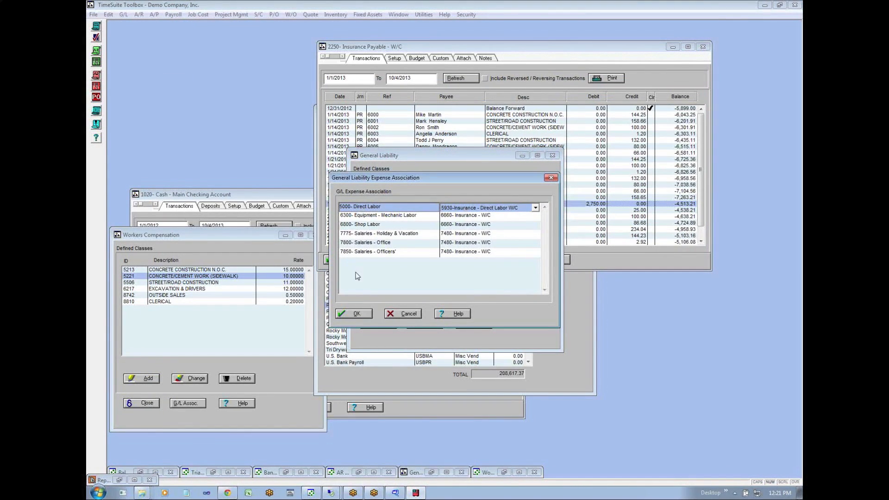
left_click(408, 315)
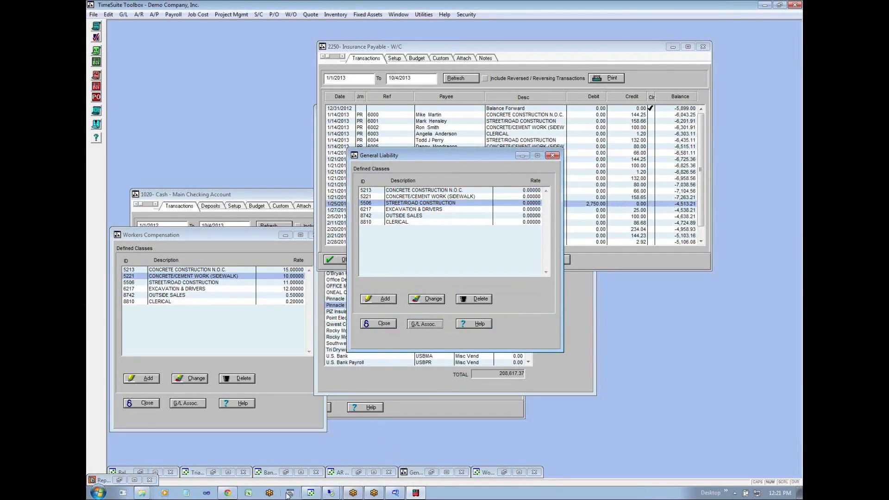
- Switch to the working papers spreadsheet in Chrome and look over the debit column of the Trial Balance sheet
mouse_move(310, 495)
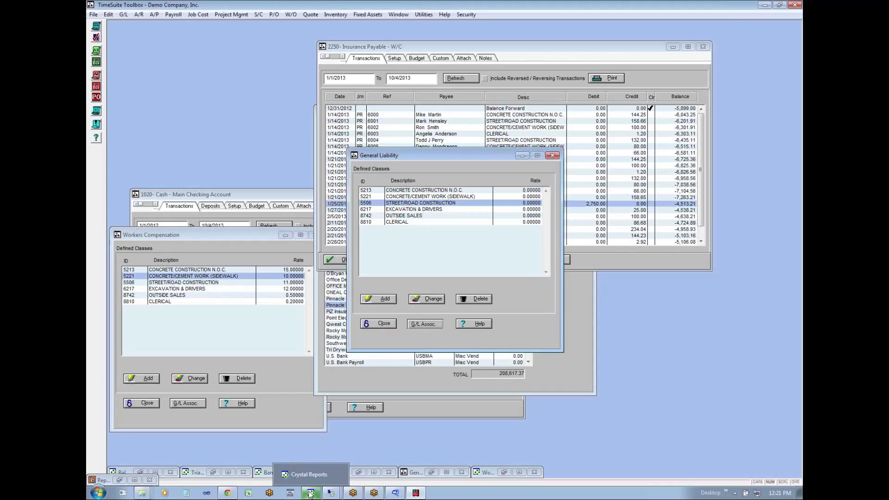
left_click(310, 494)
left_click(310, 495)
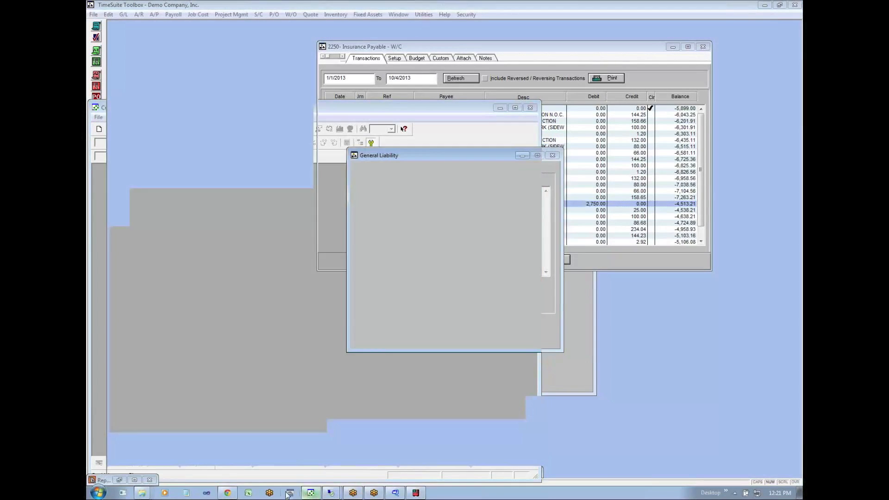
left_click(234, 494)
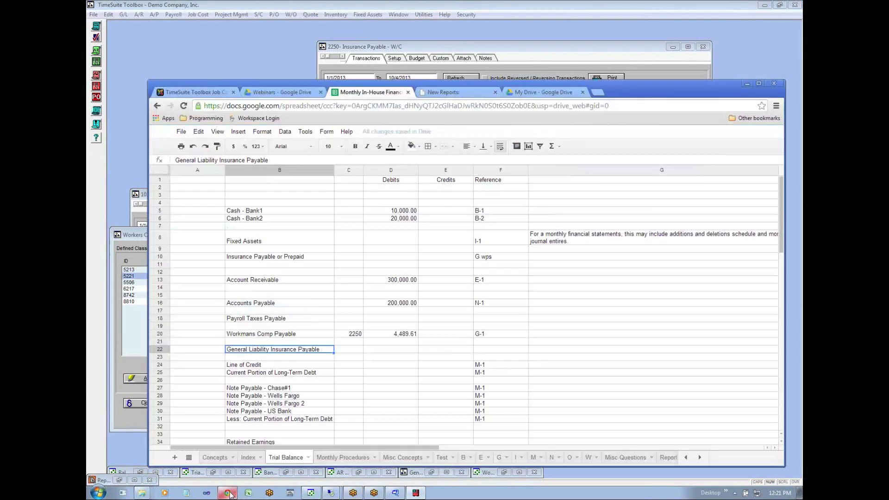
left_click(386, 367)
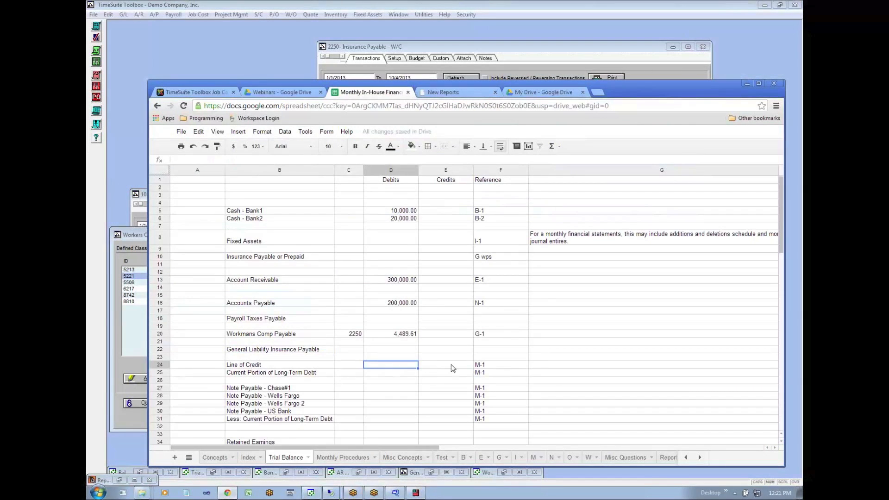
left_click(401, 374)
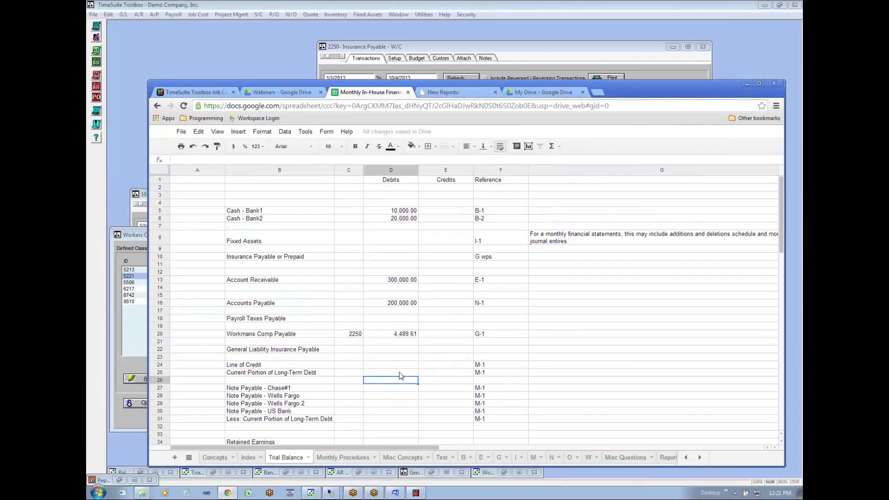
scroll(401, 376, "down", 3)
key("ctrl+Up")
key("Down")
key("ctrl+Up")
key("ctrl+Up")
key("ctrl+Up")
key("ctrl+Up")
key("ctrl+Up")
key("ctrl+Down")
key("ctrl+Down")
key("ctrl+Down")
key("ctrl+Down")
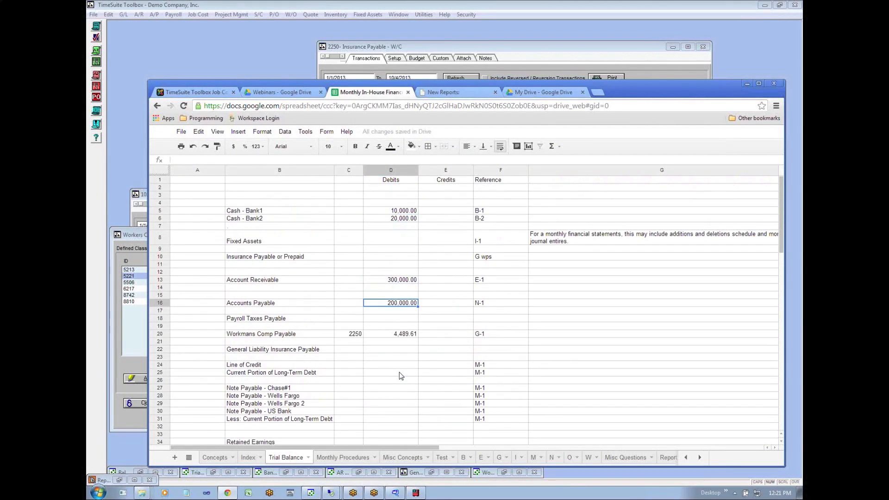
key("Up")
key("Up")
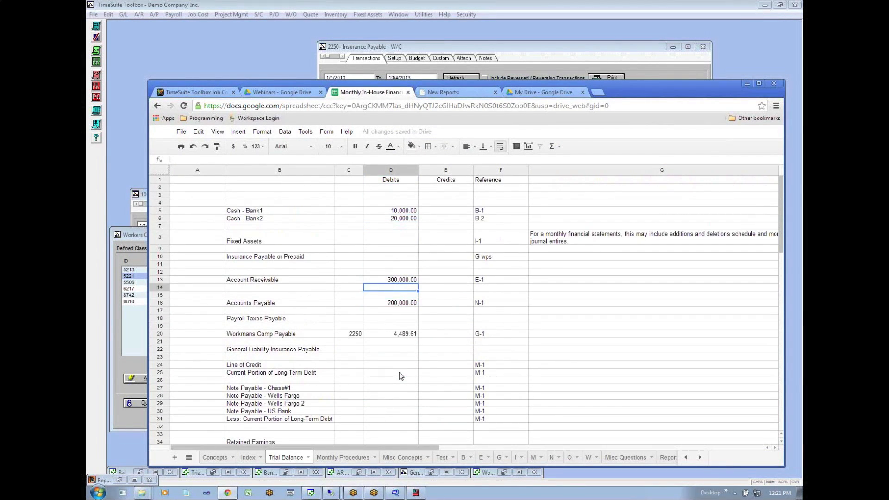
- Examine the liability and note payable lines on the Trial Balance, down past Retained Earnings, along with their debit cells
key("Left")
key("Left")
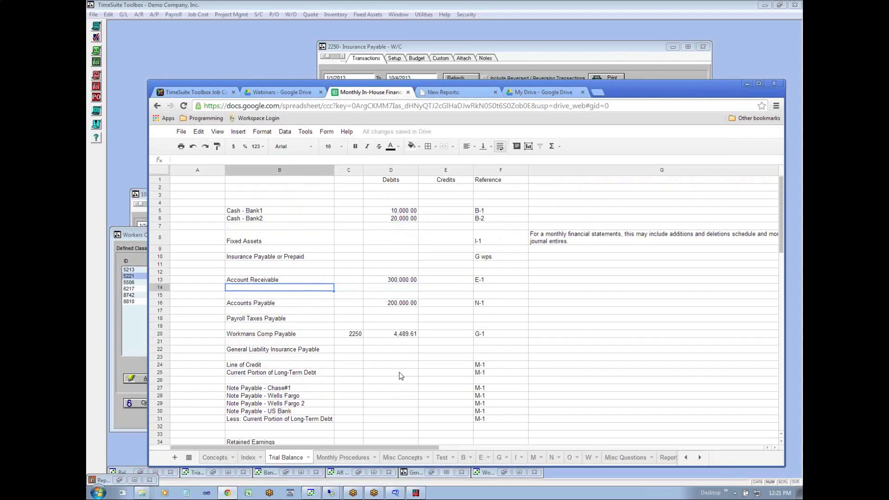
key("Down")
key("Down")
key("Down")
key("Down")
key("Down")
key("Down")
key("Down")
key("Down")
key("Down")
key("Down")
key("Down")
key("Down")
key("Down")
key("Down")
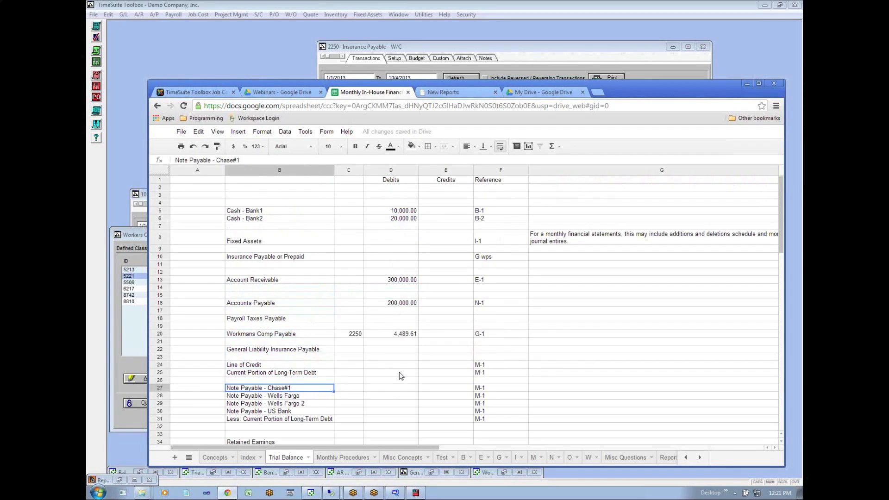
key("Down")
key("Down")
key("Down")
key("Down")
key("Down")
key("Down")
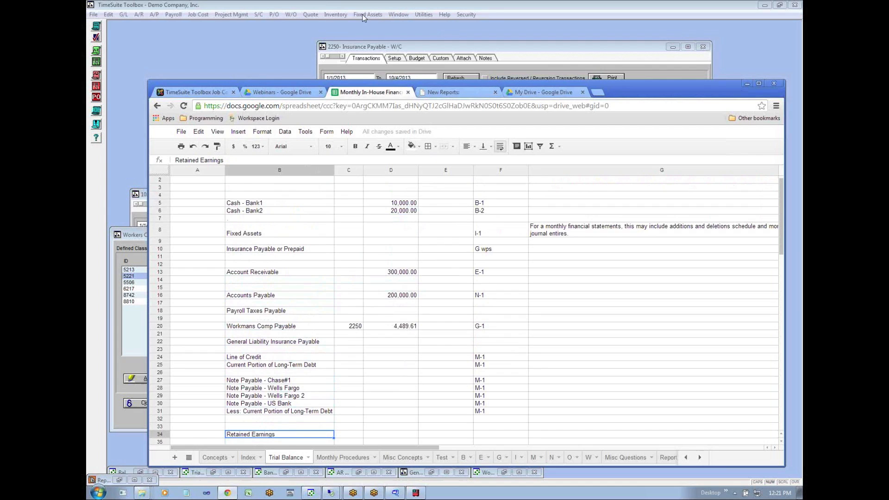
left_click(372, 368)
key("Down")
key("Down")
key("Down")
key("Up")
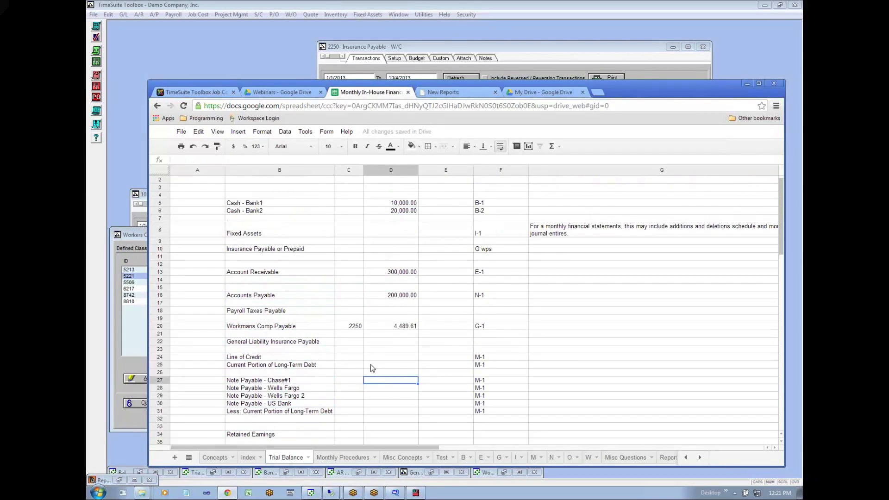
key("Down")
key("Down")
key("Down")
key("Down")
key("Down")
key("Down")
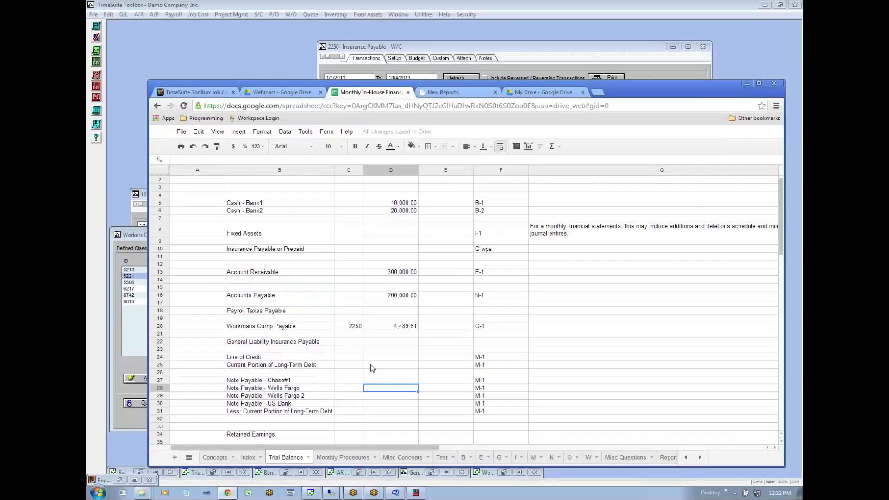
key("Down")
key("Down")
key("Down")
key("Down")
key("Down")
key("Down")
key("Down")
key("Down")
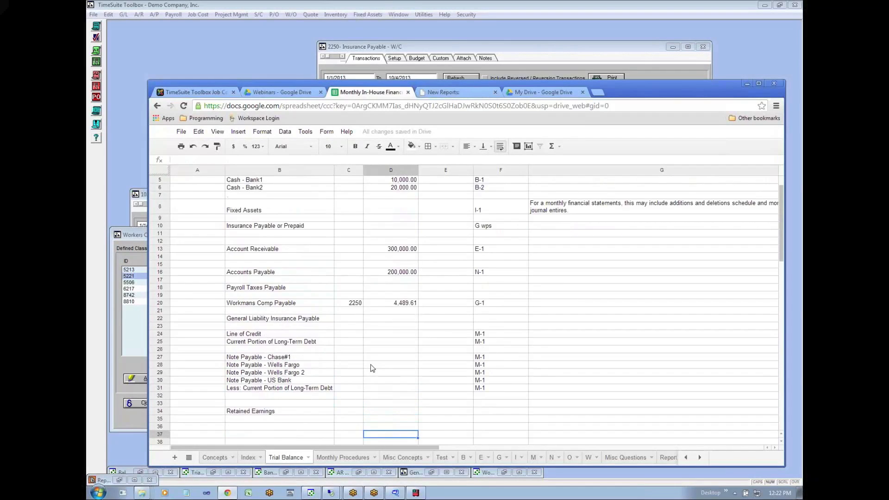
- Open sheet I and review the monthly depreciation entry, including its expense accounts, accumulated depreciation, debits and credits
left_click(517, 458)
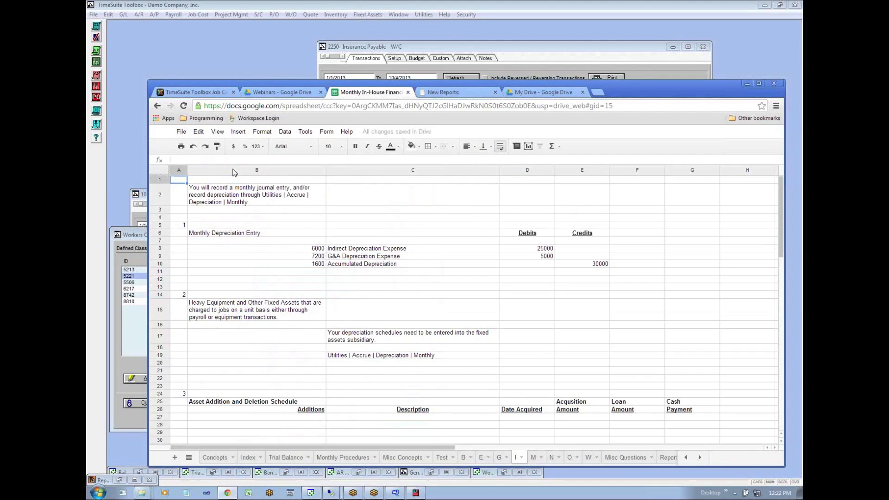
left_click(233, 201)
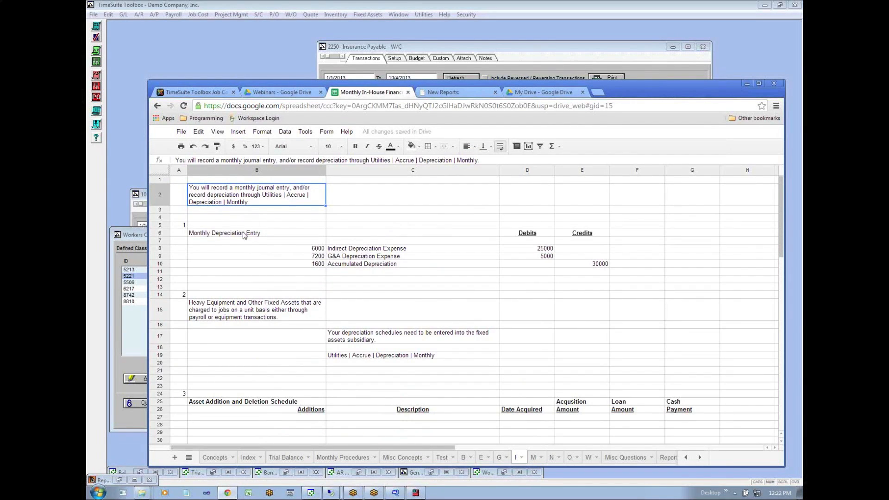
left_click(356, 251)
left_click(357, 257)
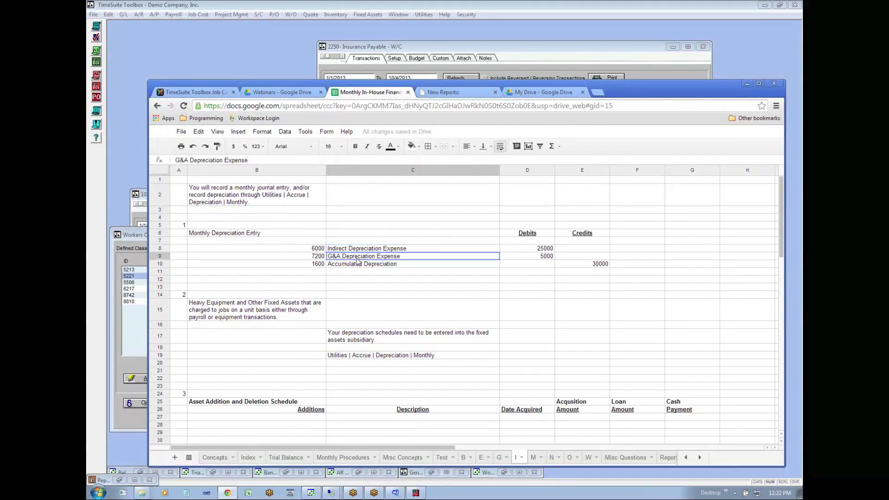
left_click(357, 265)
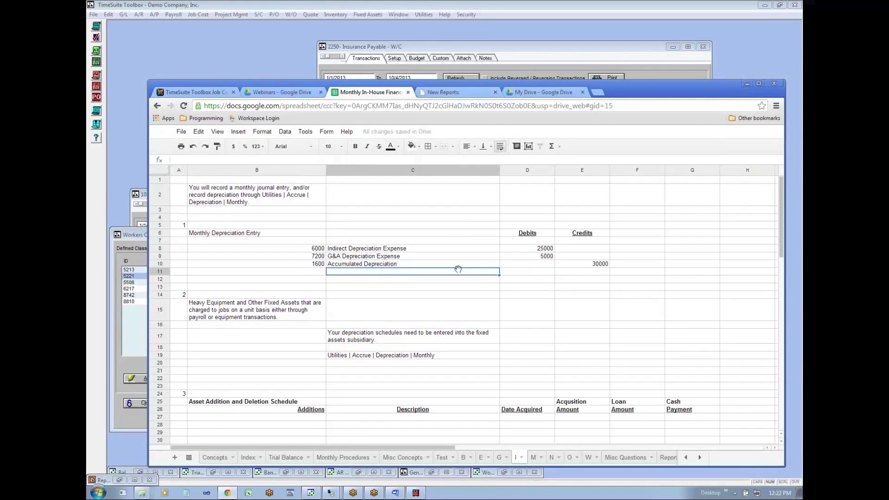
left_click(537, 258)
left_click(578, 263)
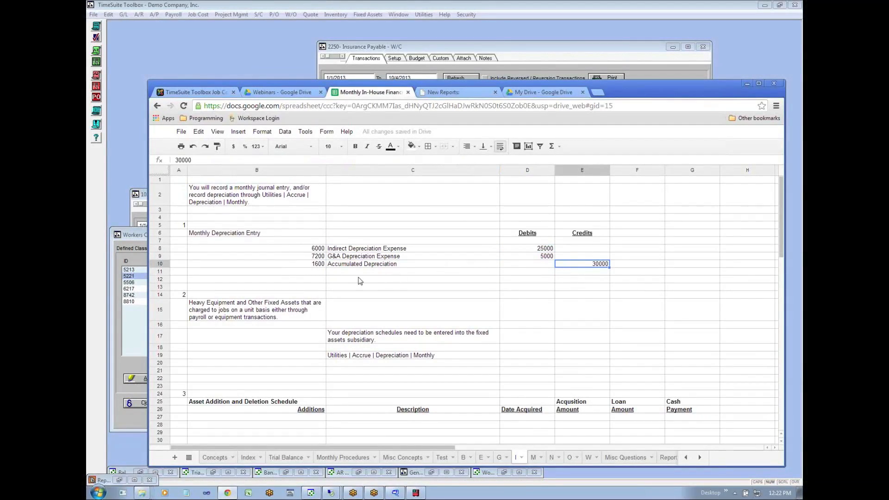
- Review the sheet I notes on heavy equipment charged to jobs and on entering depreciation schedules in the fixed assets subsidiary
left_click(240, 306)
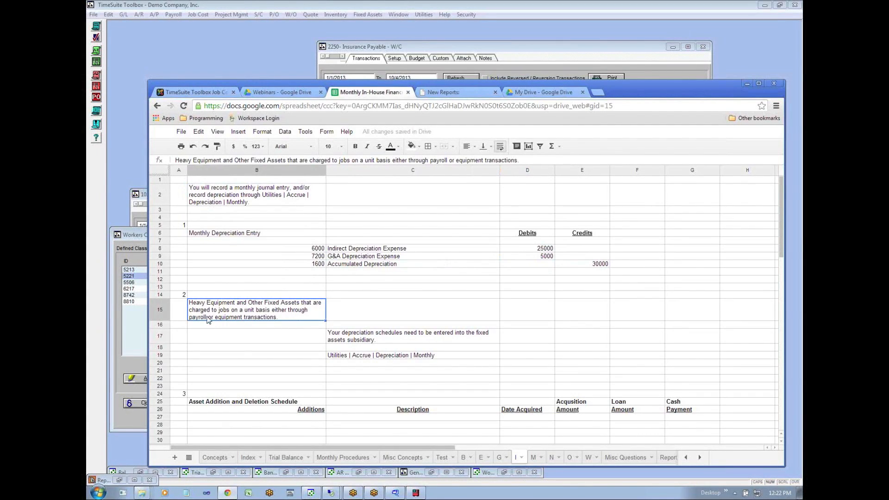
left_click(354, 341)
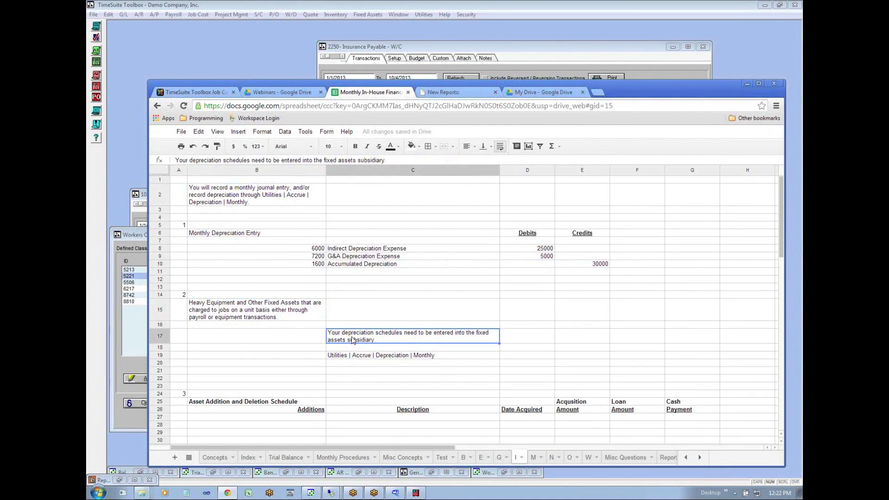
left_click(243, 317)
left_click(342, 338)
left_click(296, 315)
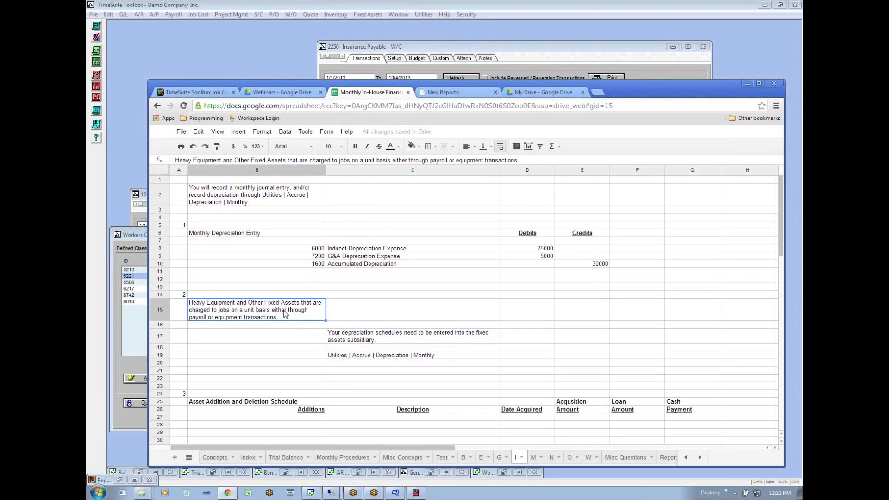
- Switch to TimeSuite Toolbox and generate the standard income statement, setting the day of the ending date to 31
left_click(124, 14)
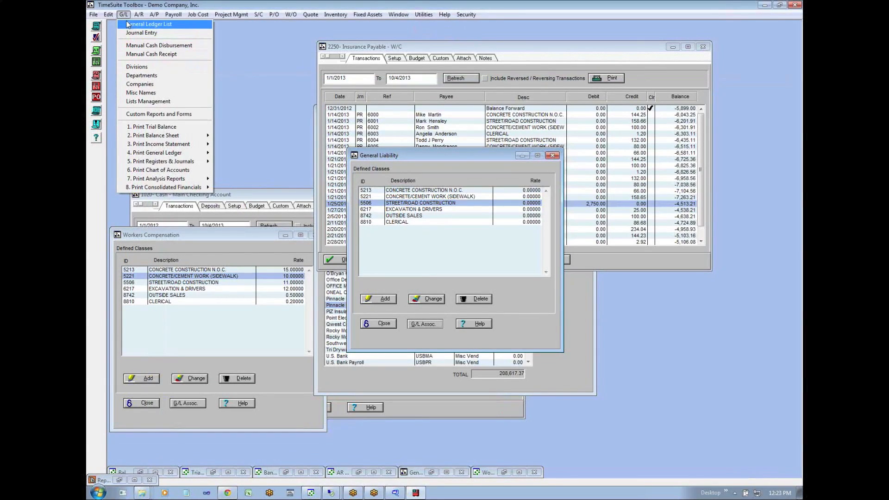
mouse_move(140, 147)
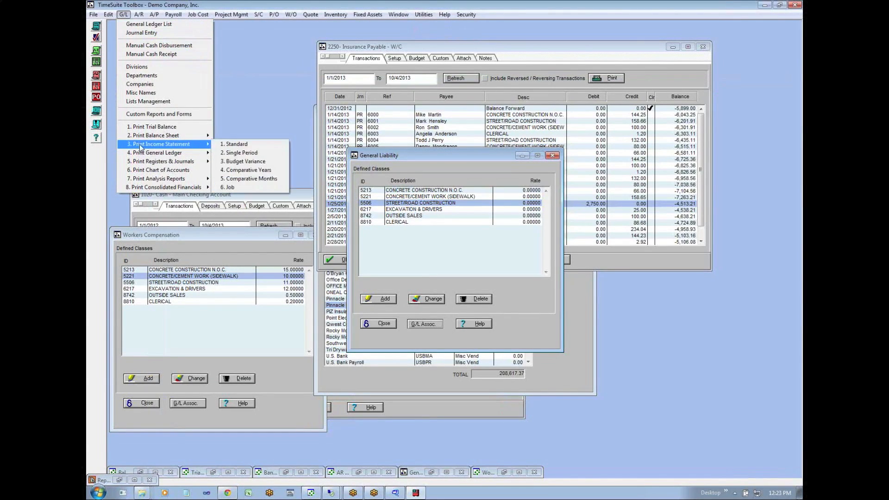
left_click(240, 145)
left_click(405, 241)
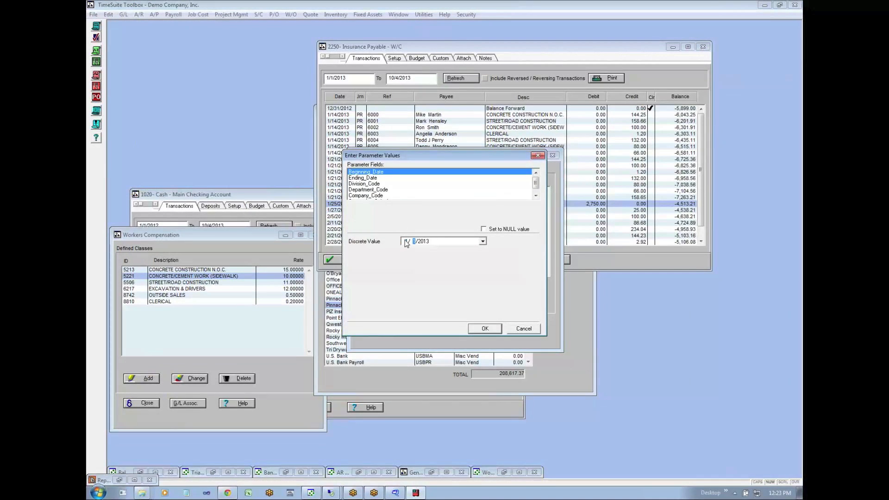
left_click(379, 178)
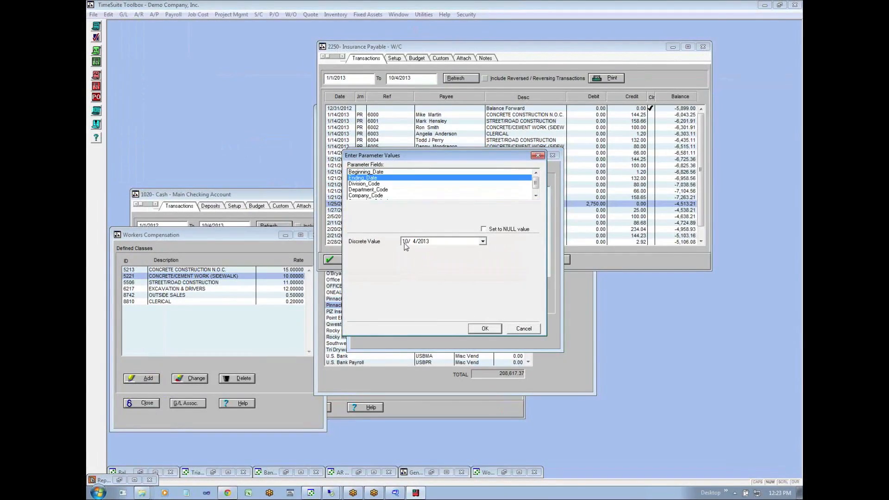
type("31")
left_click(487, 332)
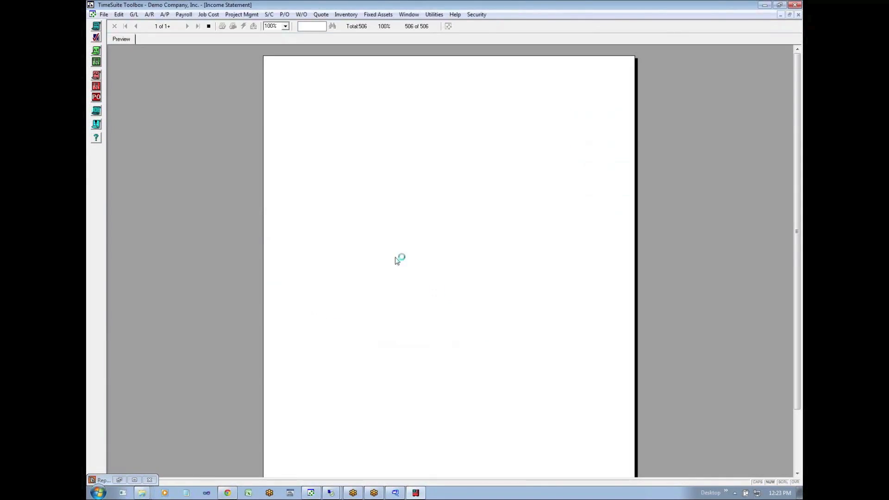
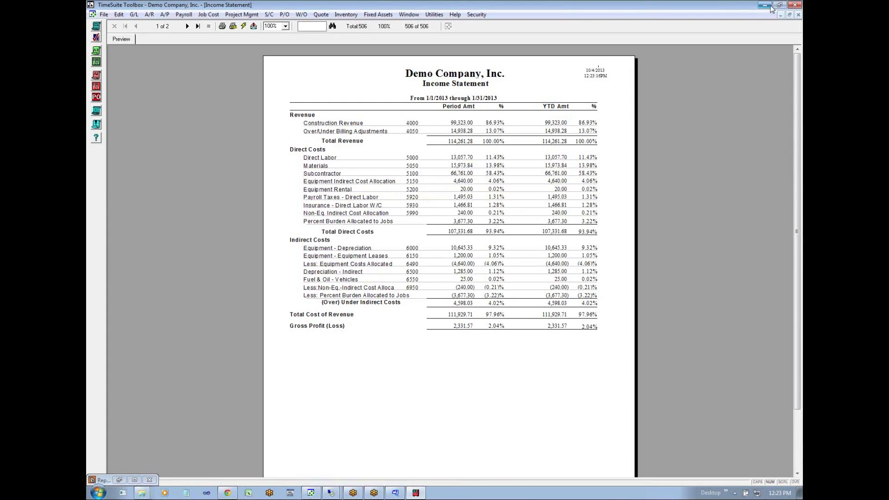
- Put away the income statement and look up the Heavy Equipment Contractor Concepts article in the help's Knowledge Base
left_click(785, 15)
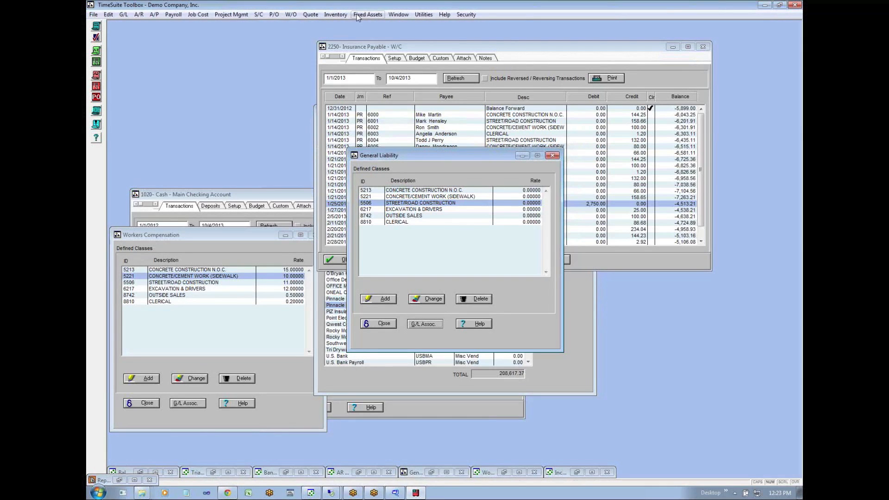
left_click(357, 13)
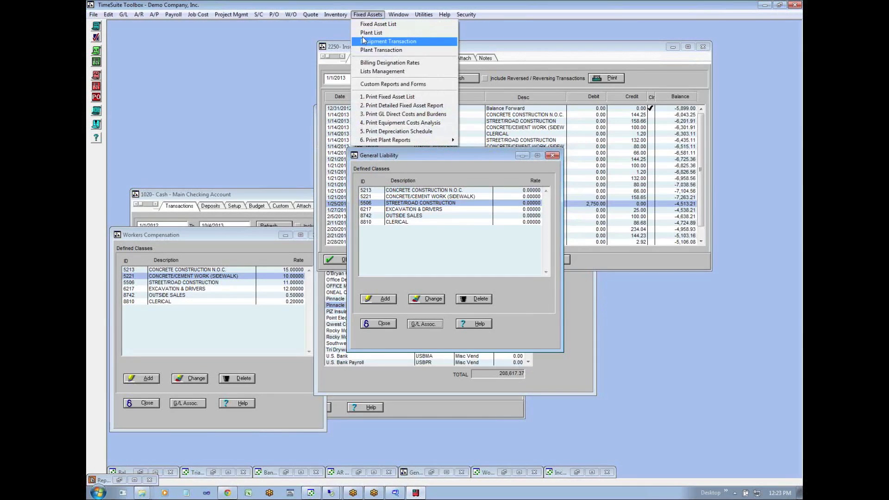
left_click(188, 15)
mouse_move(173, 14)
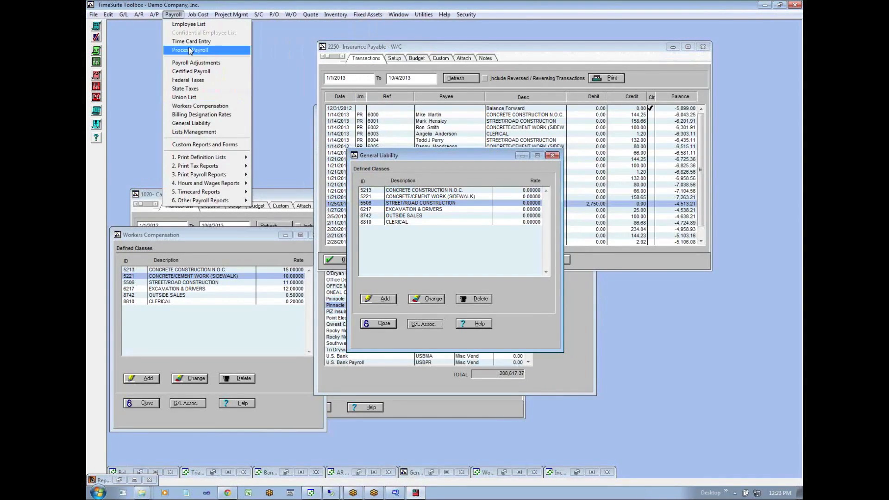
left_click(546, 307)
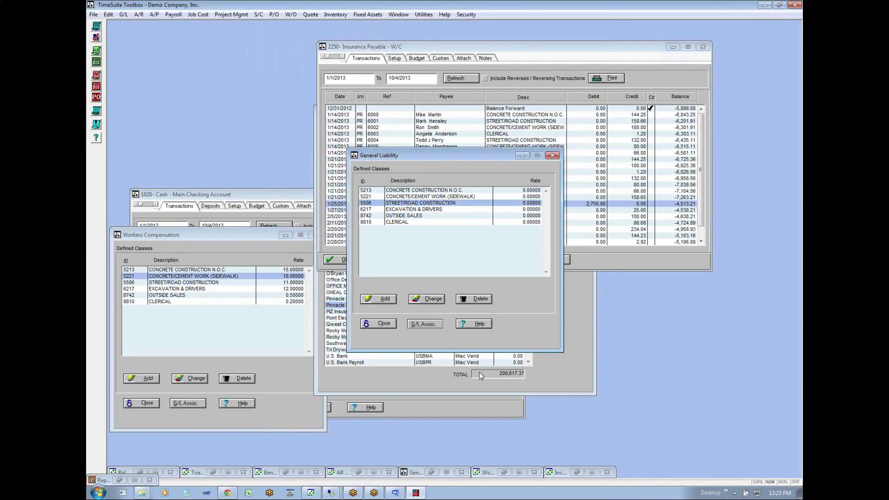
left_click(444, 15)
left_click(446, 24)
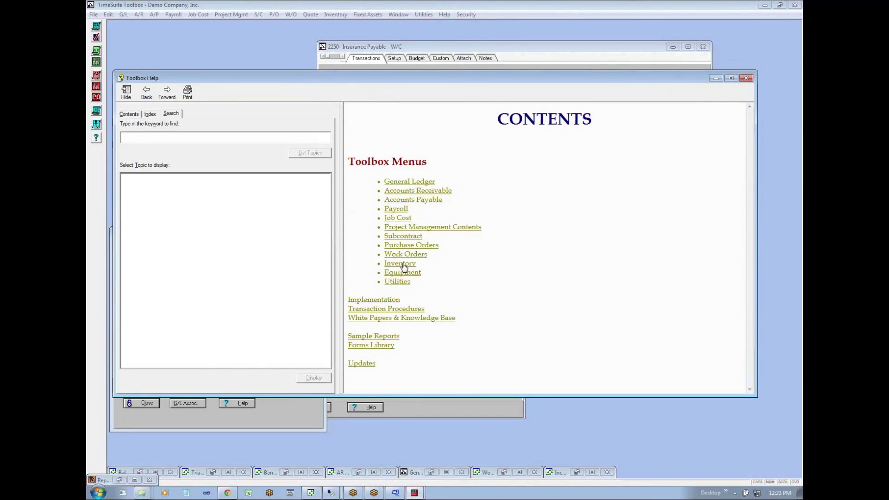
left_click(380, 319)
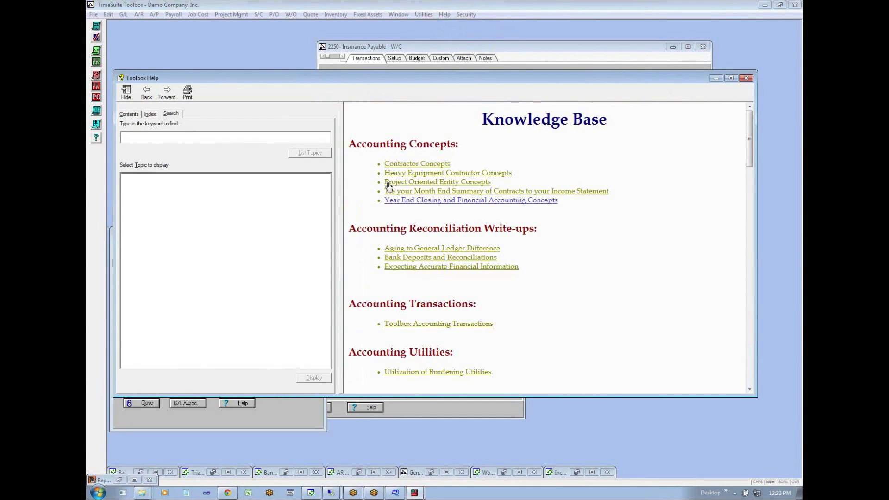
left_click(473, 174)
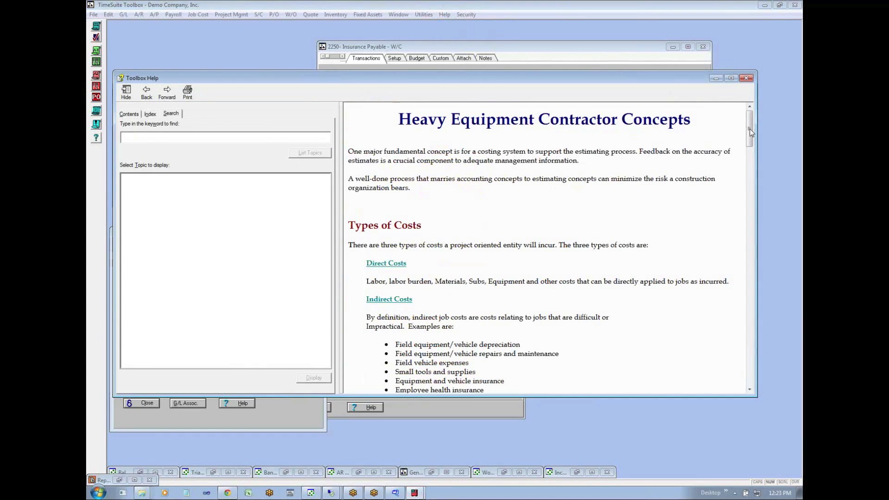
left_click_drag(749, 138, 749, 248)
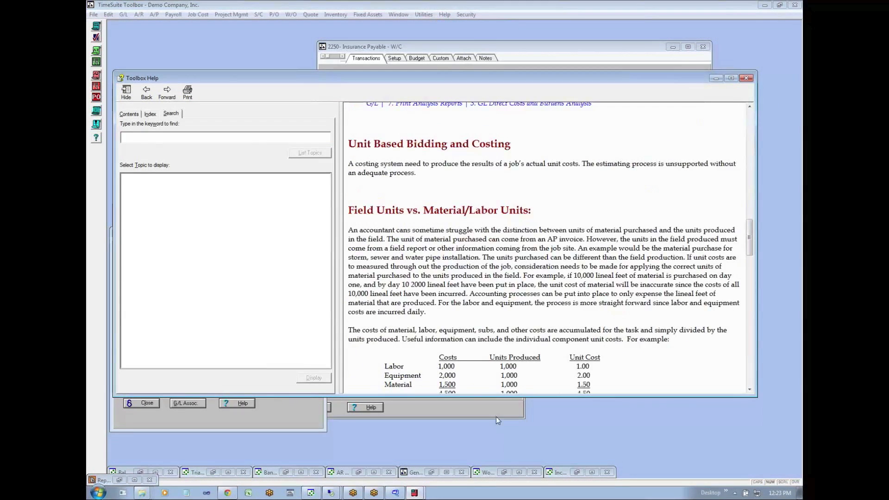
left_click(434, 442)
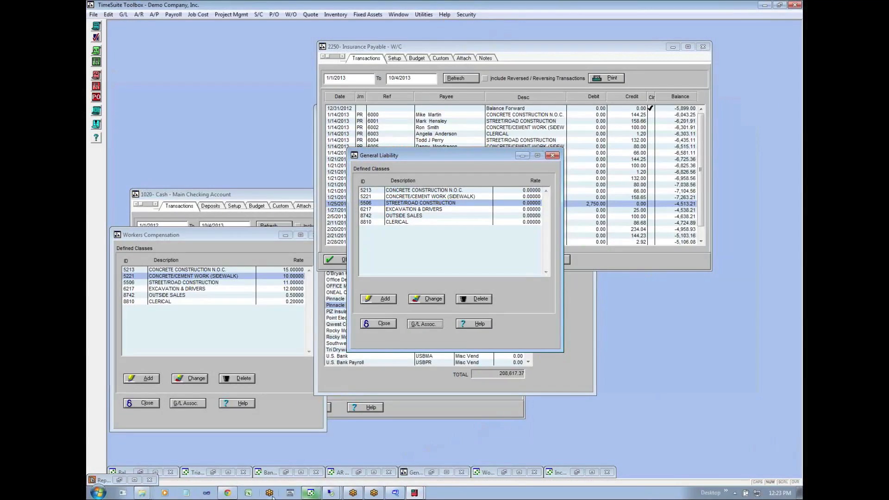
- Switch to the Chrome spreadsheet and review sheet I's monthly depreciation accrual path, along with the Fixed Assets commands in TimeSuite Toolbox
left_click(227, 493)
left_click(376, 325)
left_click(369, 334)
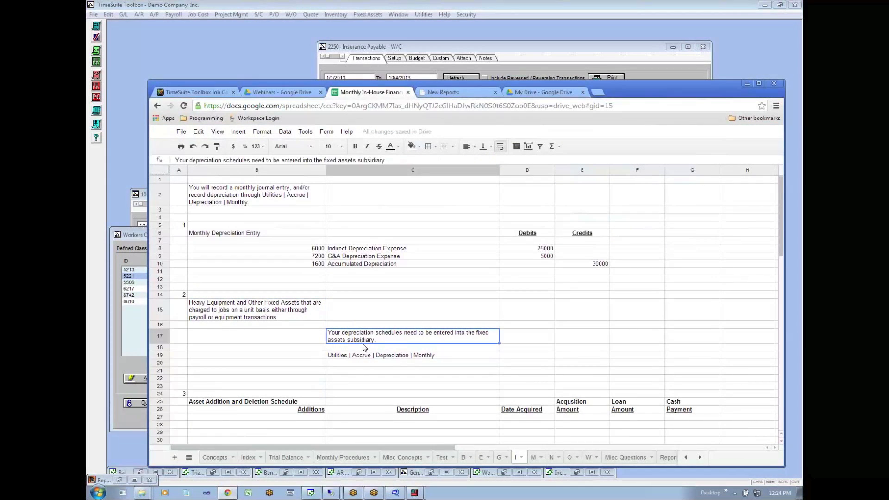
left_click(334, 356)
left_click(347, 371)
left_click(344, 357)
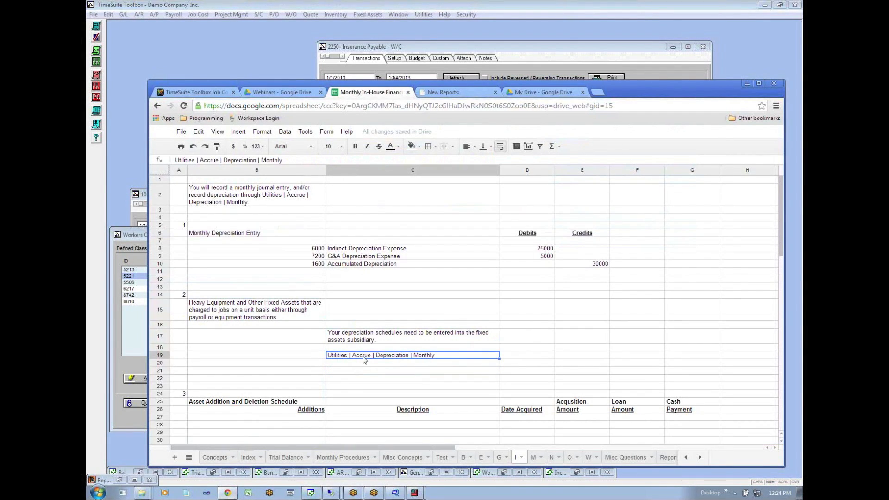
left_click(423, 365)
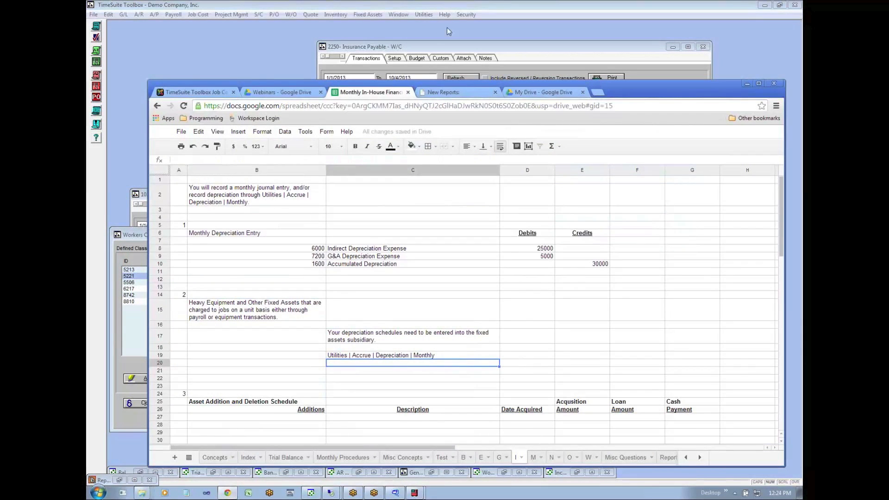
left_click(362, 16)
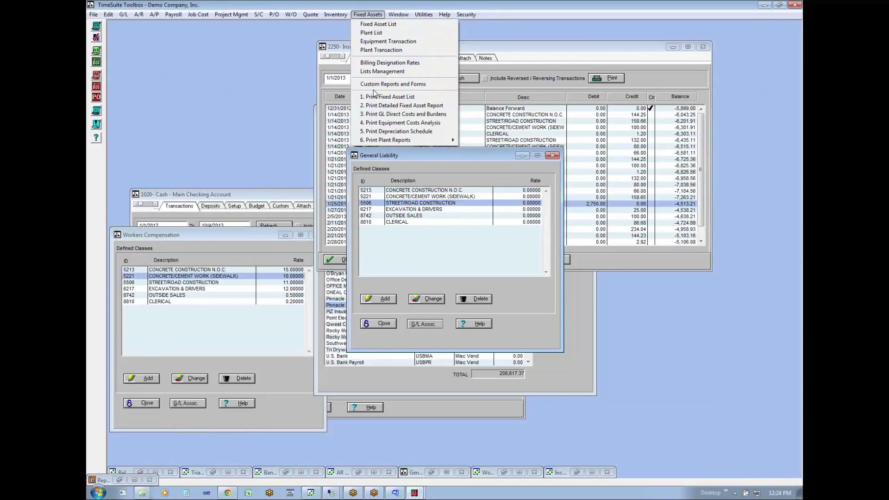
- Return to the Chrome spreadsheet and examine the Asset Addition and Deletion Schedule on sheet I, including its additions and deletions columns
left_click(228, 493)
key("Down")
key("Down")
key("Down")
key("Down")
key("Down")
key("Down")
key("Down")
key("Down")
key("Down")
key("Down")
key("Down")
key("Down")
key("Down")
key("Down")
key("Down")
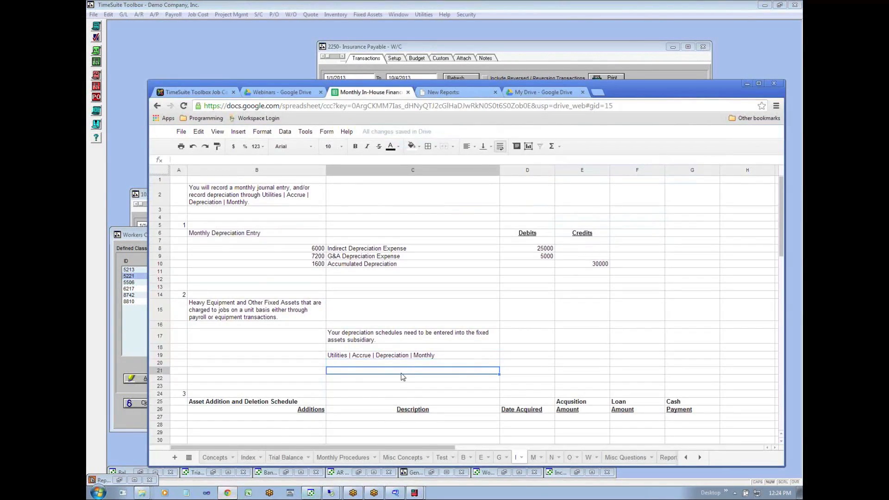
key("Down")
key("Down")
key("Down")
key("Down")
key("Down")
key("Down")
key("Down")
key("Down")
key("Down")
key("Up")
key("Up")
key("Up")
key("Up")
key("Up")
key("Up")
key("Up")
key("Up")
key("Up")
key("Up")
key("Up")
key("Up")
key("Up")
key("Up")
key("Up")
key("Up")
key("Up")
key("Up")
key("Up")
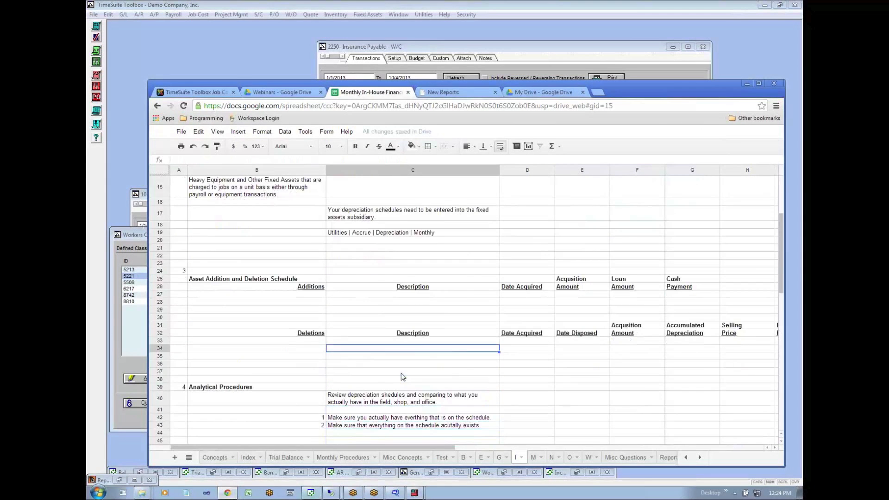
key("Left")
key("Left")
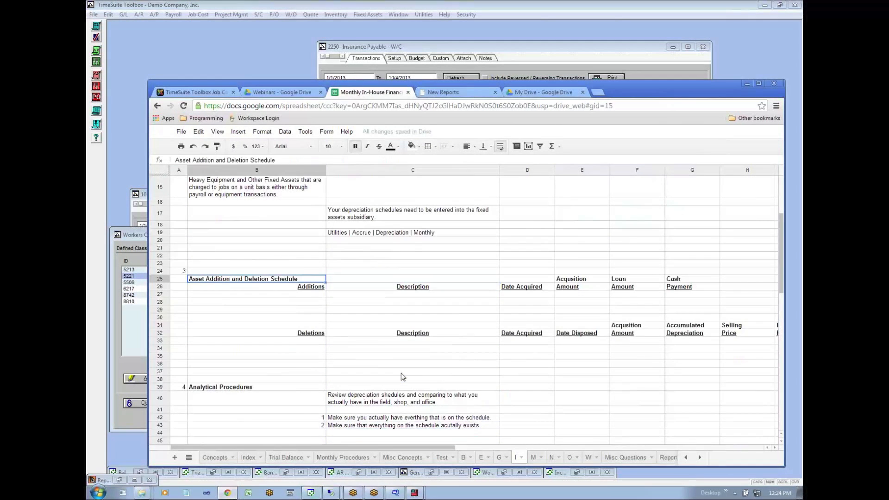
key("Right")
key("Down")
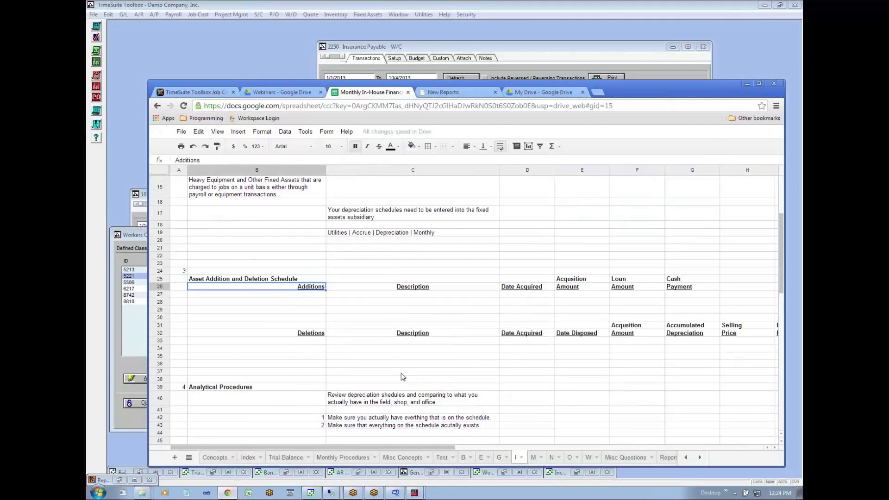
key("Up")
key("Down")
key("Down")
key("Down")
key("Right")
key("Right")
key("Right")
key("Down")
key("Down")
key("Down")
key("Down")
key("Down")
key("Down")
key("Down")
key("Left")
key("Left")
key("Left")
key("Left")
key("Down")
key("Down")
key("Down")
key("Down")
key("Down")
key("Down")
key("Down")
key("Down")
key("Down")
key("Down")
key("Down")
key("Down")
key("Down")
key("Down")
key("Down")
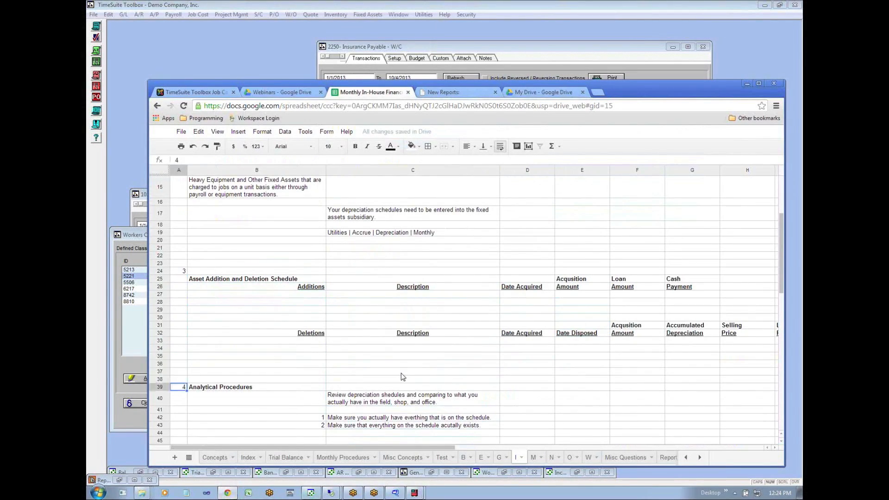
- Examine the Analytical Procedures section of sheet I, including the instruction on reviewing depreciation schedules
key("Up")
key("Up")
key("Up")
key("Up")
key("Up")
key("Up")
key("Up")
key("Up")
key("Up")
key("Up")
key("Up")
key("Up")
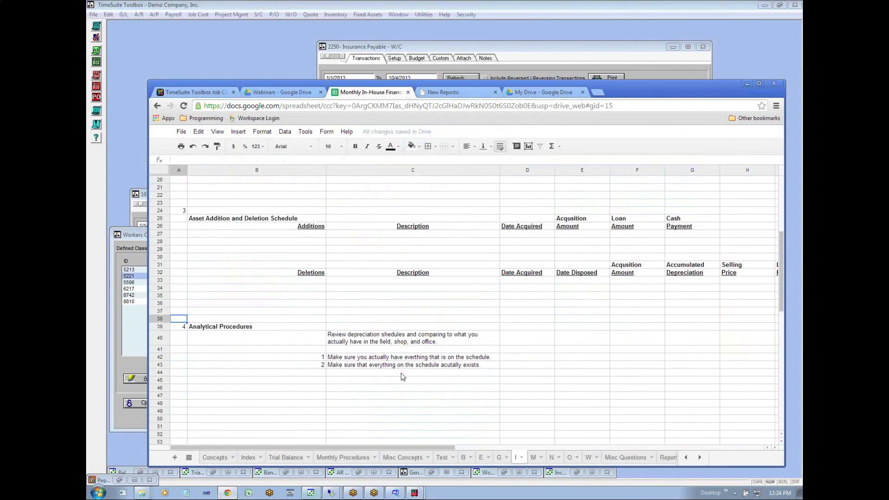
key("Right")
key("Right")
key("Right")
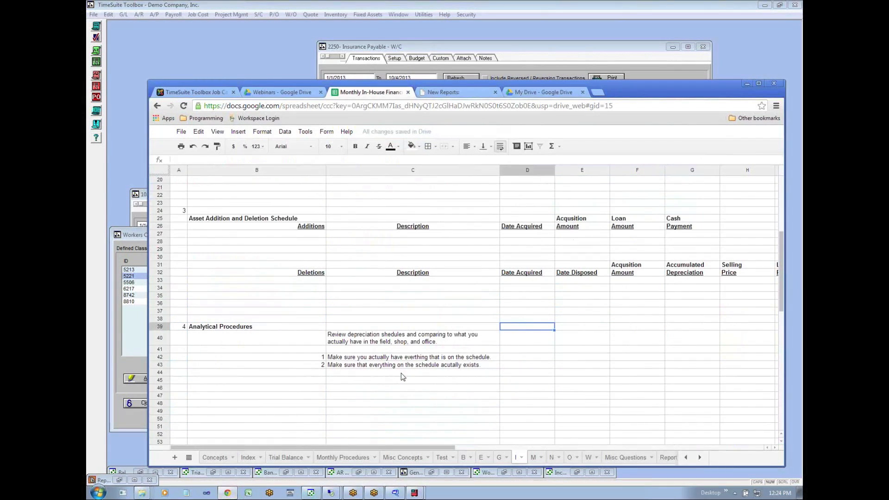
key("Down")
key("Left")
key("Left")
key("Left")
key("Right")
key("Down")
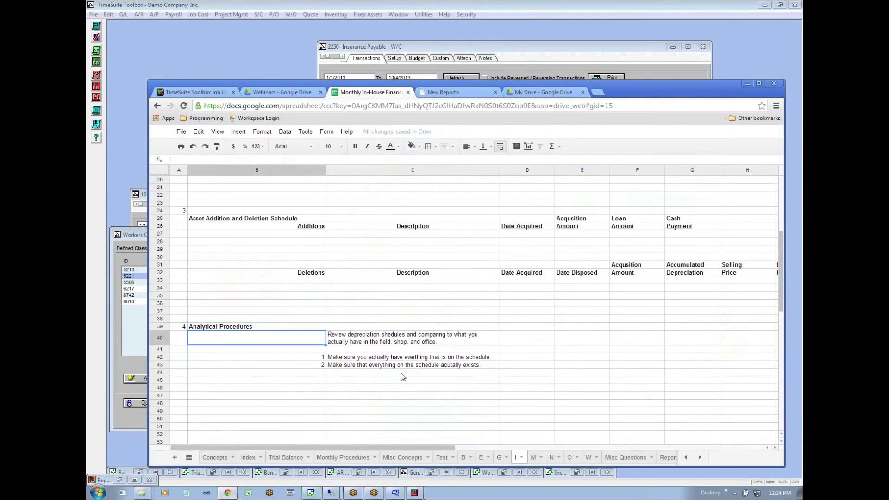
key("Right")
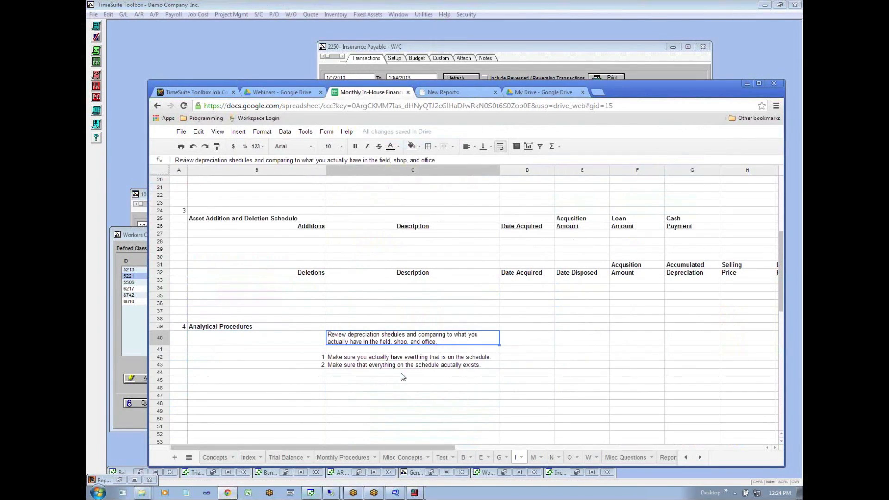
- Change "comparing" to "compare" in the depreciation schedule review instruction under Analytical Procedures
double_click(439, 337)
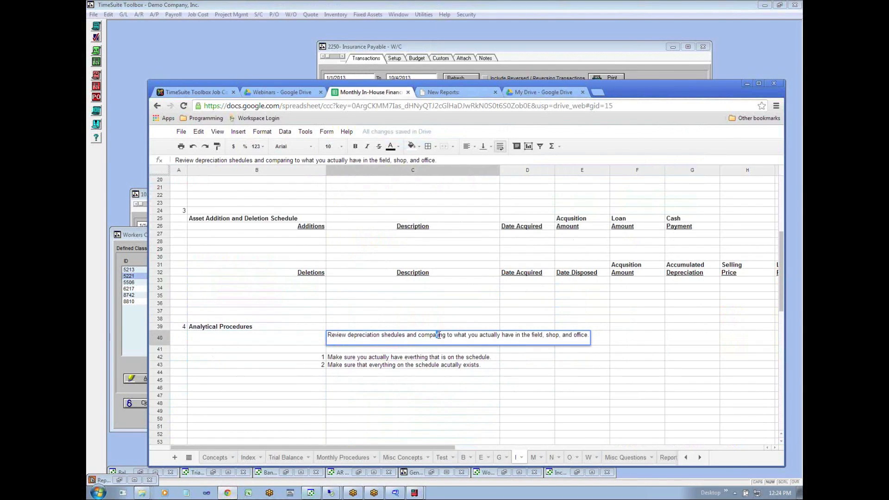
key("BackSpace")
key("BackSpace")
key("BackSpace")
type("e")
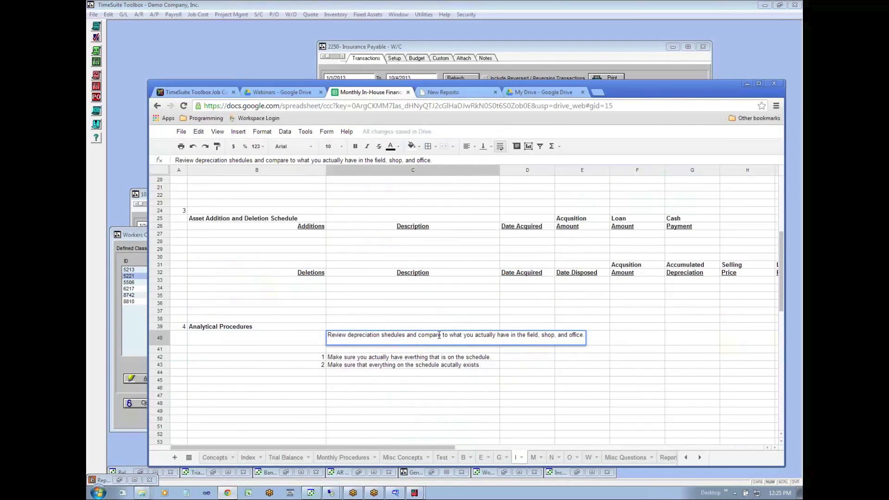
key("Return")
- Reword the first numbered check under Analytical Procedures to "Make sure everything you have is actually on the schedule."
left_click(349, 360)
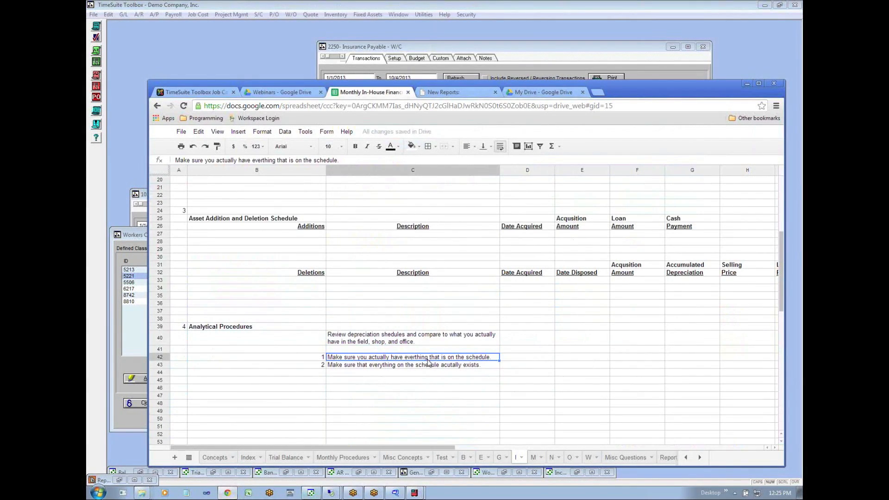
double_click(401, 359)
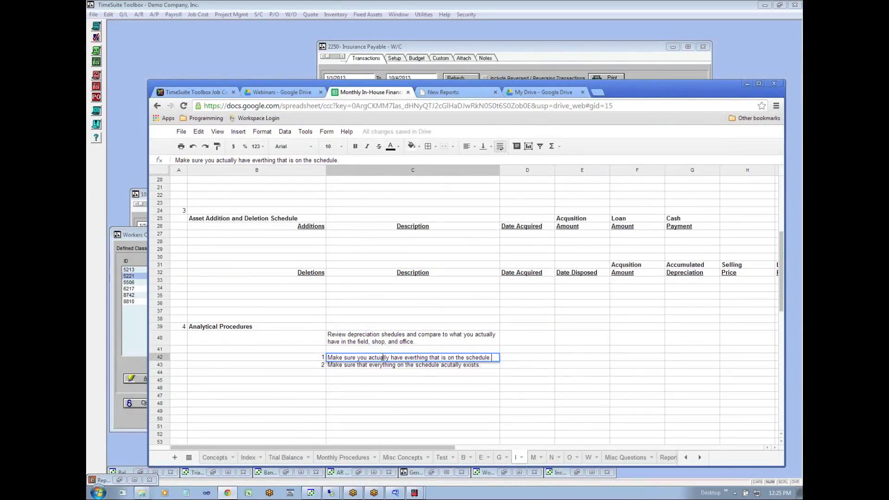
type("every")
key("BackSpace")
key("BackSpace")
key("BackSpace")
key("BackSpace")
key("BackSpace")
type("all")
key("BackSpace")
key("BackSpace")
key("BackSpace")
type("everything")
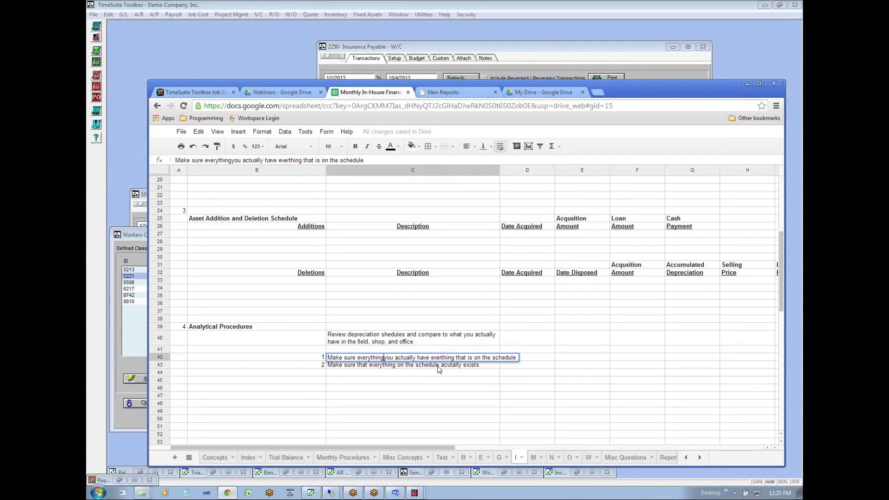
type(" you have is")
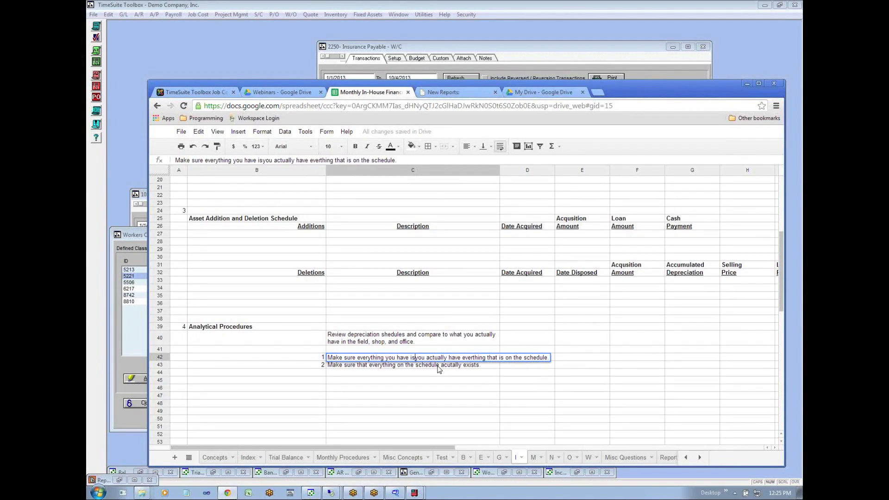
key("Delete")
key("Delete")
key("Delete")
key("Delete")
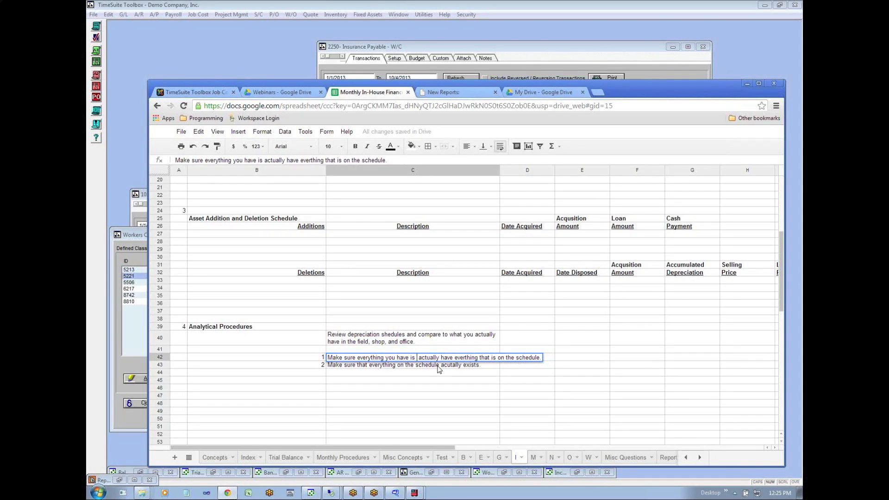
key("Delete")
key("Delete")
key("Delete")
key("Delete")
key("Delete")
key("Delete")
key("Delete")
key("Delete")
key("Delete")
key("Delete")
key("Delete")
key("Delete")
key("Delete")
key("Delete")
key("Delete")
key("Delete")
key("Delete")
key("Delete")
key("Delete")
key("Delete")
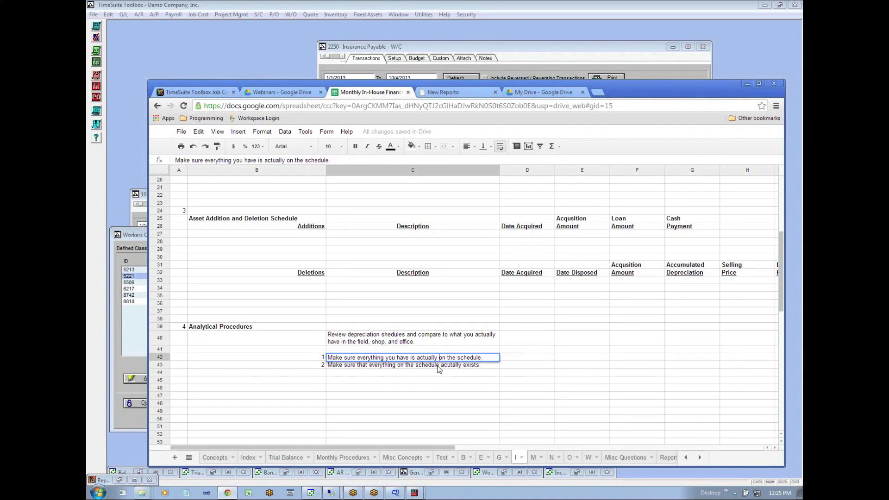
- Insert "depreciaton" before "schedule" in the first numbered check in C42
key("Right")
key("Right")
key("Right")
key("Right")
key("Right")
key("Right")
key("Right")
type("depreciaton")
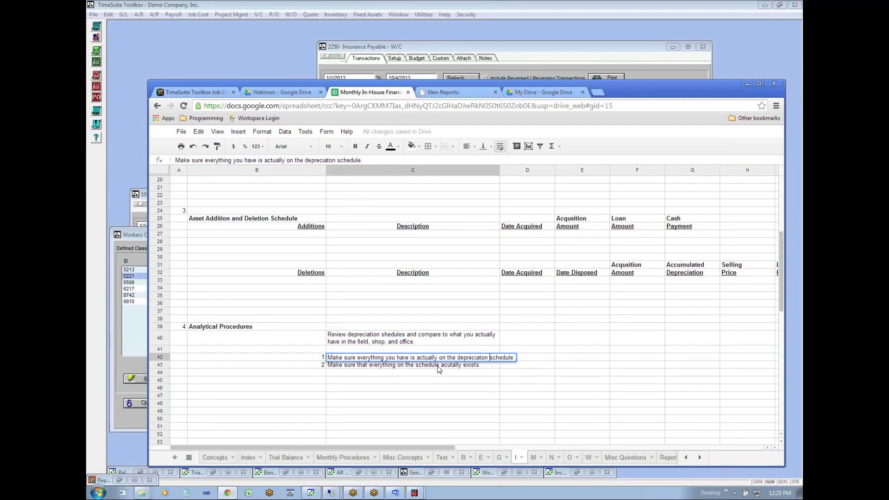
key("Return")
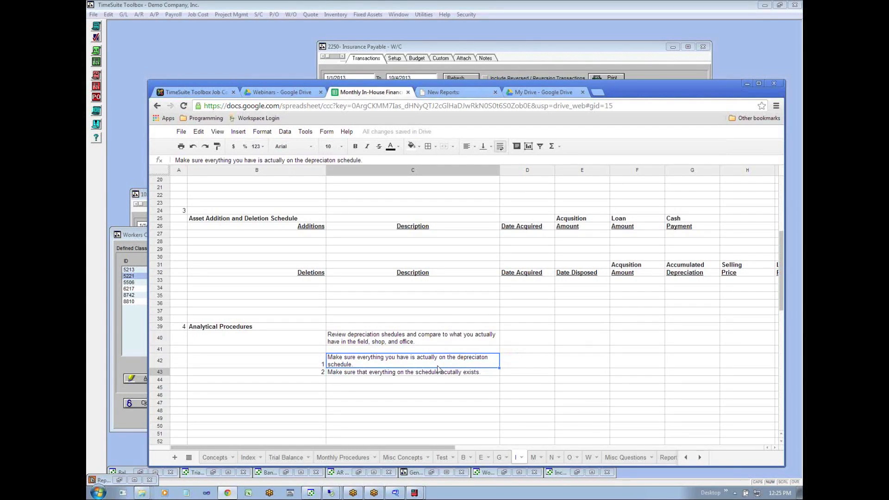
- Review the two numbered checks under Analytical Procedures, comparing owned assets with the schedule and the schedule with existing assets
key("Down")
key("Up")
key("Up")
key("Down")
key("Down")
left_click(432, 363)
left_click(346, 377)
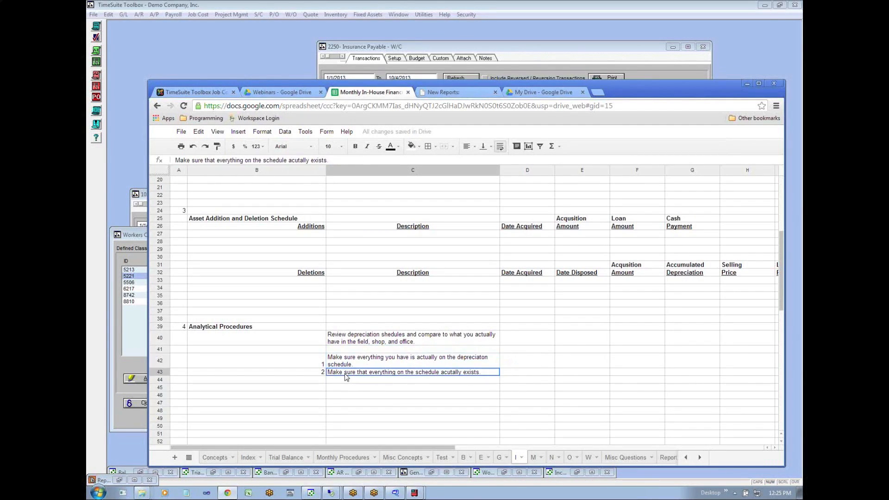
left_click(436, 365)
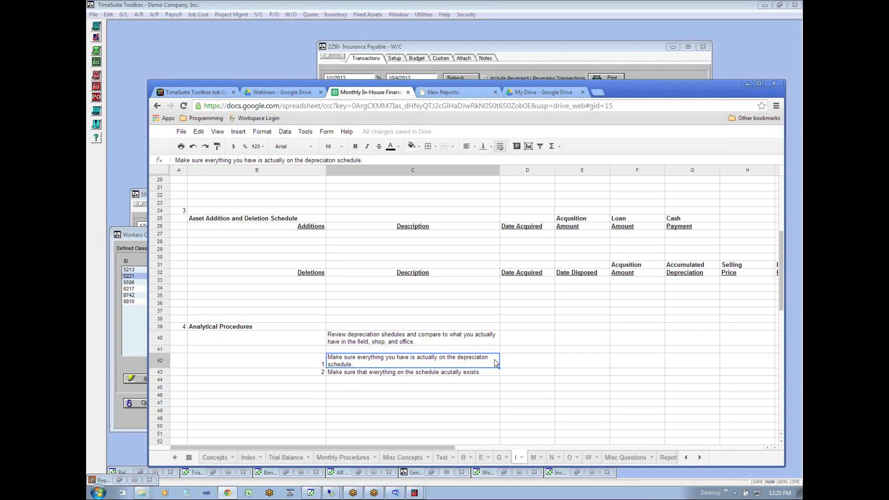
left_click(395, 383)
left_click(359, 374)
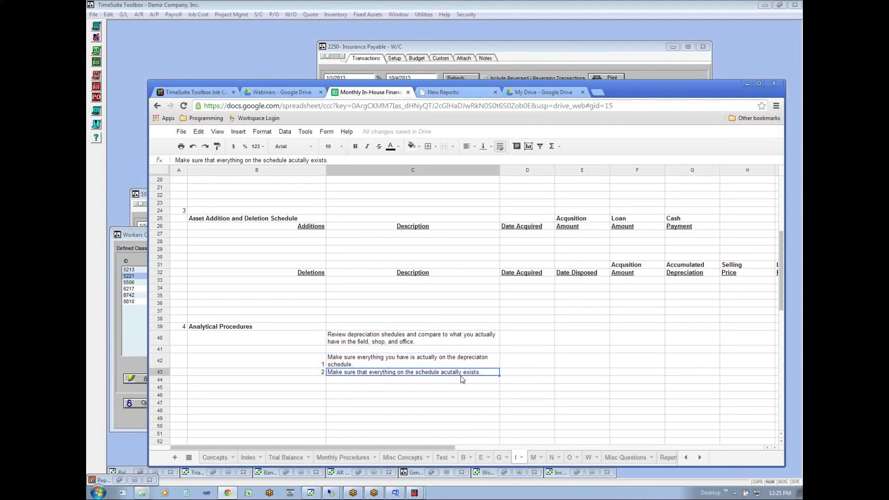
- Reread the depreciation schedule checks in C42 and C43 against each other
left_click(427, 362)
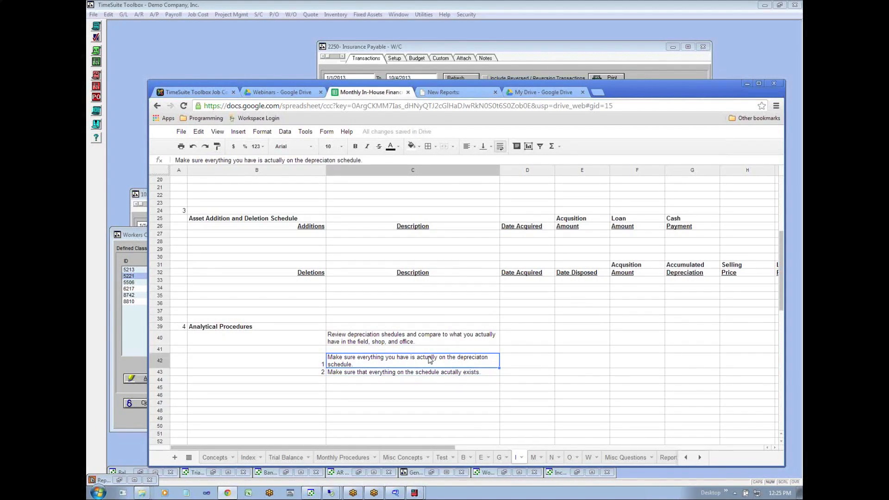
left_click(424, 374)
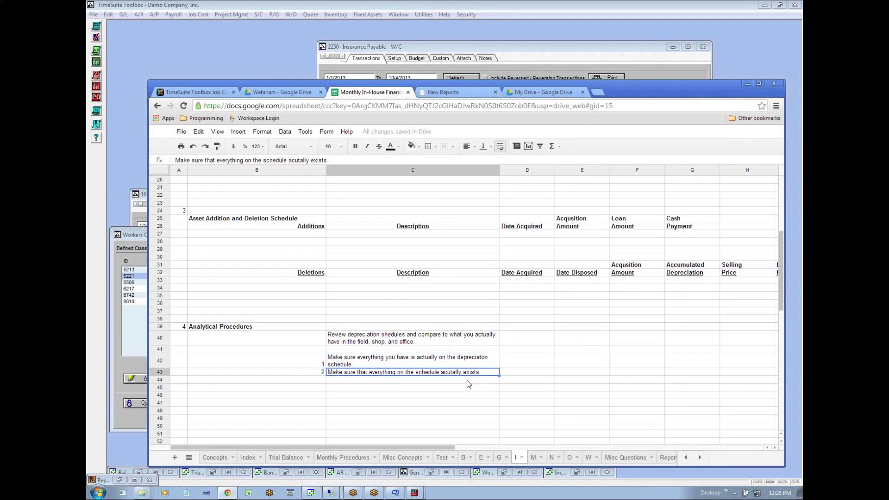
left_click(469, 380)
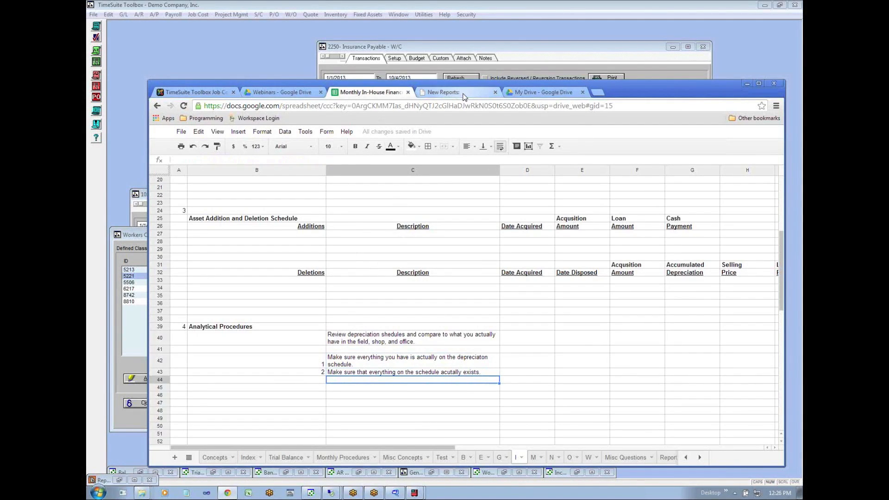
- Open sheet M and read its notes on loan amortization schedules, the line of credit tie-out and month-end loan balances
left_click(533, 457)
left_click(323, 257)
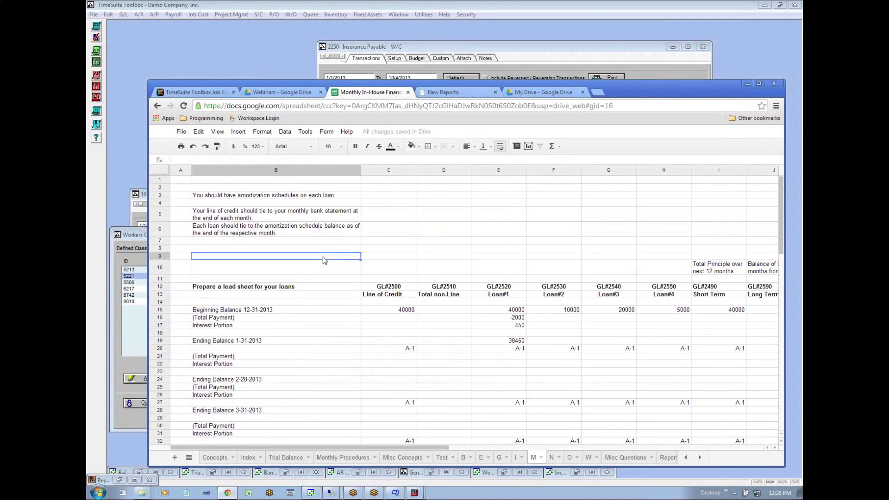
key("Left")
key("Up")
key("Up")
key("Up")
key("Up")
key("Up")
key("Up")
key("Up")
key("Up")
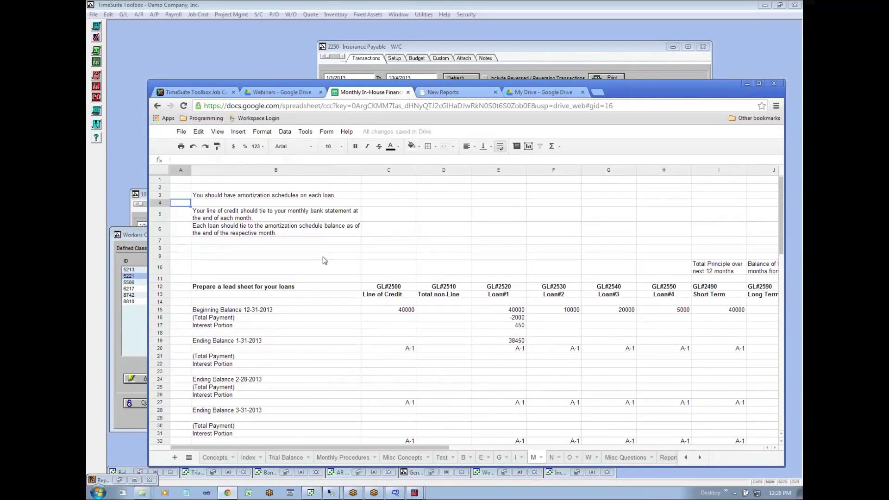
key("Down")
key("Down")
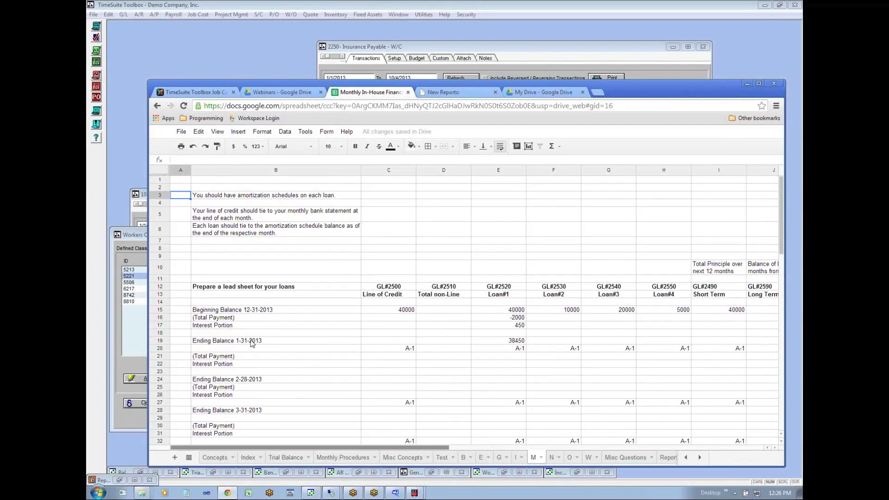
left_click(236, 197)
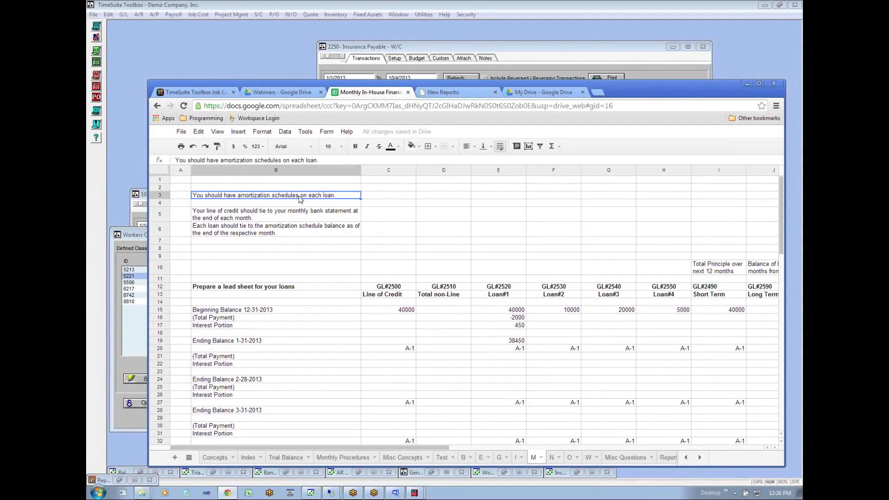
left_click(301, 215)
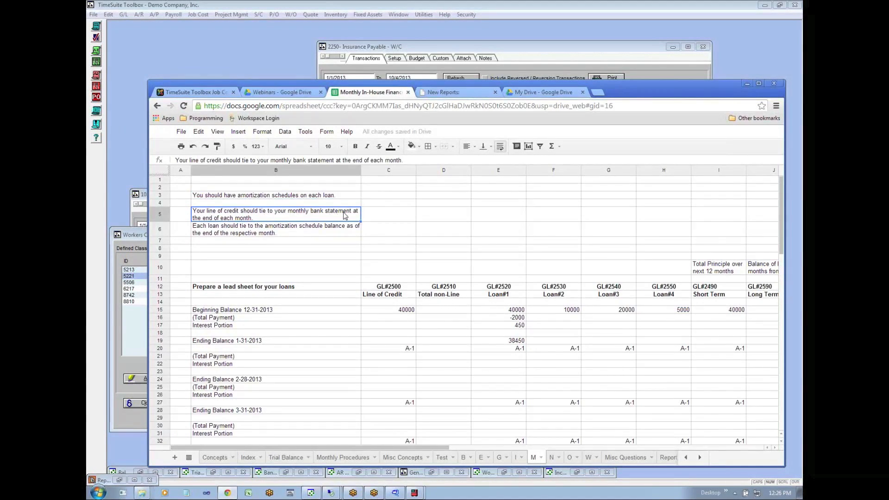
left_click(213, 236)
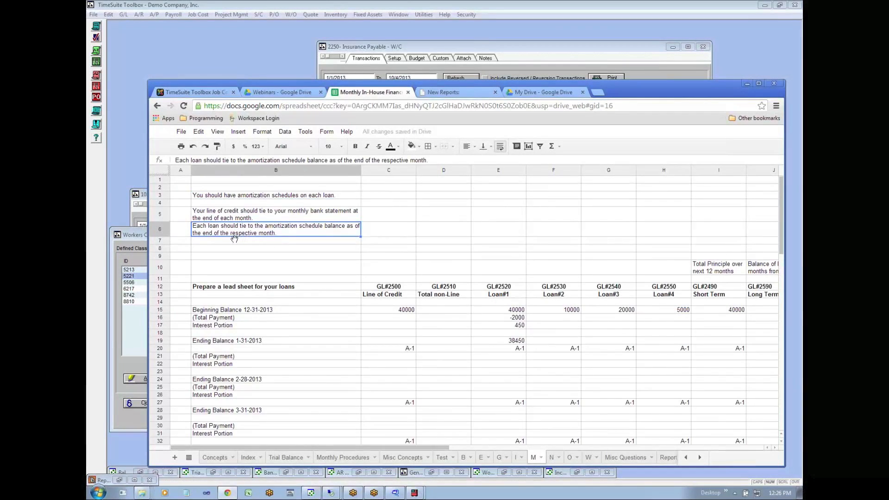
- Examine the loan lead sheet's rows from the 12-31-2013 beginning balance through total payment and interest portion to the 1-31-2013 ending balance
left_click(263, 255)
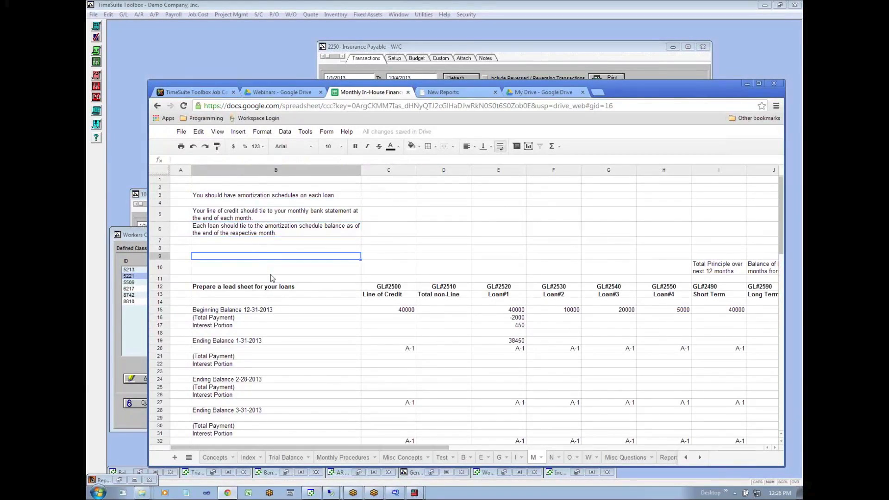
key("Down")
key("Down")
key("Down")
key("Down")
key("Down")
key("Down")
key("Down")
key("Down")
key("Down")
key("Down")
key("Down")
key("Down")
key("Down")
key("Down")
key("Down")
key("Down")
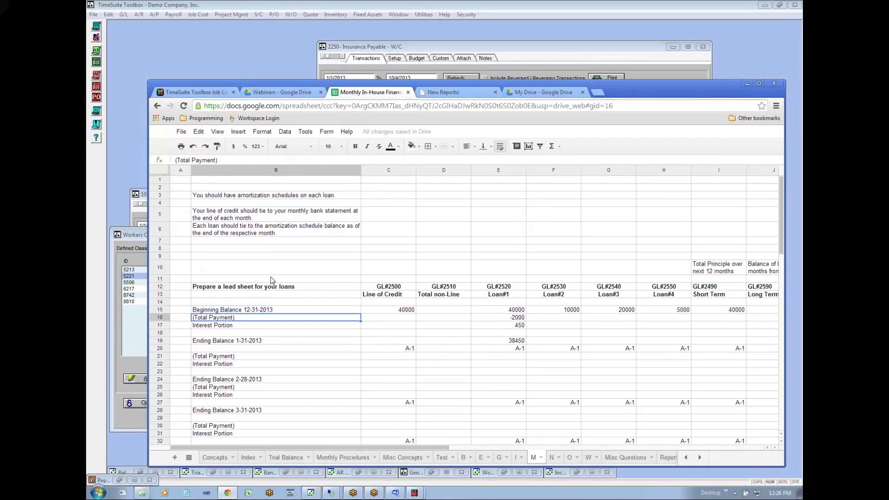
key("Down")
key("Down")
key("Down")
key("Down")
key("Down")
key("Down")
key("Down")
key("Down")
key("Down")
key("Down")
key("Down")
key("Down")
key("Down")
key("Down")
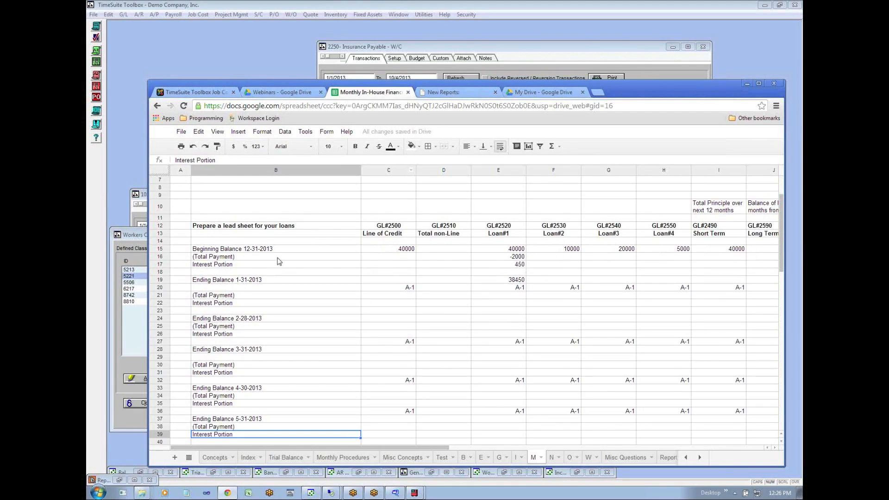
left_click(244, 250)
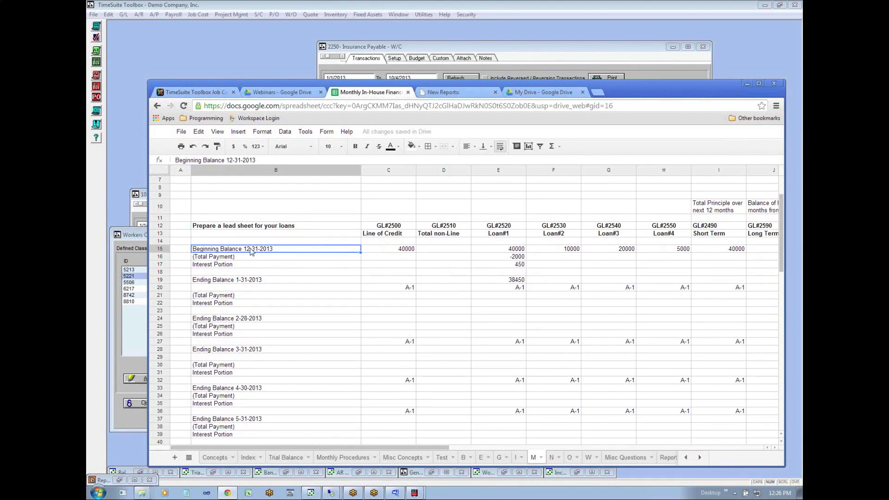
left_click(249, 258)
left_click(249, 267)
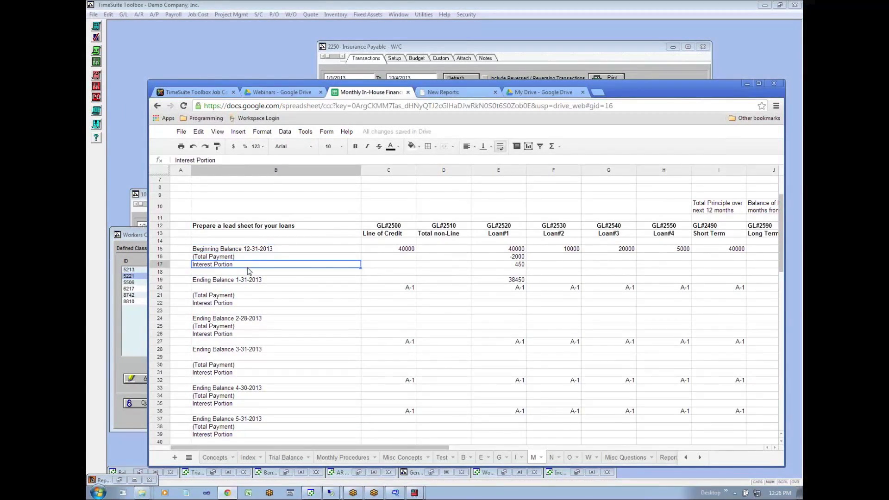
left_click(248, 281)
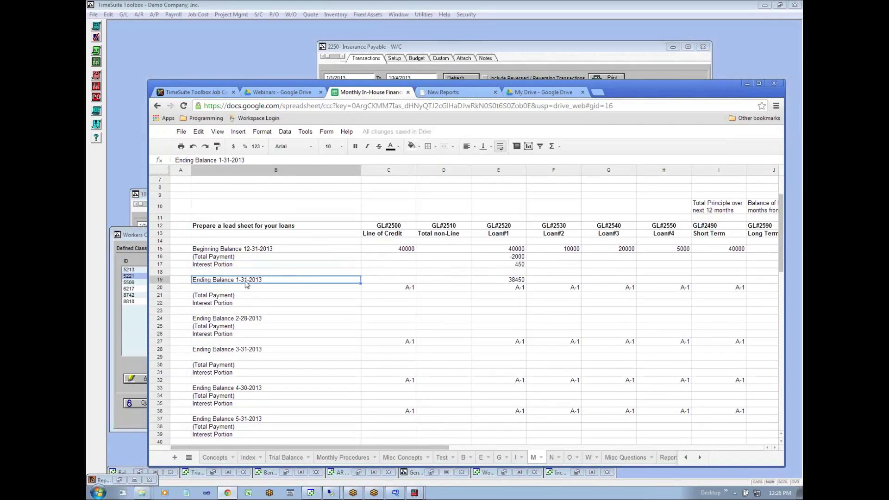
- Follow the repeating payment, interest and ending balance rows of the loan lead sheet from February through April 2013
left_click(278, 296)
left_click(276, 304)
left_click(267, 318)
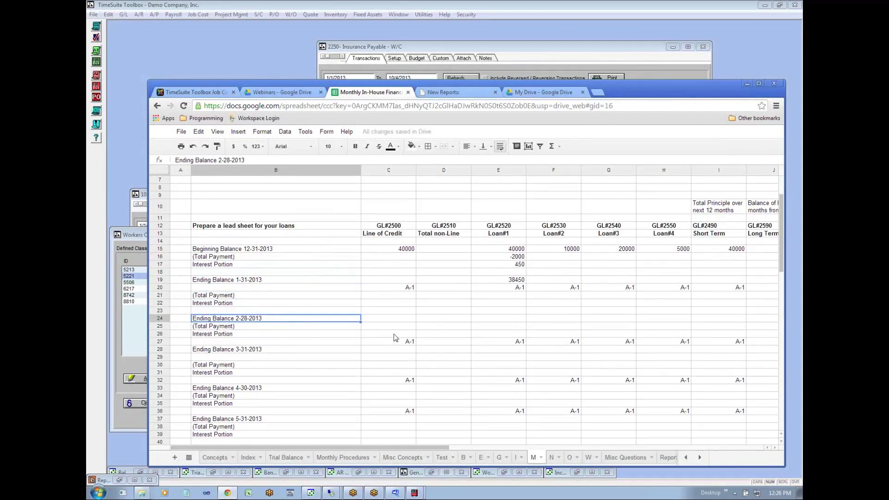
left_click(300, 327)
left_click(303, 335)
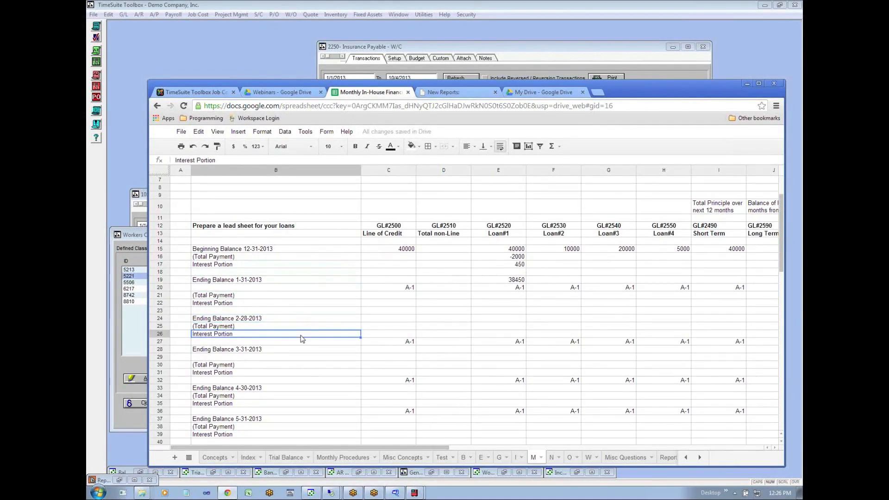
left_click(322, 350)
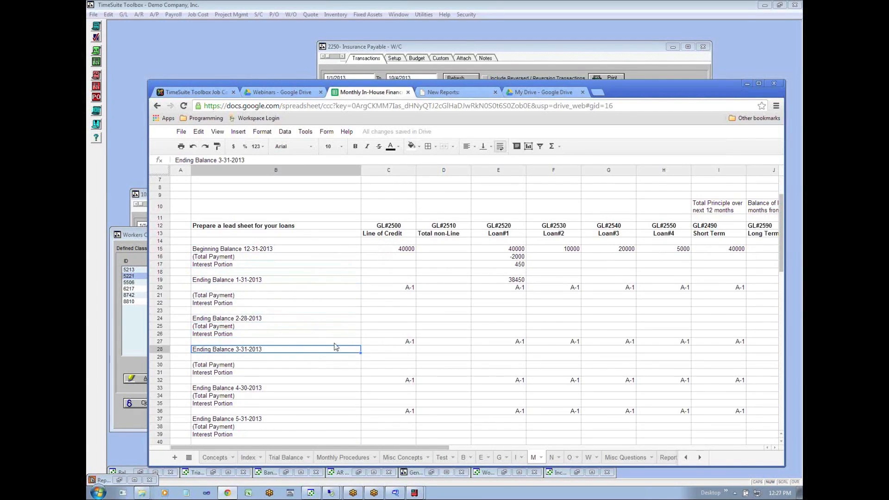
key("Down")
key("Down")
key("Down")
key("Down")
key("Down")
key("Down")
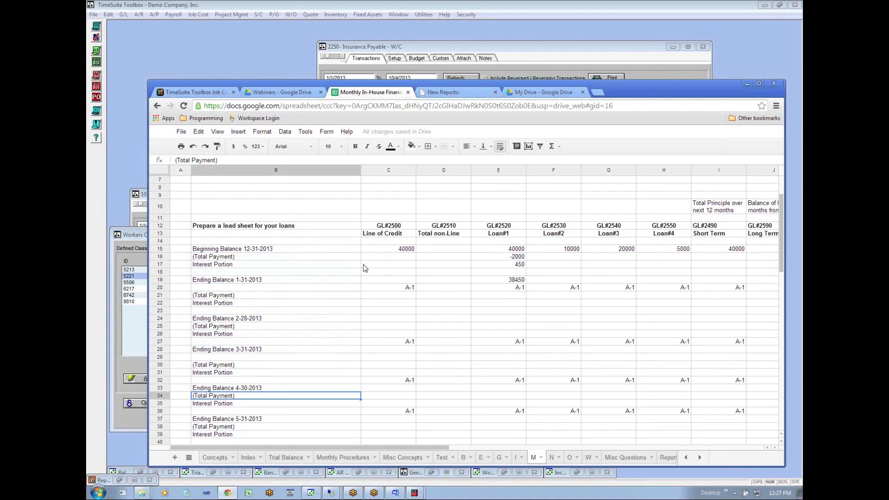
- Examine the Loan#1 interest entry, the remaining monthly rows and the loan account columns of the lead sheet
left_click(516, 265)
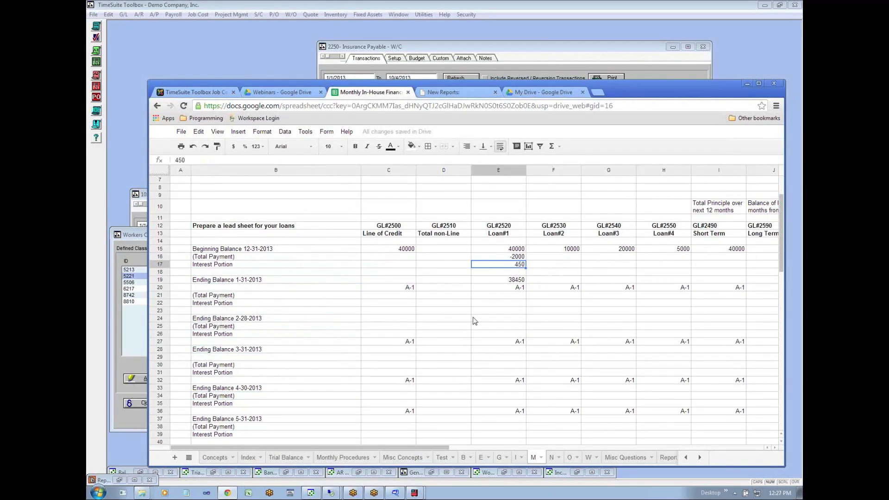
key("Down")
key("Down")
key("Down")
key("Down")
key("Down")
key("Down")
key("Down")
key("Down")
key("Down")
key("Down")
key("Down")
key("Down")
key("Down")
key("Down")
key("Down")
key("Down")
key("Down")
key("Down")
key("Down")
key("Down")
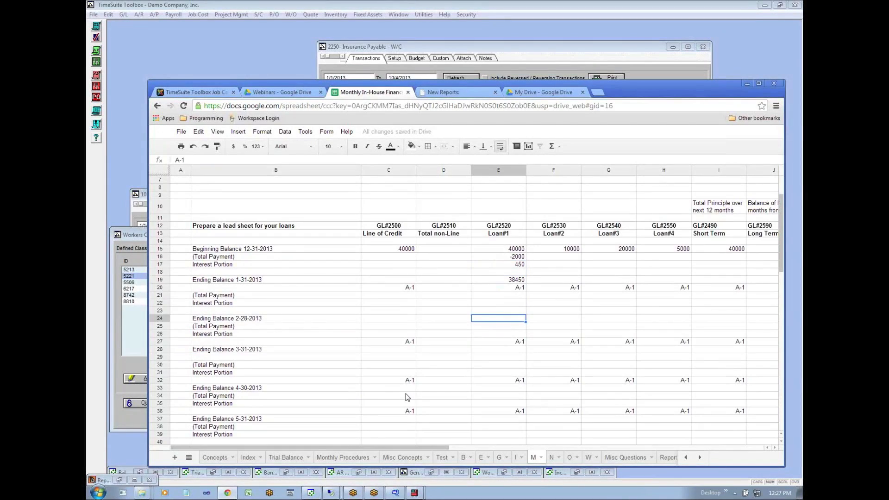
key("Up")
key("Up")
key("Up")
key("Up")
key("Up")
key("Up")
key("Up")
key("Up")
key("Up")
key("Up")
key("Up")
key("Up")
key("Up")
key("Up")
key("Up")
key("Up")
key("Up")
key("Up")
key("Up")
key("Up")
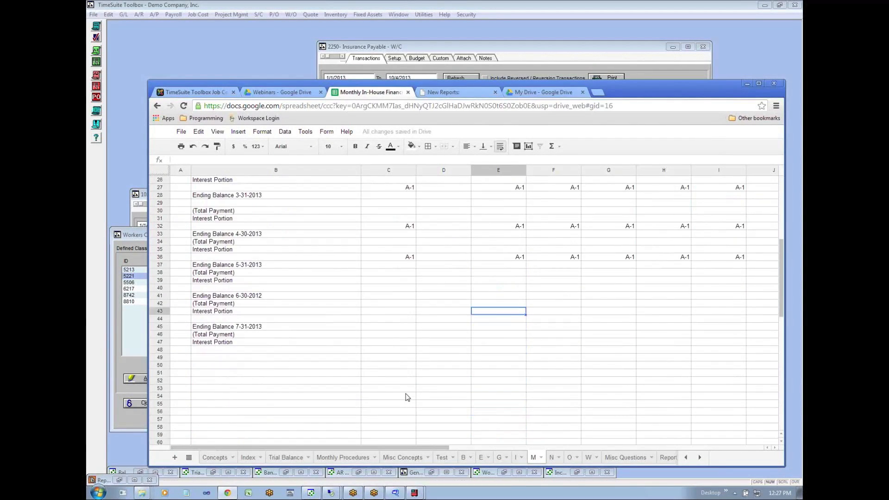
key("Up")
key("Up")
key("Up")
key("Up")
key("Up")
key("Up")
key("Up")
key("Up")
key("Up")
key("Up")
key("Right")
key("Right")
key("Right")
key("Right")
key("Right")
key("Right")
key("Right")
key("Right")
key("Right")
key("Right")
key("Right")
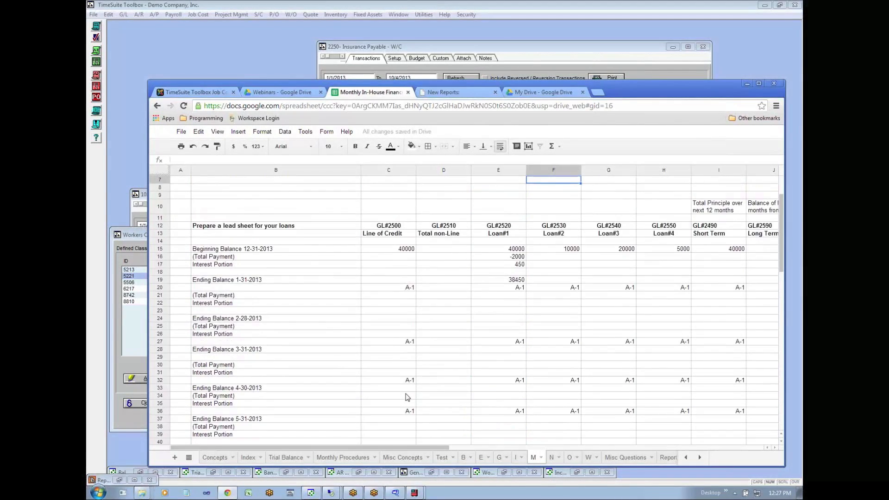
key("Left")
key("Left")
key("Left")
key("Left")
key("Left")
key("Left")
key("Left")
key("Left")
key("Left")
key("Left")
key("Left")
key("Left")
key("Left")
key("Left")
key("Left")
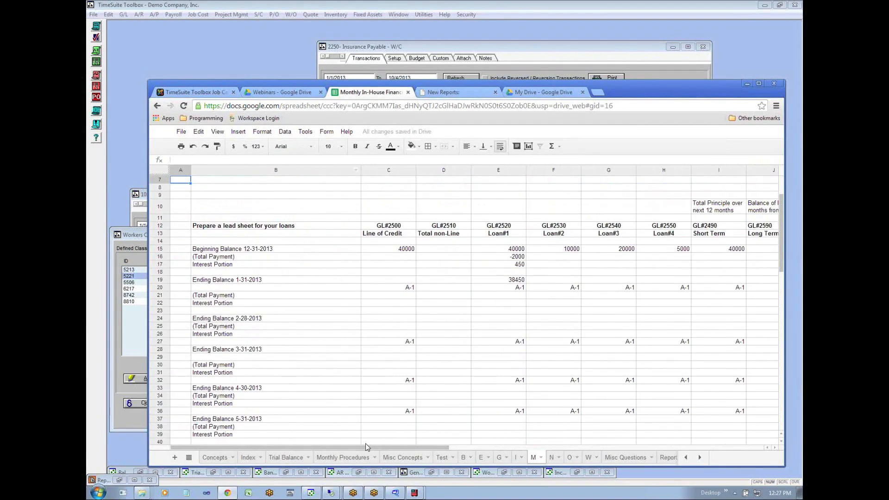
- Open the Accounts Payable sheet N and read its lead sheet organization and the Aging to GL Reconciliation entry in B5
left_click(554, 458)
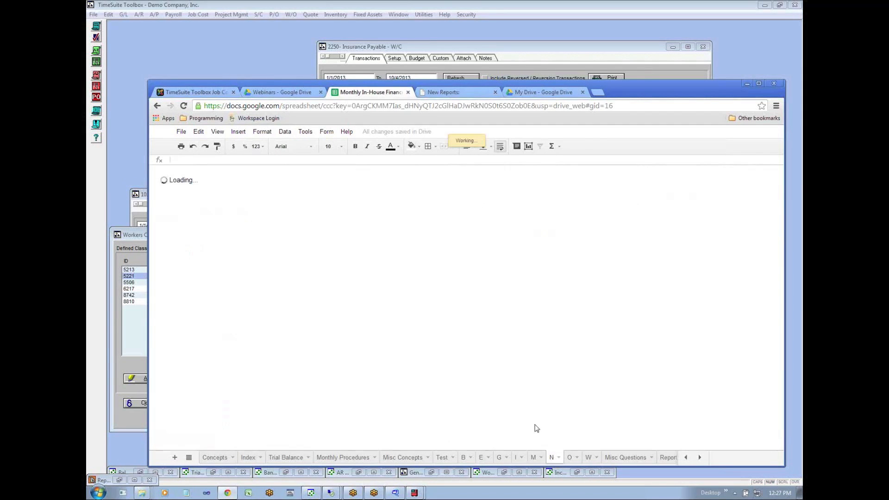
left_click(185, 218)
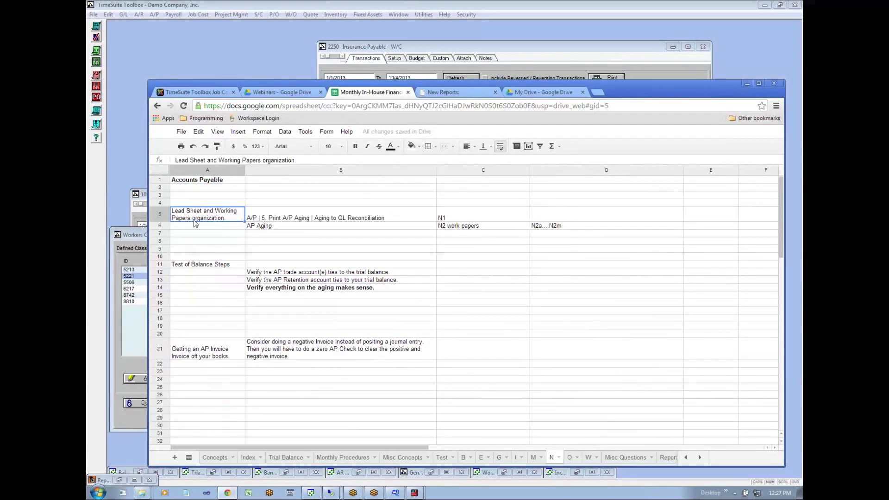
left_click(258, 220)
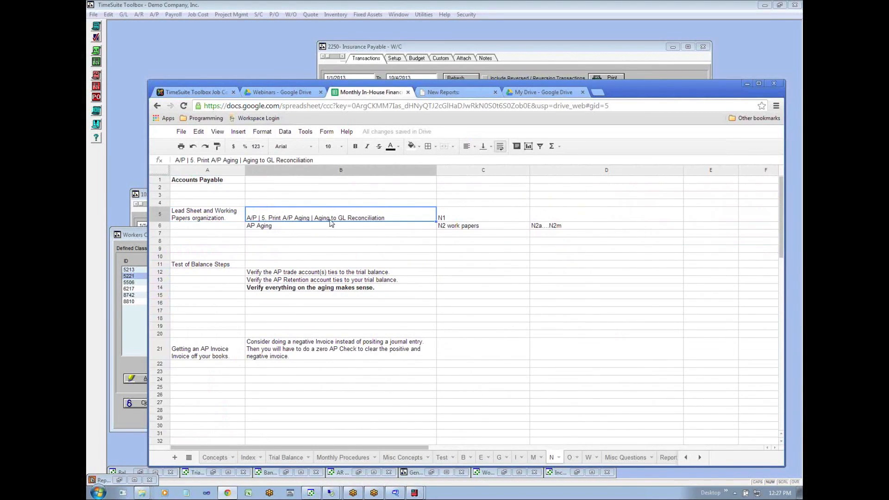
- Switch to TimeSuite Toolbox and start the A/P Aging to GL Reconciliation report with aging type AP
left_click(234, 59)
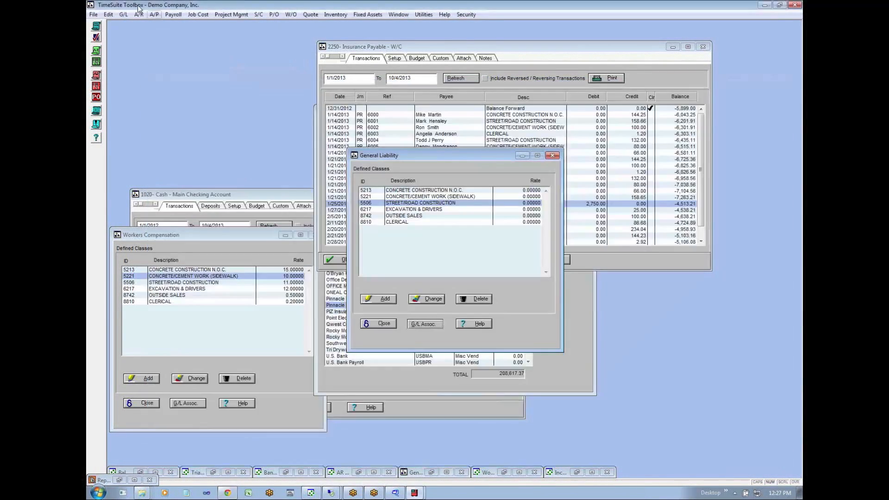
left_click(153, 15)
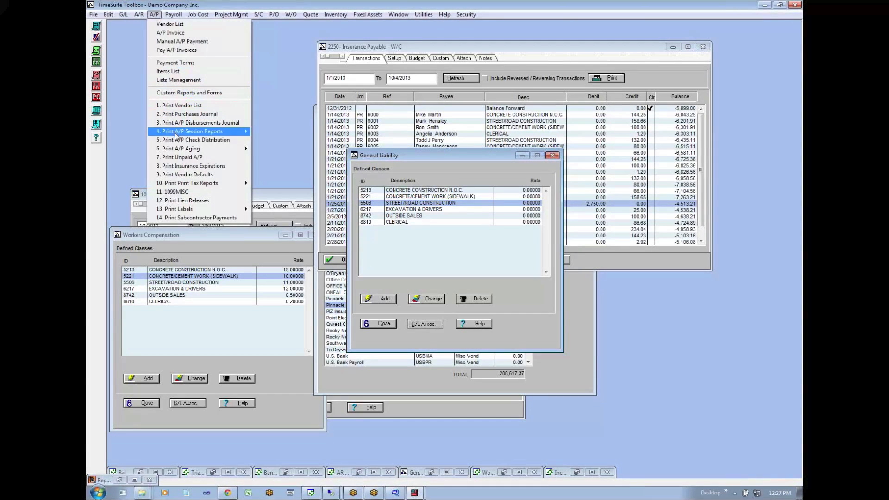
mouse_move(181, 153)
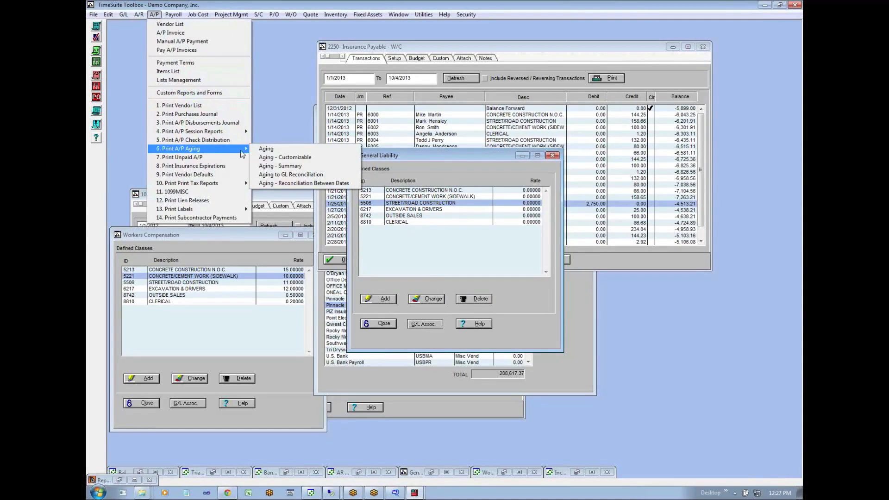
left_click(280, 175)
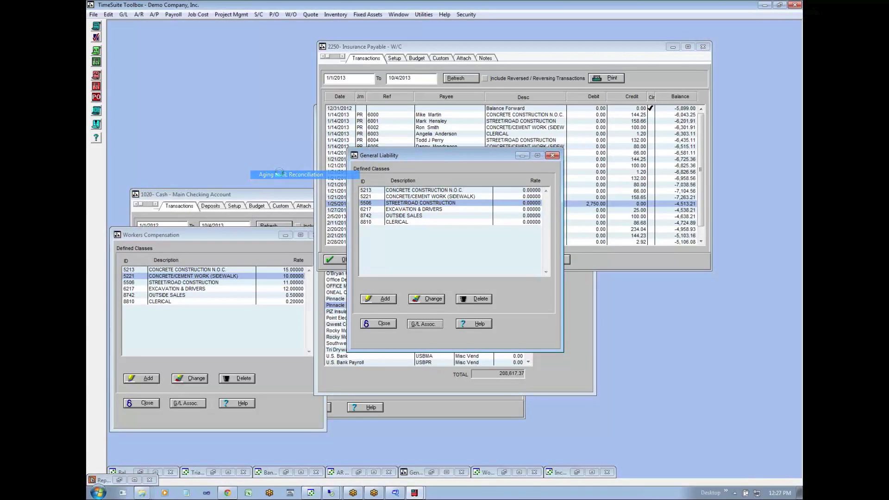
left_click(483, 242)
left_click(418, 253)
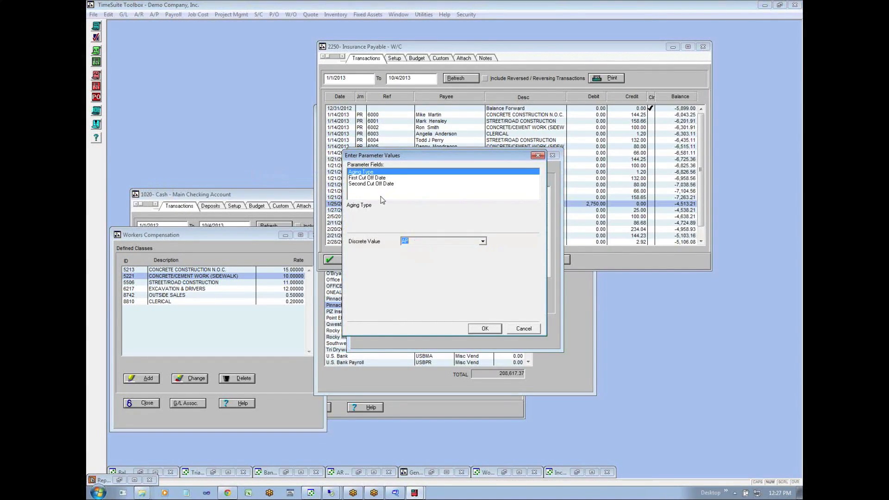
- Set the first cut-off date to 12/31/2012 and the second to 1/31/2013, and generate the reconciliation report
left_click(373, 180)
left_click(416, 242)
type("231")
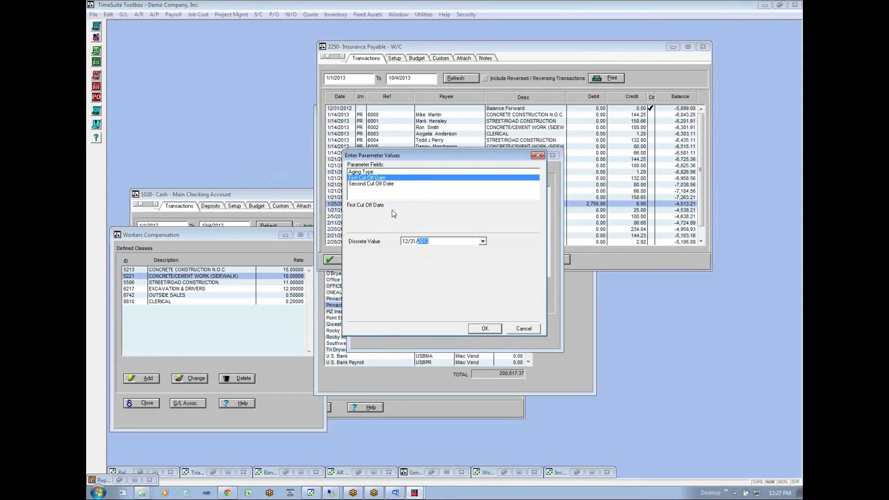
left_click(376, 183)
left_click(405, 242)
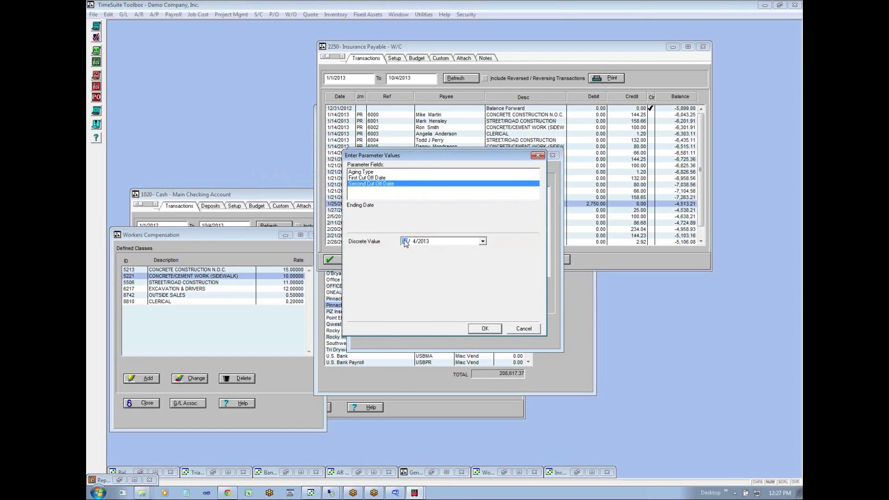
type("1/31")
left_click(485, 328)
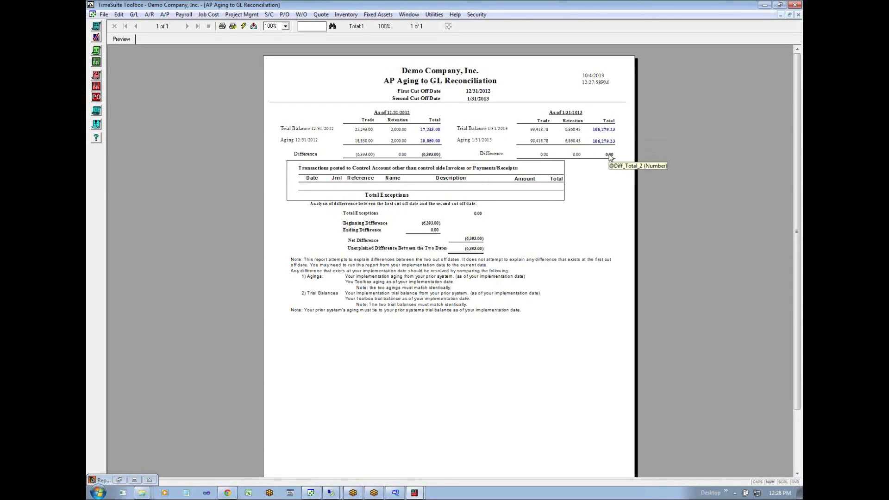
- Switch to the Accounts Payable sheet in the browser and review the N1 and N2 working paper references for the reconciliation and AP Aging
left_click(789, 16)
left_click(227, 492)
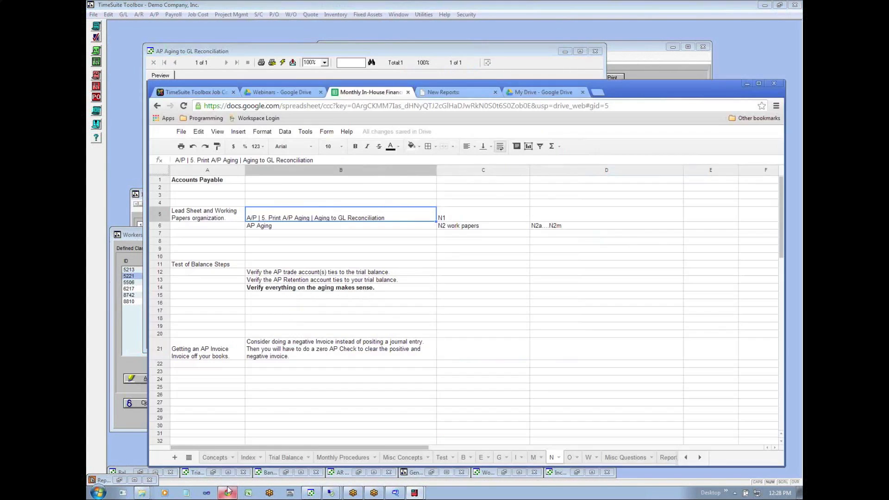
left_click(280, 227)
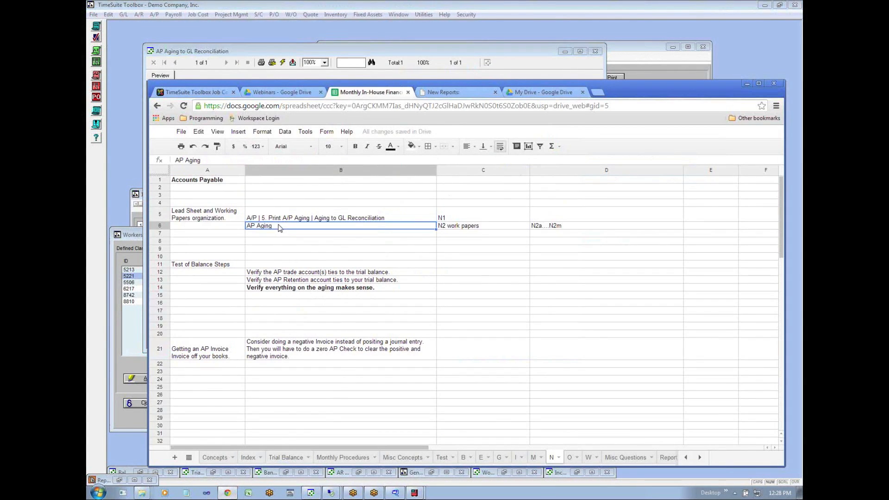
left_click(449, 220)
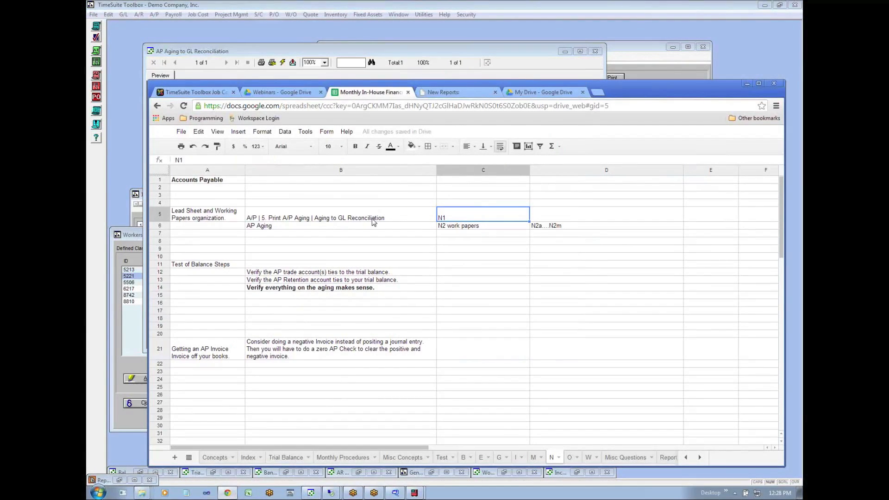
left_click(467, 229)
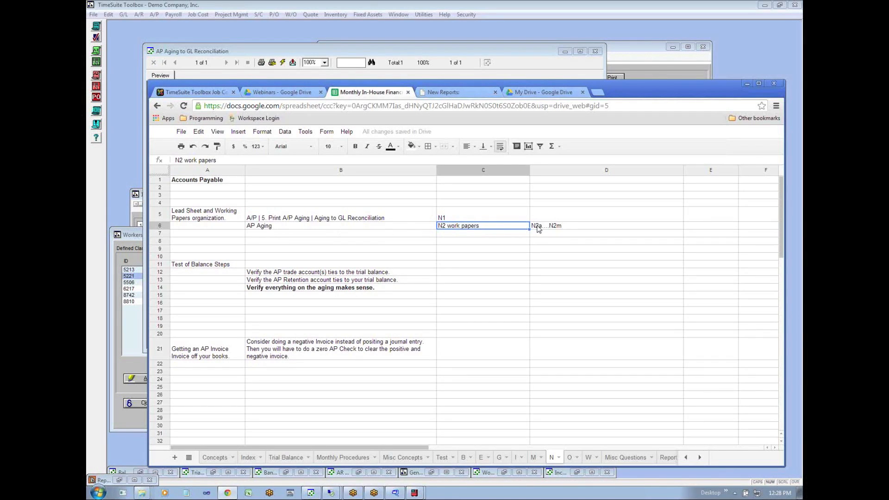
left_click(277, 230)
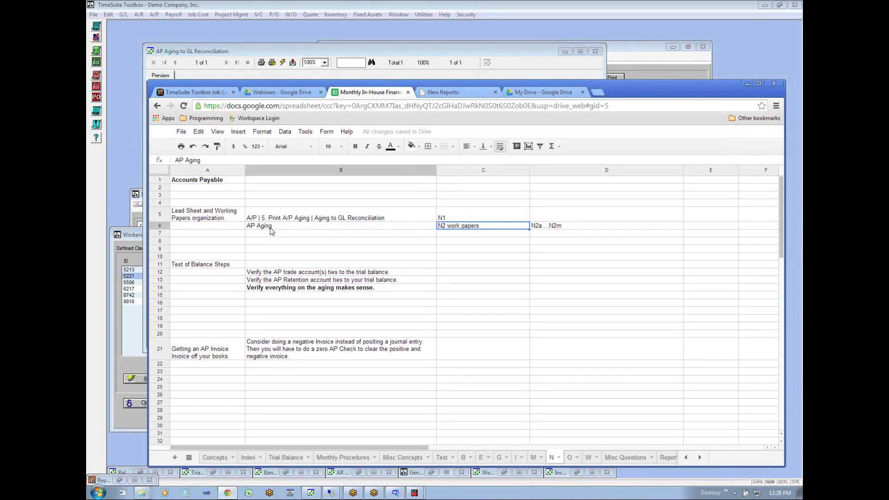
- Read the Test of Balance Steps in B12 to B14 and the row 21 guidance on getting an AP invoice off the books
left_click(284, 274)
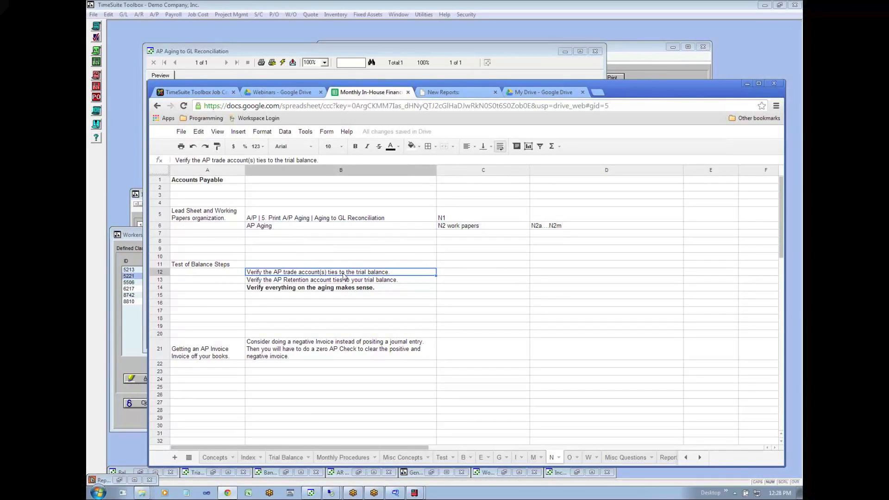
double_click(289, 272)
left_click_drag(282, 272, 290, 273)
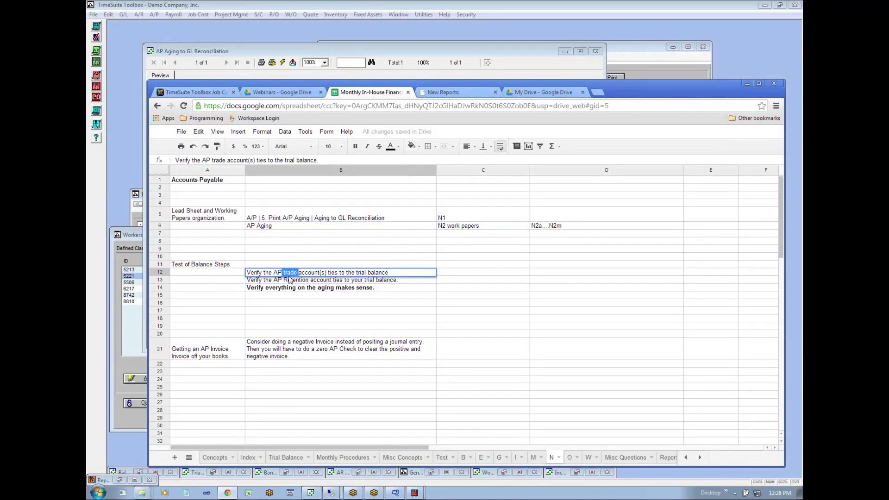
left_click(268, 284)
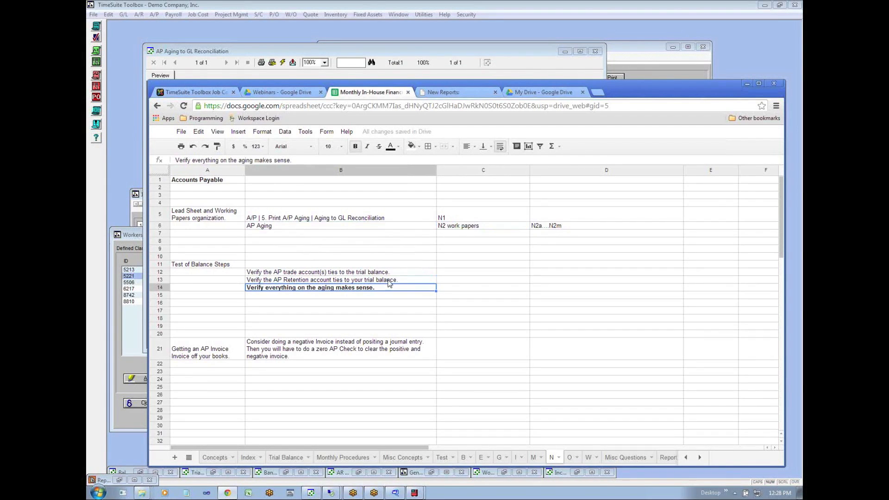
left_click(364, 295)
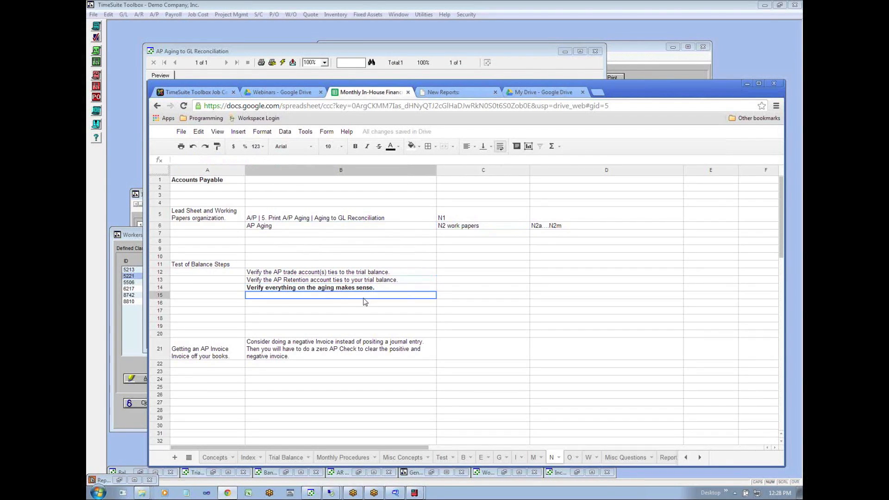
left_click(197, 358)
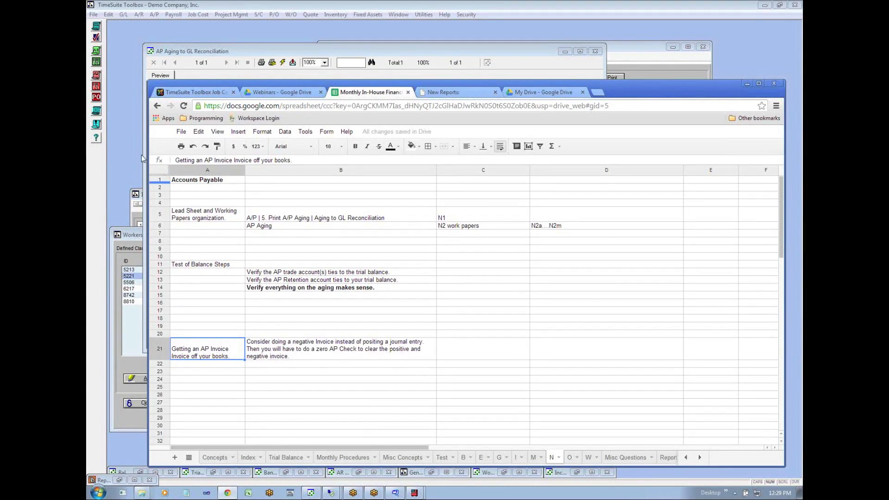
- Switch back to TimeSuite Toolbox and drill into the 1/31/2013 aging total to examine the Accounts Payable Aging detail
left_click(124, 137)
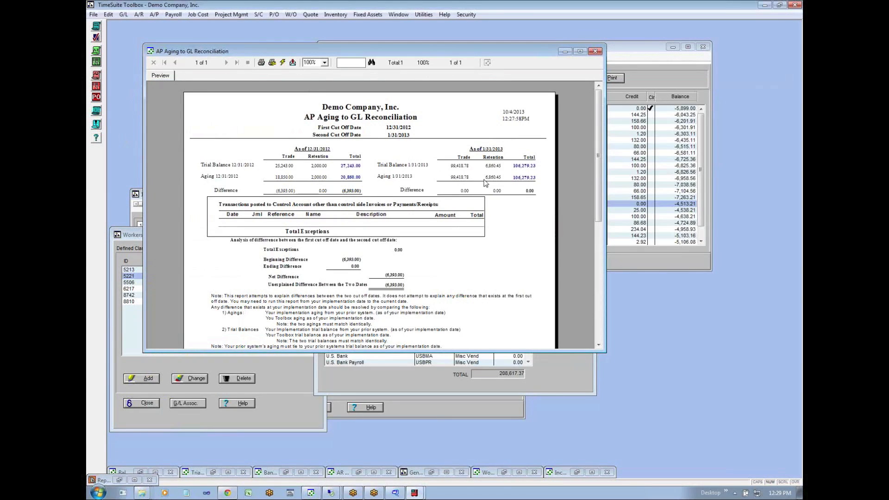
left_click(523, 178)
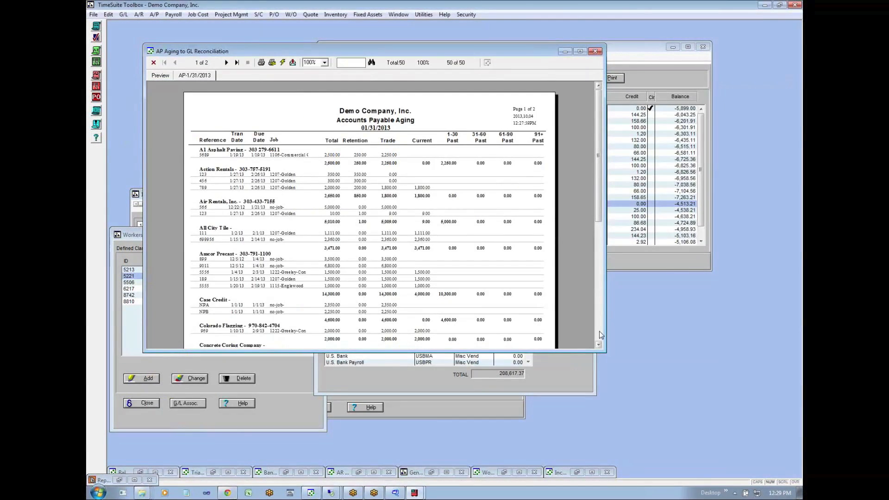
scroll(599, 333, "down", 5)
left_click_drag(599, 306, 597, 188)
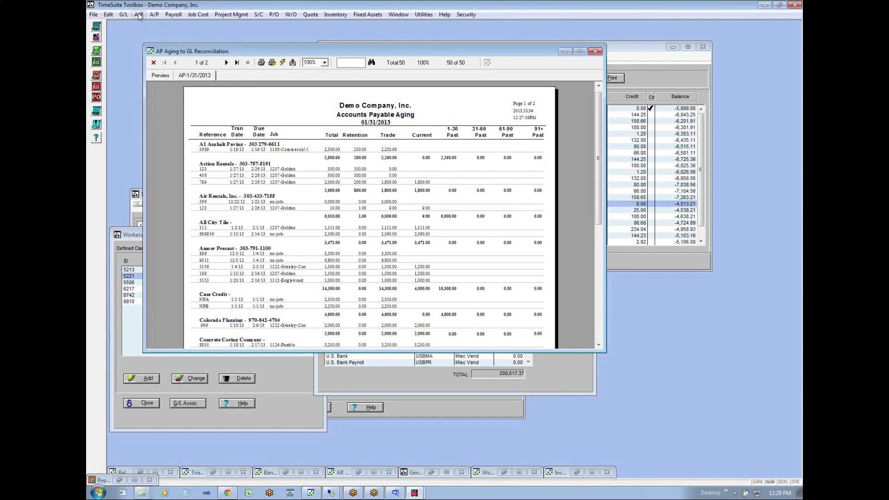
- Start a new A/P invoice for the vendor A1 Asphalt Paving, keeping the aging report's vendor entry in view
left_click(154, 14)
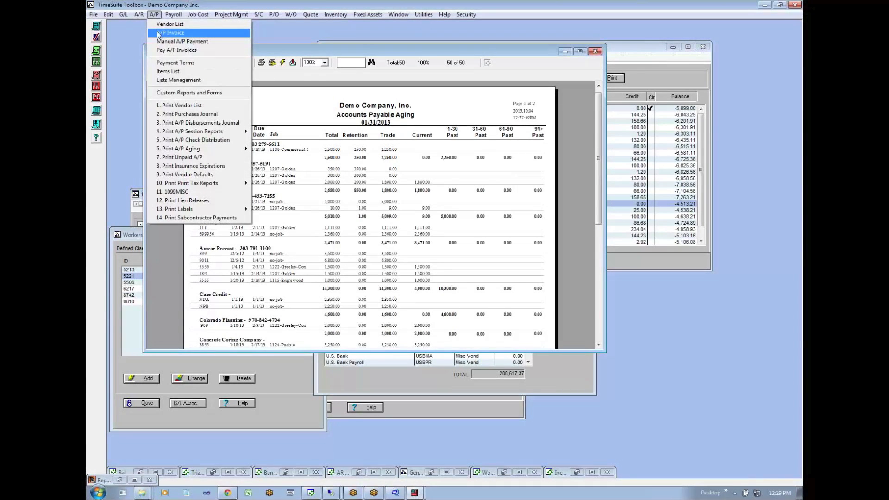
left_click(159, 33)
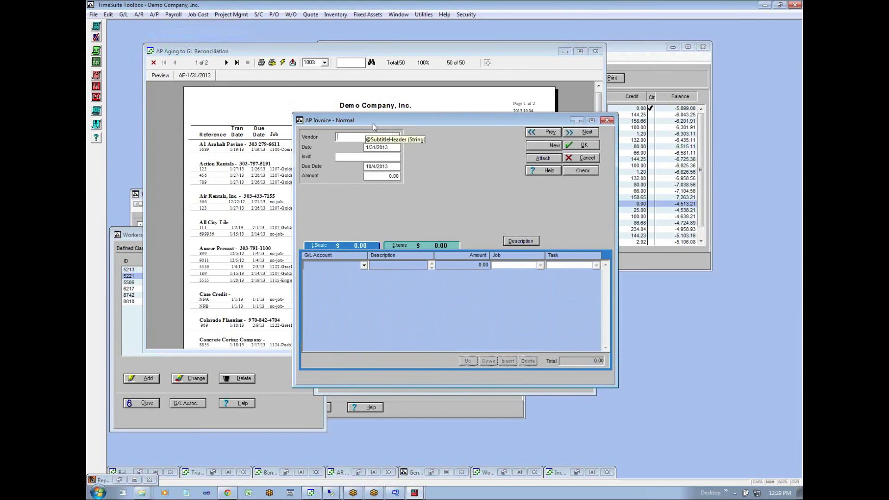
left_click_drag(373, 123, 325, 179)
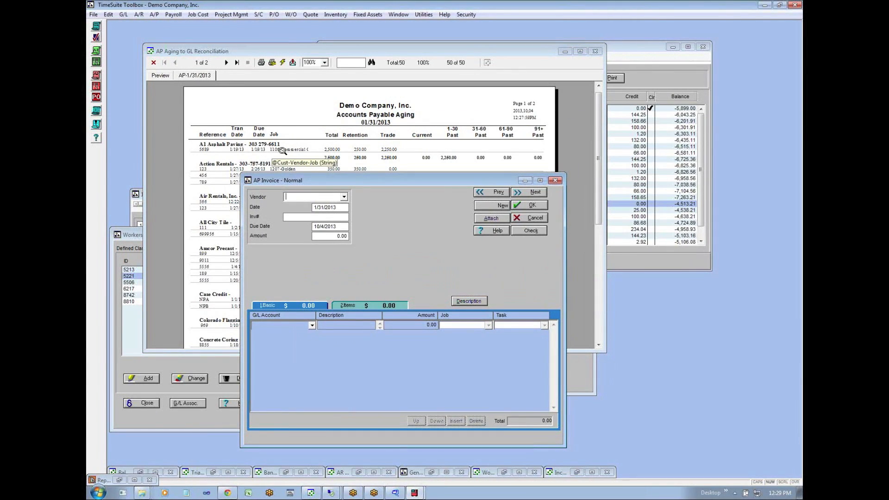
type("w")
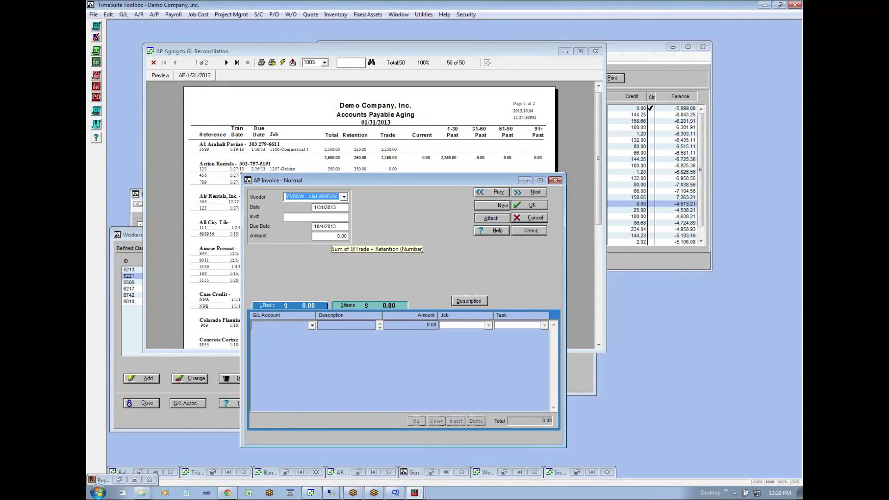
type("a")
key("Tab")
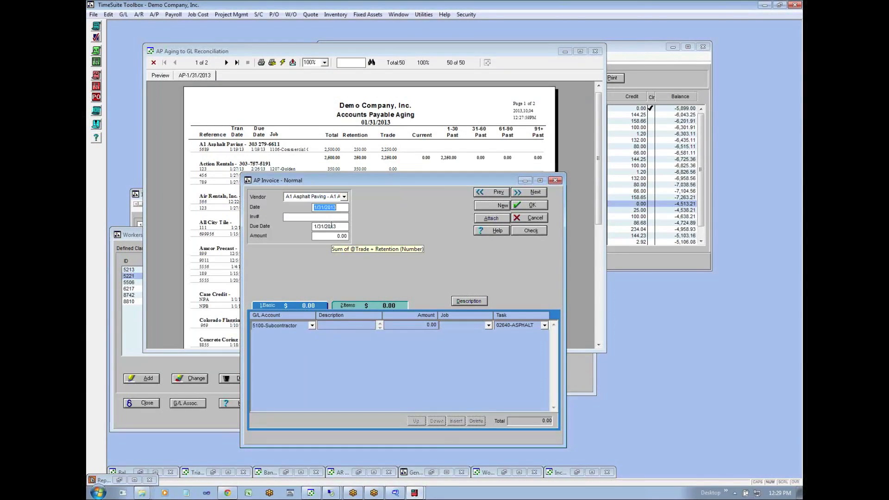
- Enter ADJ FOR BACKCHA as the invoice number and -2,250.00 as the invoice amount
key("Tab")
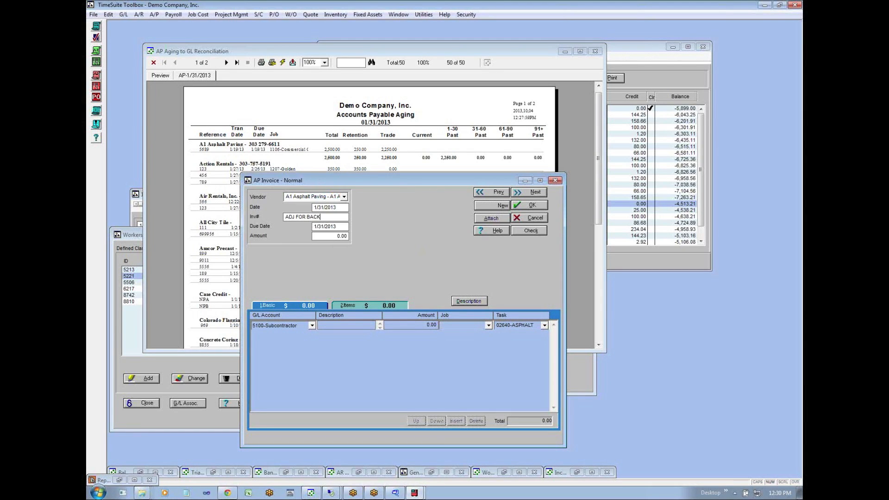
key("Tab")
type("-2250")
key("Tab")
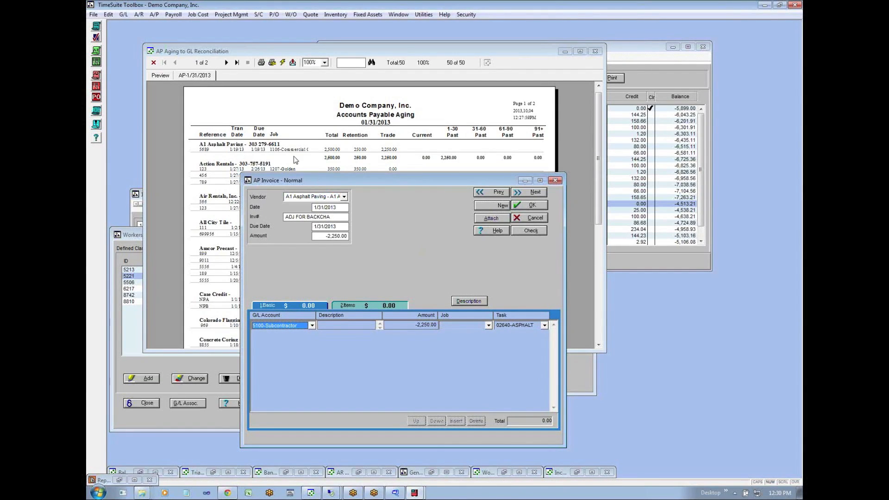
- Assign the 5100-Subcontractor line to job 1106-Commercial GC Template and task 03-100-Concrete Formwork
left_click(344, 325)
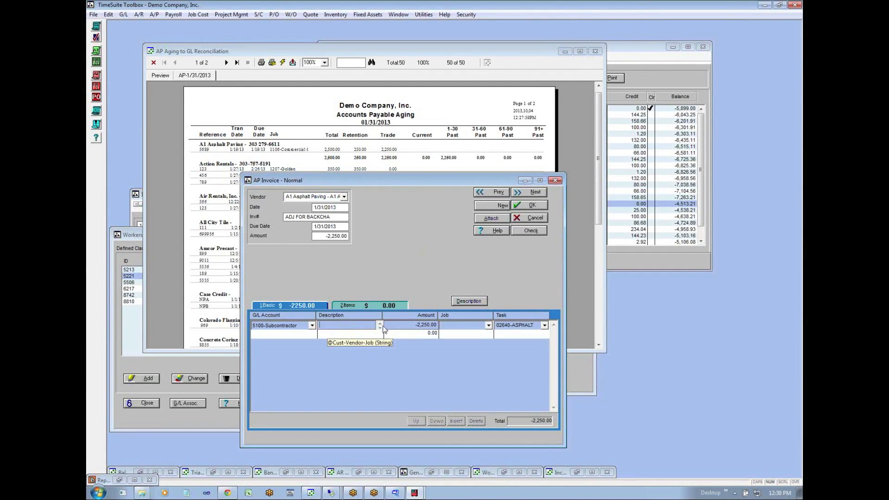
left_click_drag(407, 326, 435, 325)
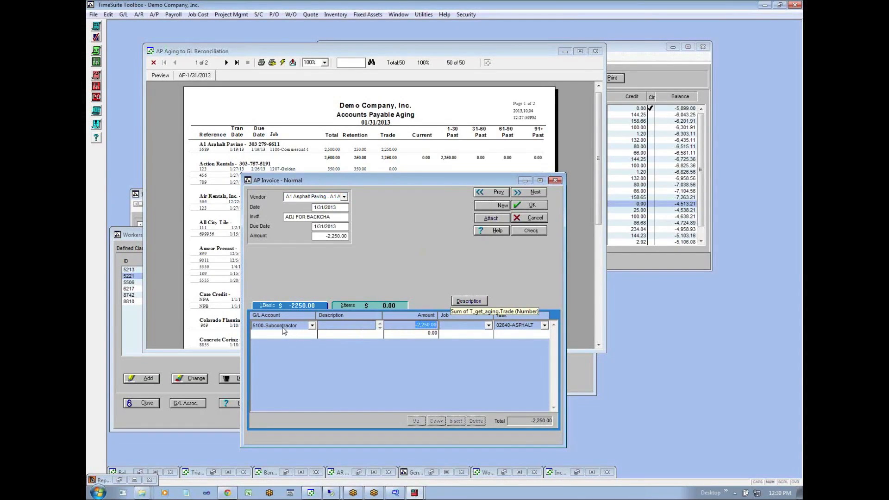
left_click(488, 326)
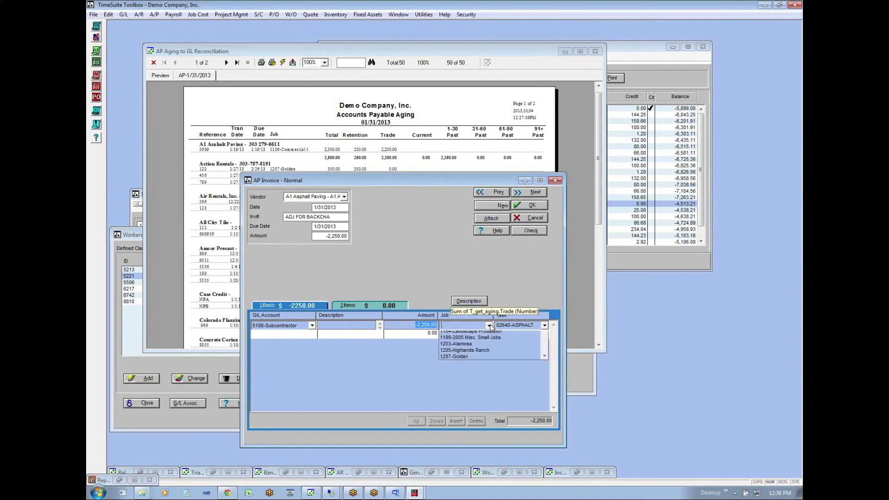
left_click(480, 334)
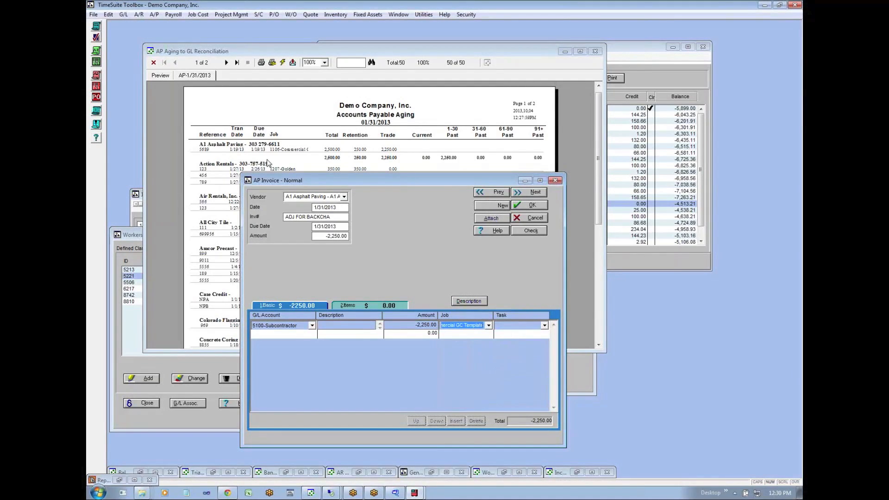
left_click(544, 326)
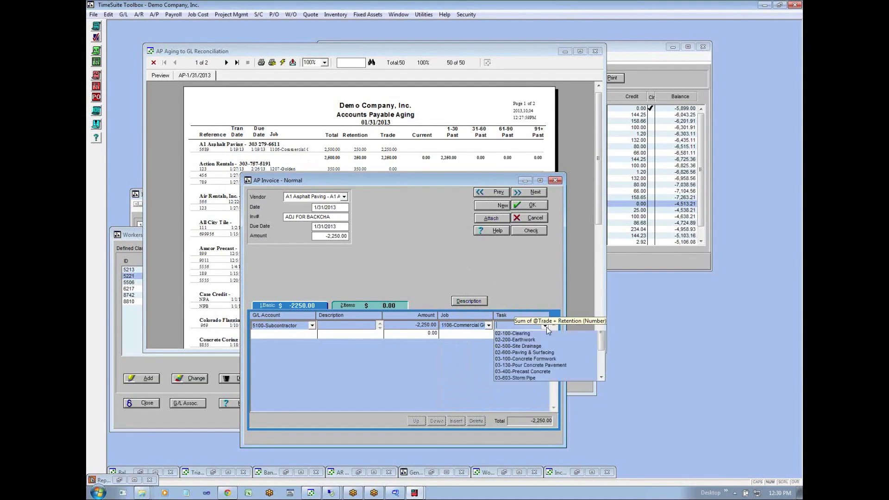
left_click(543, 386)
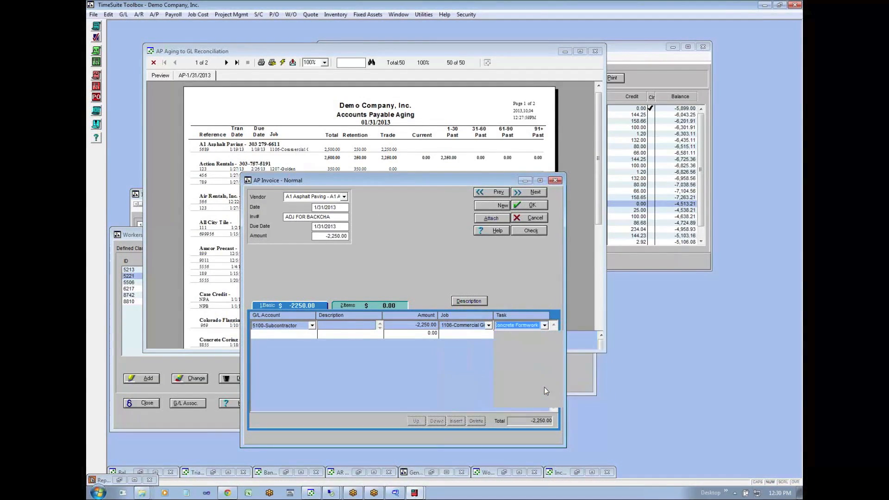
key("Tab")
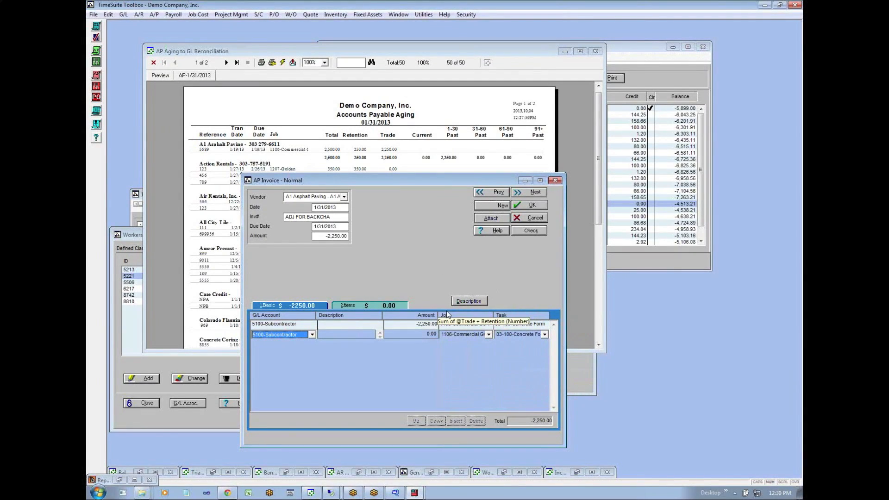
- Review the distribution line's task and amount, and save the negative invoice
left_click(531, 326)
left_click(415, 325)
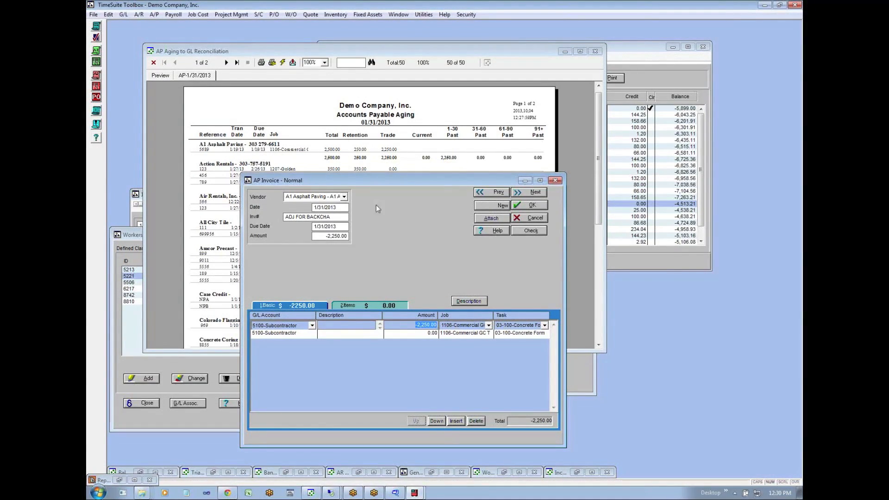
left_click(382, 333)
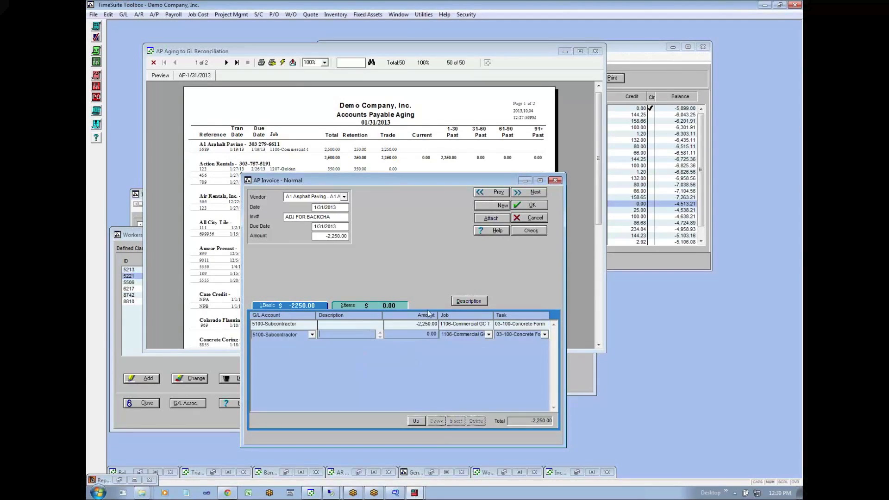
left_click(525, 207)
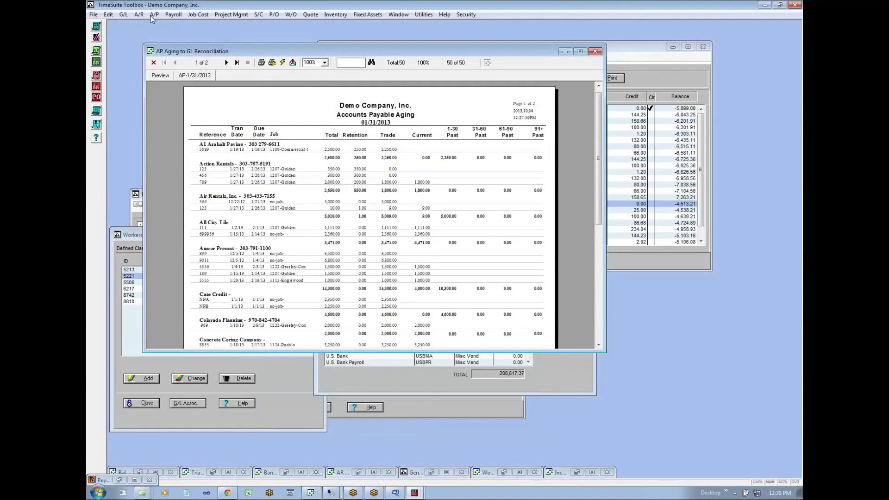
- Start a manual A/P payment to A1 Asphalt Paving and mark the 1/19/2013 invoice and the negative adjustment invoice for payment
left_click(152, 15)
left_click(180, 42)
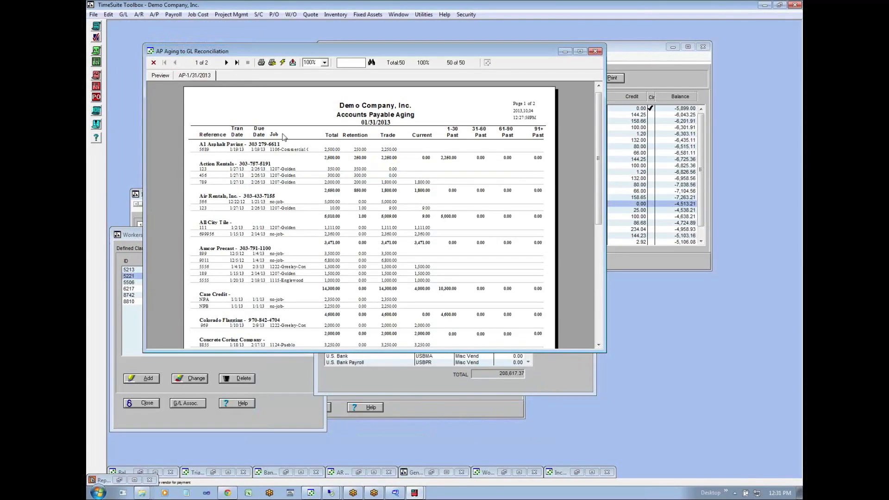
key("Down")
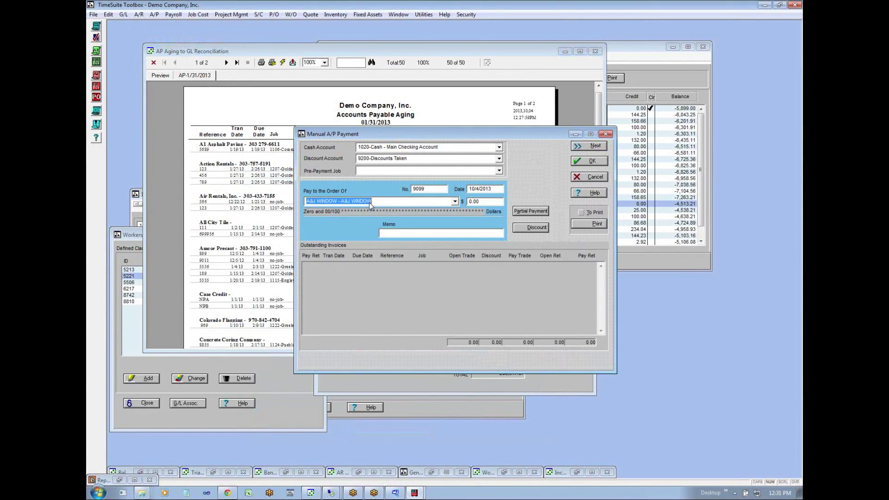
key("Down")
key("Down")
left_click(306, 266)
left_click(306, 265)
left_click(306, 275)
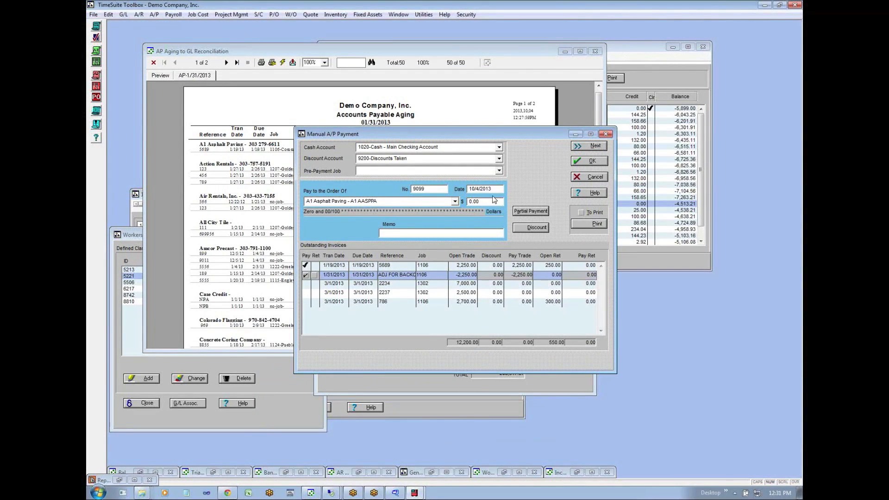
- Set the check number to CLEAR and try to save the zero-amount payment
double_click(430, 189)
type("CLEAER")
key("BackSpace")
left_click(594, 161)
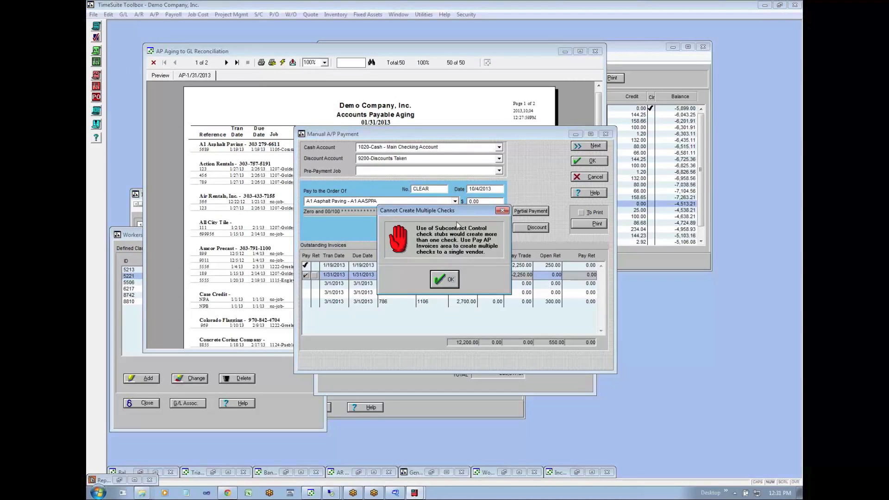
left_click(437, 277)
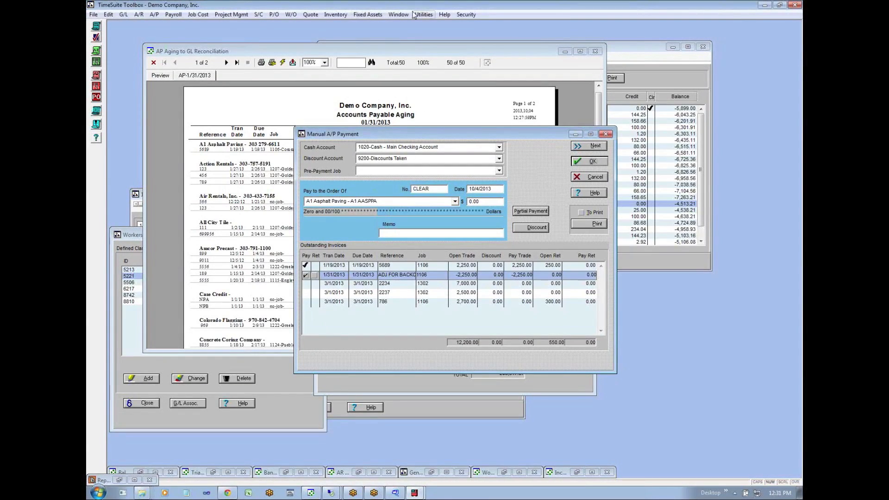
- Cancel the manual A/P payment and view the PO/Sub and AP system preferences
left_click(584, 179)
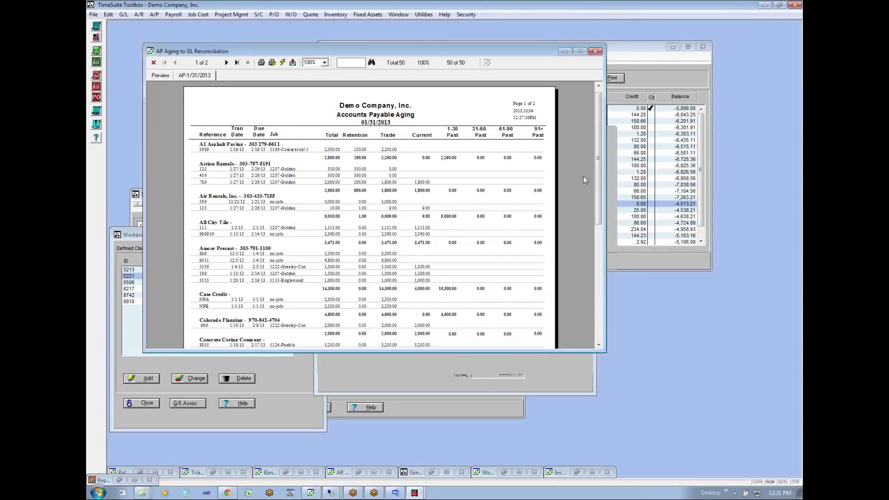
left_click(228, 493)
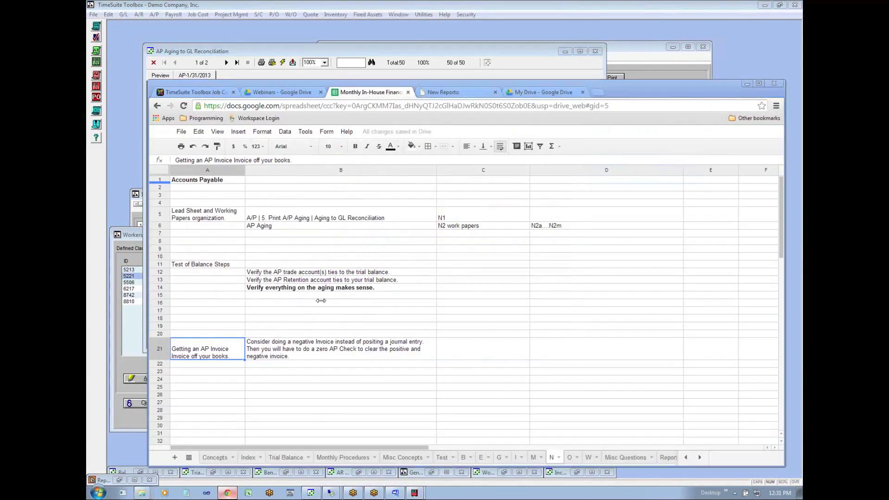
left_click(227, 493)
left_click(422, 15)
left_click(436, 25)
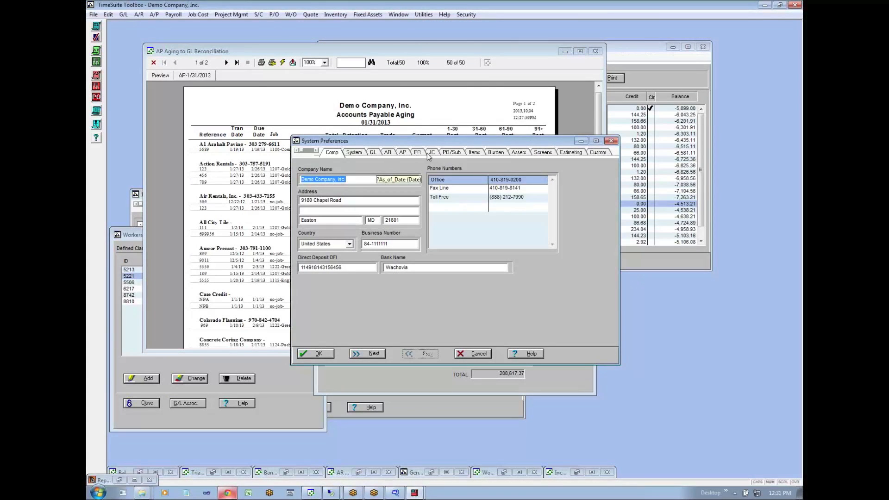
left_click(452, 153)
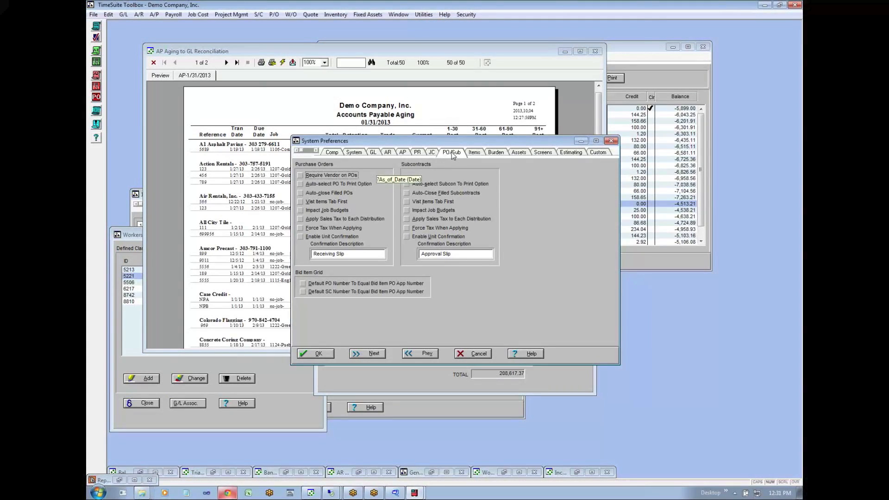
left_click(403, 153)
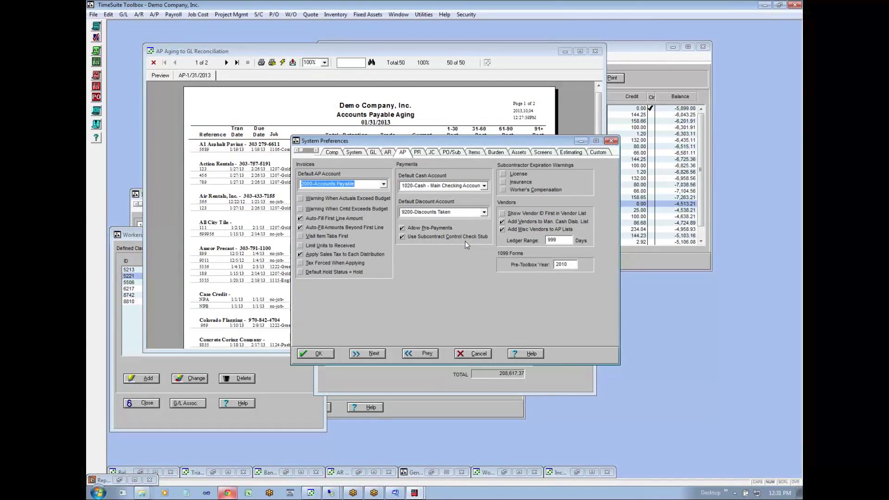
left_click(419, 493)
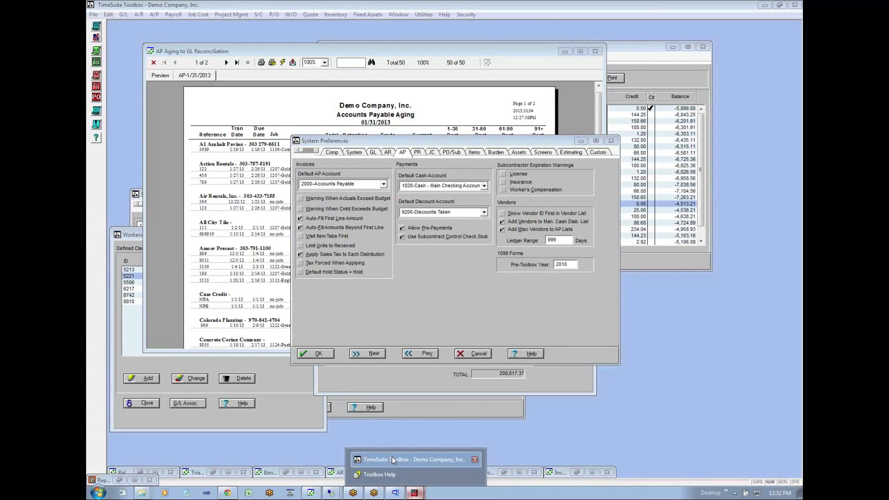
left_click(392, 455)
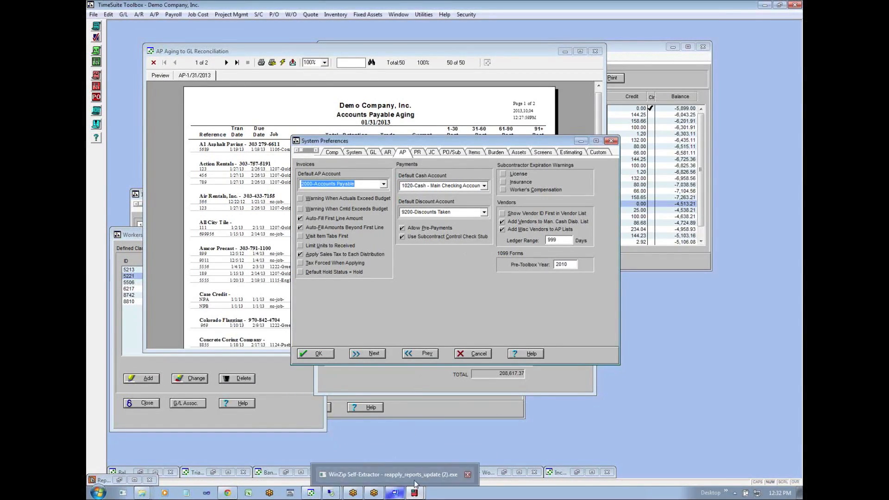
left_click(426, 412)
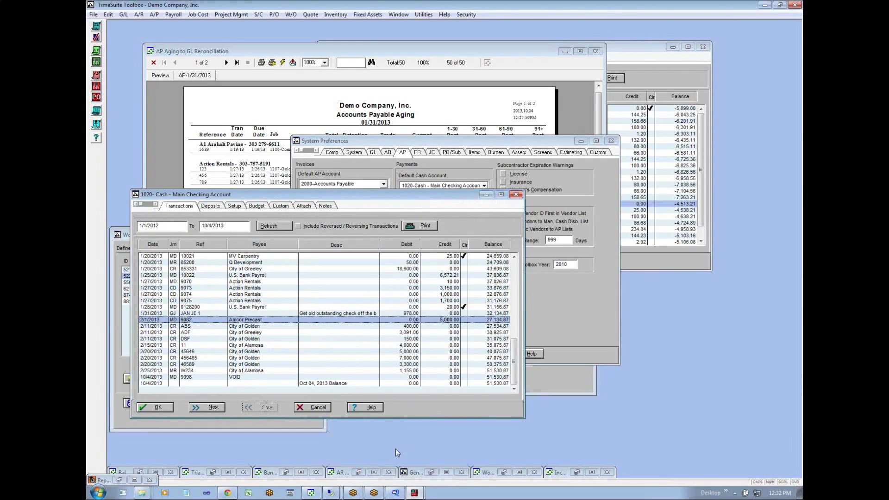
- Switch to the Monthly In-House Financials spreadsheet in Chrome and review the Accounts Payable balance test steps and negative invoice note
left_click(227, 492)
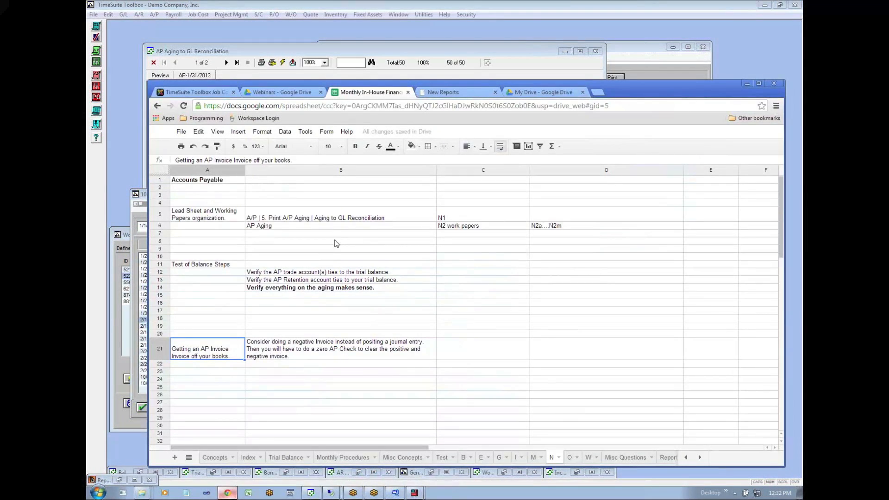
left_click(310, 274)
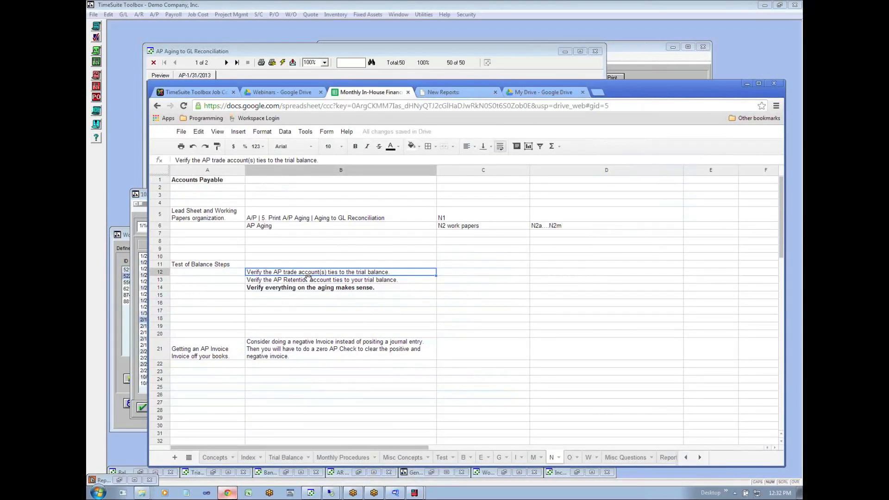
left_click(308, 288)
left_click(286, 348)
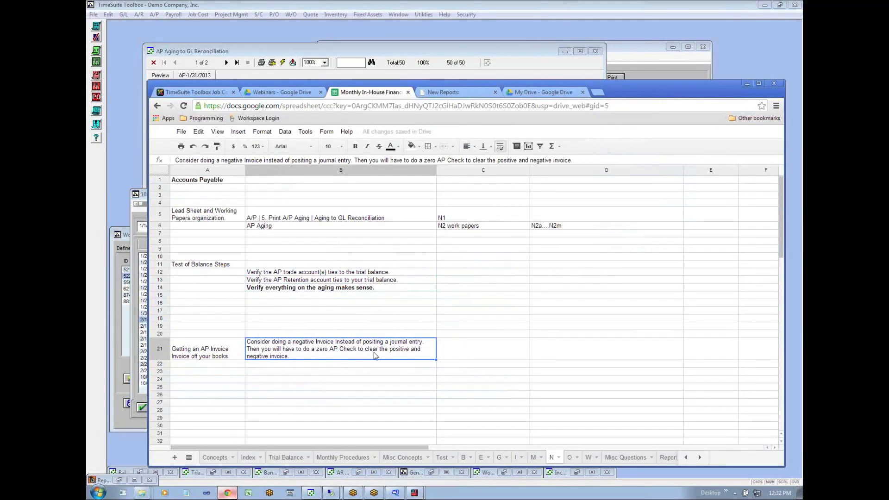
- Review the working paper index and the Trial Balance sheet's cash, receivable, payable and payroll tax rows, and return to sheet N
left_click(569, 458)
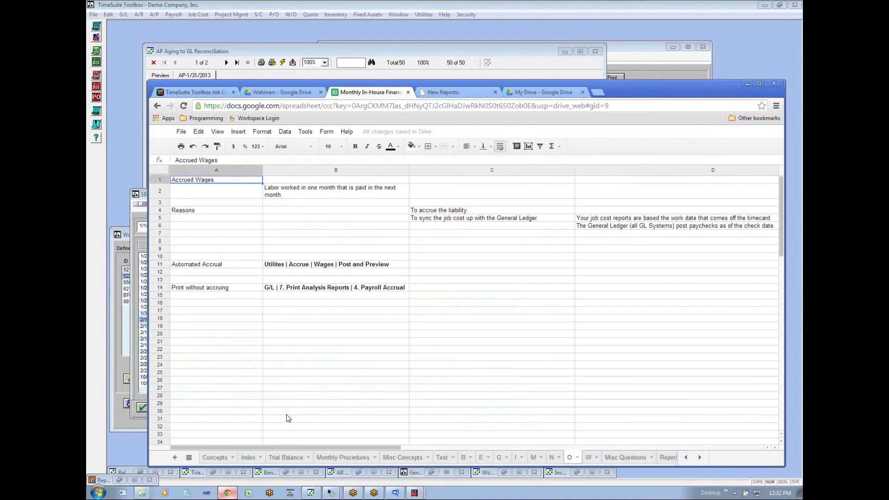
left_click(245, 457)
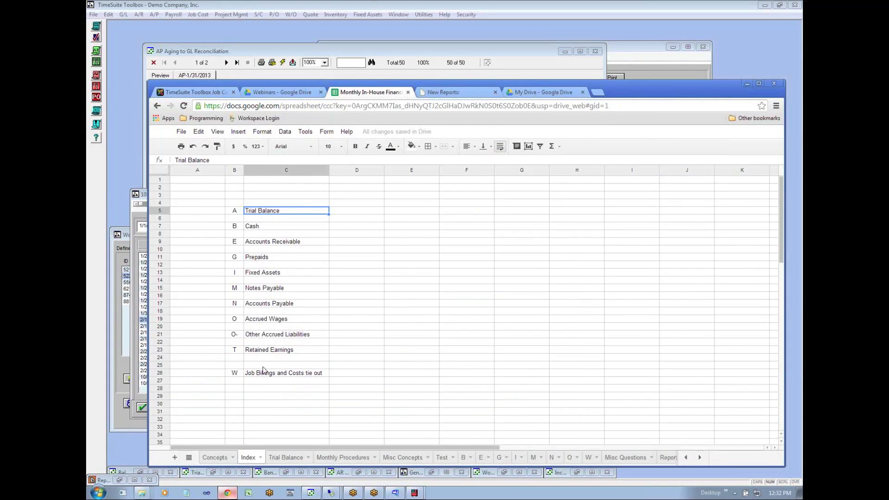
left_click(285, 461)
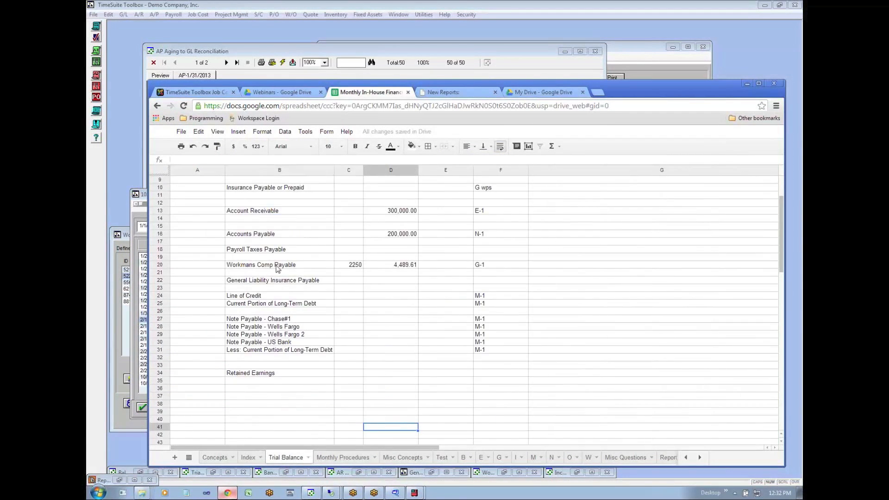
scroll(256, 260, "up", 3)
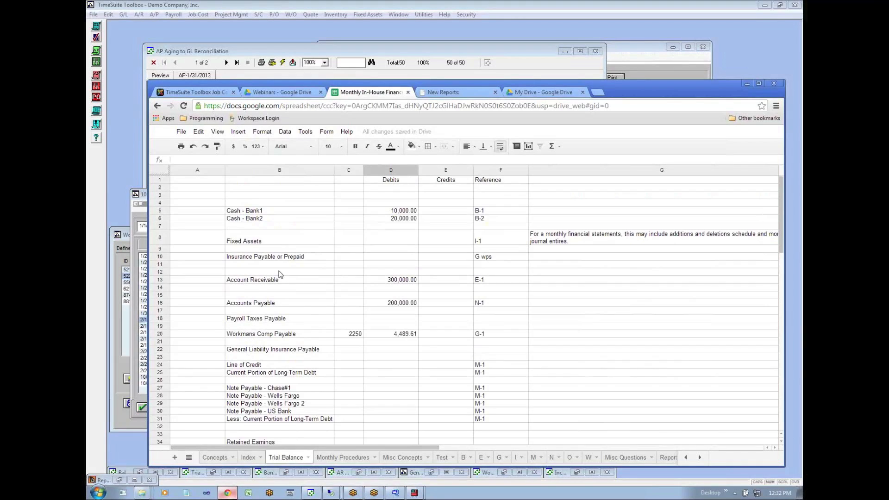
left_click(399, 212)
left_click(401, 220)
left_click(410, 281)
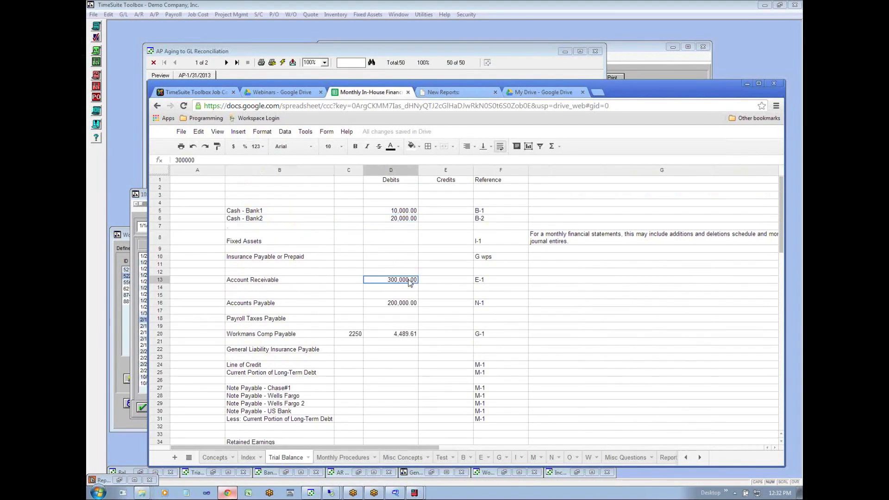
left_click(408, 303)
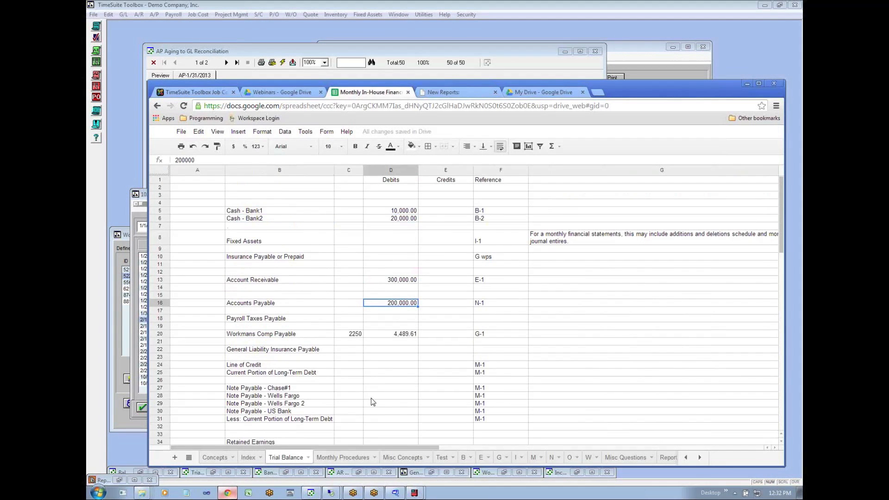
left_click(294, 319)
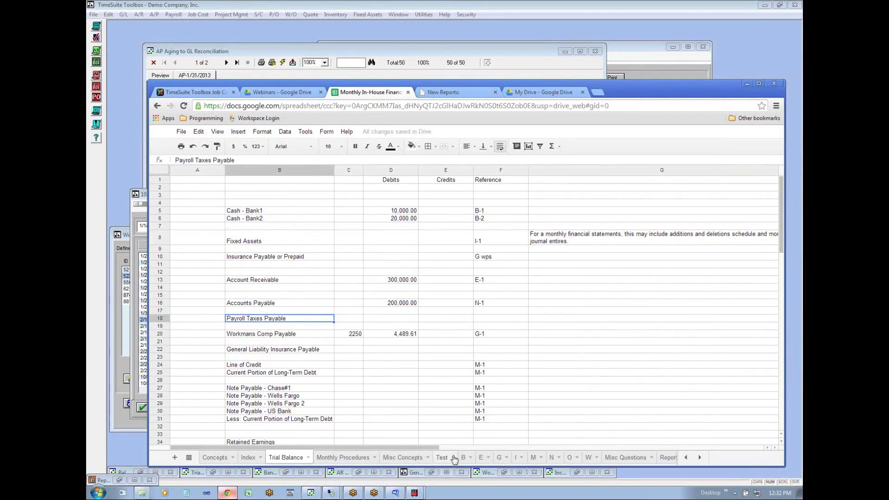
left_click(551, 457)
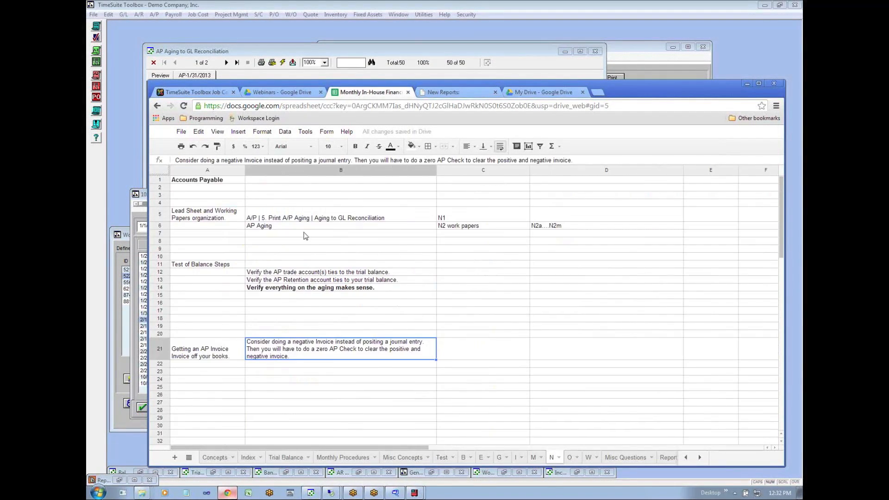
- Read the Accrued Wages notes on sheet O, and post and preview the wage accrual as of 1/31/2013 in TimeSuite Toolbox
left_click(570, 459)
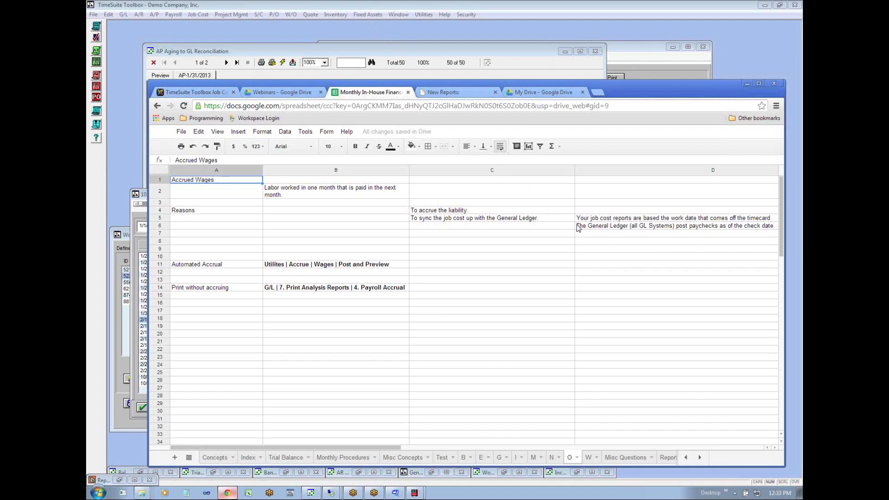
left_click(418, 15)
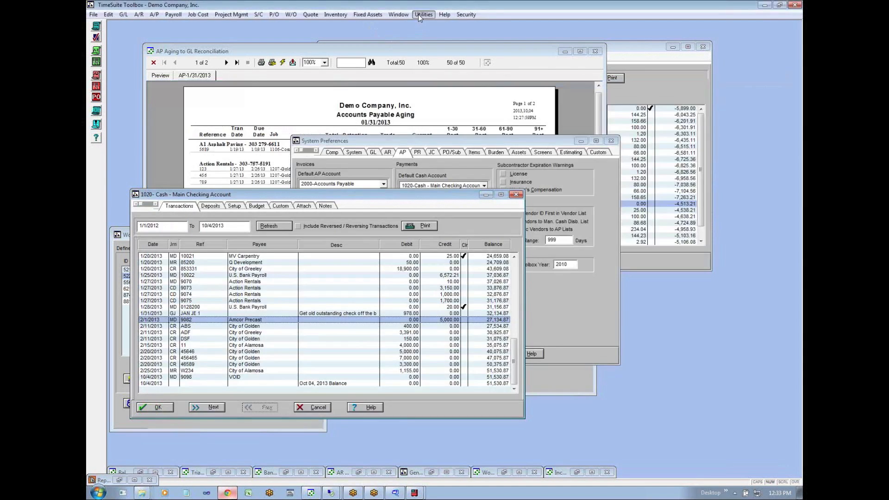
mouse_move(433, 75)
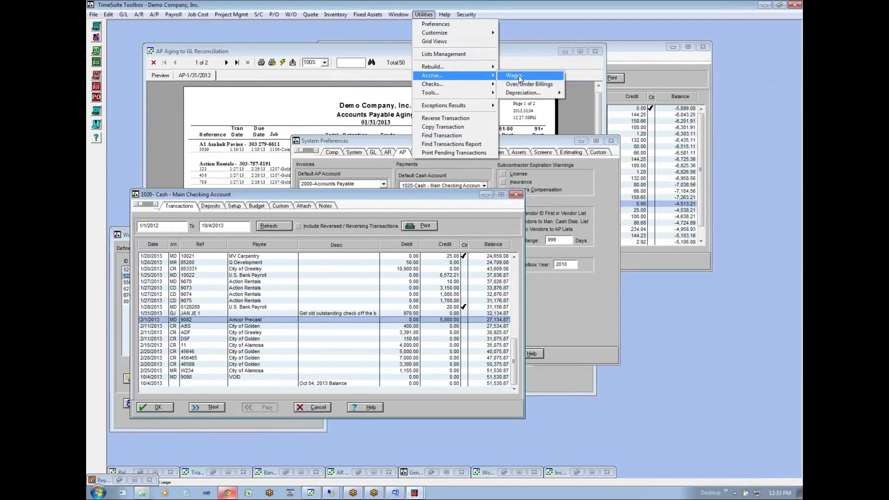
left_click(521, 76)
left_click_drag(449, 248, 409, 247)
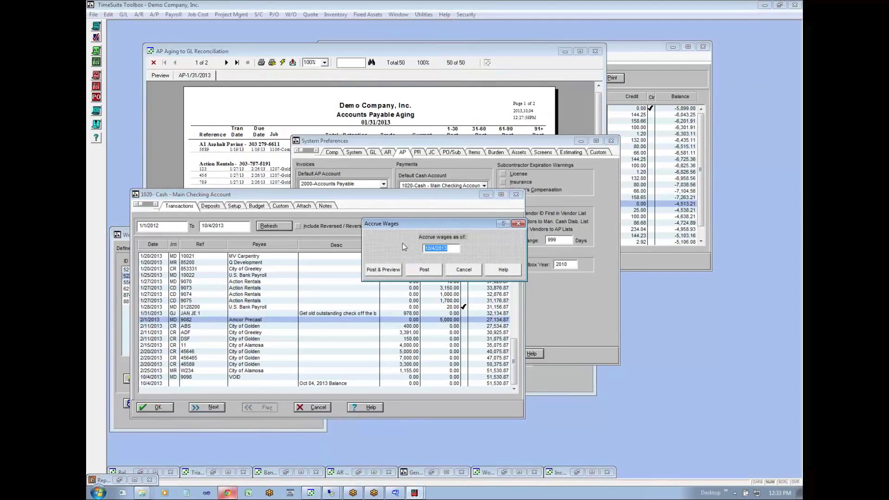
type("013113")
left_click(390, 273)
left_click(447, 279)
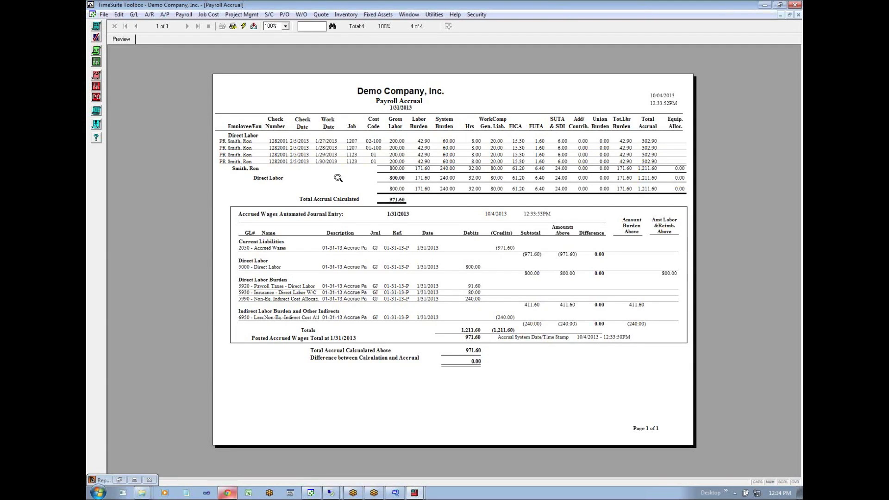
- Generate the summary job cost report of billings, direct costs and burdens for 1/1/2013 through 1/31/2013
left_click(207, 14)
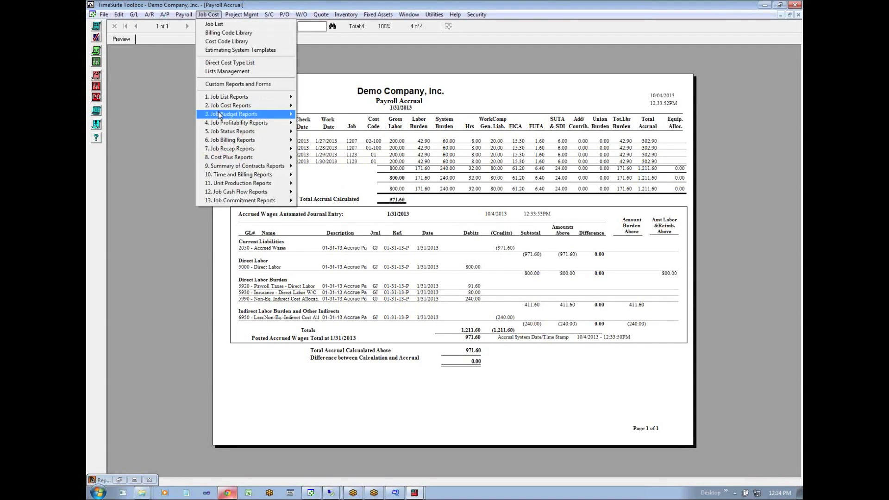
mouse_move(227, 106)
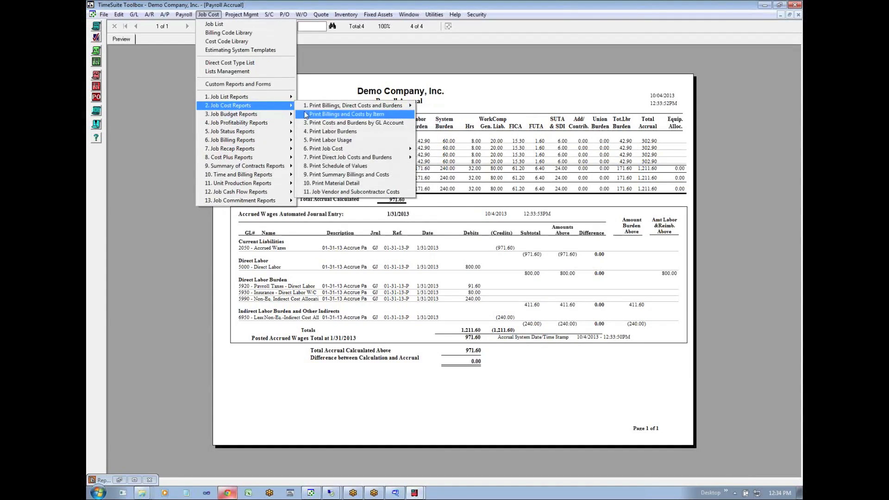
mouse_move(409, 106)
left_click(441, 106)
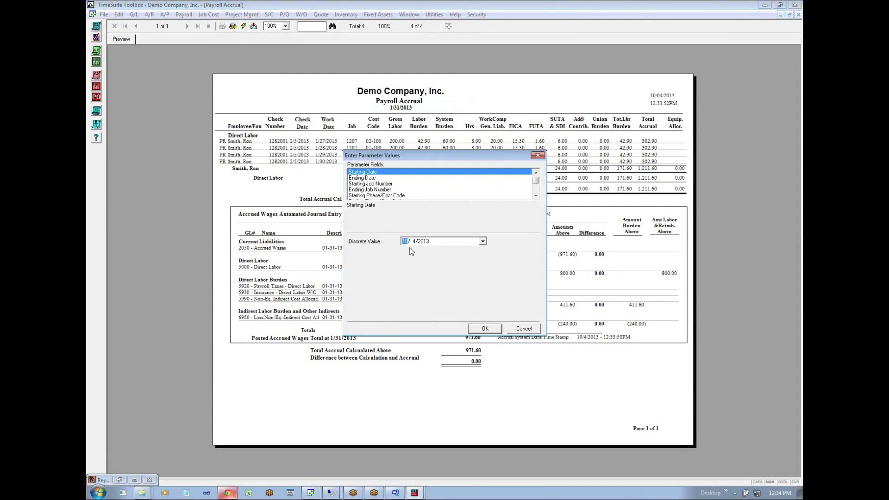
key("Left")
key("Left")
type("12")
key("Right")
key("Right")
key("Left")
key("Left")
left_click(356, 178)
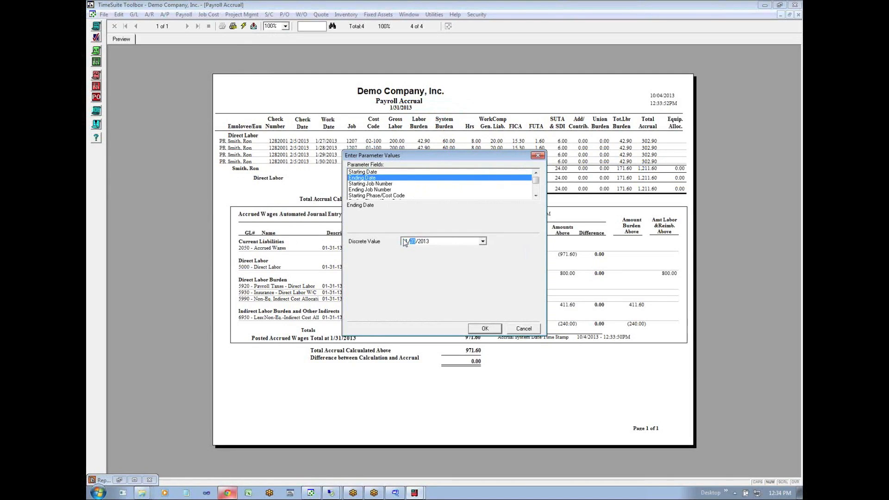
left_click(486, 330)
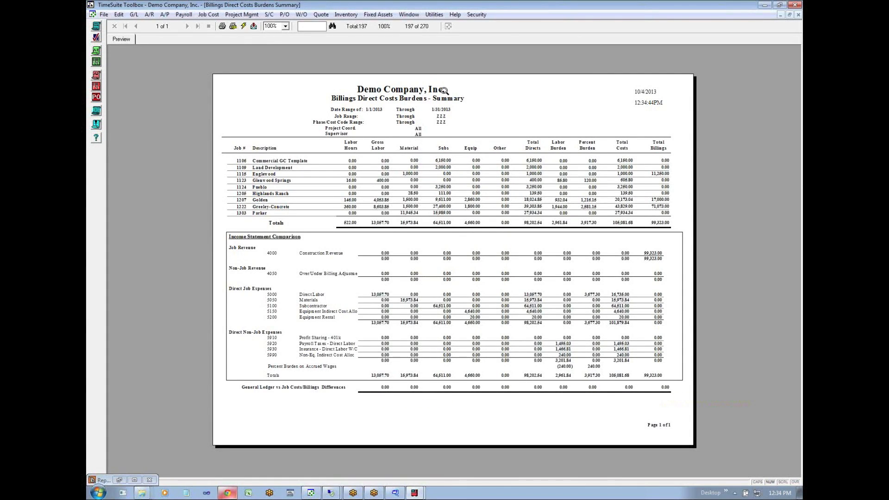
- Generate the Payroll Accrual analysis report with an accrual date of 12/31/2012, without posting an accrual
left_click(434, 14)
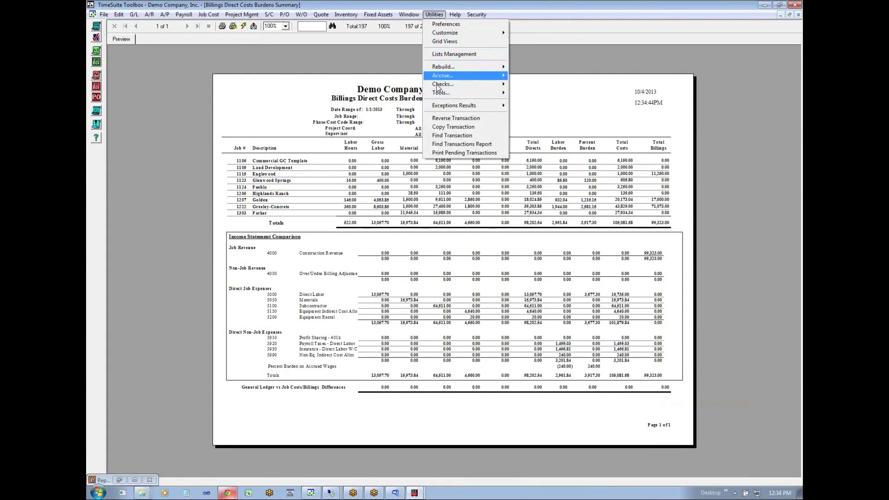
mouse_move(486, 75)
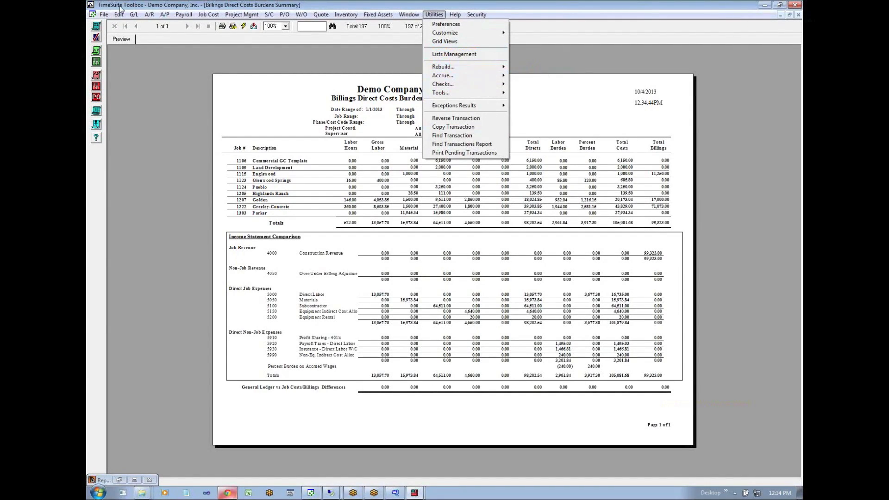
mouse_move(134, 15)
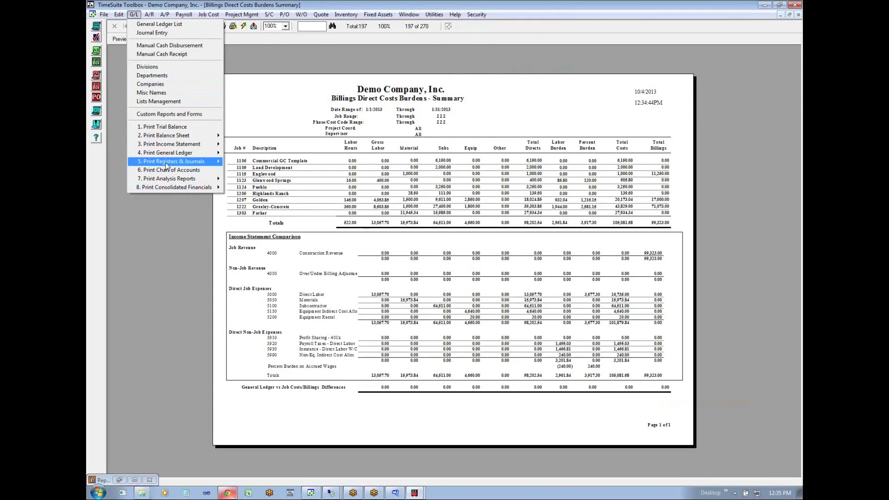
mouse_move(204, 179)
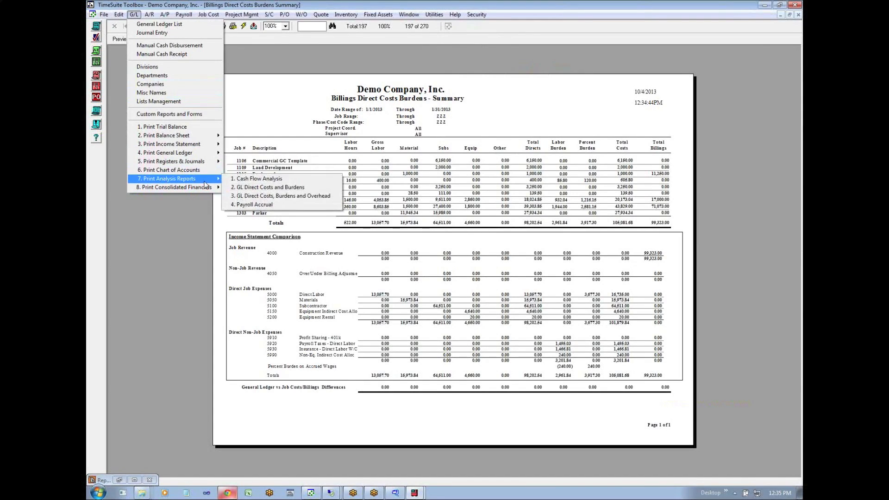
left_click(241, 205)
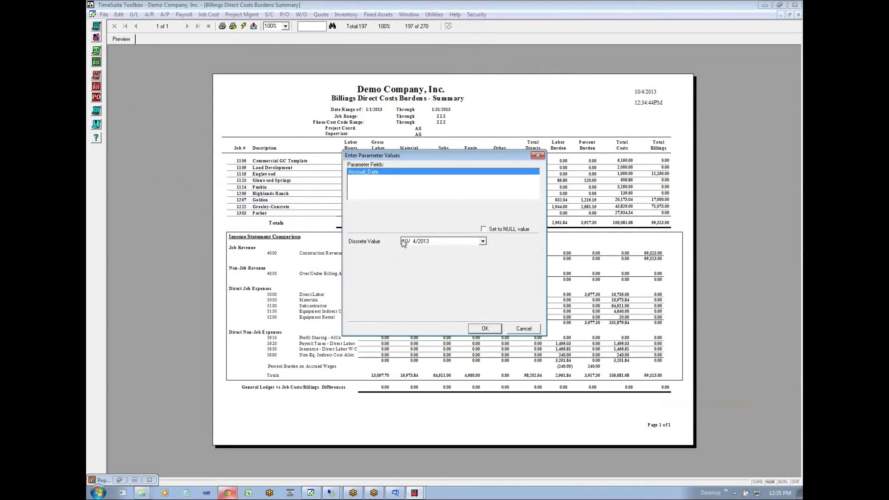
type("31/2012")
left_click(484, 331)
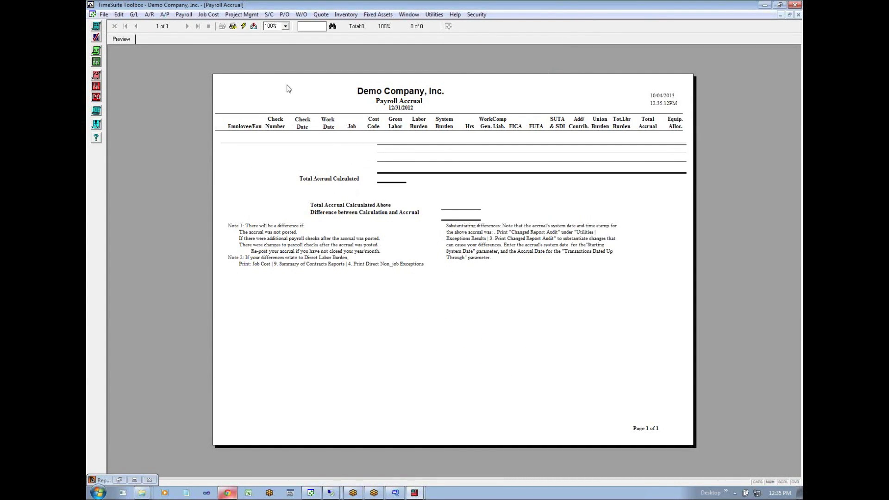
- Refresh the Payroll Accrual report with a new accrual date of 1/12/2013 and page to its accrued wages journal entry
left_click(243, 26)
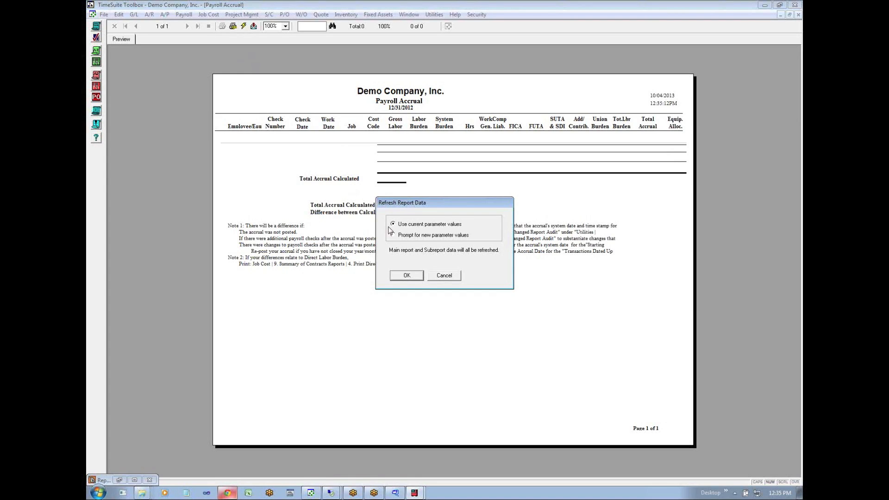
left_click(394, 235)
left_click(407, 275)
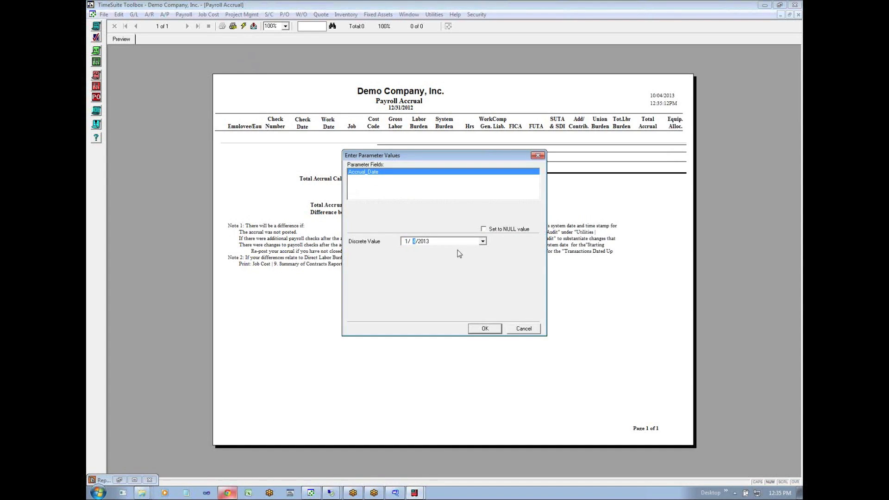
left_click(483, 331)
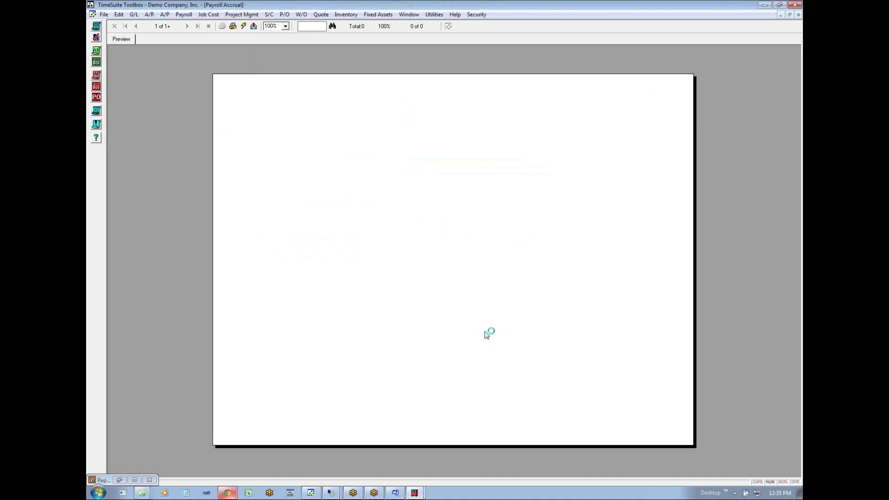
left_click(186, 26)
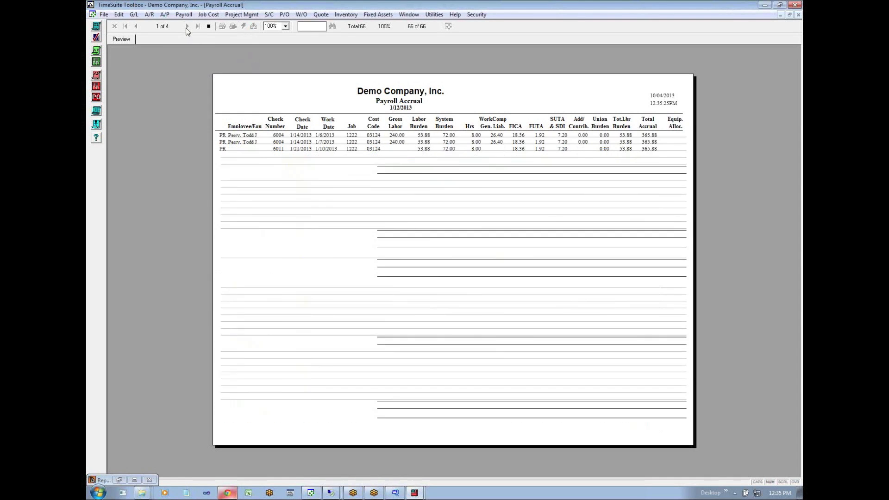
left_click(186, 26)
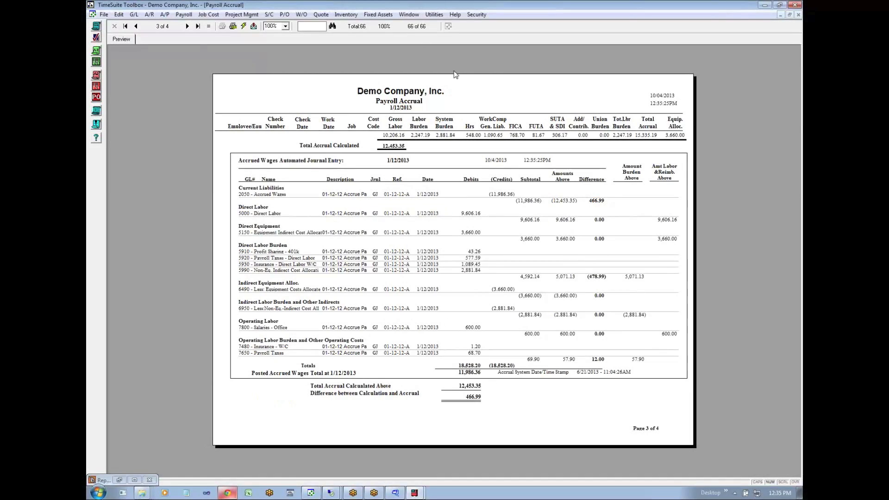
- Post and preview the wage accrual as of 1/12/2013, and go to the report's last page
left_click(428, 15)
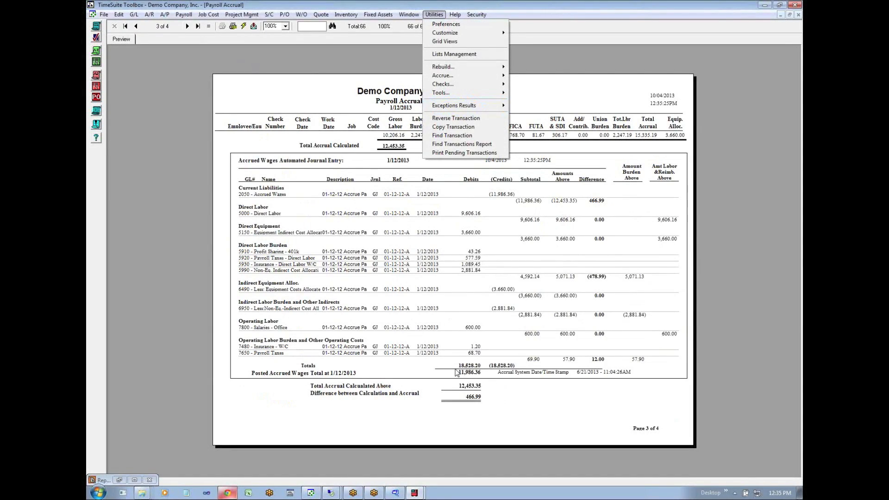
mouse_move(445, 77)
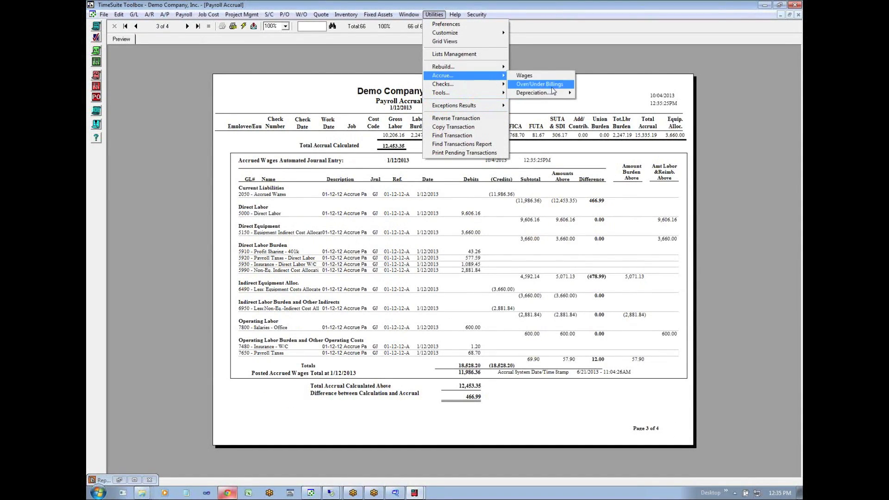
left_click(546, 76)
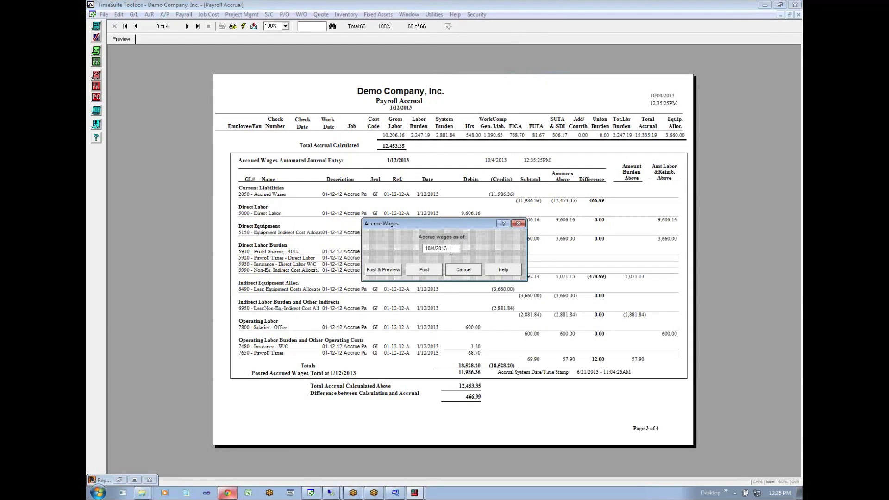
type("011213")
left_click(390, 271)
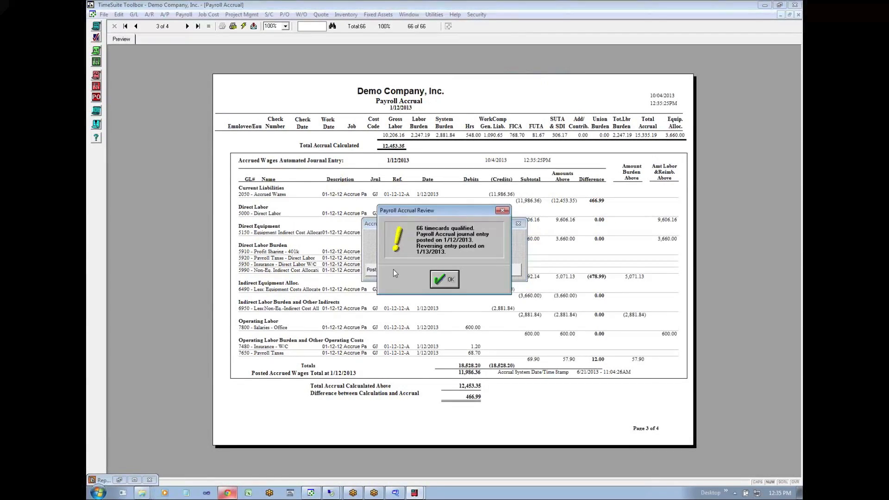
left_click(444, 279)
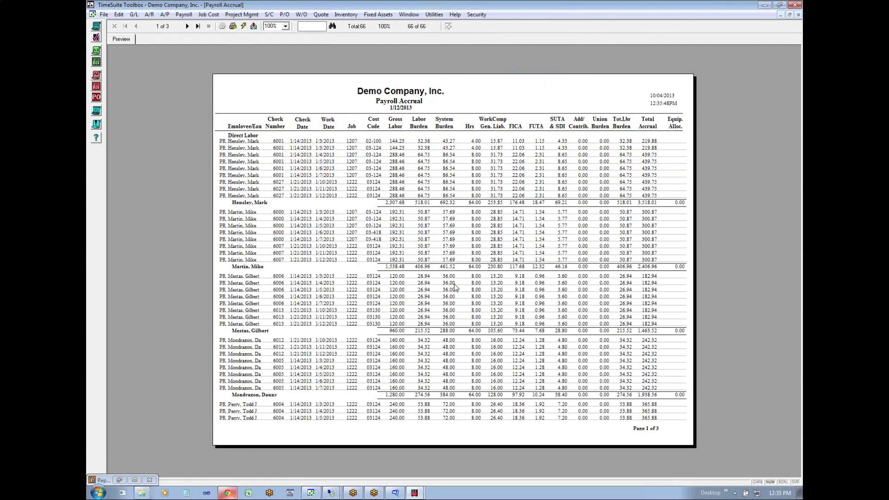
left_click(197, 26)
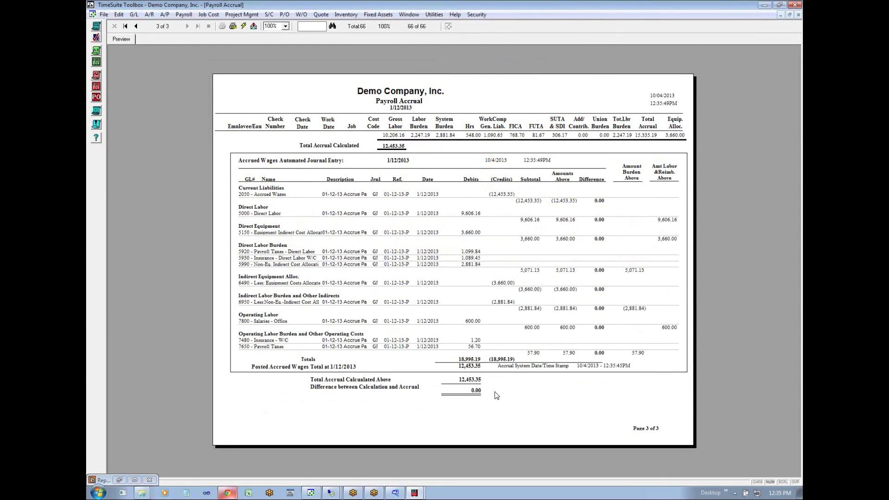
- Close the Payroll Accrual, Billings Direct Costs Burdens Summary and AP Aging to GL Reconciliation reports
left_click(786, 14)
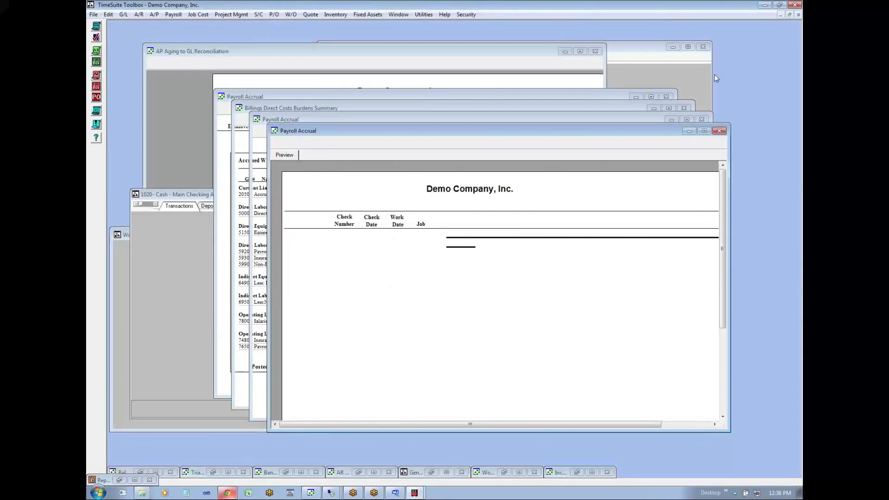
left_click_drag(650, 130, 675, 165)
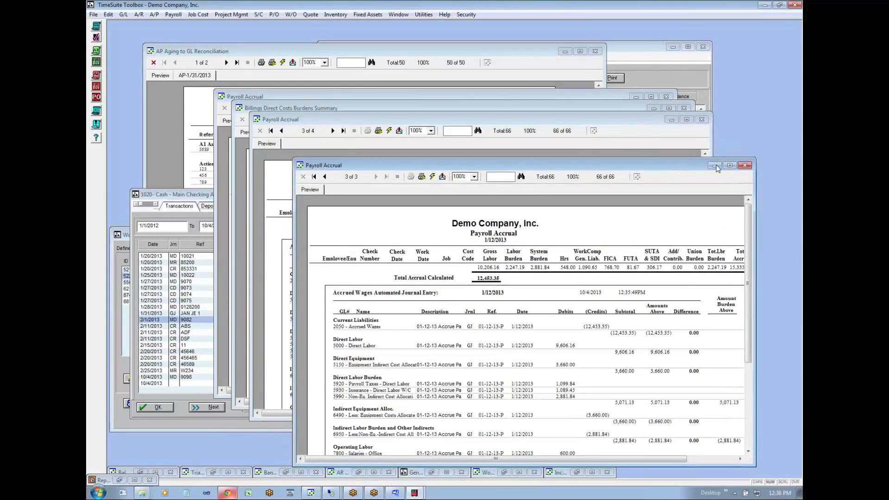
left_click(745, 166)
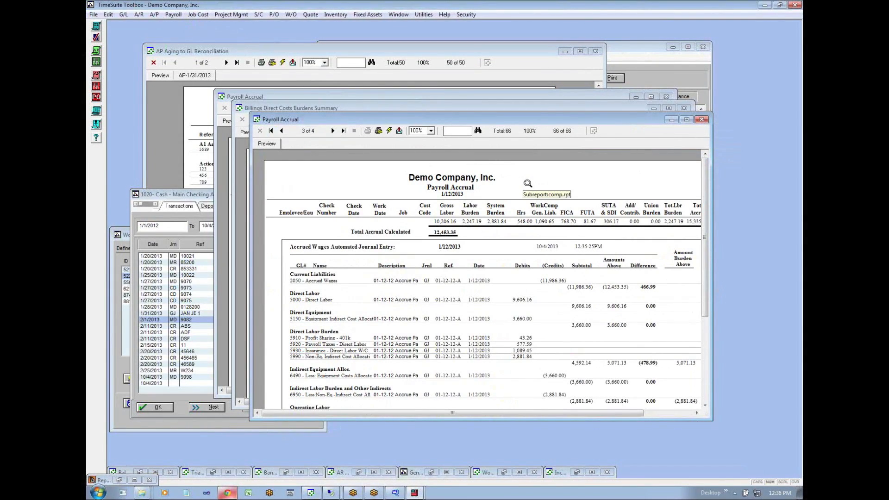
left_click(702, 119)
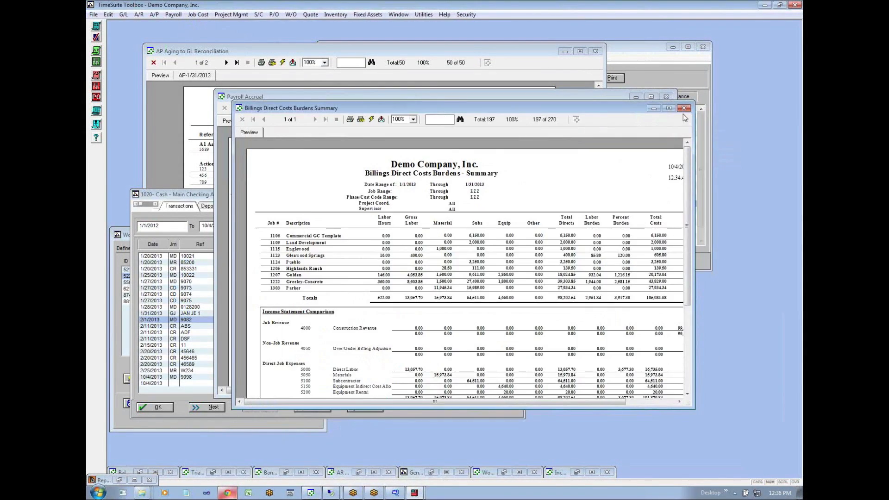
left_click(684, 109)
left_click(666, 96)
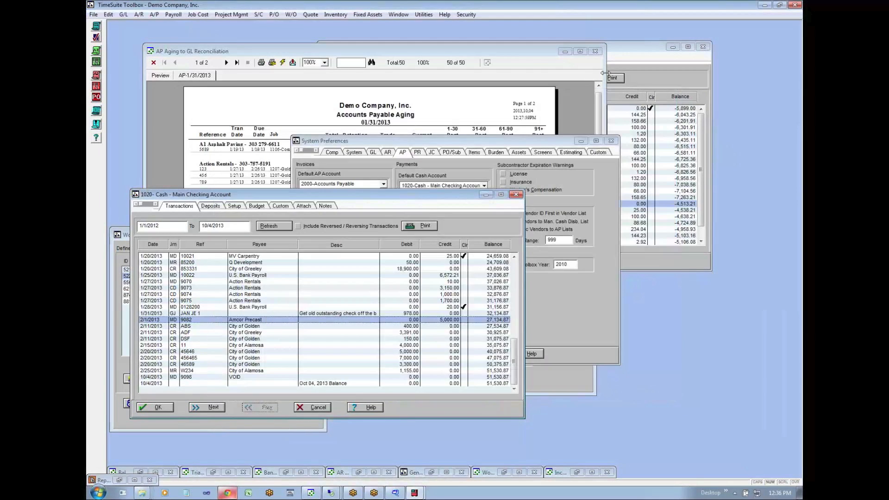
left_click(595, 51)
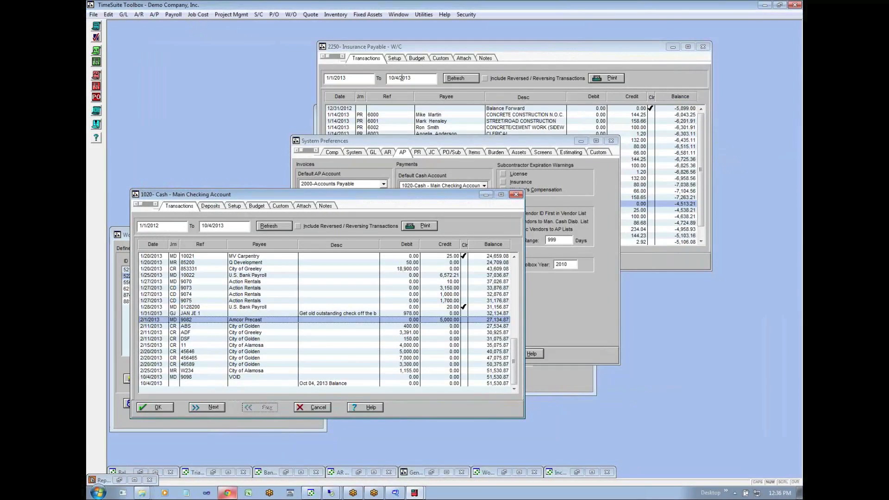
- Post and preview the wage accrual as of 1/31/2013
left_click(424, 15)
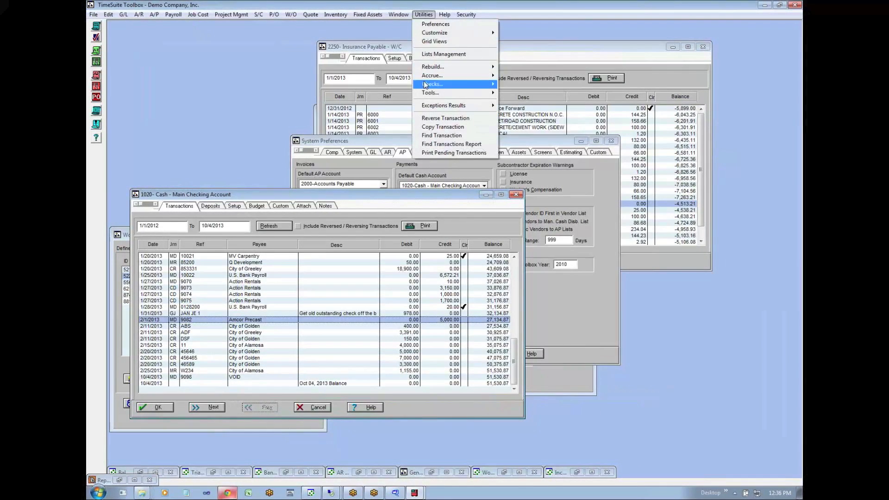
mouse_move(473, 79)
left_click(518, 77)
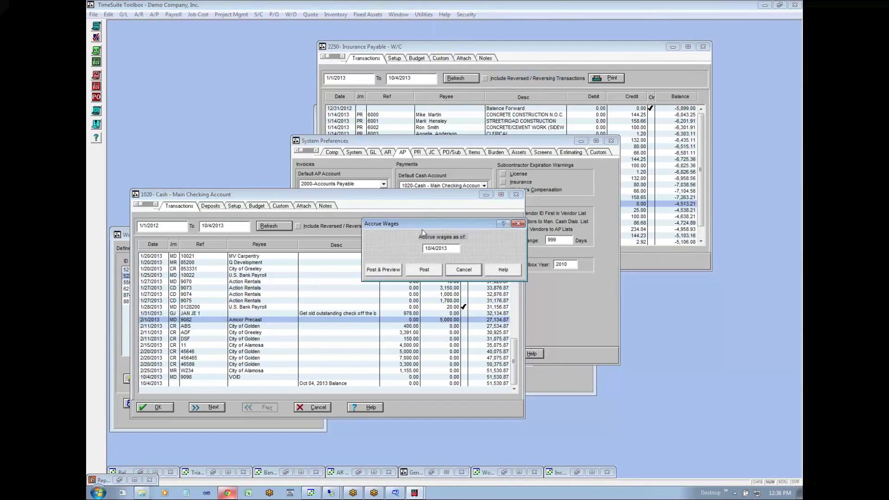
left_click(451, 251)
type("01")
left_click(395, 270)
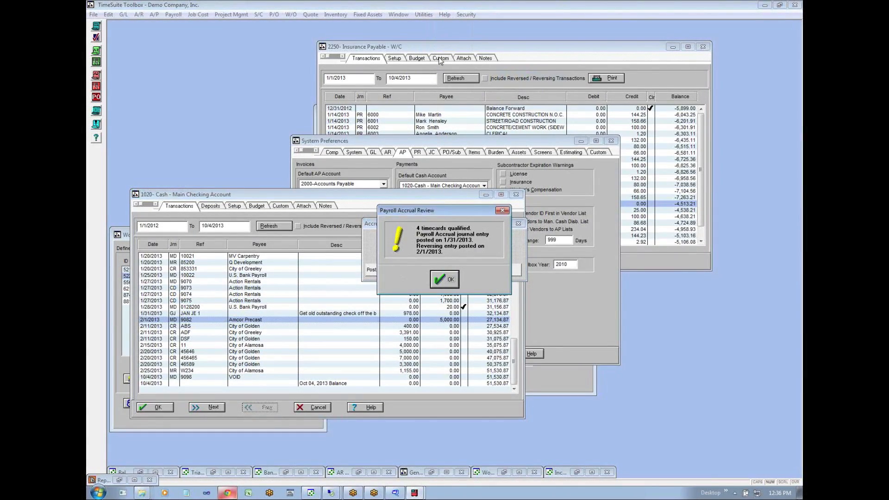
left_click(445, 279)
- Locate the Payroll Accrual report among the general ledger analysis reports, and examine the 1/31/2013 accrual's journal entry and totals
left_click(134, 15)
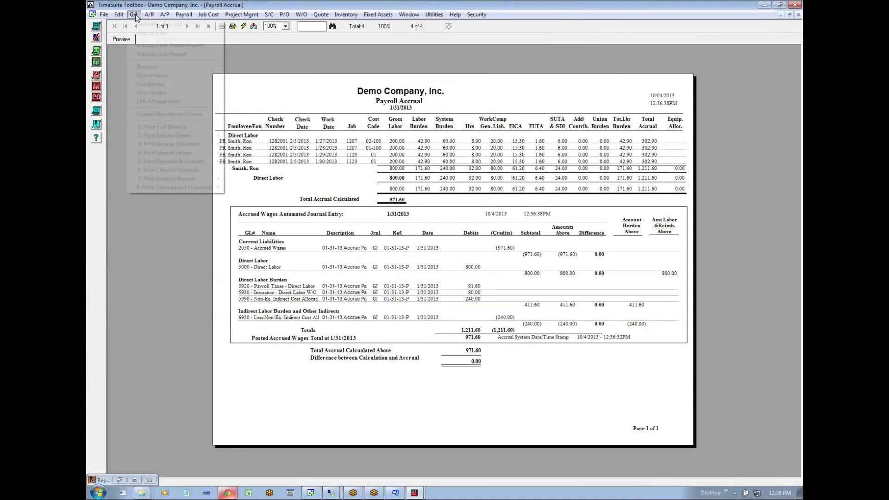
mouse_move(158, 177)
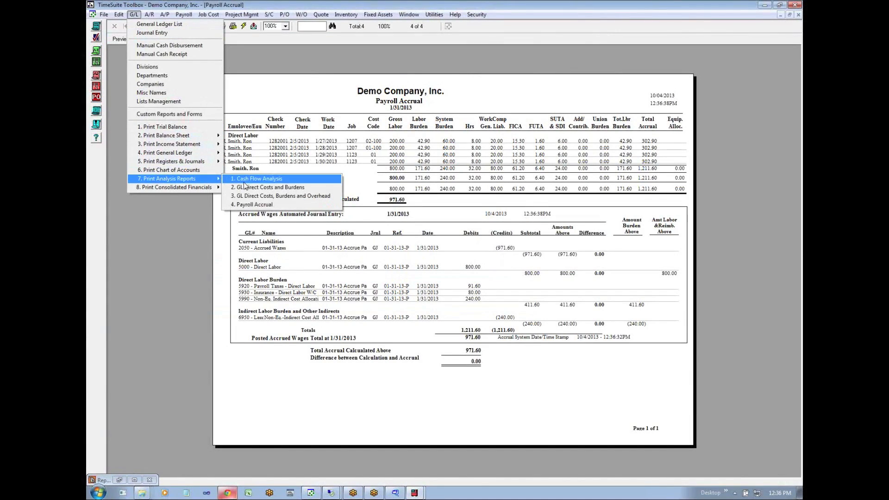
left_click(267, 205)
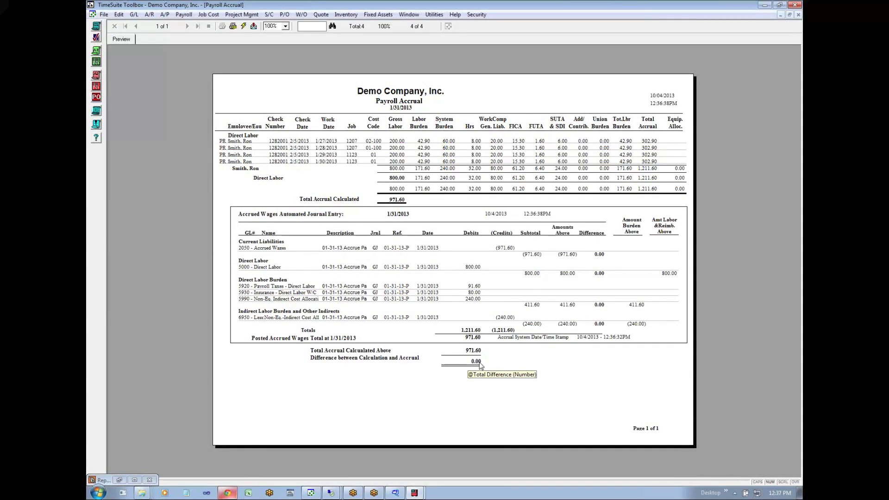
left_click(789, 14)
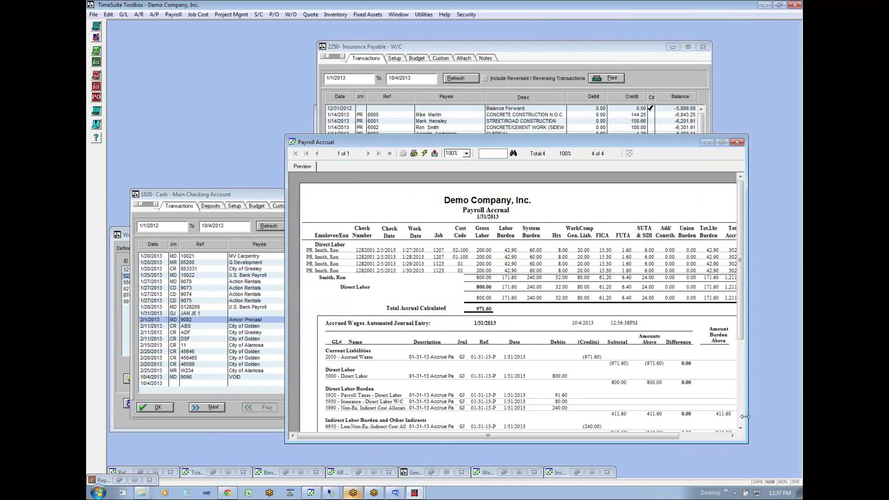
scroll(740, 419, "down", 3)
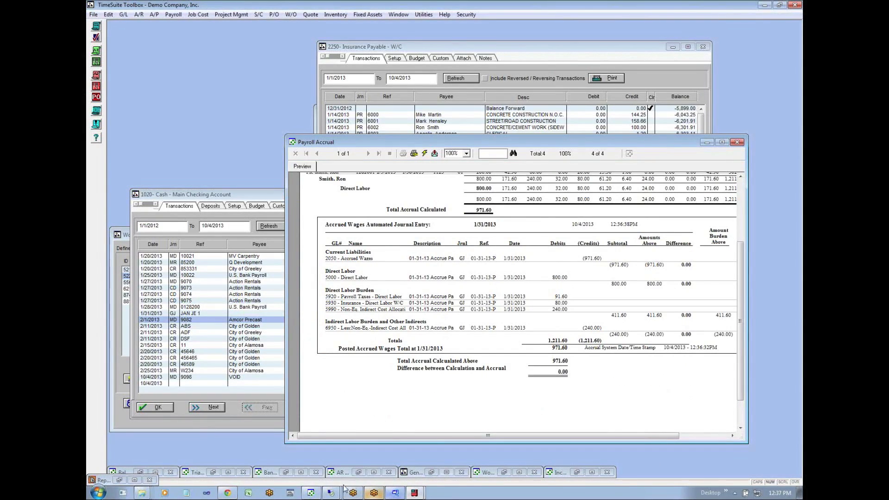
- Switch to the Google spreadsheet in Chrome and add an Accrued Wages row label below Accounts Payable on the Trial Balance sheet
left_click(227, 493)
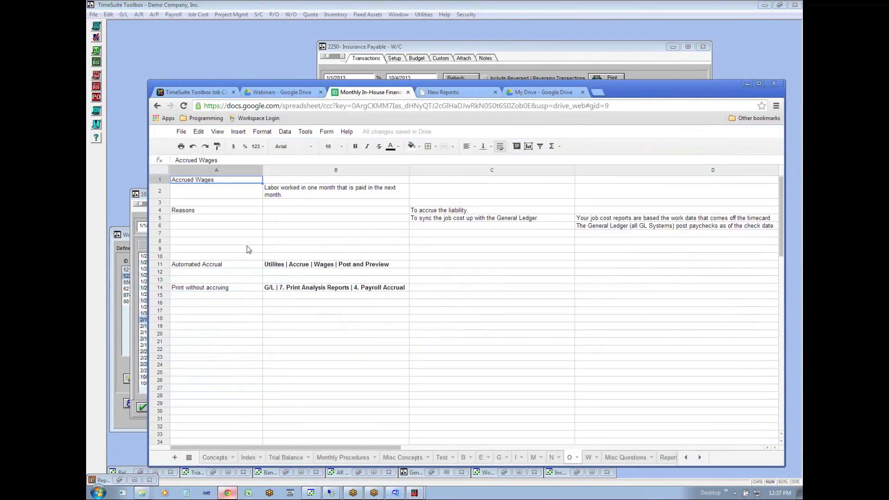
left_click(286, 457)
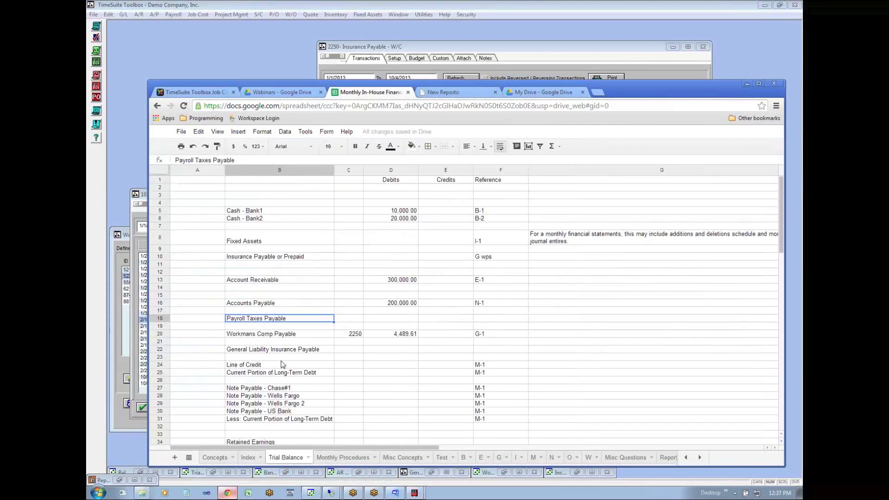
left_click(271, 313)
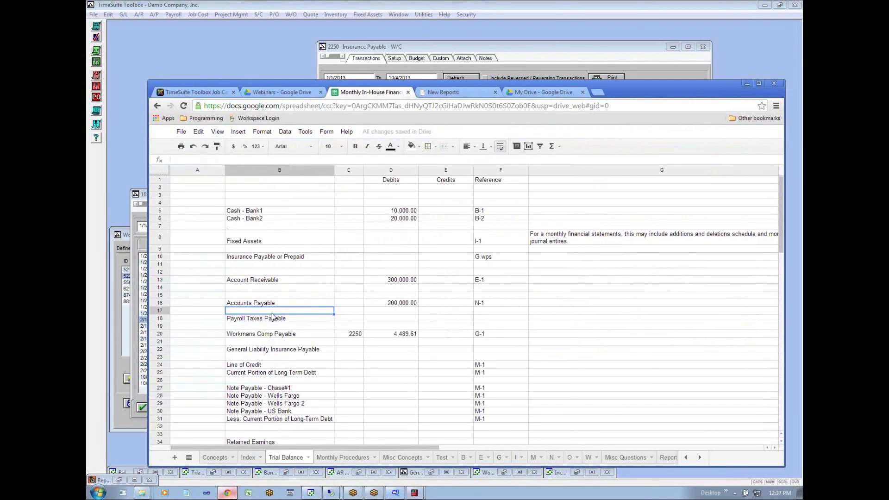
type("Accrued Wag")
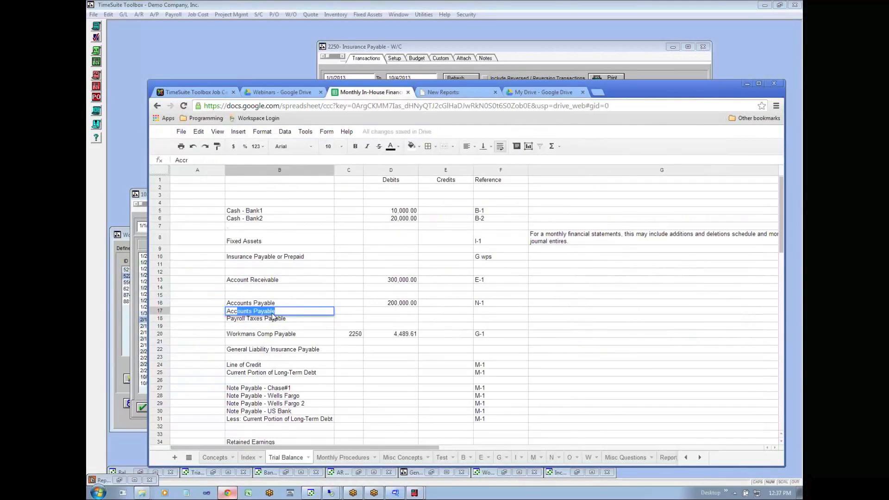
type("es")
key("Return")
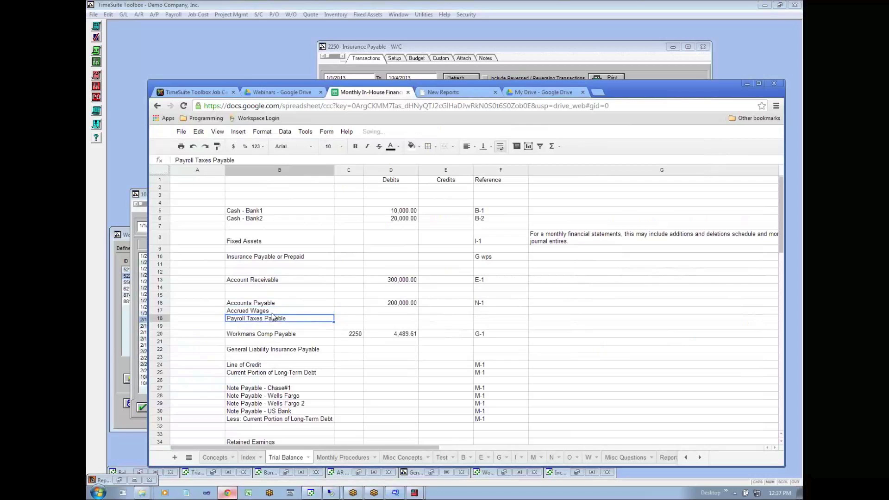
- Enter 971.60 as the Accrued Wages credit in the trial balance
key("Up")
key("Right")
key("Right")
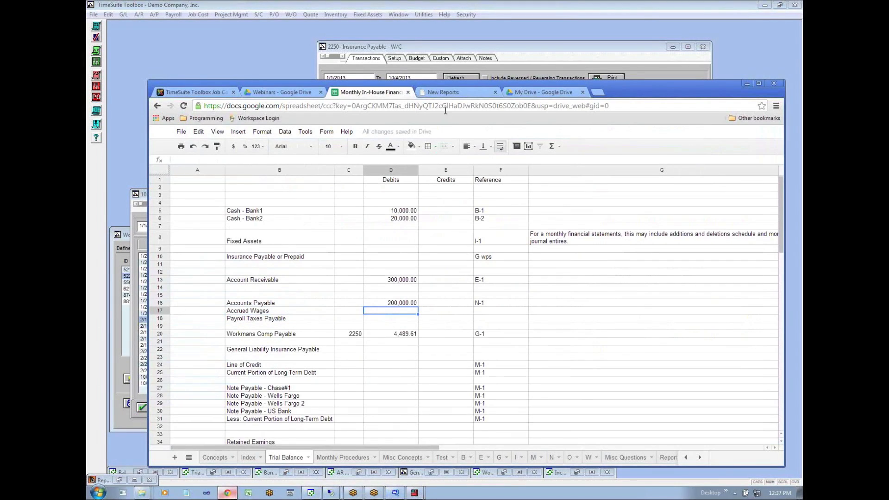
left_click_drag(443, 86, 406, 49)
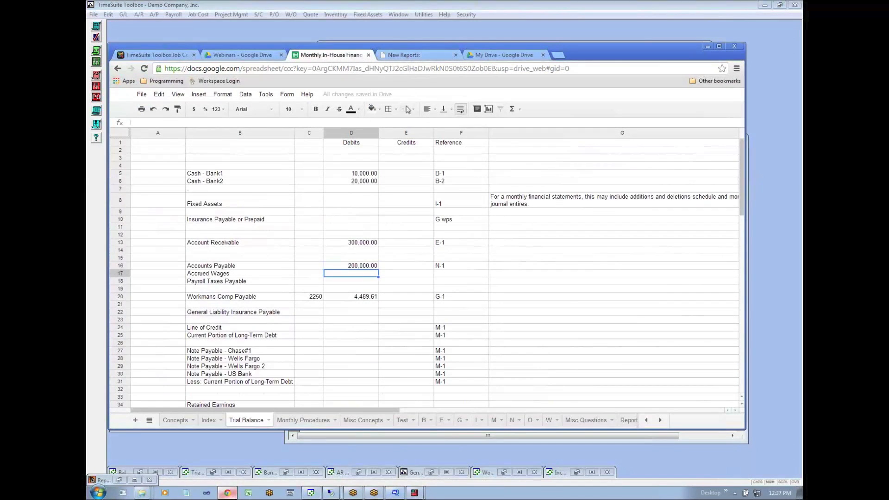
key("Right")
type("9")
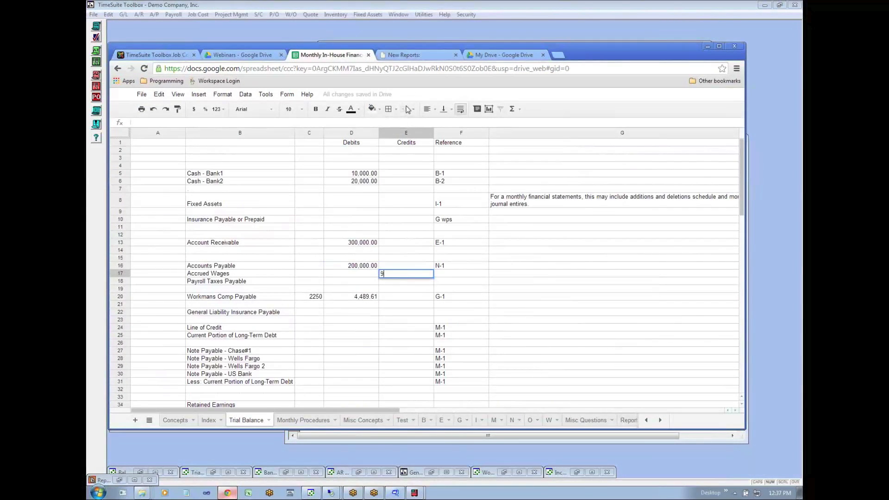
type("71.60")
key("Return")
- Enter 4,489.61 as the Workmans Comp Payable credit and clear that account's debit amount
key("Down")
key("Down")
type("4")
key("Return")
type("89")
key("Escape")
key("Up")
type("4,489.61")
key("Return")
key("Up")
key("Left")
key("Delete")
- Enter 200,000 as the Accounts Payable credit and clear that account's debit amount
key("Up")
key("Up")
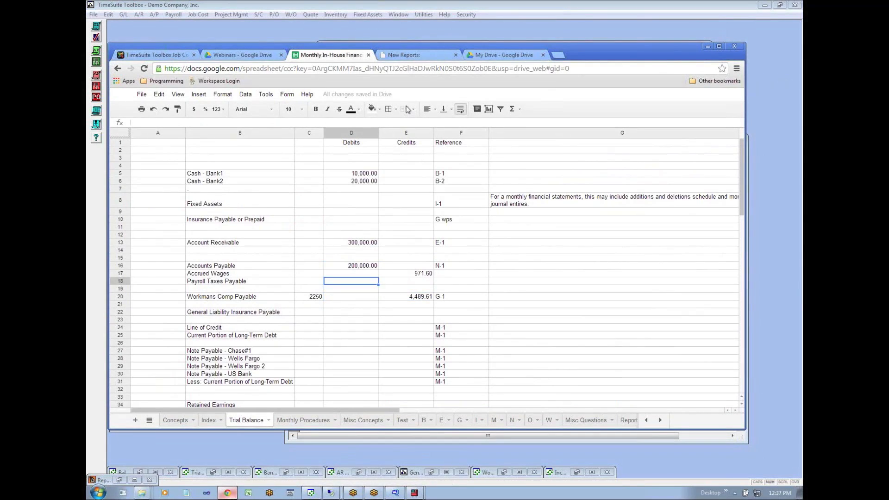
key("Up")
key("Up")
key("Right")
type("200,000")
key("Left")
key("Delete")
key("Down")
key("Down")
key("Down")
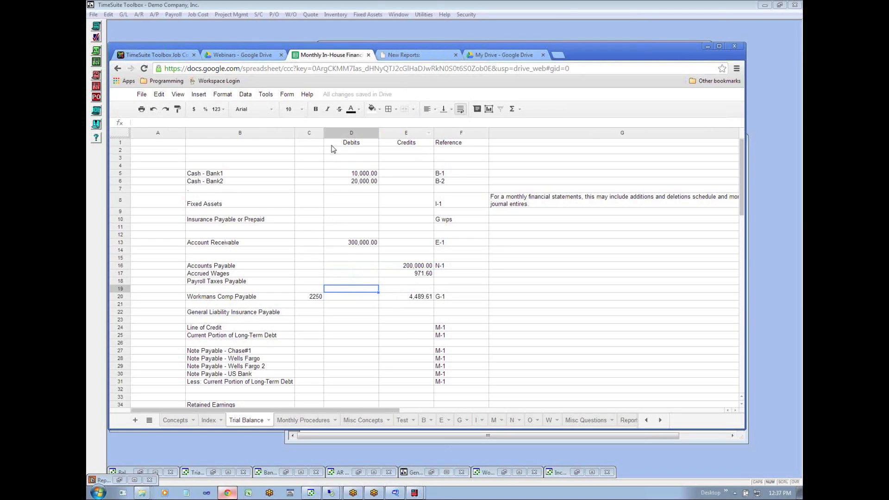
- Look over the debit and credit entries on the Trial Balance sheet down to General Liability Insurance Payable
key("Up")
key("Up")
key("Up")
key("Up")
key("Up")
key("Up")
key("Up")
key("Up")
key("Up")
key("Up")
key("Up")
key("Up")
key("Up")
key("Up")
key("Up")
key("Up")
key("Up")
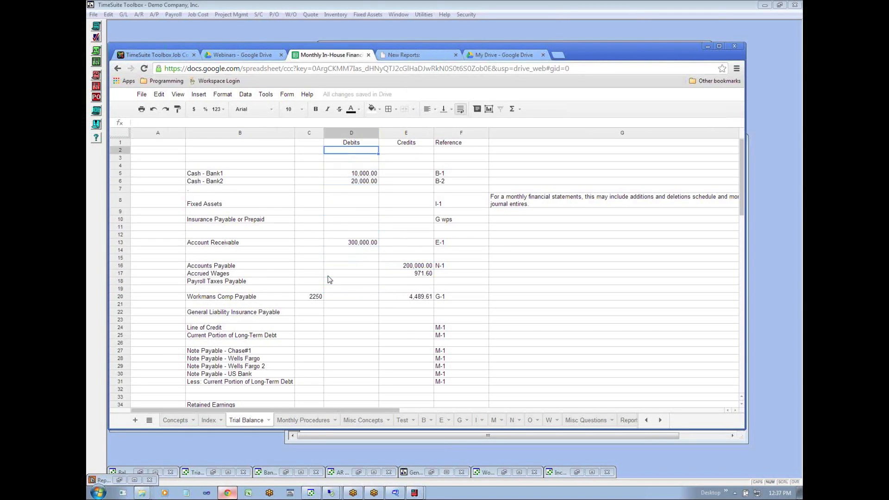
key("Down")
key("Down")
key("Down")
key("Down")
key("Down")
key("Down")
key("Down")
key("Down")
key("Down")
key("Down")
key("Down")
key("Down")
key("Down")
key("Down")
key("Down")
key("Down")
key("Down")
key("Down")
key("Left")
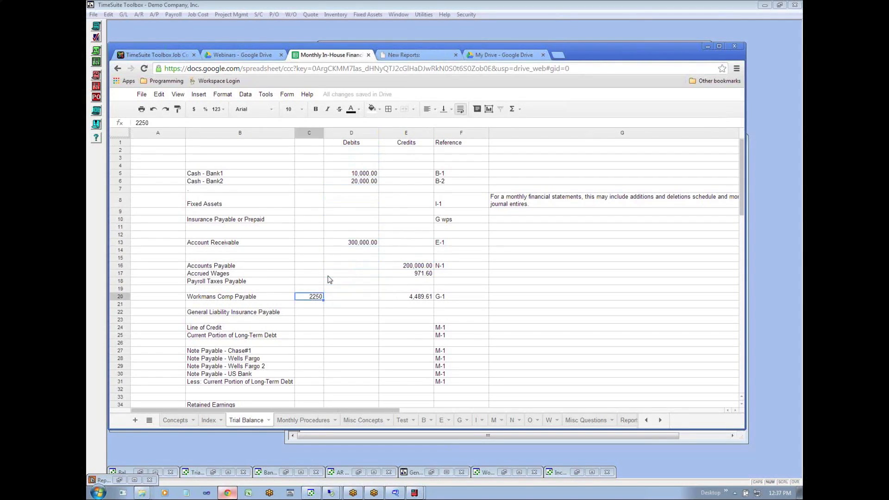
key("Right")
key("Right")
key("Down")
key("Down")
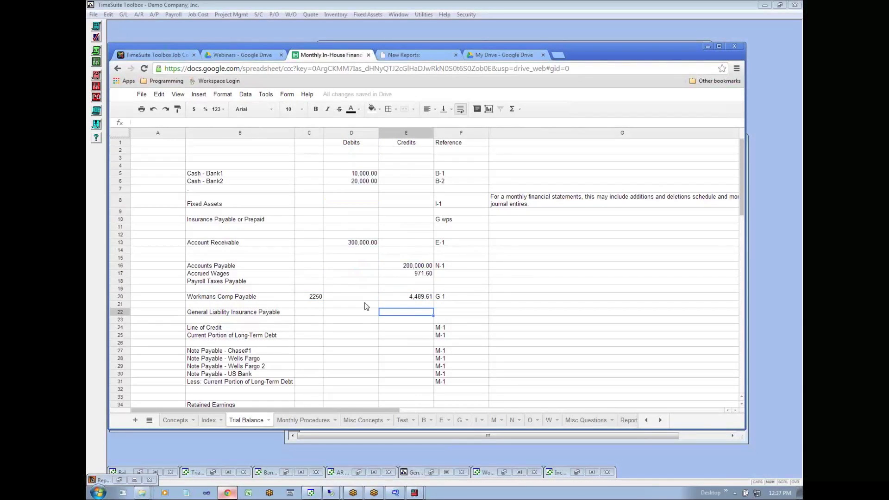
- View the O sheet on accrued wages, and read on the W sheet which report ties job costs to the income statement
left_click(532, 422)
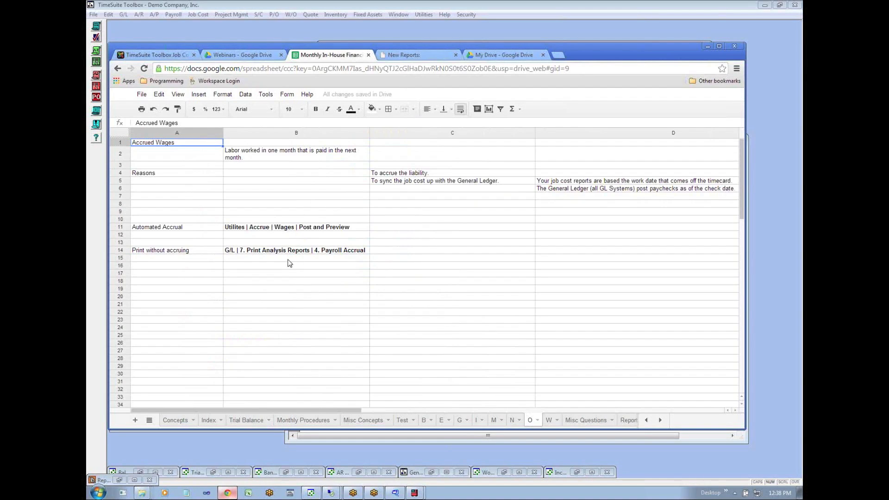
left_click(549, 420)
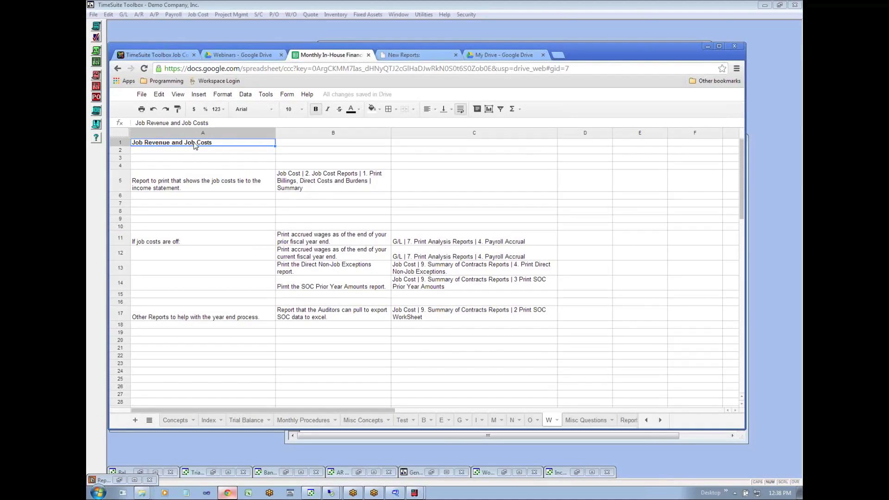
left_click(212, 184)
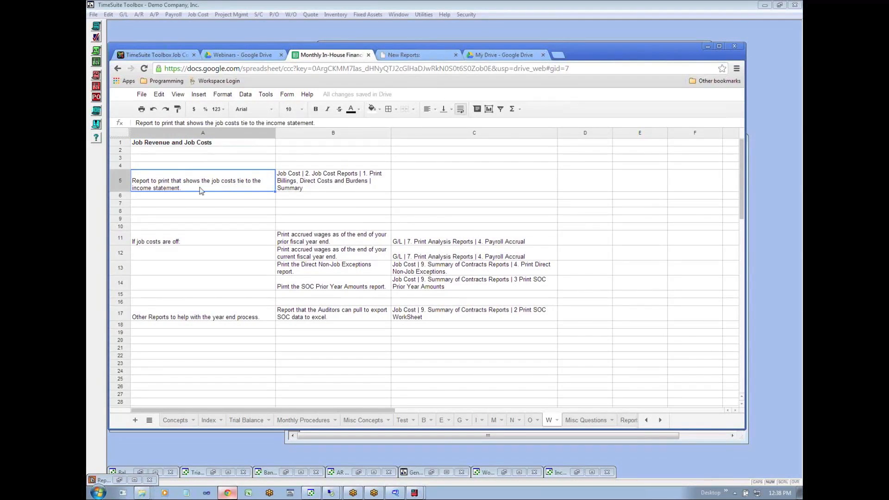
left_click(310, 178)
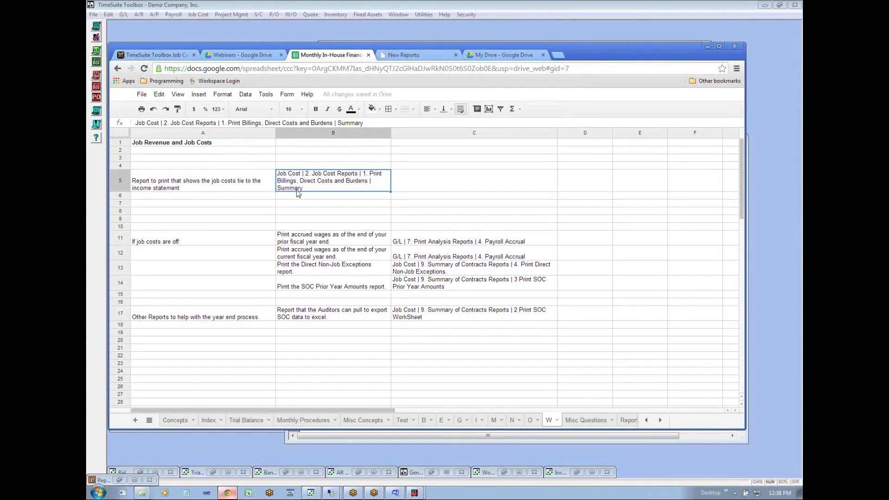
- Switch to TimeSuite Toolbox and preview the Billings, Direct Costs and Burdens Summary report for 1/1/2013 through 1/31/2013
left_click(212, 26)
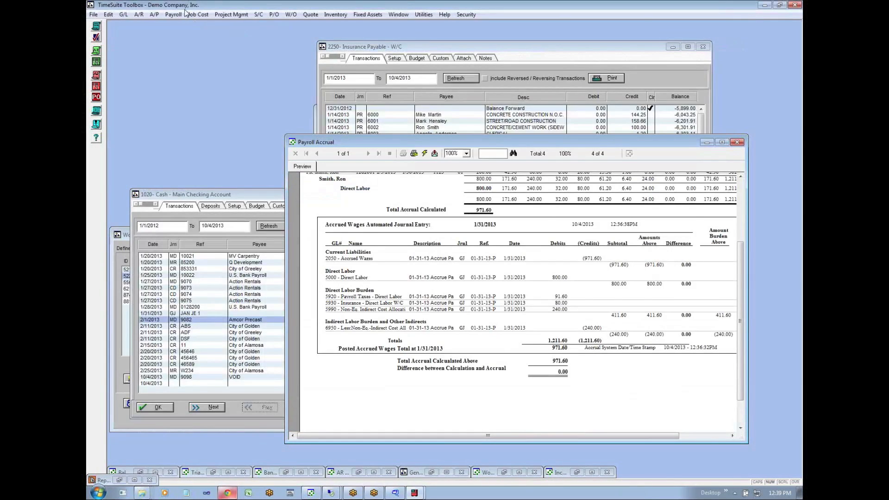
left_click(196, 14)
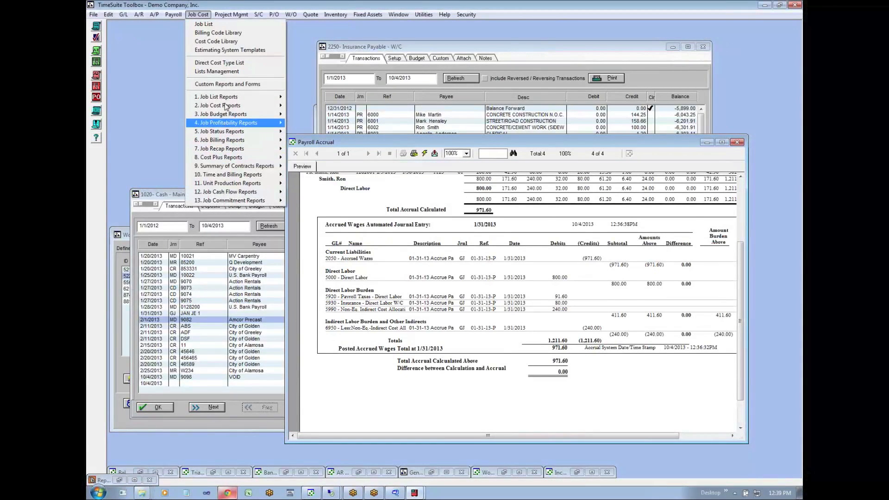
mouse_move(226, 106)
mouse_move(324, 108)
left_click(435, 105)
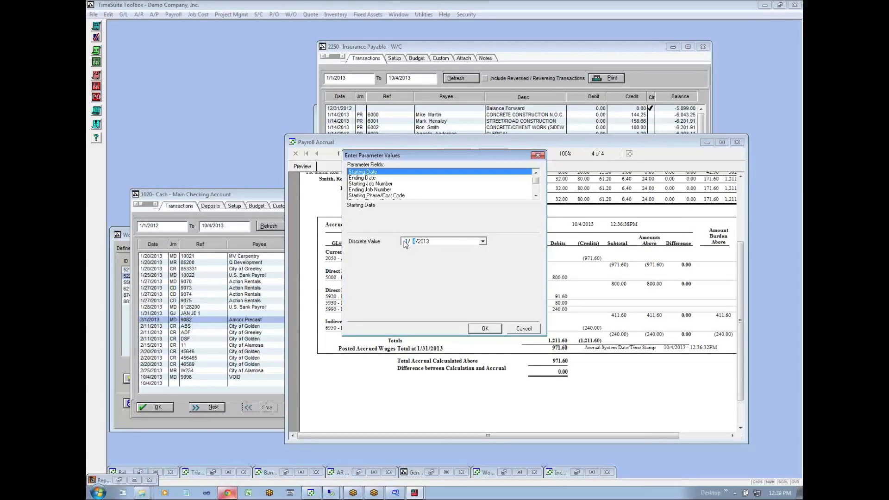
left_click(362, 178)
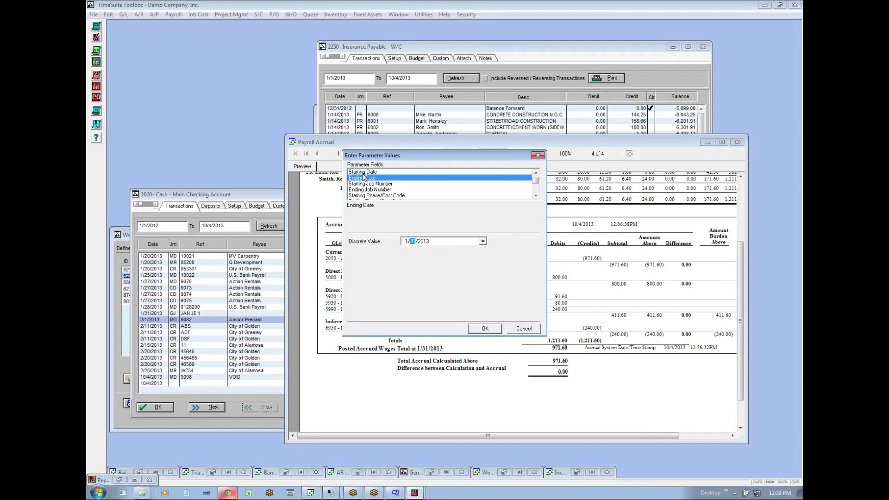
left_click(493, 329)
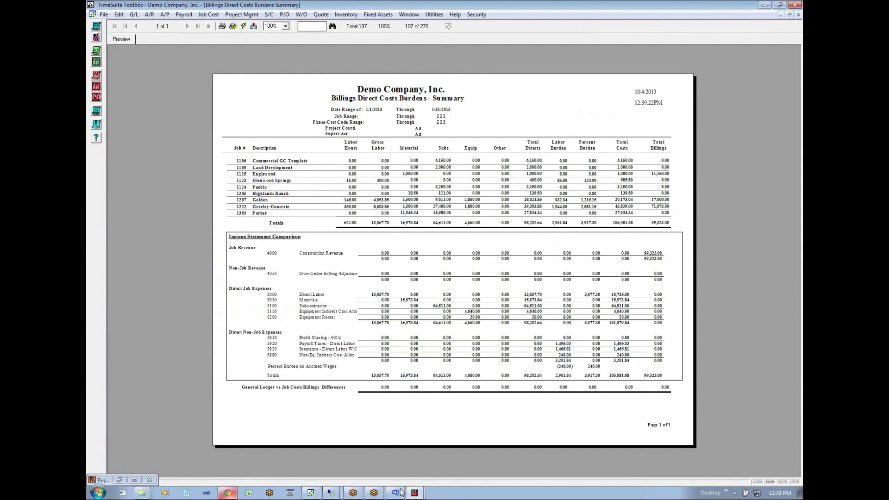
- Return to the W sheet in Chrome and read the accrued wages and Direct Non-Job Exceptions checks for when job costs are off
left_click(415, 495)
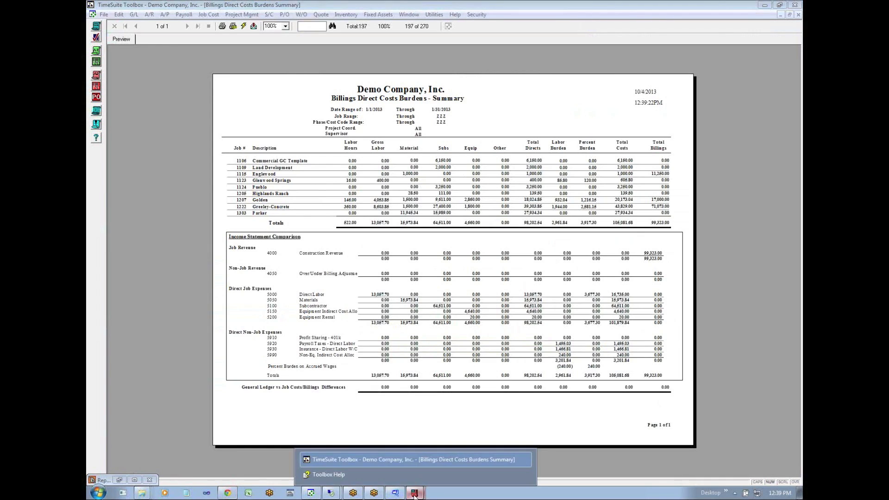
left_click(227, 493)
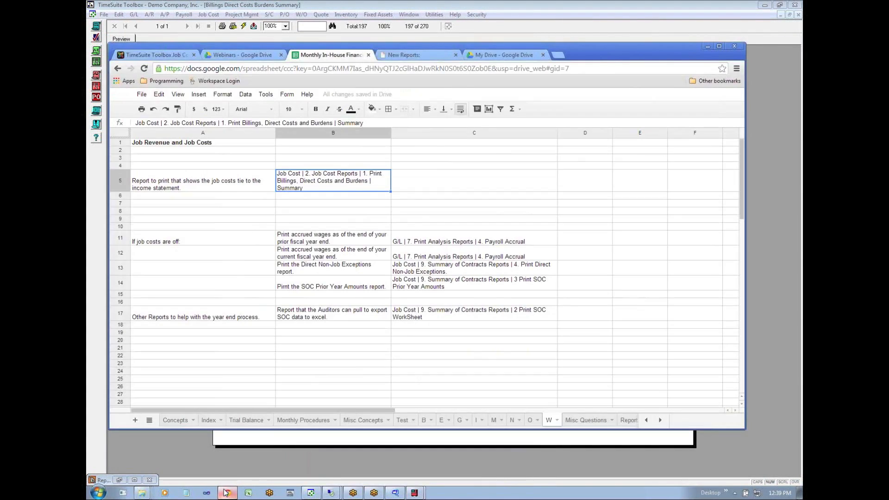
left_click(205, 240)
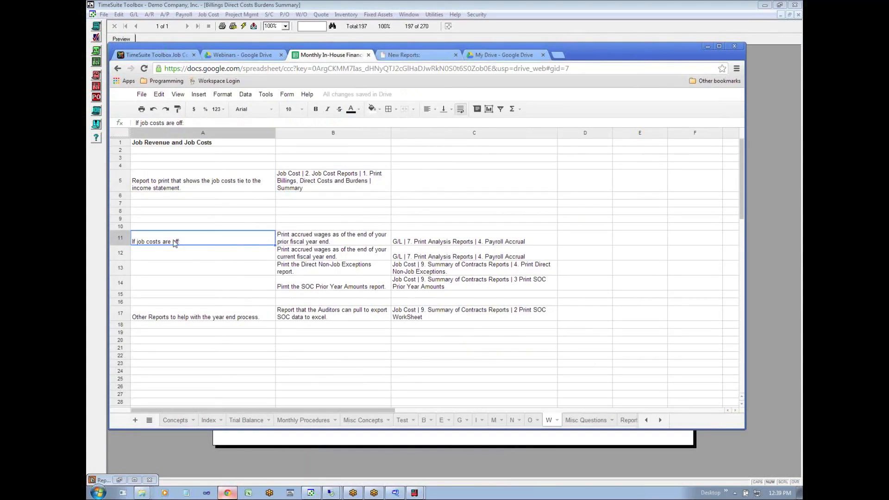
left_click(295, 242)
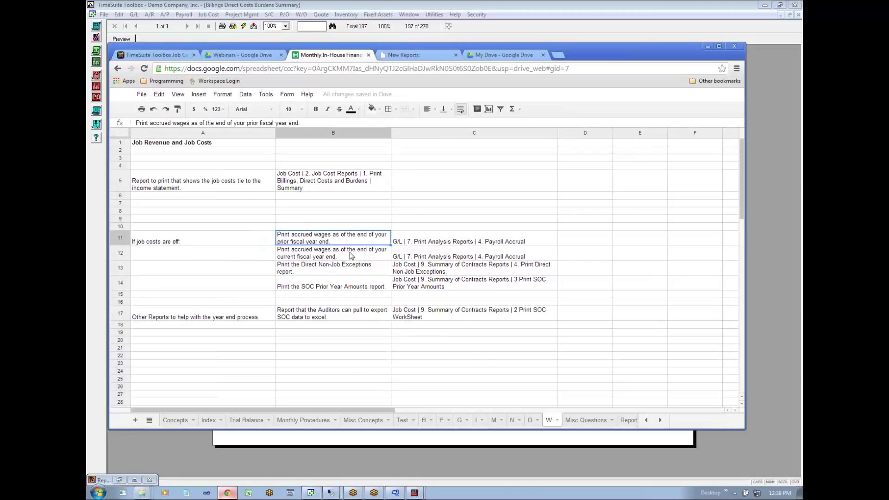
left_click(328, 258)
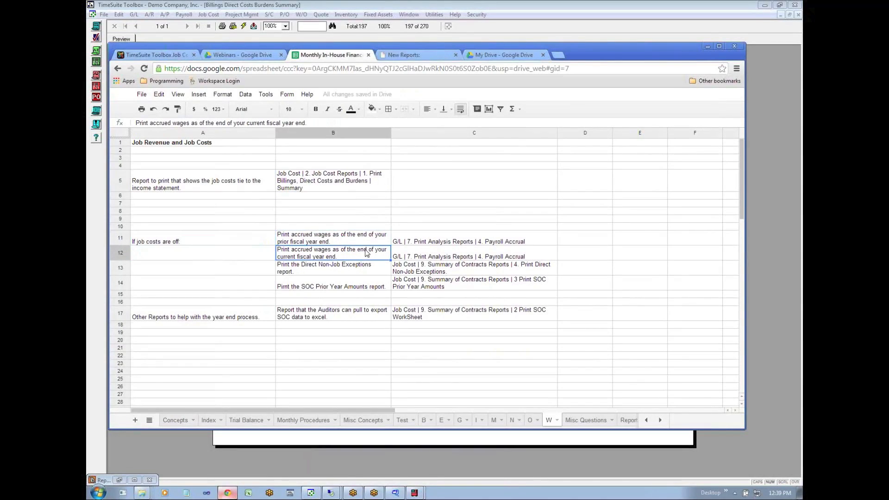
left_click(443, 242)
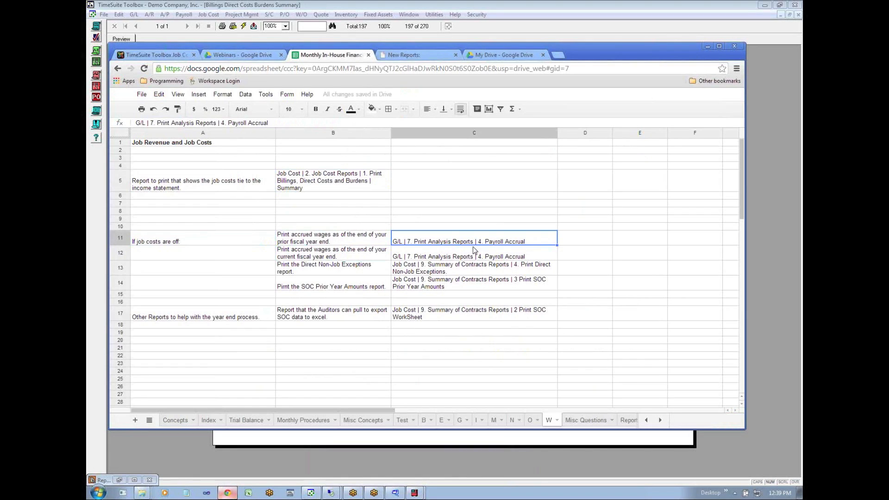
left_click(435, 258)
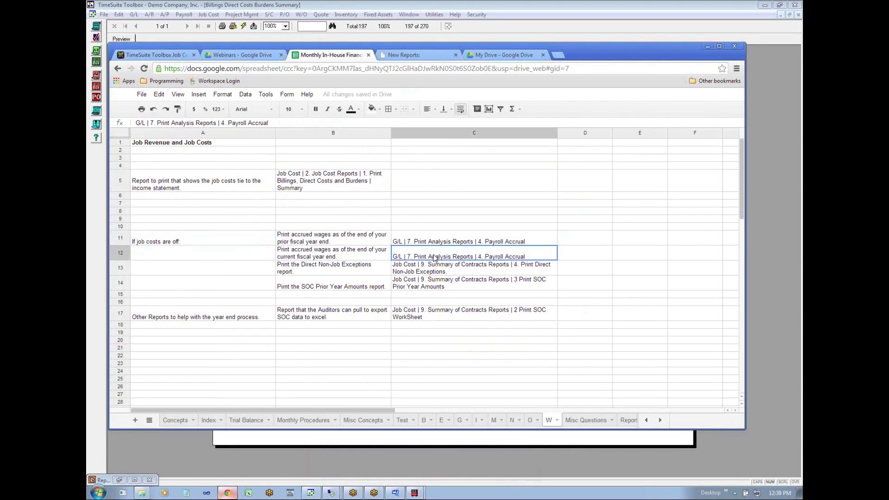
left_click(338, 277)
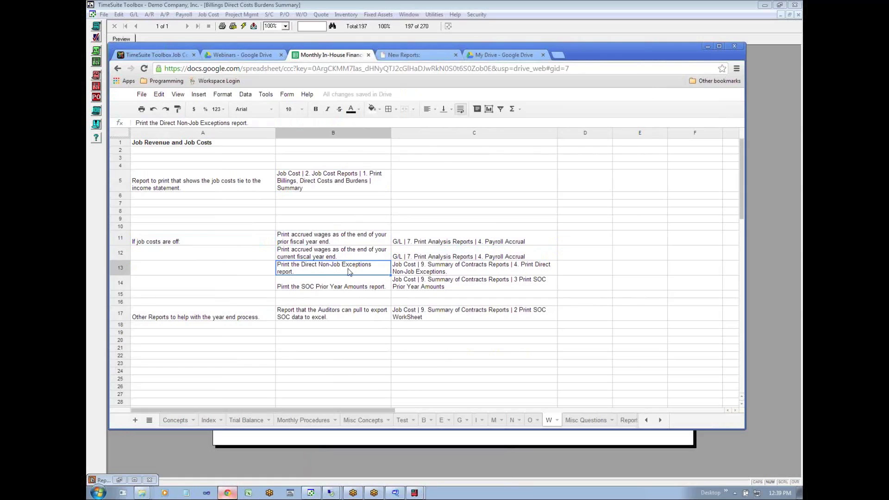
left_click(422, 275)
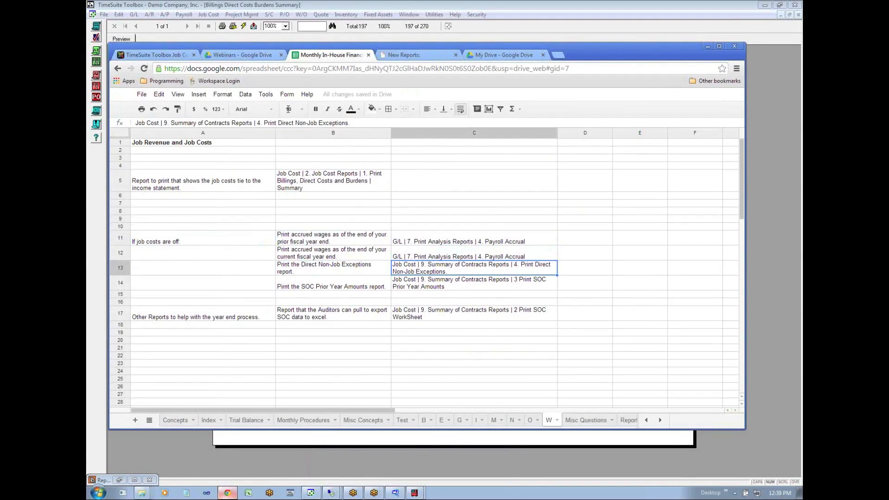
- Switch to TimeSuite Toolbox, open the General Ledger List and locate account 5000 Direct Labor
left_click(237, 38)
left_click(134, 14)
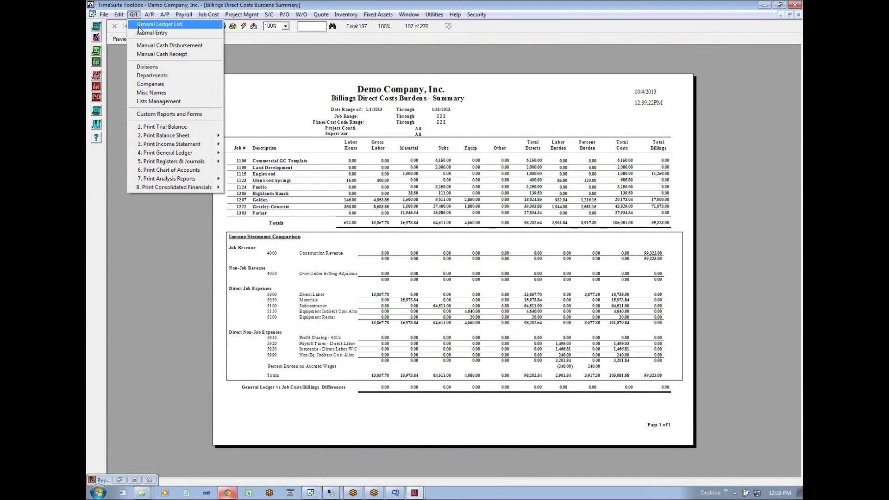
left_click(141, 26)
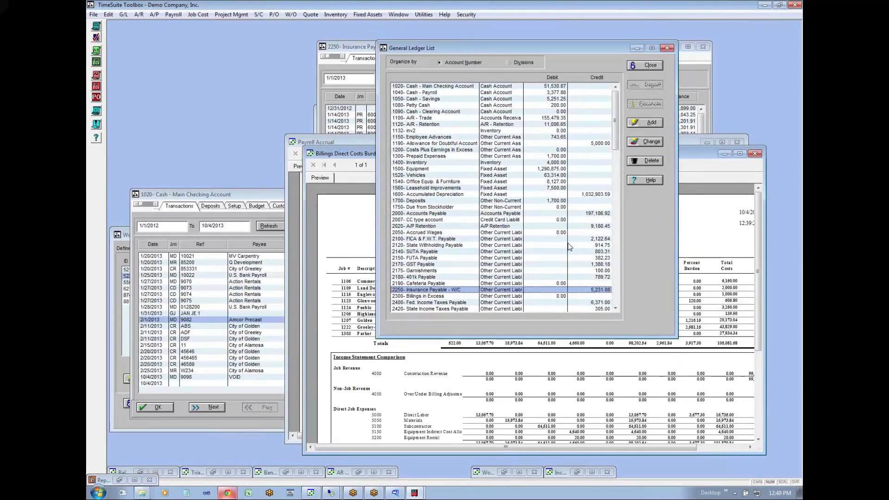
left_click(616, 261)
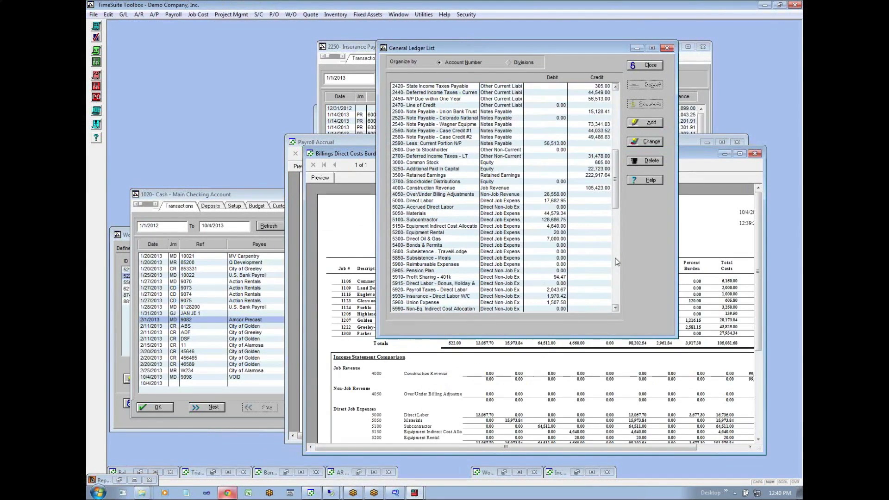
left_click(405, 202)
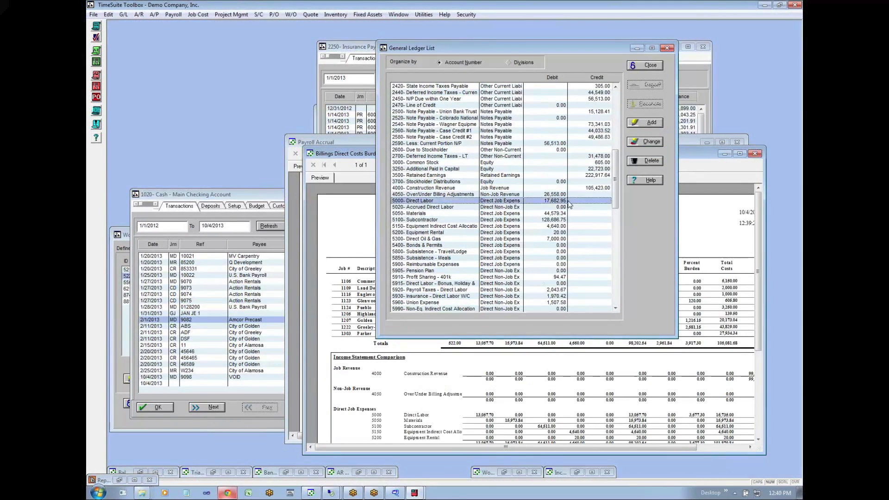
- Examine the Direct Non-Job Expense accounts in the General Ledger List, including payroll taxes, workers' comp insurance and union expense
left_click(615, 308)
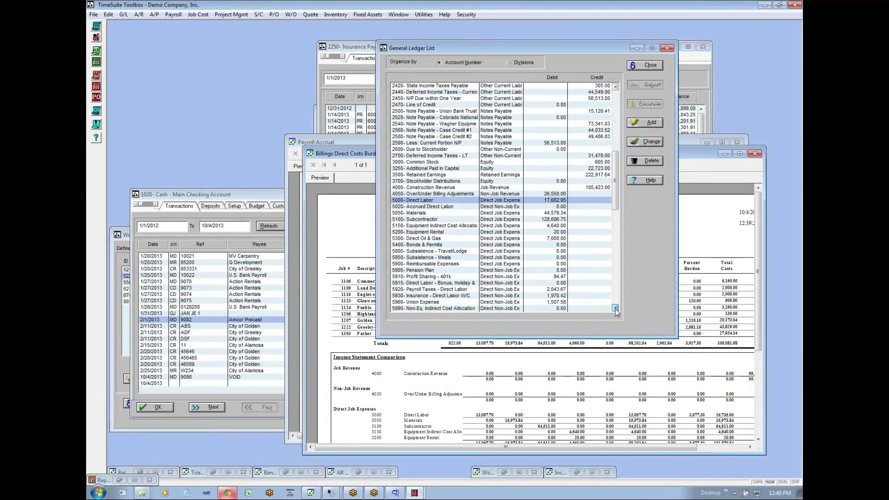
left_click(616, 309)
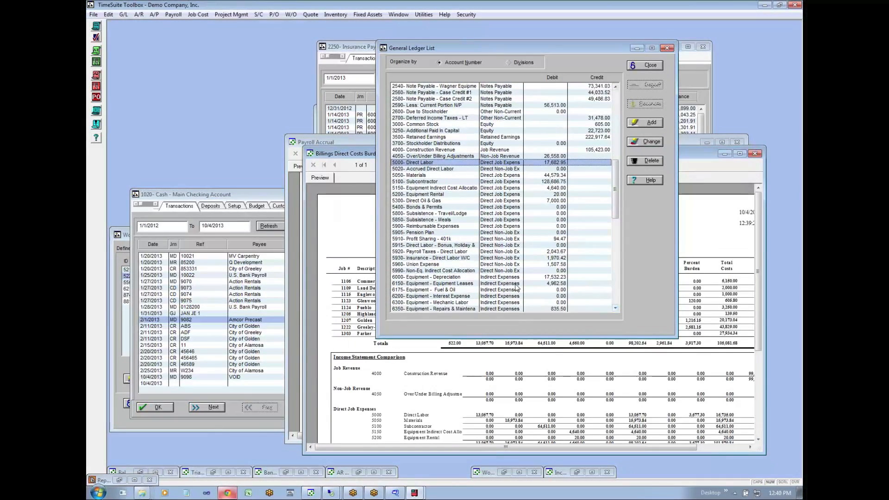
left_click(492, 238)
left_click(492, 245)
left_click(492, 251)
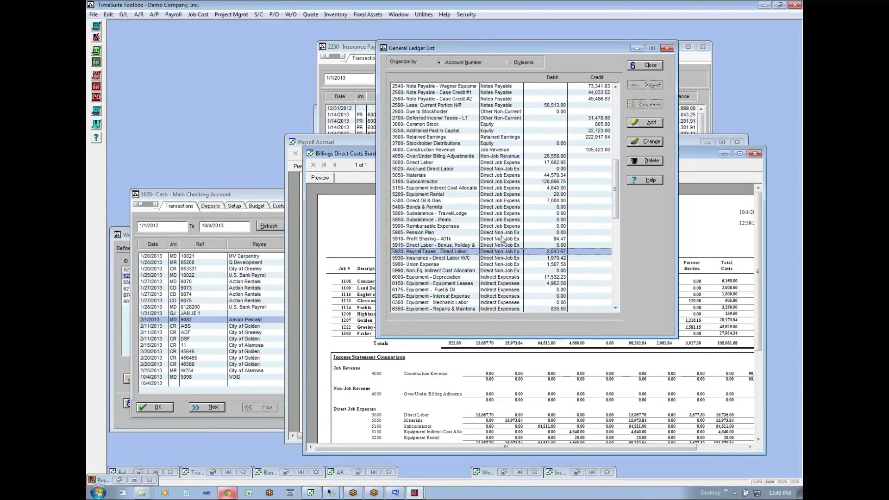
left_click(499, 245)
left_click(495, 252)
left_click(497, 264)
left_click(496, 258)
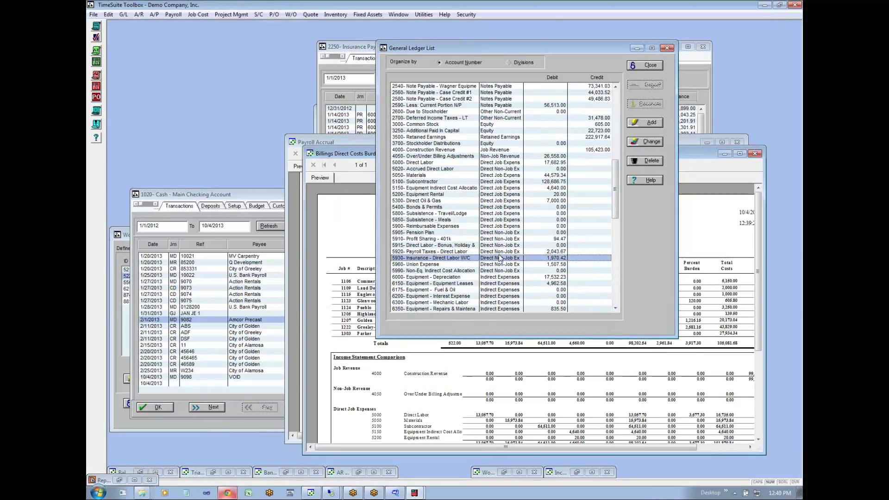
- Preview the Direct Non-Job Exceptions report for 01/01/13 through 10/05/13, keeping the preset option for excluding Toolbox automated entries
left_click(195, 13)
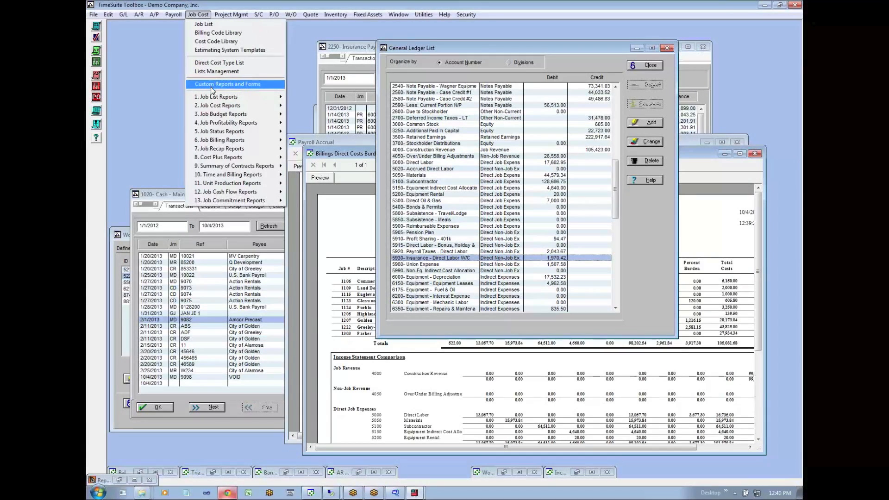
mouse_move(250, 166)
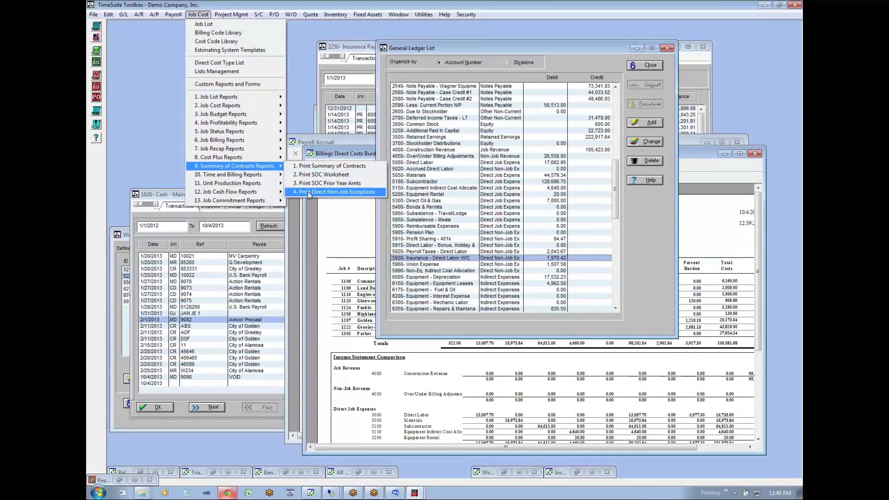
left_click(355, 195)
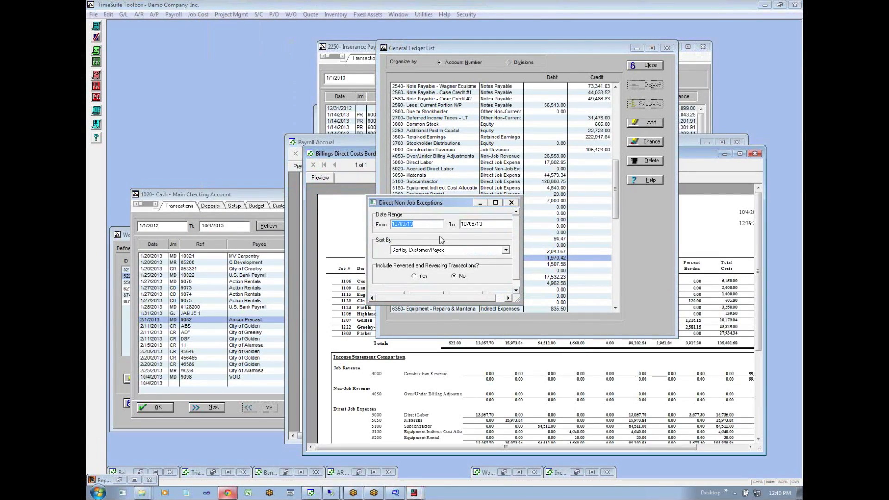
type("0101")
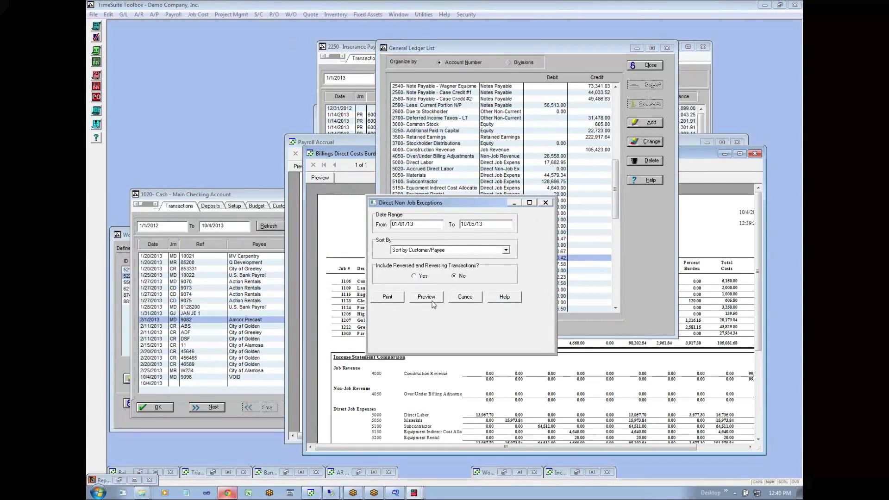
left_click(427, 298)
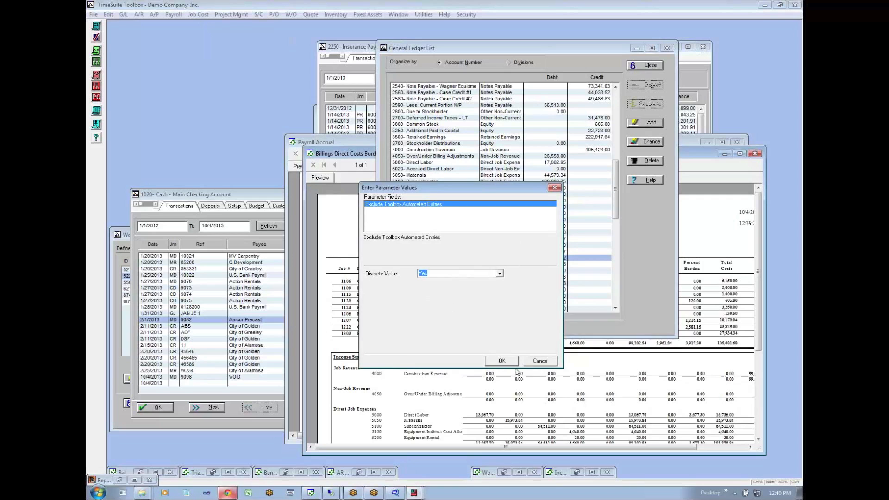
left_click(512, 364)
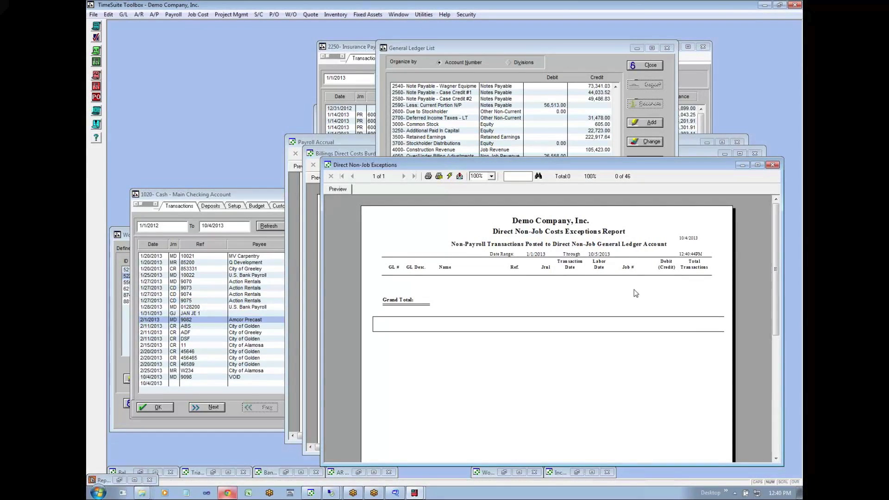
- Close the Direct Non-Job Exceptions preview and return to the W sheet in Chrome to read the SOC Prior Year Amounts check and its report path
left_click(776, 166)
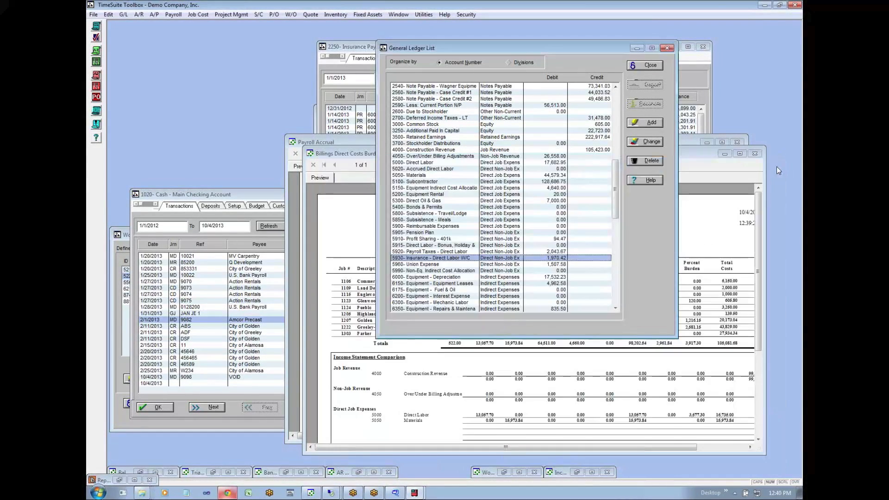
left_click(511, 371)
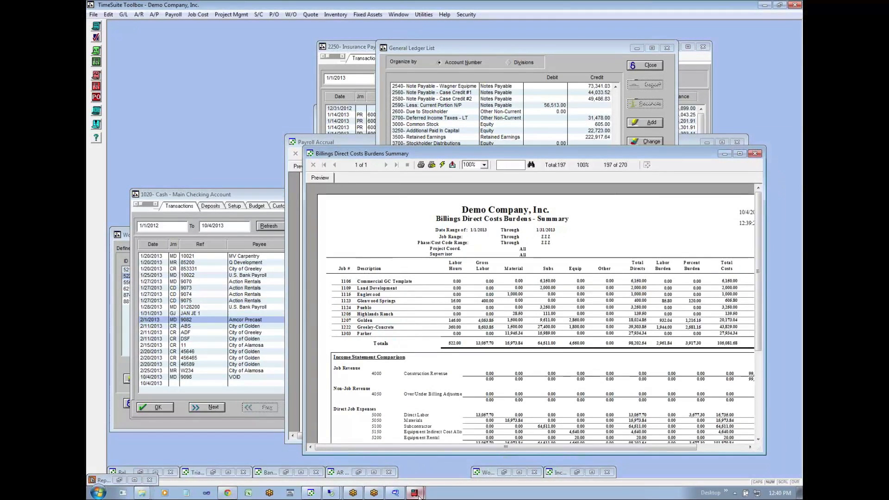
left_click(227, 492)
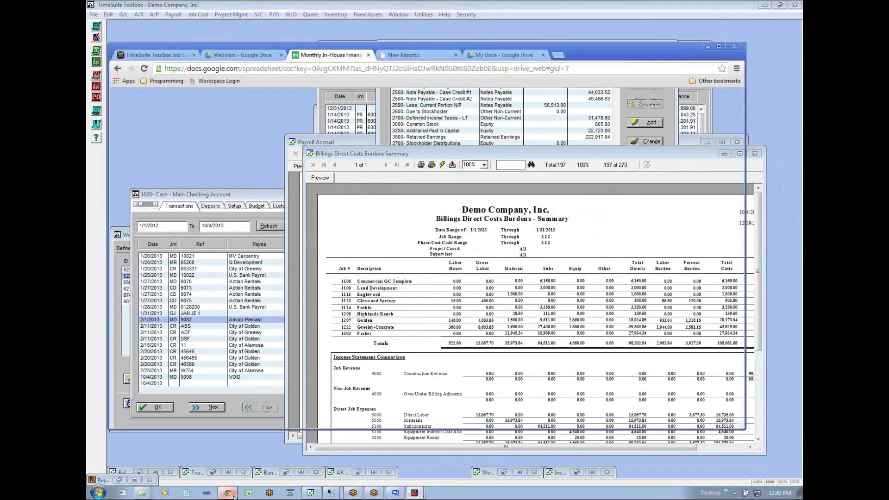
left_click(352, 285)
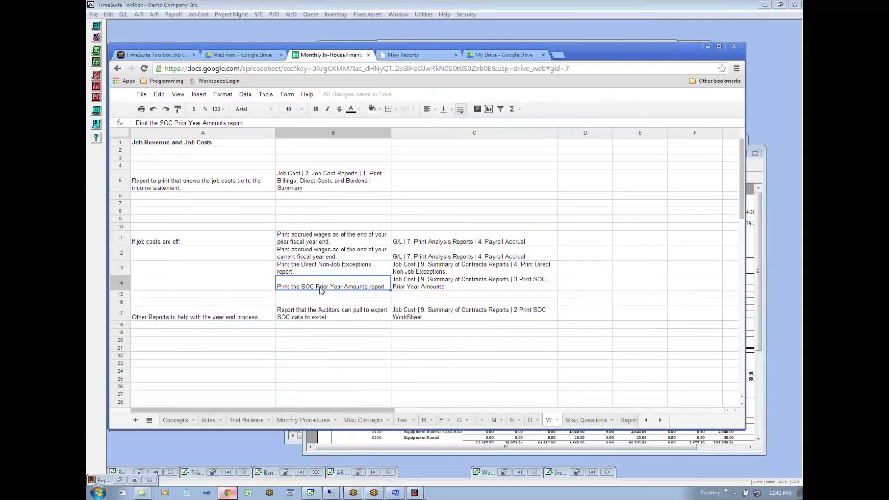
left_click(414, 291)
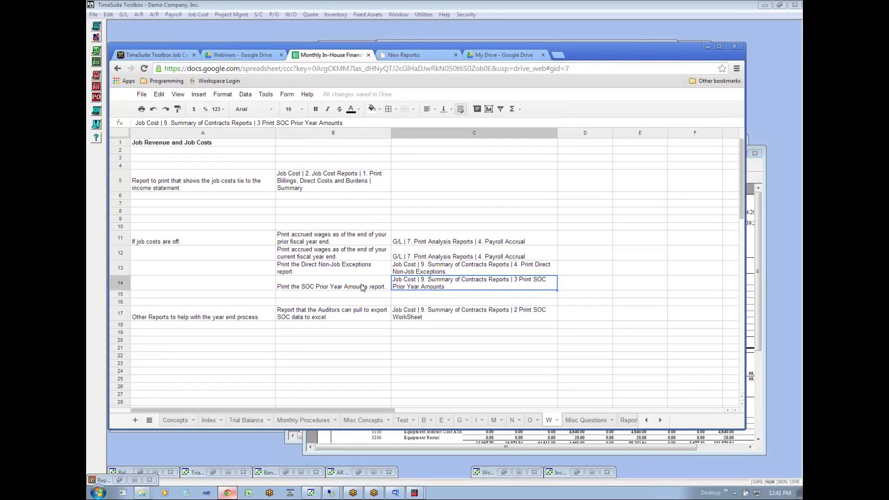
left_click(315, 287)
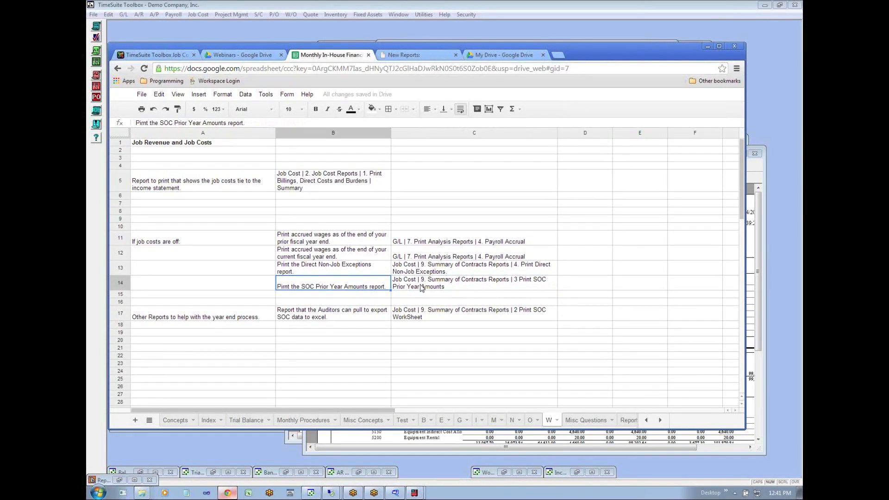
- Switch to TimeSuite Toolbox and preview the SOC Prior Year Amounts report, keeping the current year date of 10/4/2013 and the other preset parameters
left_click(199, 19)
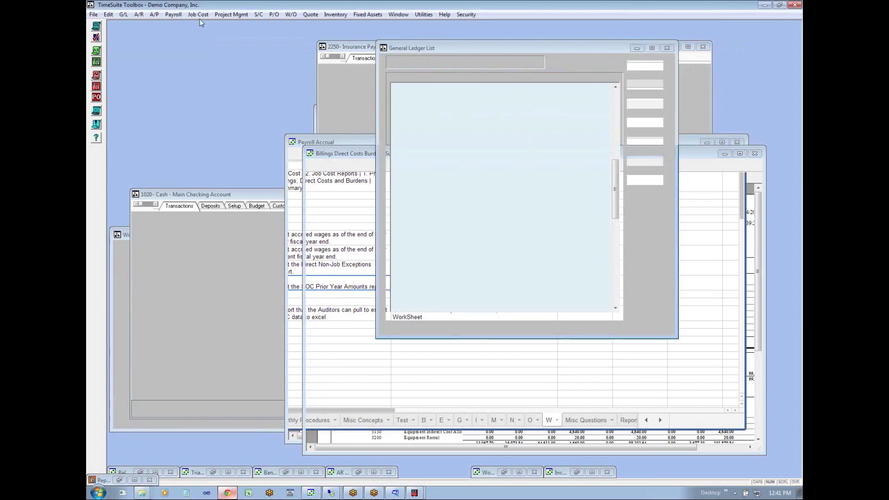
left_click(198, 14)
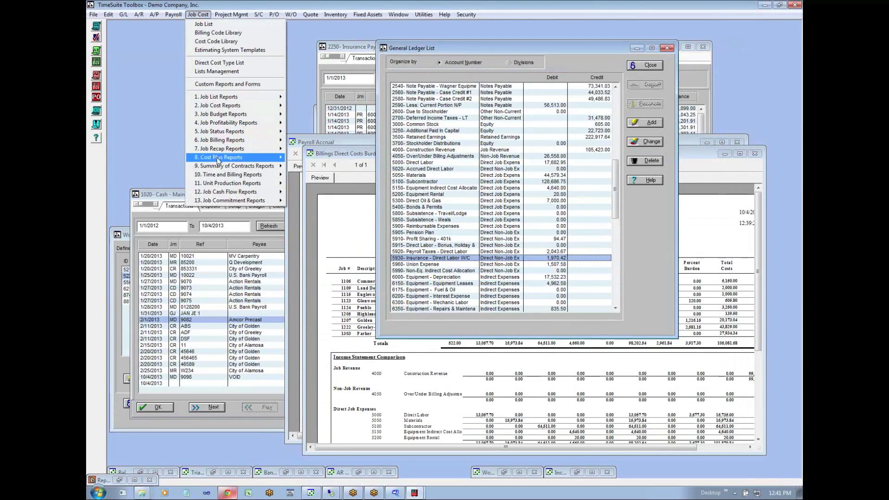
mouse_move(220, 165)
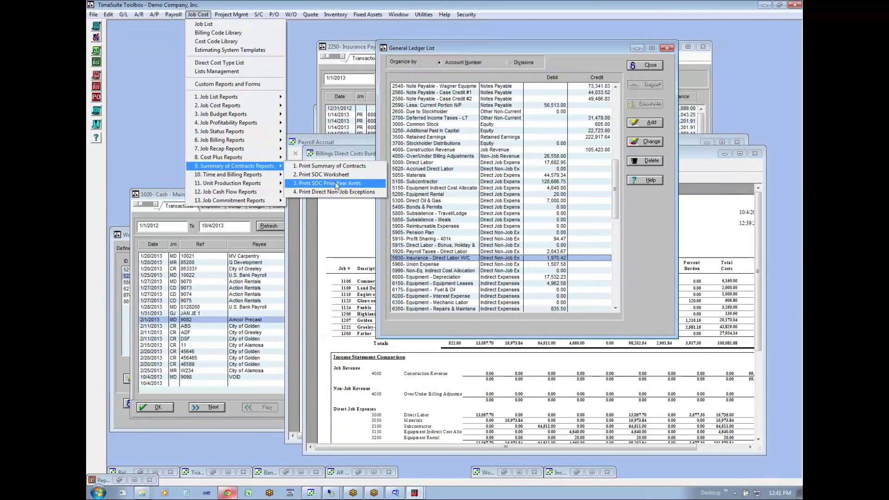
left_click(311, 184)
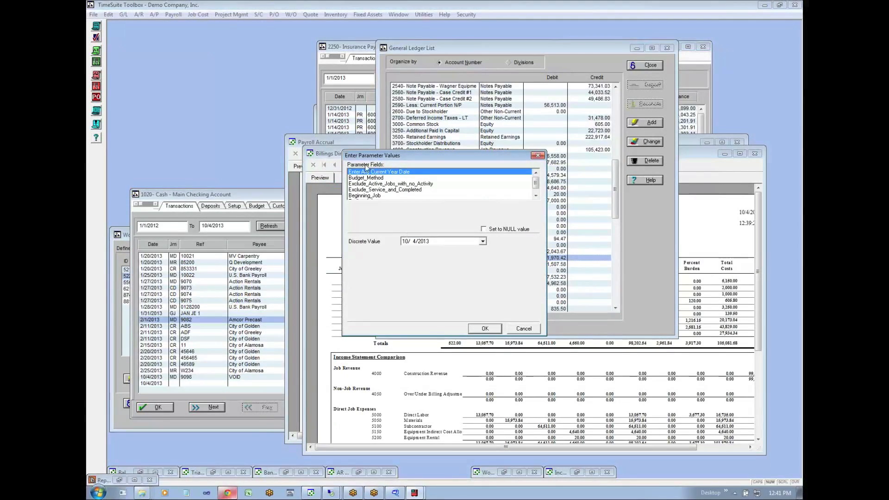
left_click(484, 329)
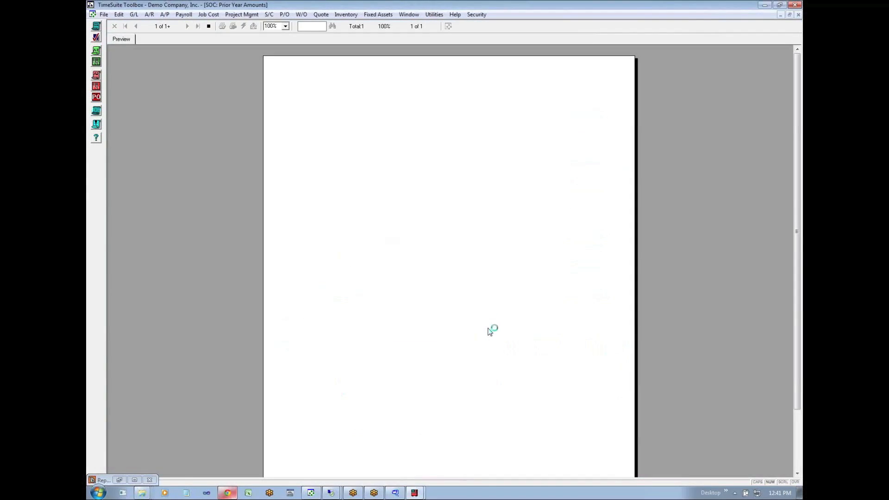
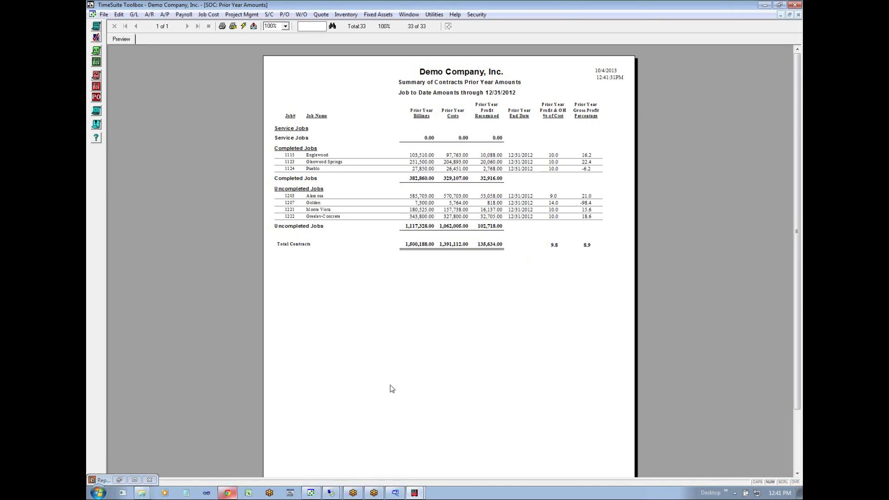
- Switch to the W sheet in Chrome and read the checks listed for when job costs are off, ending with SOC Prior Year Amounts
left_click(416, 494)
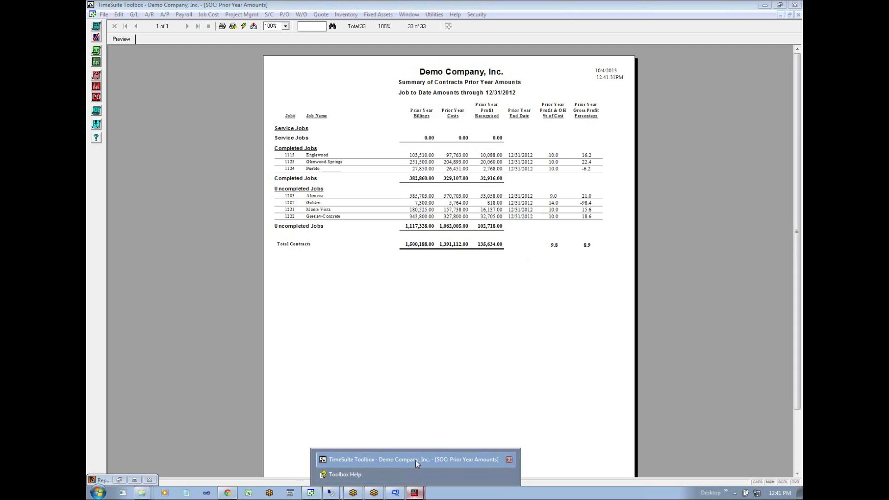
left_click(227, 493)
left_click(314, 241)
left_click(314, 252)
left_click(313, 270)
left_click(309, 287)
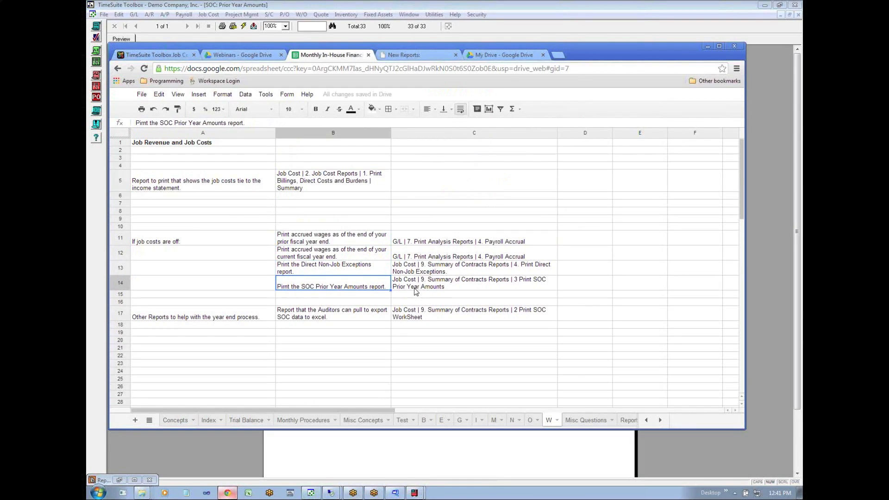
left_click(394, 296)
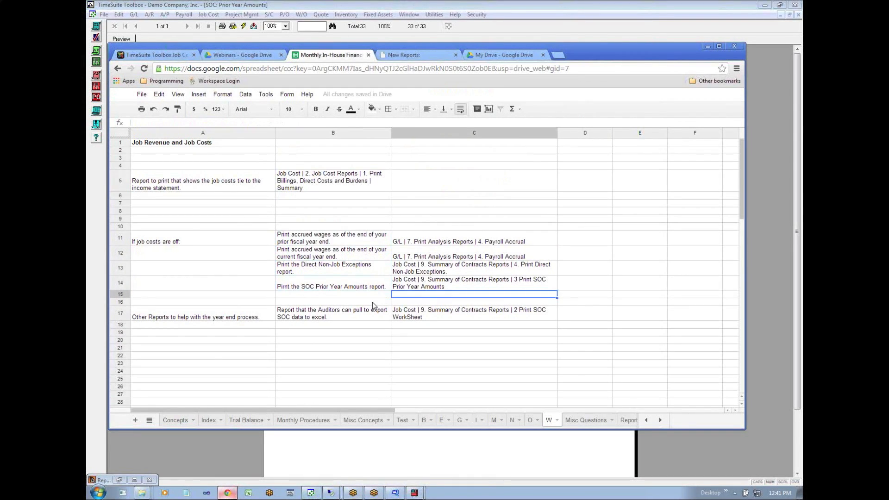
- Read the year-end report row for exporting SOC data to Excel, including its SOC WorkSheet report path, and return to TimeSuite Toolbox
left_click(233, 315)
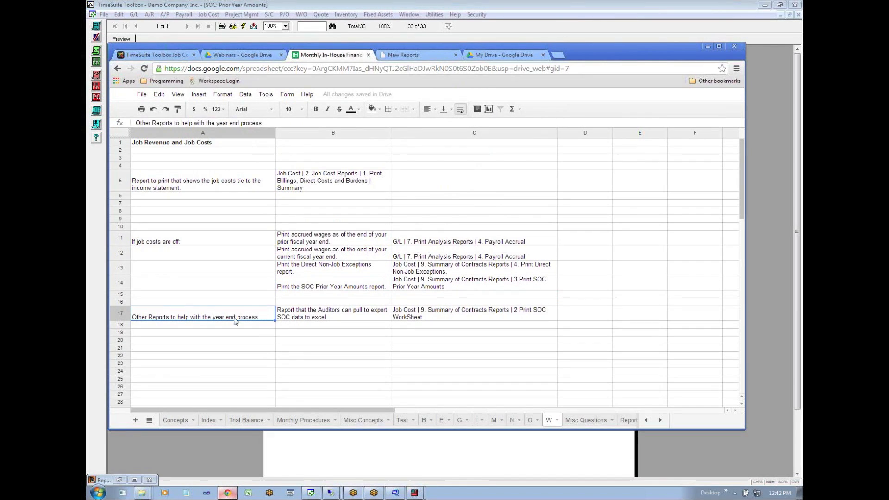
key("Right")
key("Left")
left_click(300, 318)
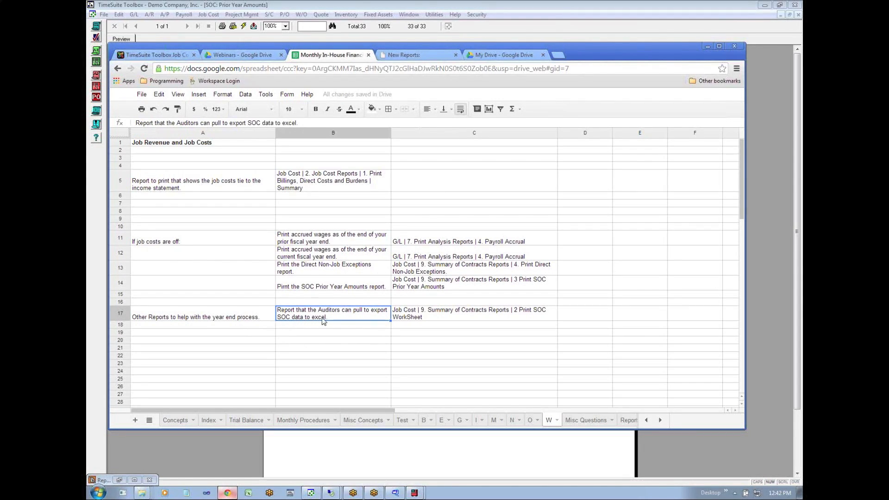
left_click(418, 320)
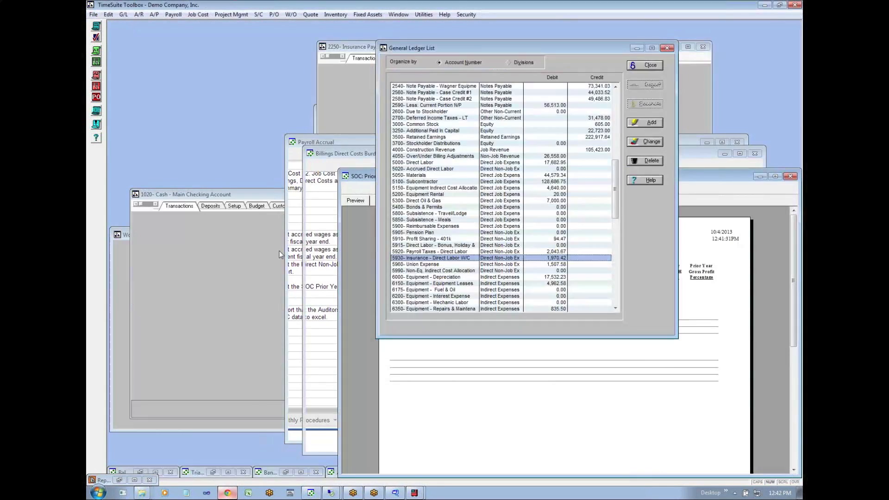
- Preview the Summary of Contracts Worksheet as of 01/31/13, keeping the Recalculate budget method, and bring the preview forward
left_click(198, 15)
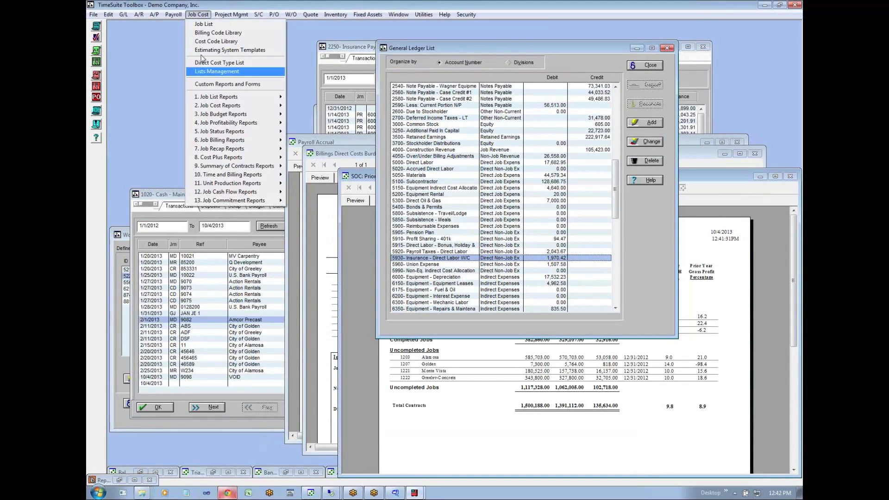
mouse_move(223, 166)
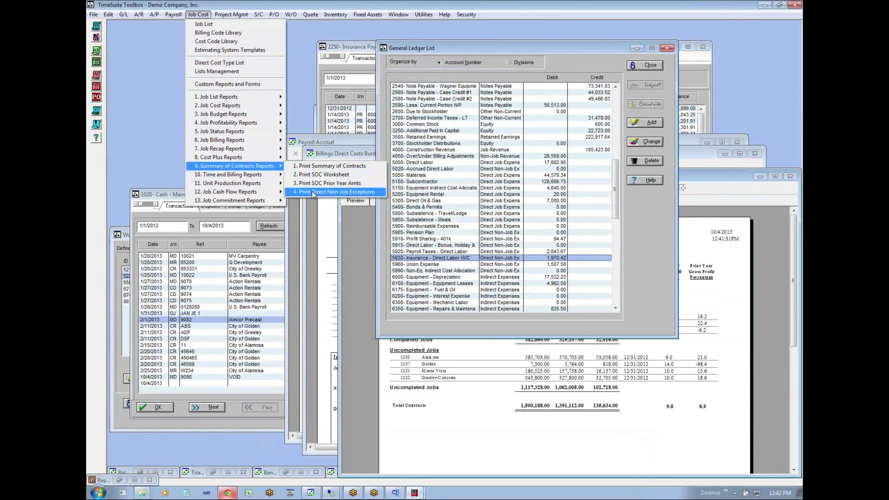
left_click(314, 184)
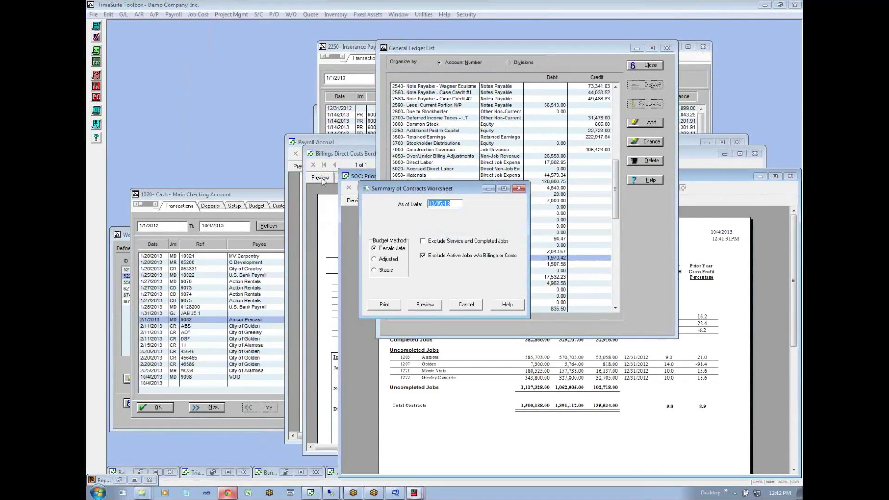
type("01/31/13")
left_click(419, 306)
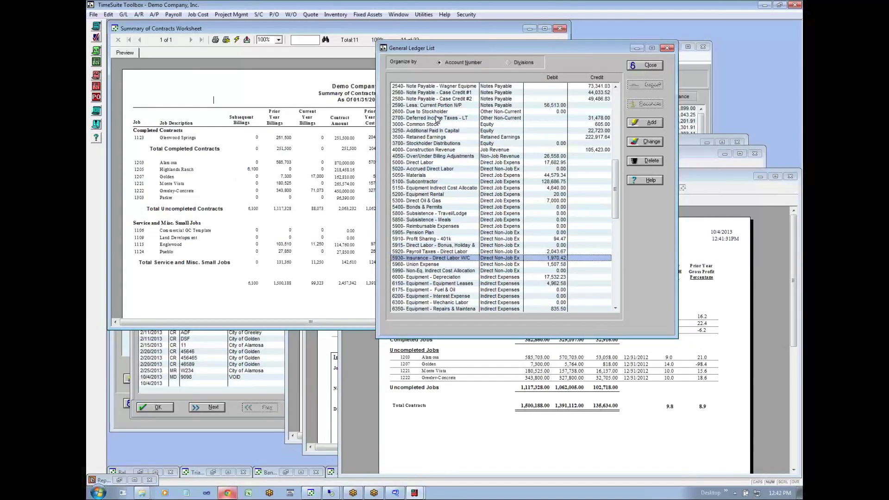
left_click(318, 146)
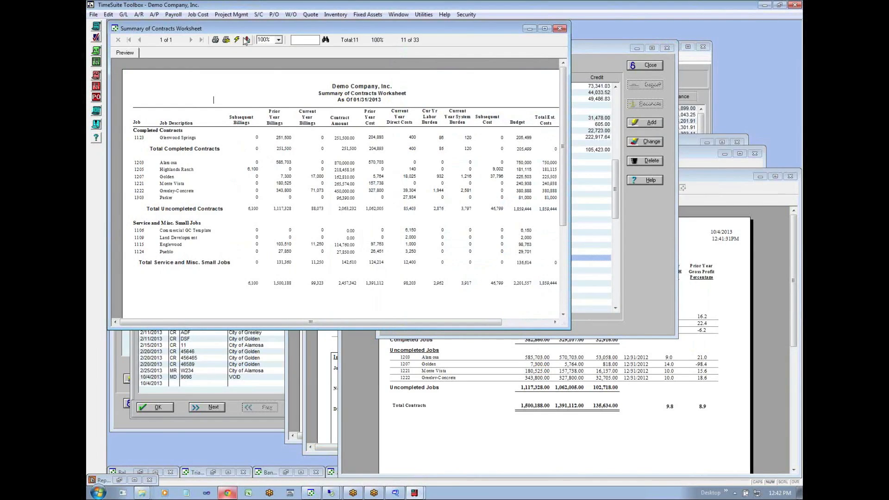
- Return to the W sheet to reread the entry on the auditors' SOC export report, and switch back to TimeSuite Toolbox
key("alt+Tab")
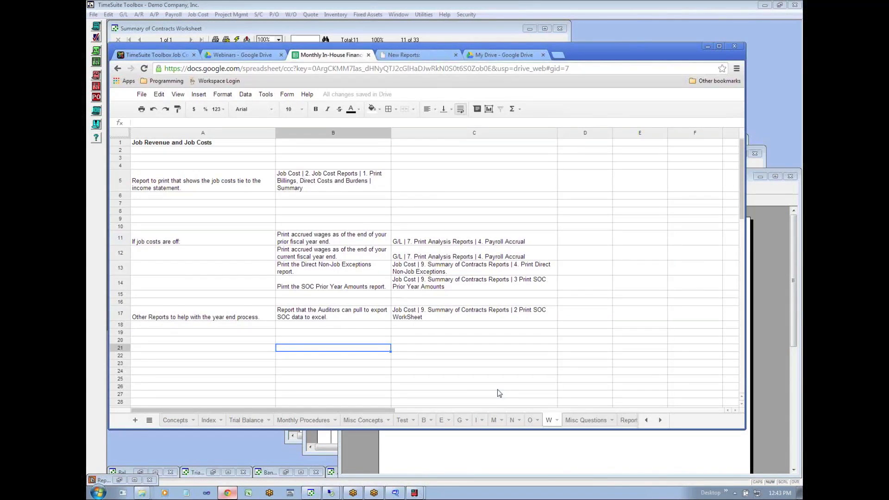
left_click(303, 318)
left_click(266, 317)
left_click(337, 317)
left_click(205, 452)
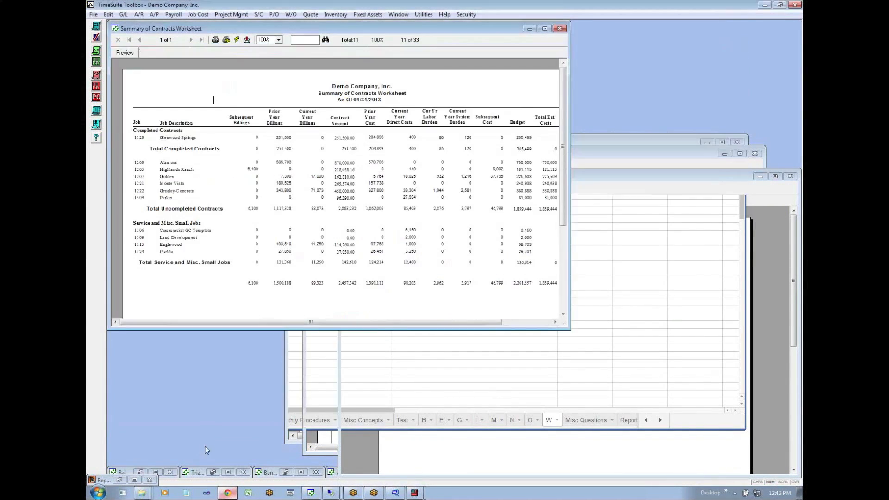
- Preview the Summary of Contracts report as of 01/31/13 with the preset job range and options, and go to its second page
left_click(207, 14)
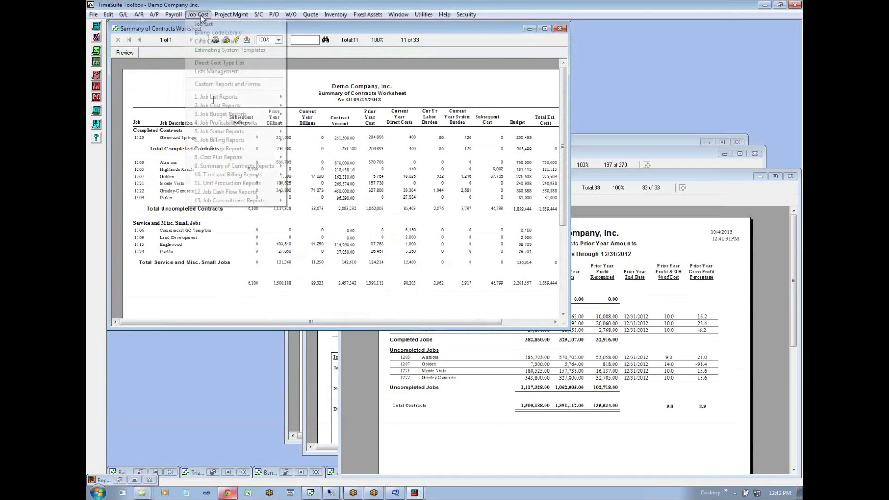
mouse_move(241, 165)
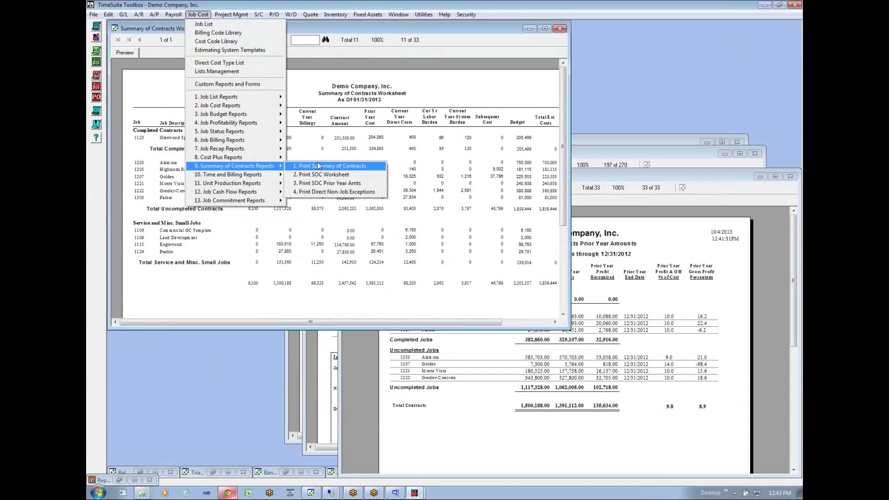
left_click(315, 165)
type("01/31/13")
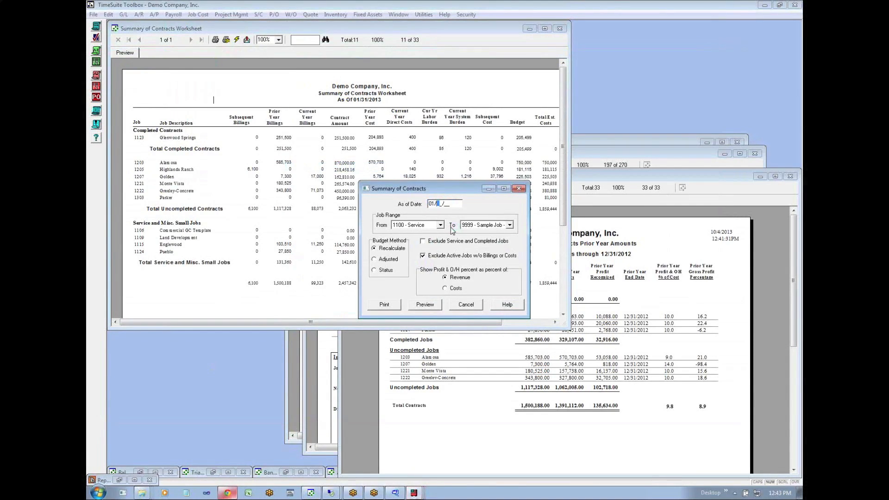
left_click(431, 308)
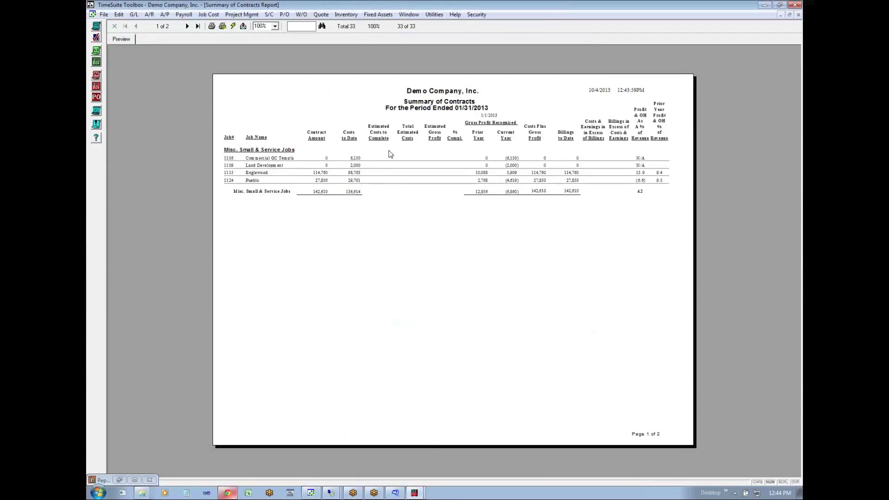
left_click(187, 26)
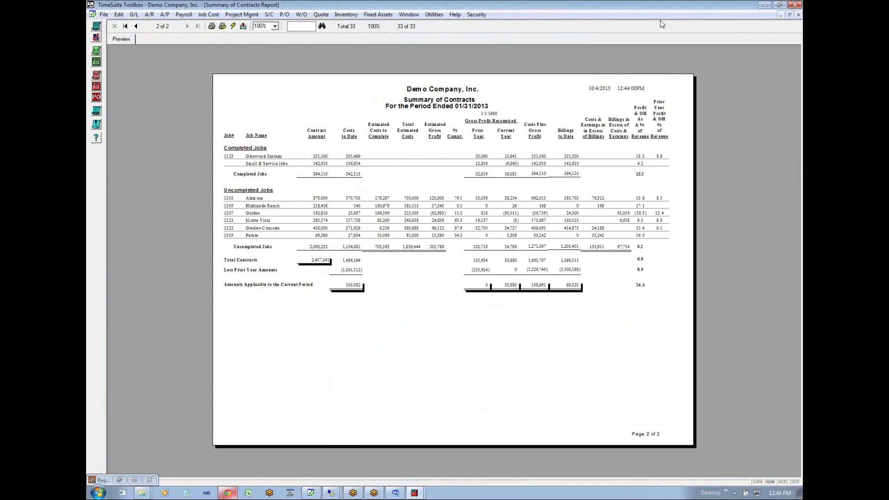
- Restore the Summary of Contracts Report to a smaller window, move it clear of the worksheet preview, and minimize the worksheet
left_click(789, 15)
left_click_drag(481, 40, 676, 163)
left_click(529, 28)
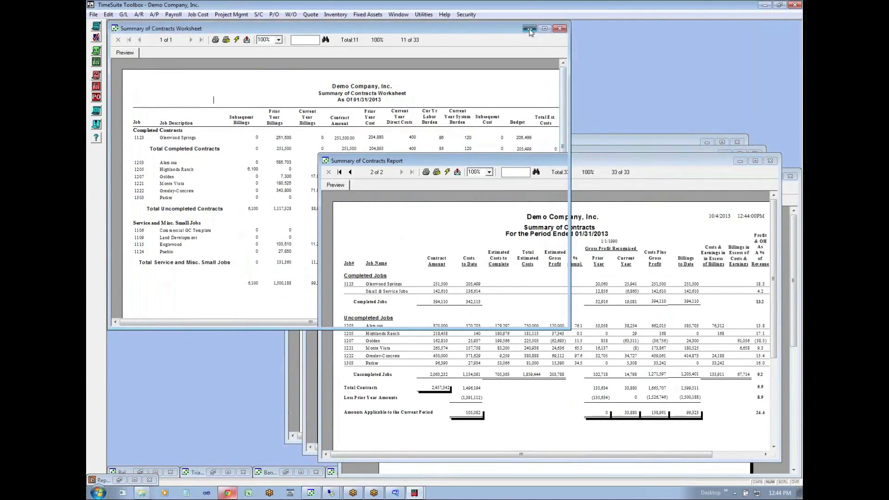
- Close the Payroll Accrual, Billings Direct Costs Burdens Summary, System Preferences, SOC Prior Year Amounts and remaining background windows, keeping the Summary of Contracts Report
left_click(436, 148)
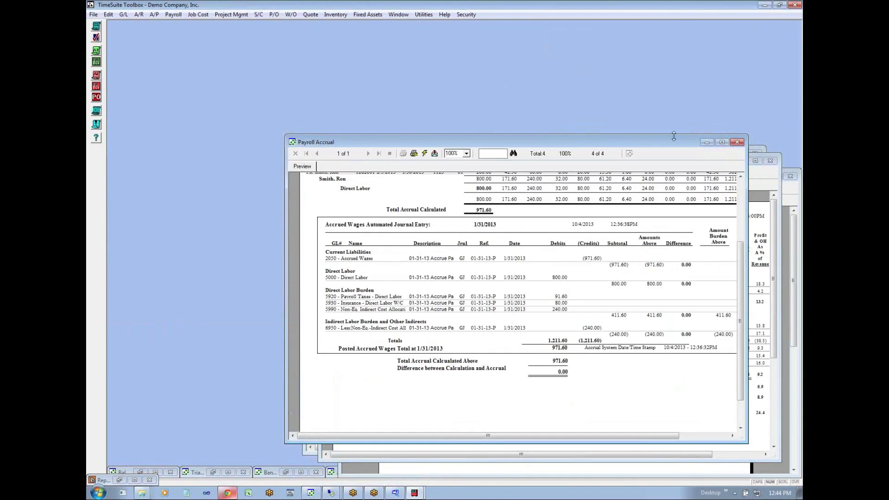
left_click(737, 142)
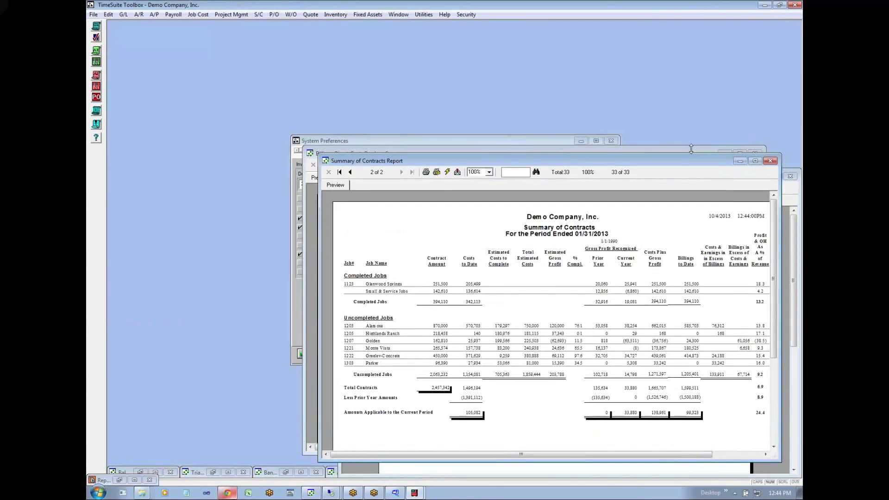
left_click(693, 149)
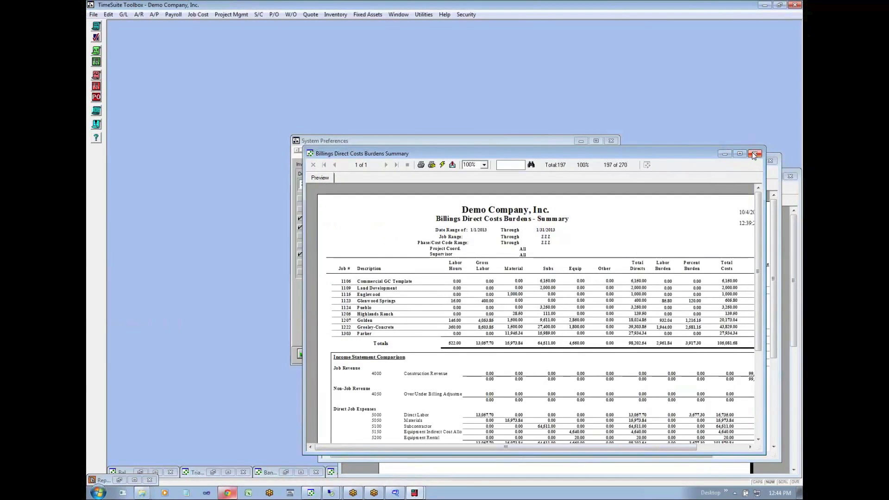
left_click(754, 155)
left_click(610, 140)
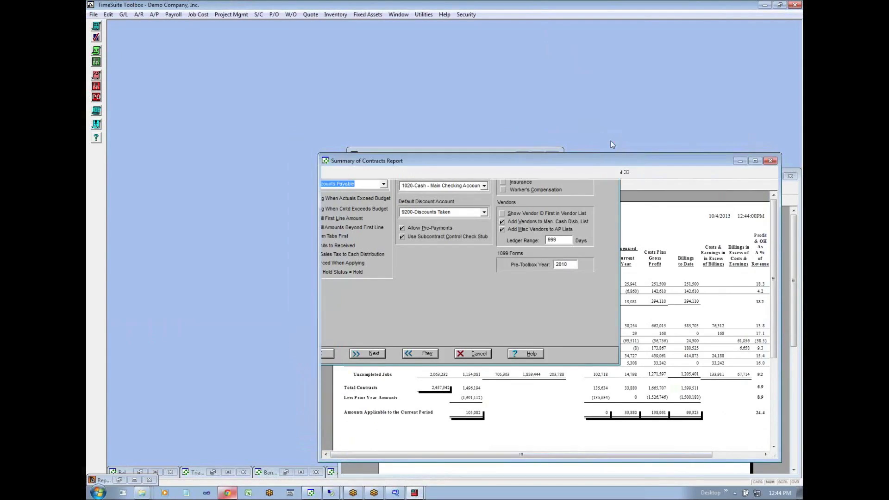
left_click(786, 190)
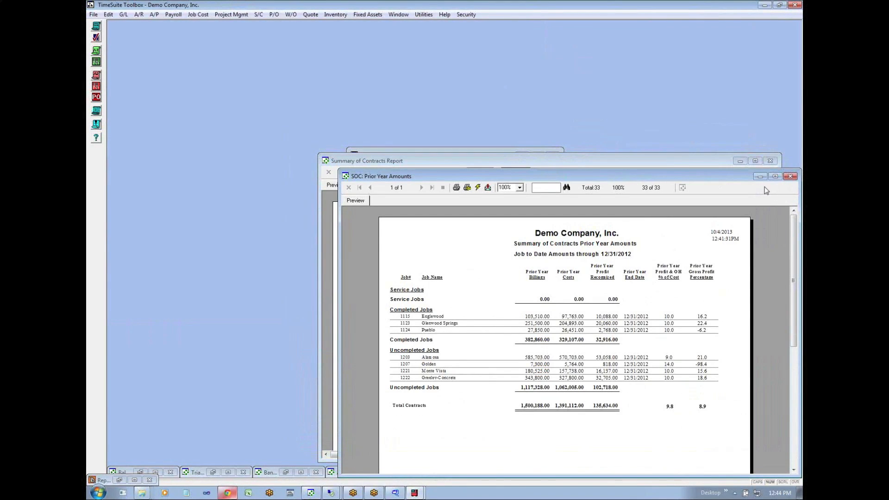
left_click(789, 176)
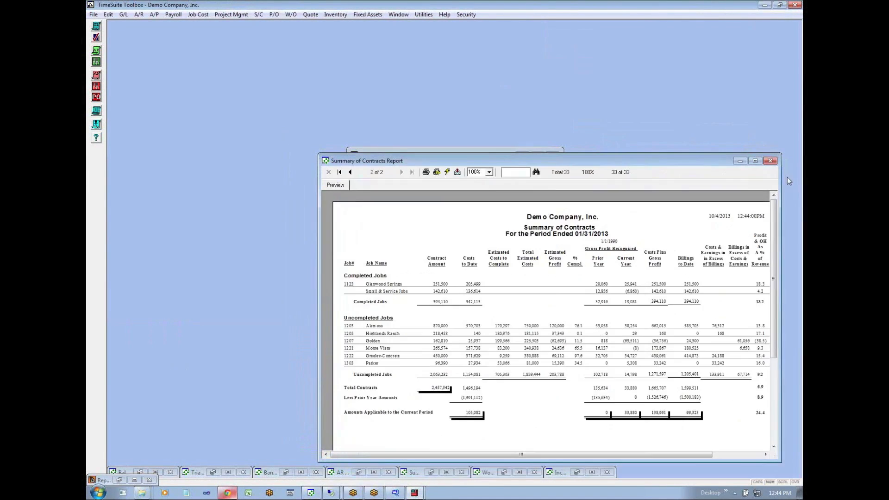
left_click(505, 149)
left_click(553, 156)
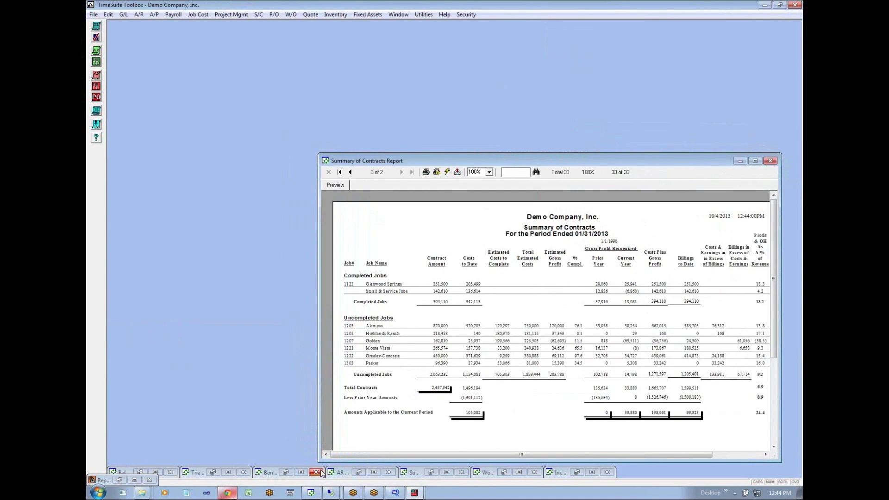
- Reopen the minimized Income Statement preview, reduce it to a smaller window, and place it beside the Summary of Contracts Report
left_click(577, 472)
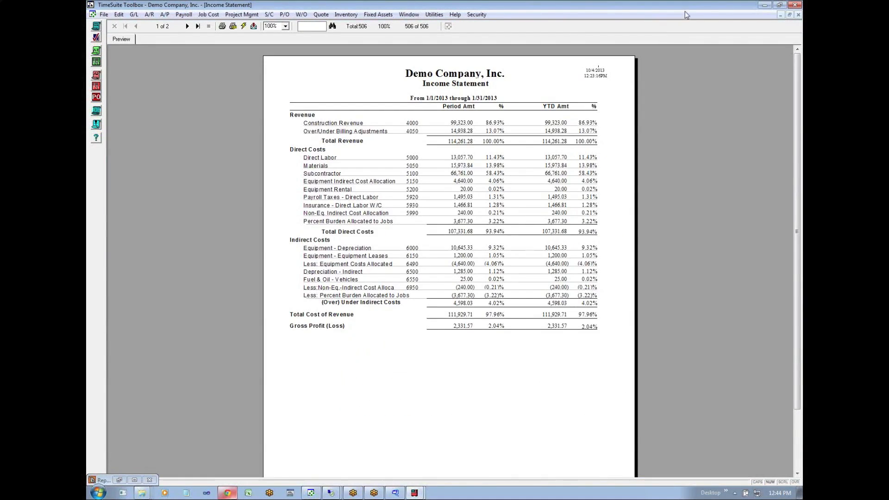
left_click(789, 16)
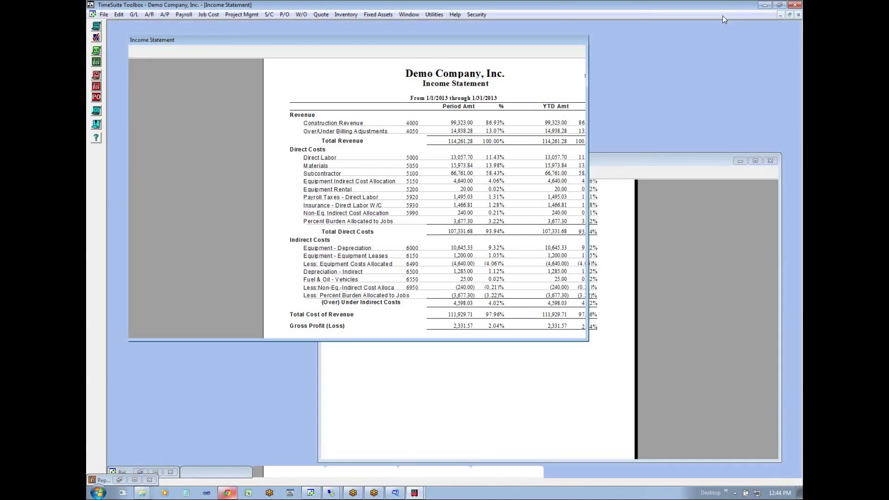
left_click_drag(505, 43, 488, 31)
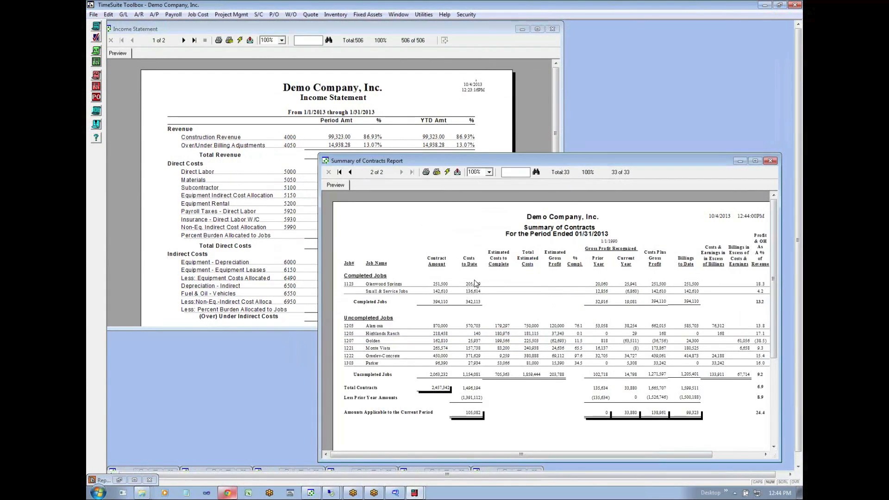
left_click(281, 254)
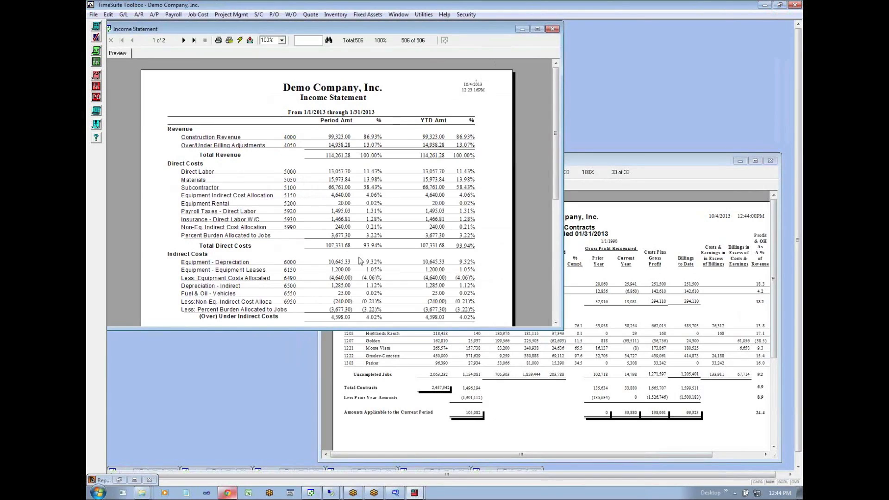
- Compare the Income Statement with the Summary of Contracts Report and refresh the Income Statement preview
left_click(640, 224)
left_click(383, 98)
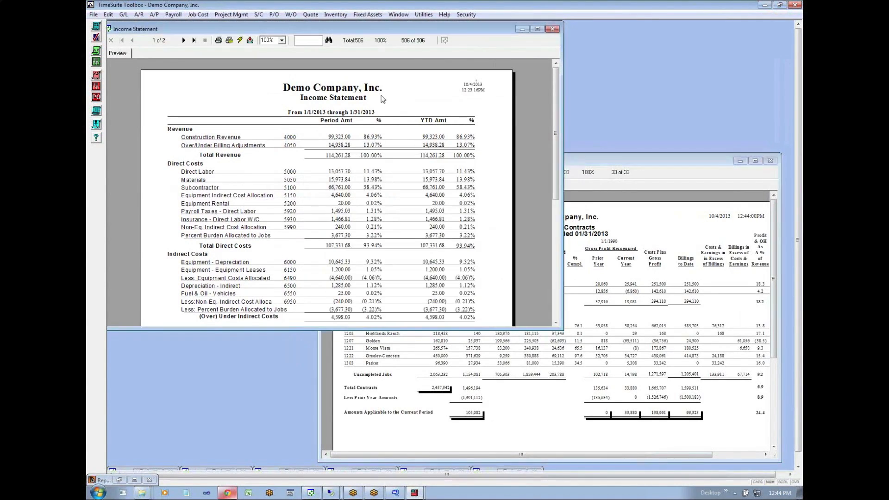
left_click(240, 40)
left_click(407, 275)
- Calculate the Over/Under Billings accrual as of 1/31/2013 using the Recalculate budget method
left_click(416, 15)
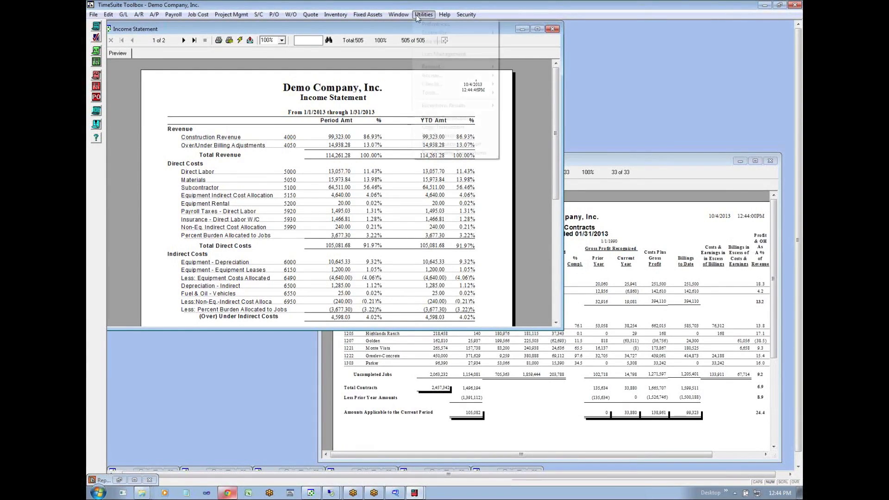
mouse_move(458, 76)
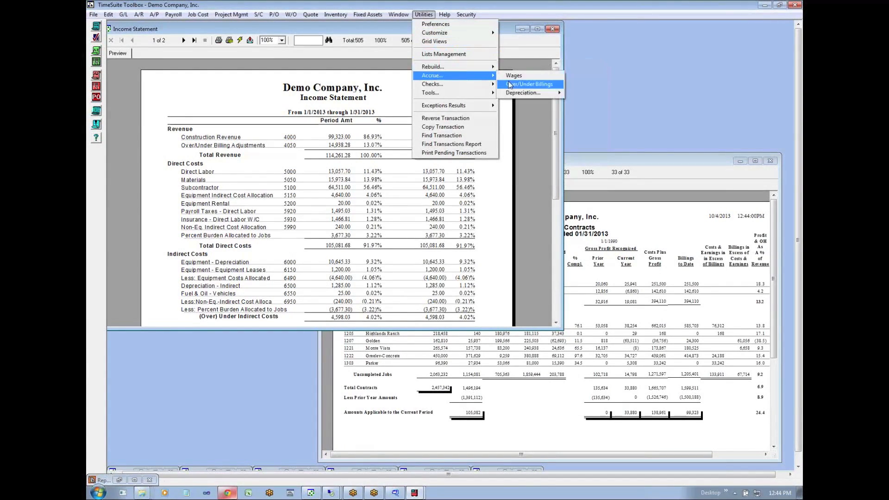
left_click(532, 86)
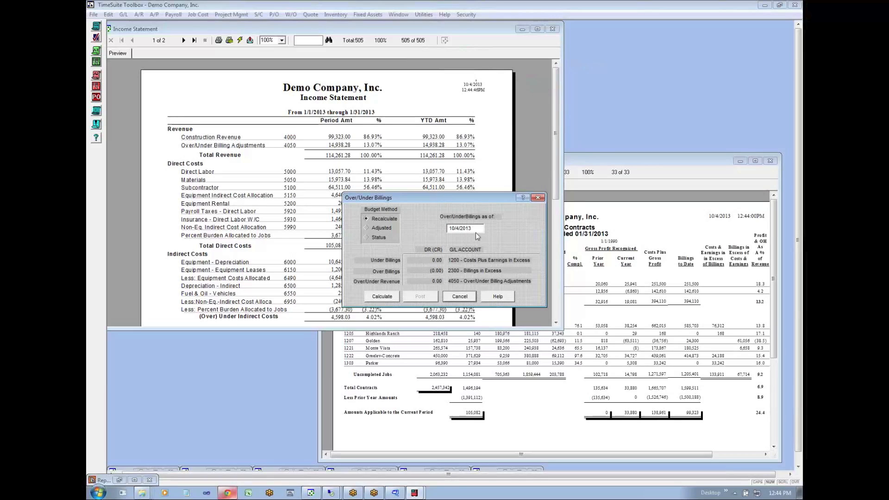
left_click(374, 238)
left_click_drag(483, 227, 442, 228)
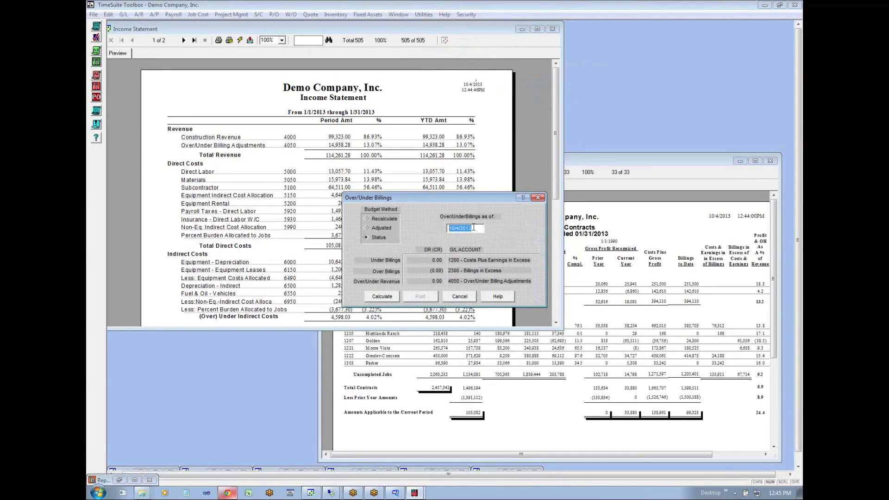
left_click(368, 217)
type("013113")
left_click(386, 298)
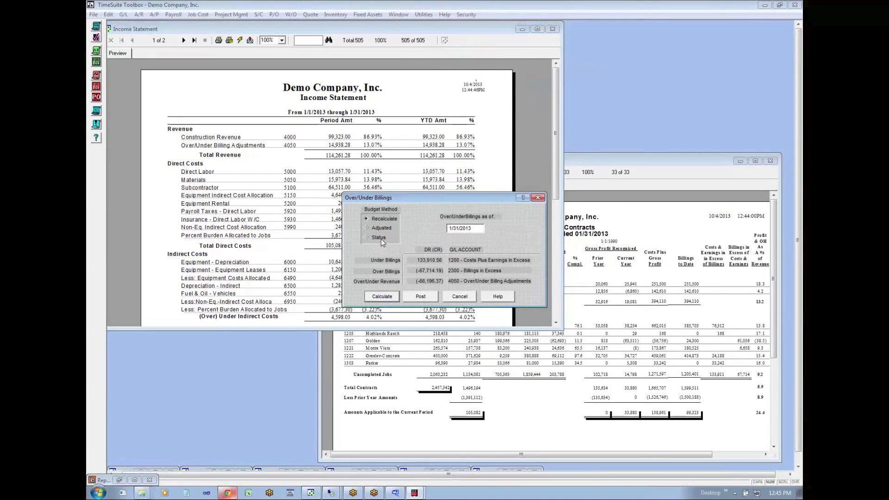
- Post the Over/Under Billings accrual as of 1/31/2013 and refresh the Income Statement with the current parameter values
left_click(481, 229)
left_click_drag(470, 230, 428, 221)
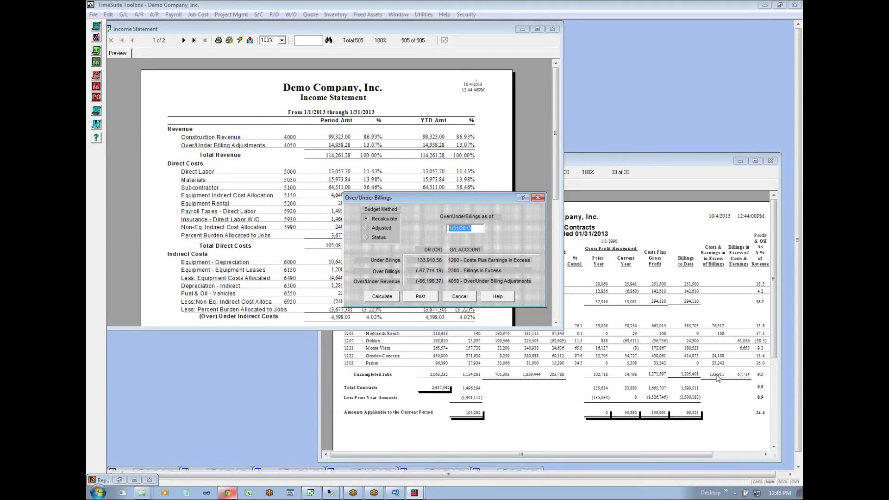
left_click(421, 294)
left_click(446, 277)
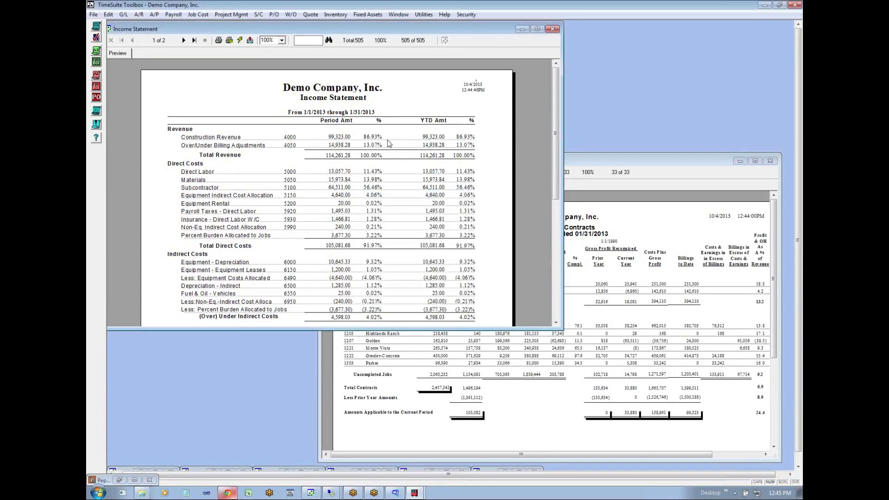
left_click(240, 40)
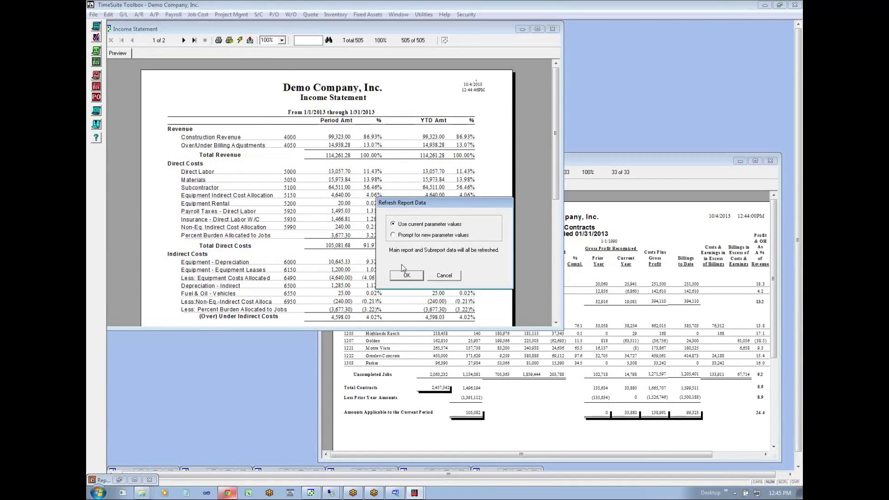
left_click(406, 276)
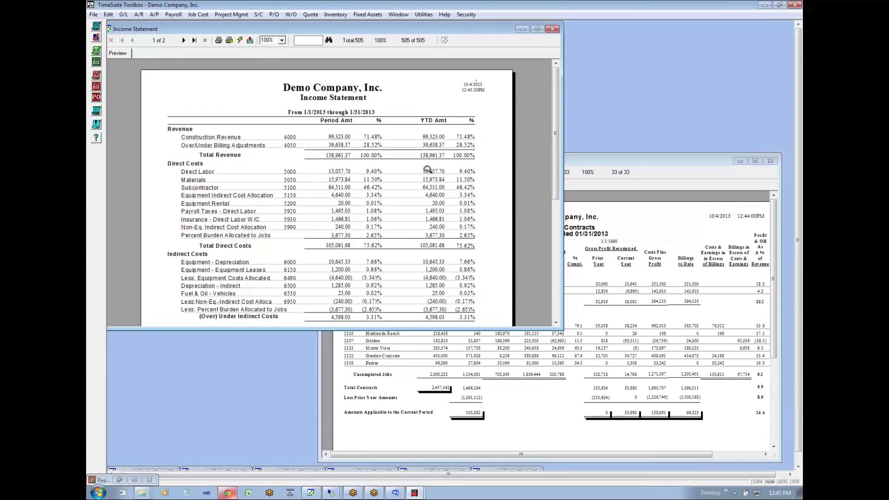
- Compare the Summary of Contracts with the Income Statement, extending the Income Statement window down to Gross Profit and refreshing it again
left_click(661, 424)
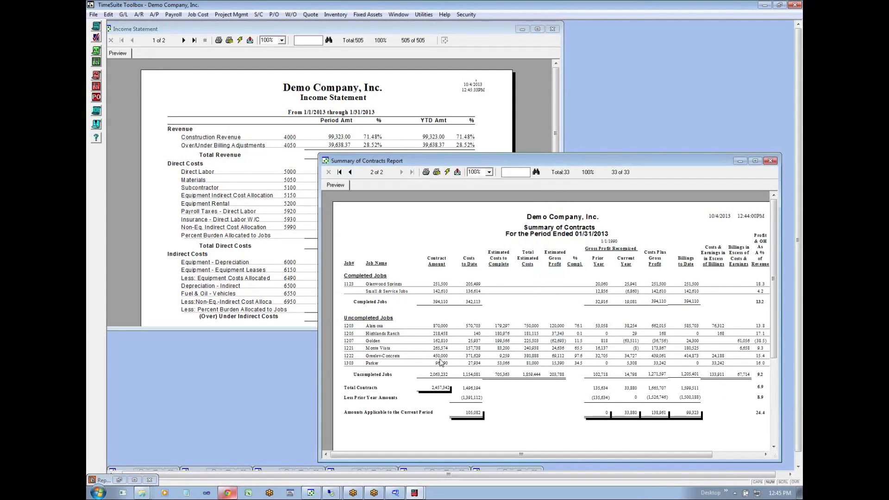
left_click(264, 163)
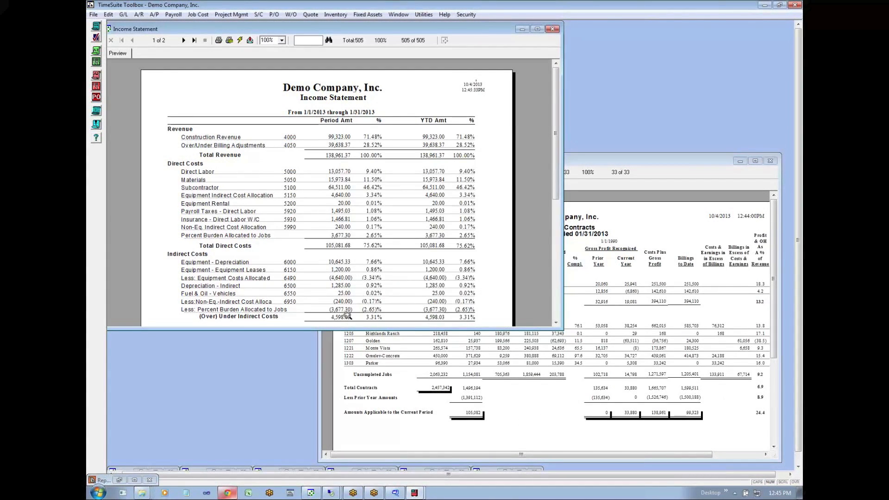
left_click_drag(325, 329, 325, 386)
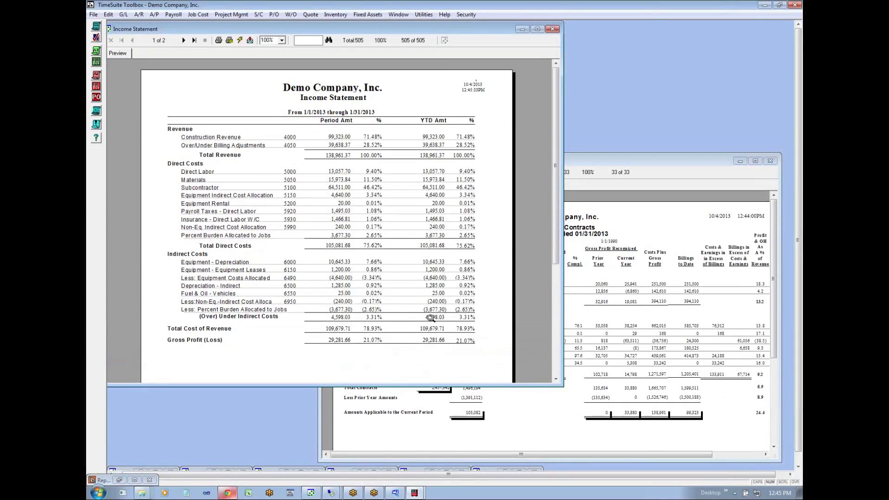
left_click(239, 40)
left_click(409, 277)
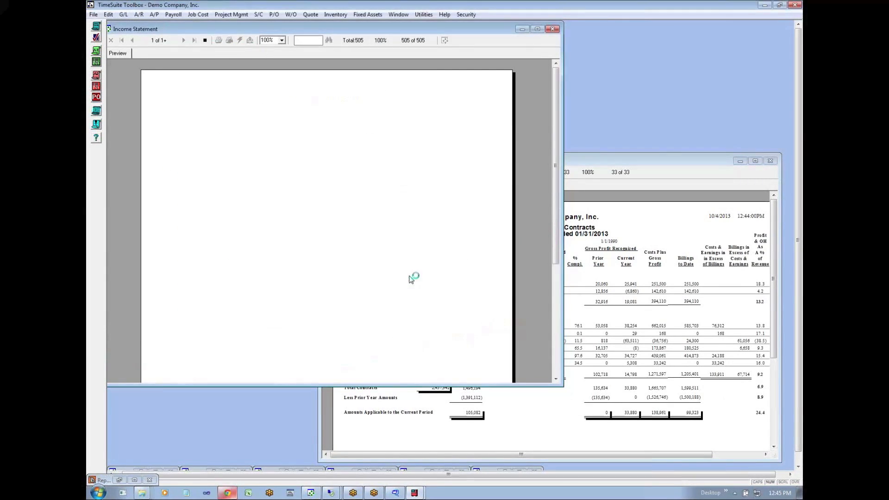
left_click(493, 394)
left_click(272, 341)
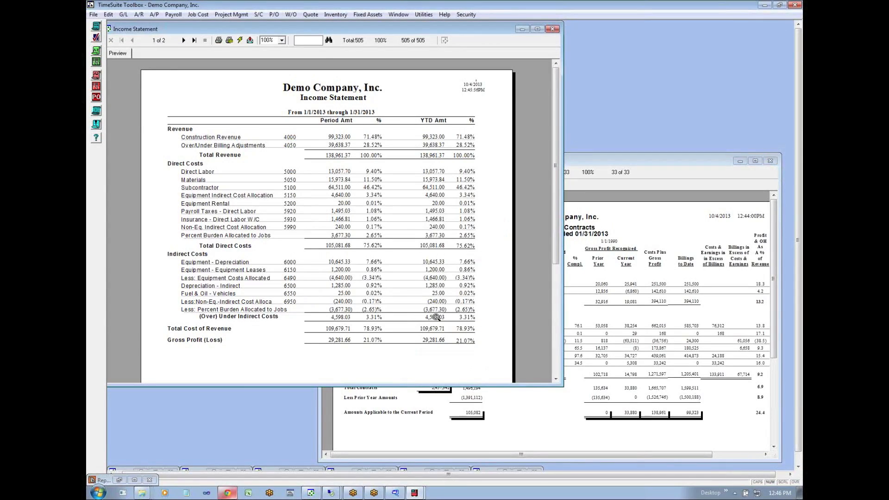
- Open the project management job list's Burden Utility and enlarge its grid window to show more columns
left_click(232, 14)
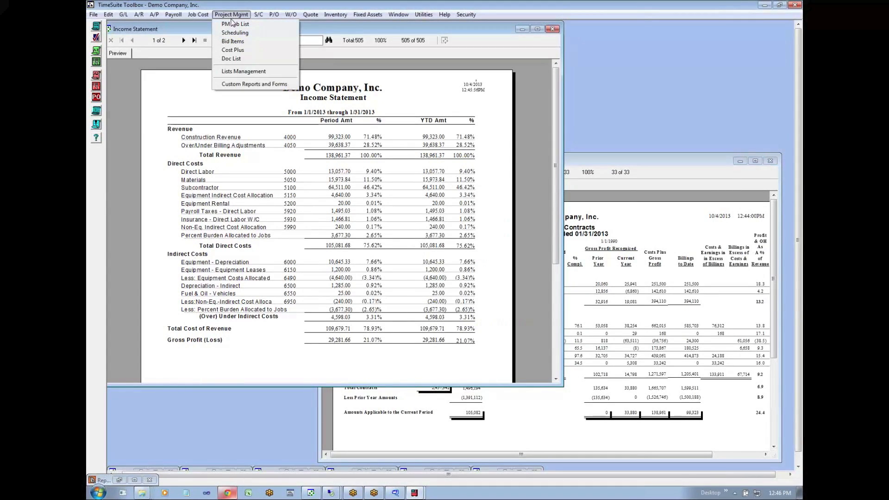
left_click(234, 24)
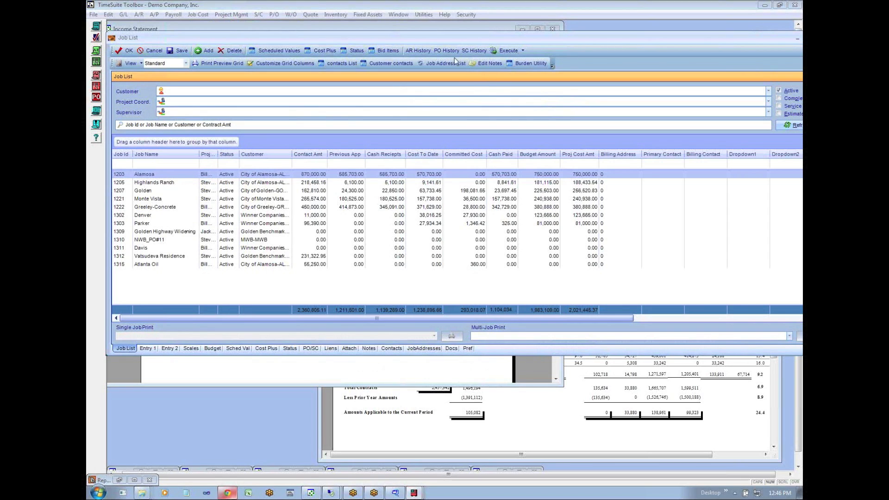
left_click(519, 62)
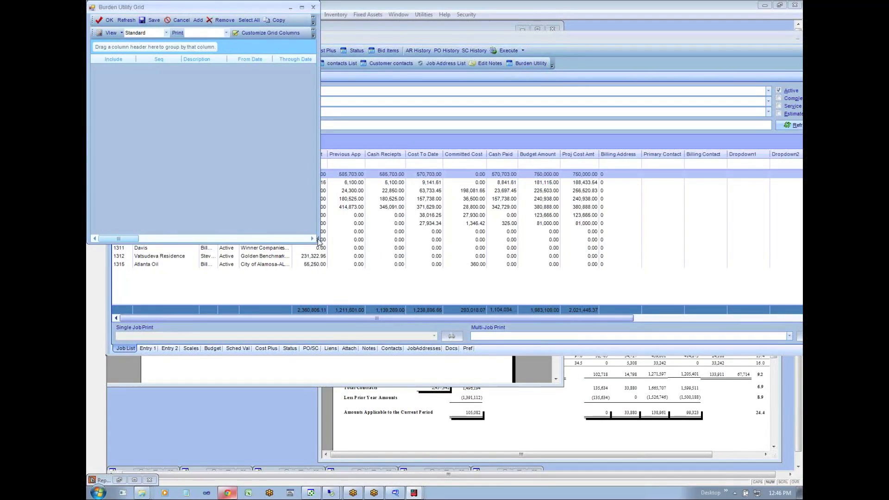
left_click_drag(318, 238, 625, 370)
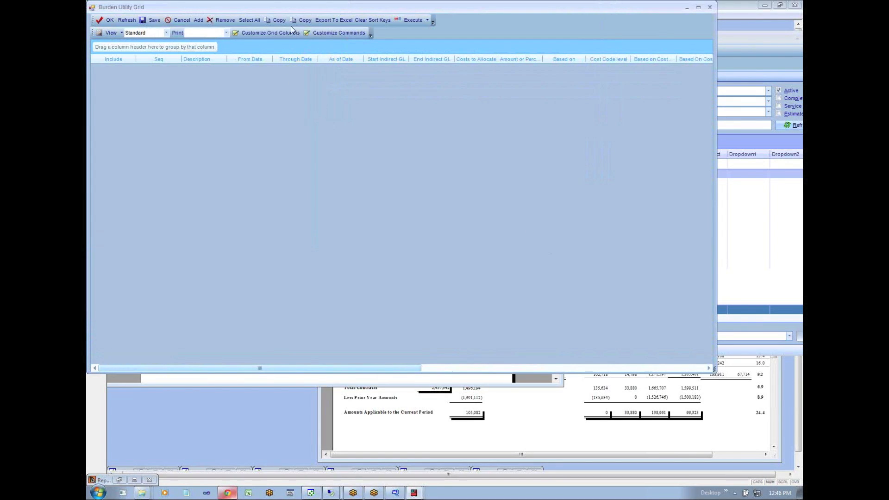
- Hide the As of Date, Start Indirect GL, End Indirect GL and Costs to Allocate columns in the Burden Utility grid
left_click(265, 31)
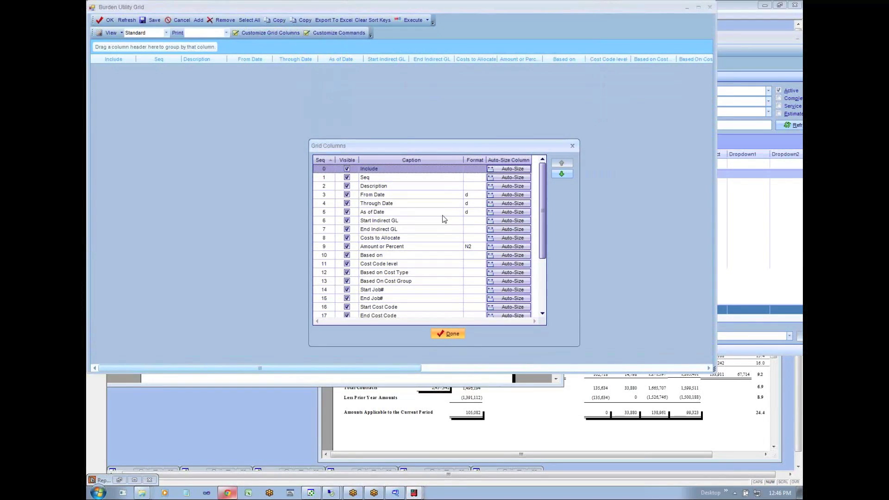
left_click_drag(543, 202, 546, 159)
left_click(346, 213)
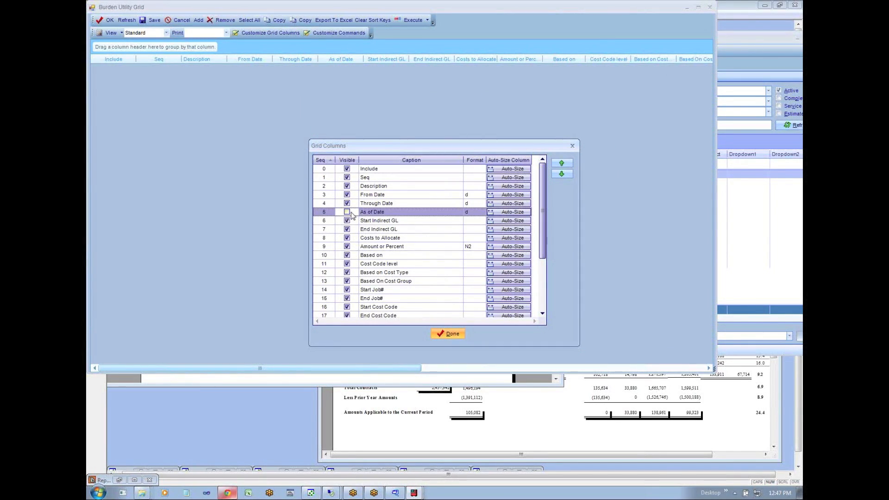
left_click(347, 221)
left_click(347, 229)
left_click(347, 238)
left_click(347, 246)
left_click(346, 247)
left_click(347, 255)
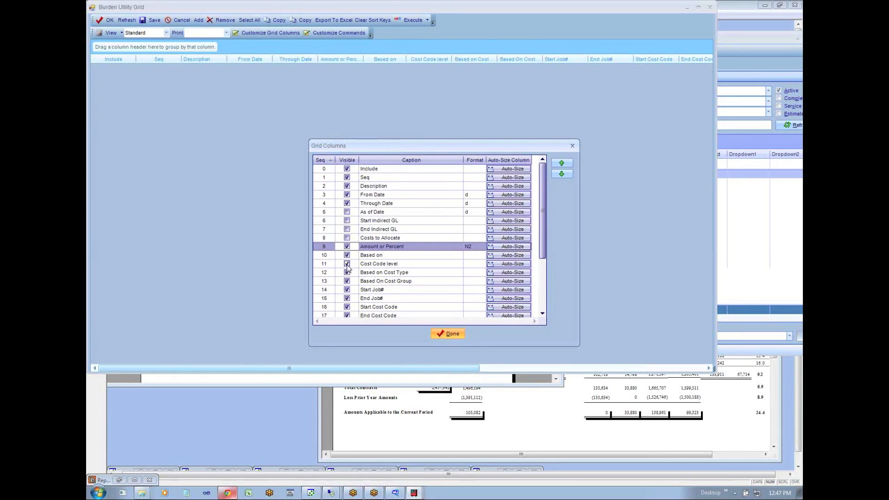
- Hide the Cost Code level, Based on Cost Type, Start Job#, End Job#, Start Cost Code and End Cost Code columns
left_click(347, 263)
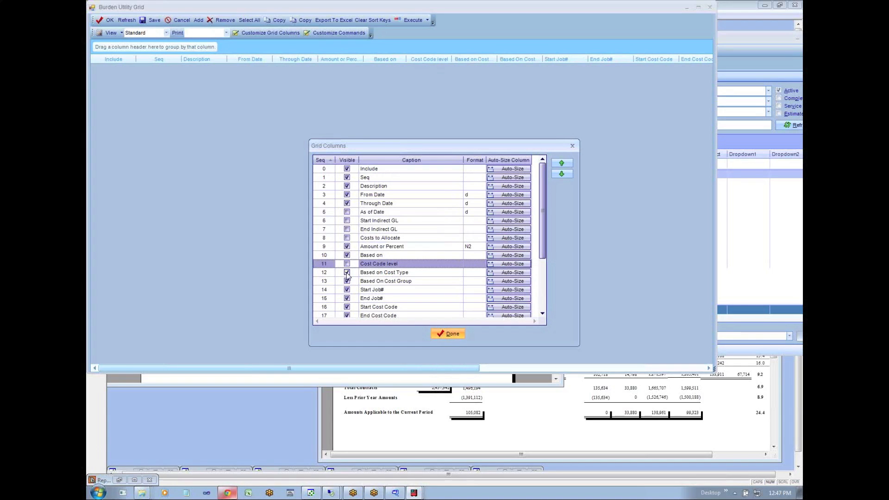
left_click(346, 273)
left_click(347, 290)
left_click(347, 298)
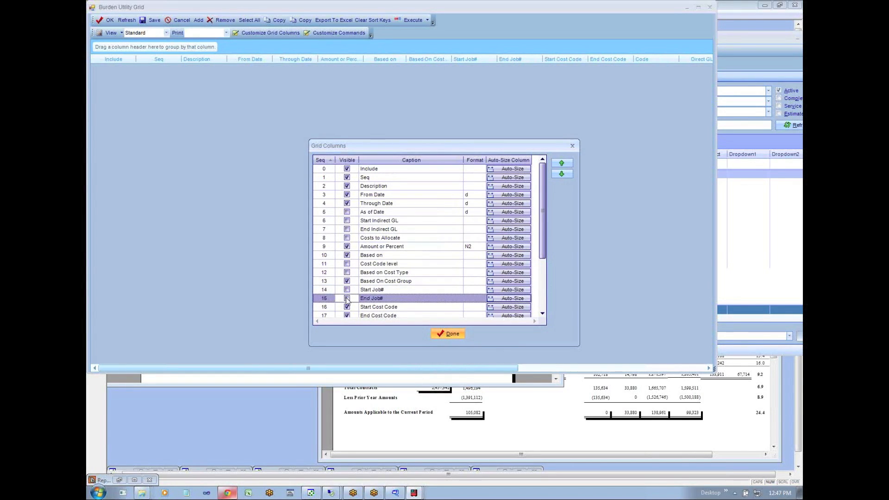
left_click(347, 307)
left_click(347, 316)
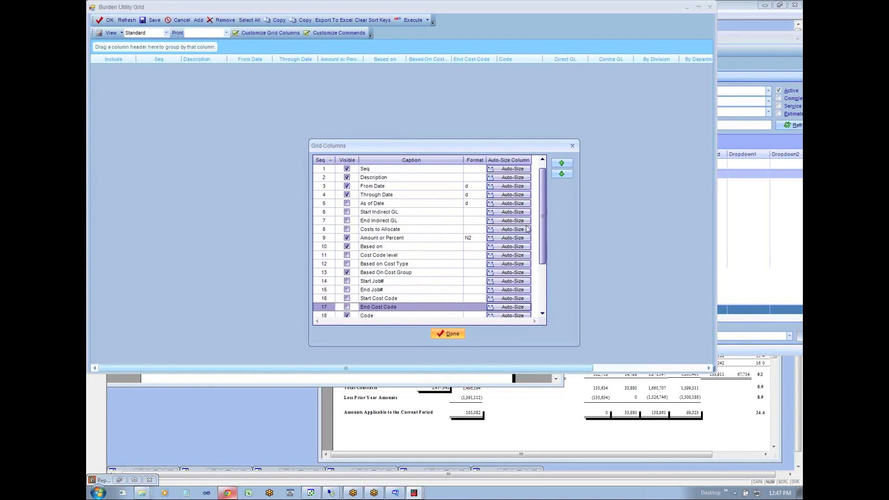
- Hide the Code, Direct GL, Contra GL, By Division, By Department and Dropdown1 to Dropdown3 columns and finish customizing the grid
left_click_drag(539, 222, 540, 288)
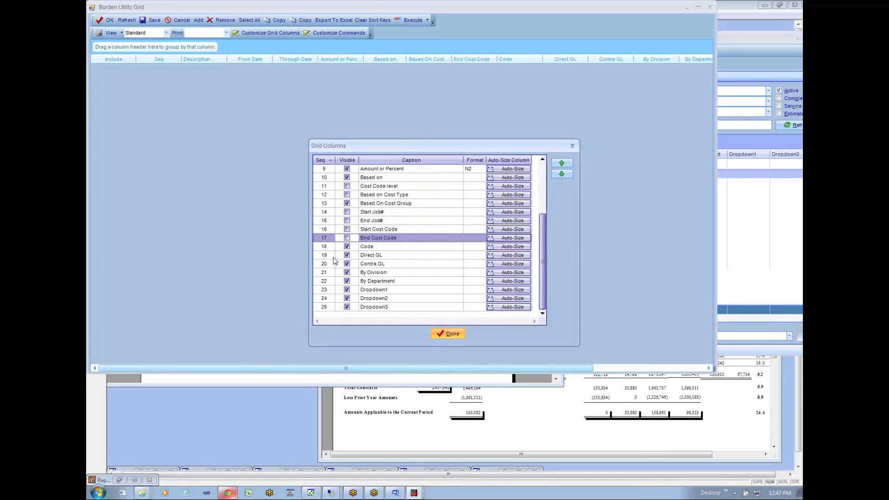
left_click(347, 247)
left_click(347, 255)
left_click(346, 263)
left_click(347, 272)
left_click(347, 281)
left_click(347, 290)
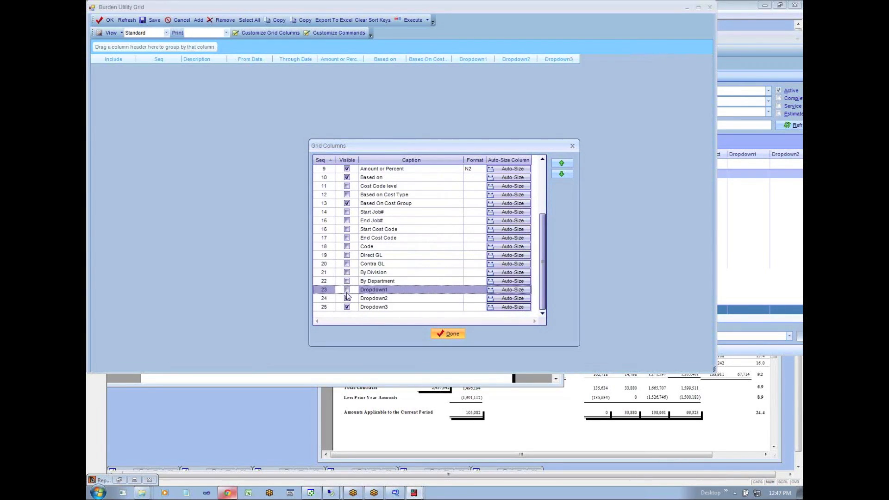
left_click(346, 298)
left_click(346, 306)
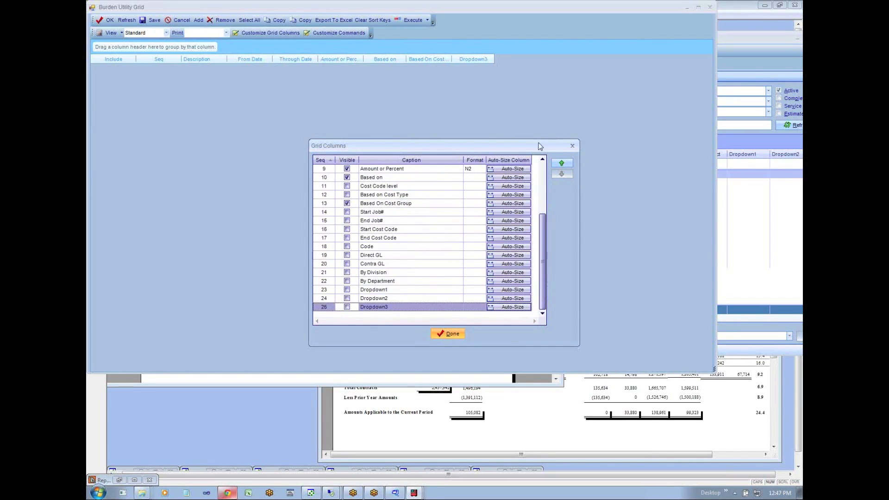
scroll(538, 168, "up", 3)
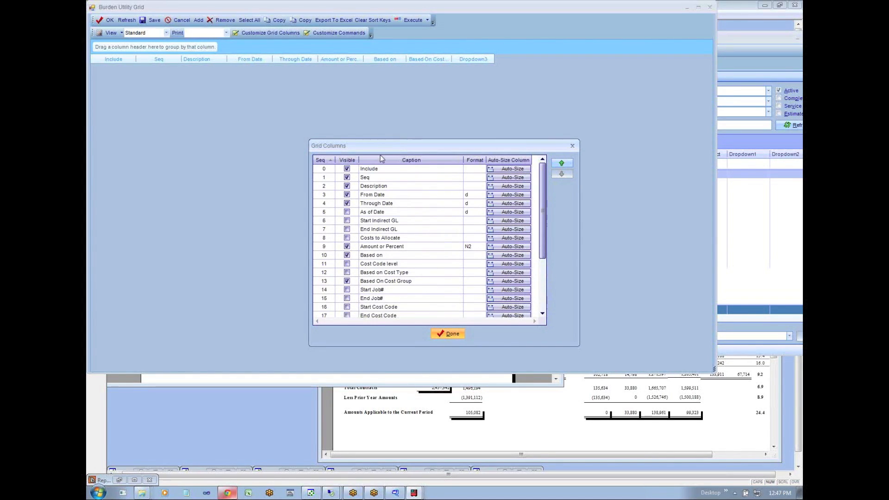
left_click(448, 333)
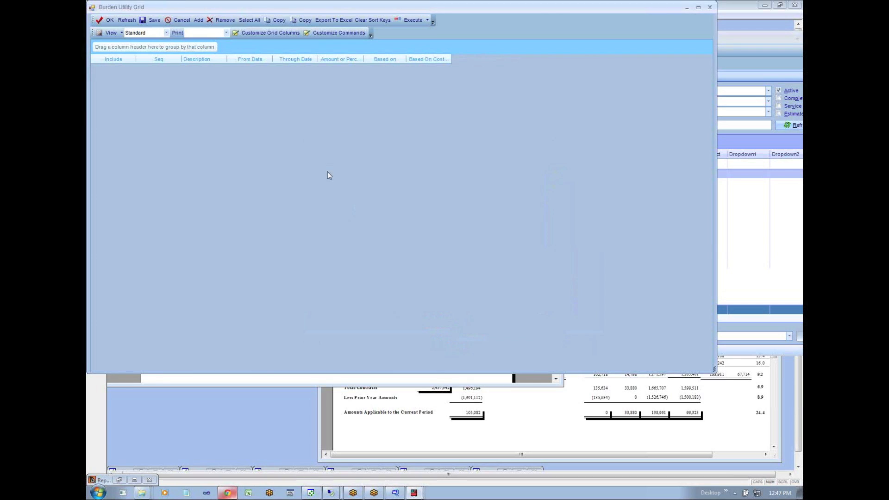
- Add a burden line with sequence 1 and the description "Reallocate over/under indirect"
left_click(198, 19)
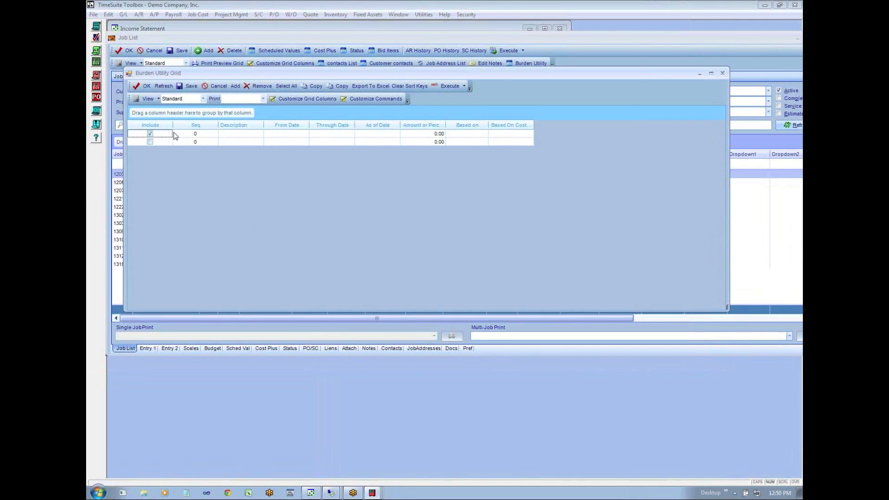
key("Tab")
type("1")
key("Tab")
type("Real")
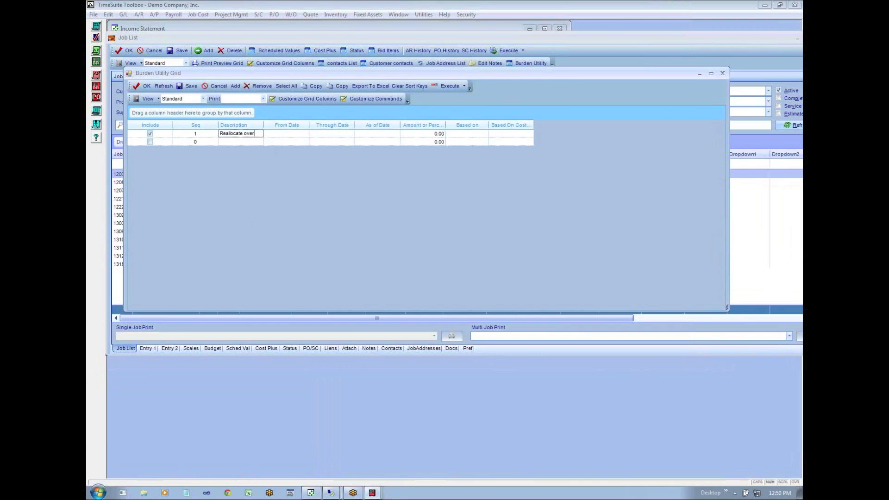
type("nder indire")
type("cts")
key("Tab")
- Set the burden line's From Date to 1/1/2013
left_click(305, 135)
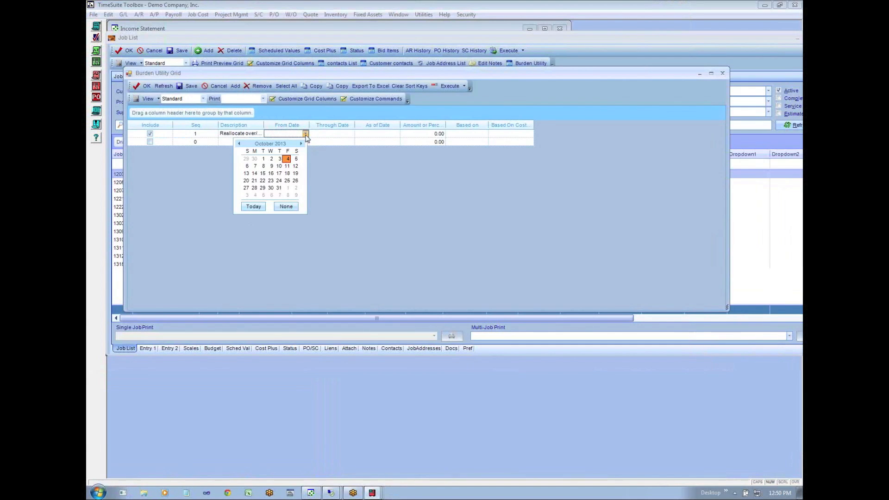
left_click(239, 144)
left_click(238, 144)
left_click(239, 144)
left_click(238, 144)
left_click(264, 159)
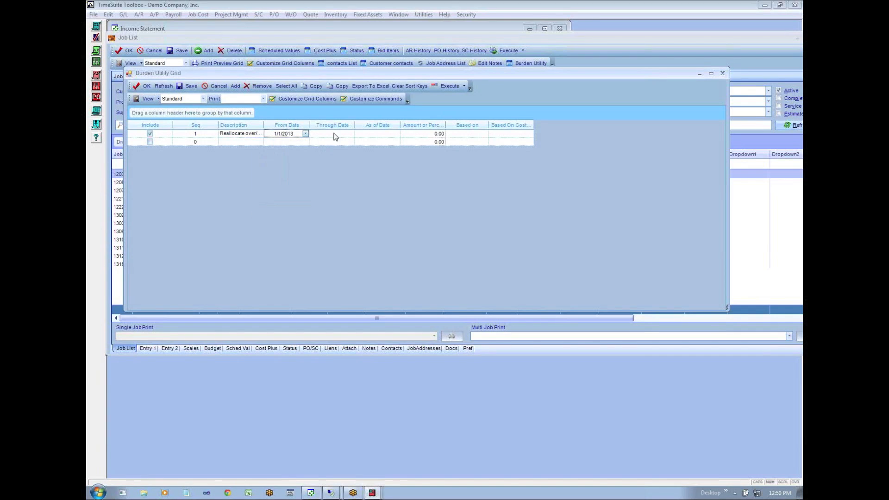
- Set the burden line's Through Date to 1/31/2013
left_click(341, 135)
left_click(351, 134)
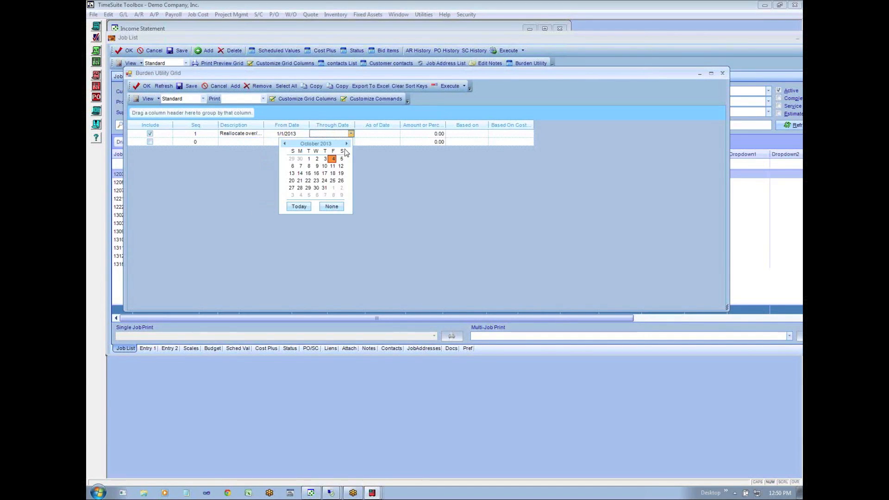
left_click(284, 144)
left_click(285, 144)
left_click(285, 144)
left_click(285, 144)
left_click(285, 144)
left_click(284, 144)
left_click(285, 144)
left_click(284, 144)
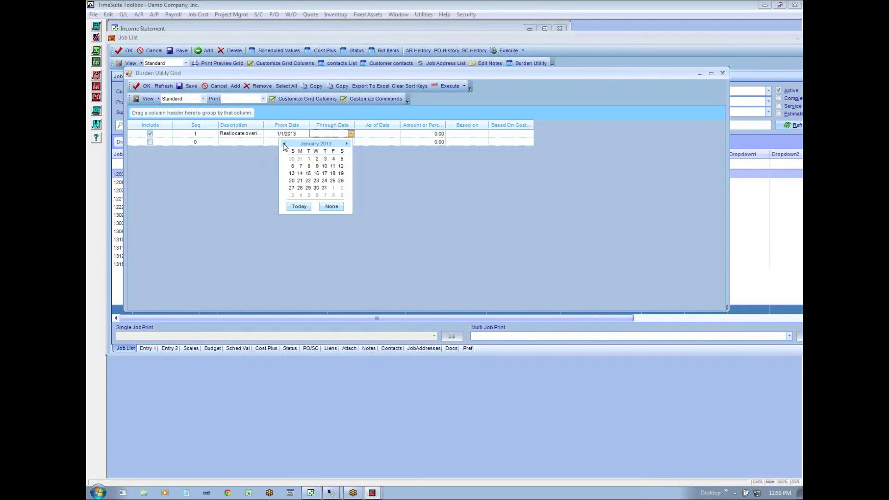
left_click(324, 188)
- Remove the As of Date column from the Burden Utility grid
left_click(395, 135)
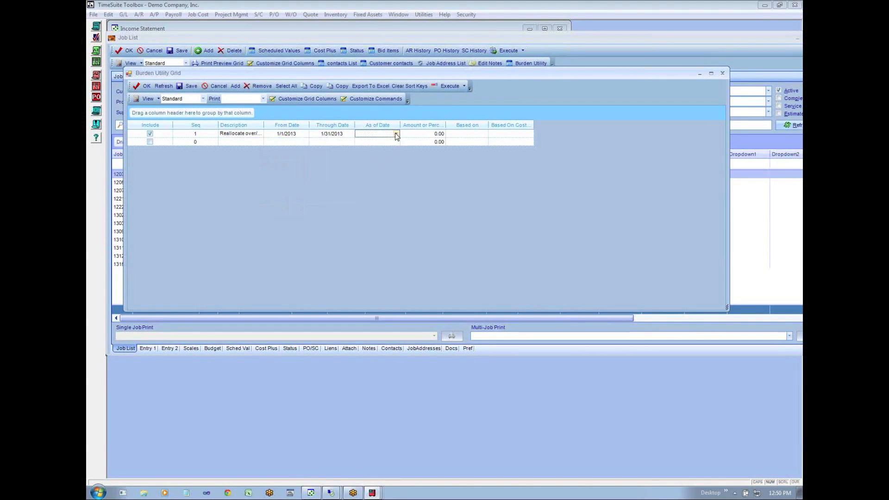
left_click(316, 99)
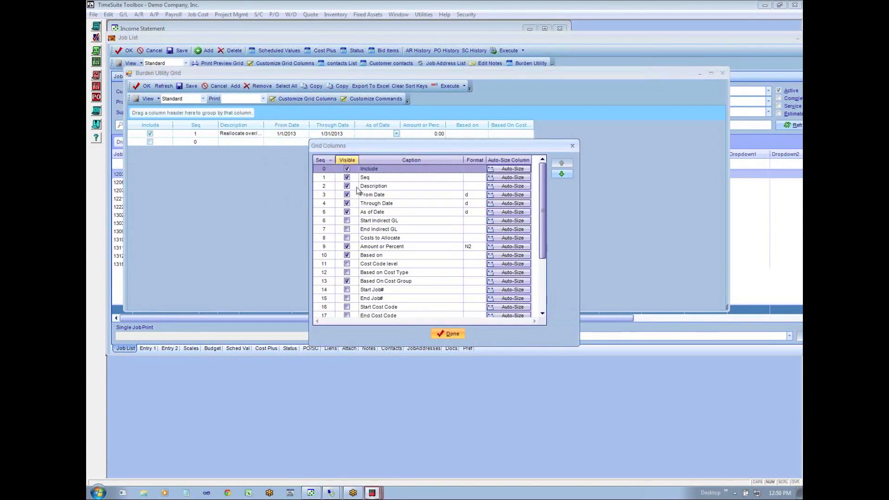
left_click(347, 212)
left_click(447, 335)
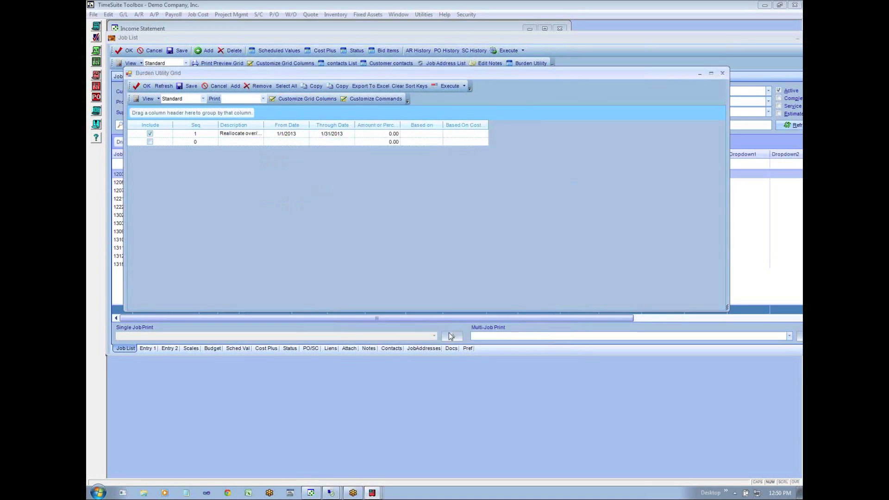
- Run the GL Direct Costs and Burdens analysis report for 1/1/2013 through 1/31/2013
left_click(393, 133)
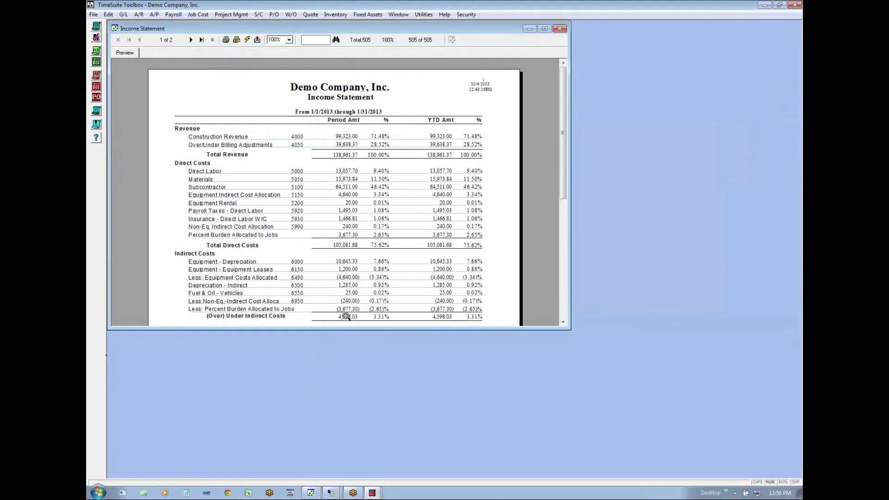
left_click(123, 14)
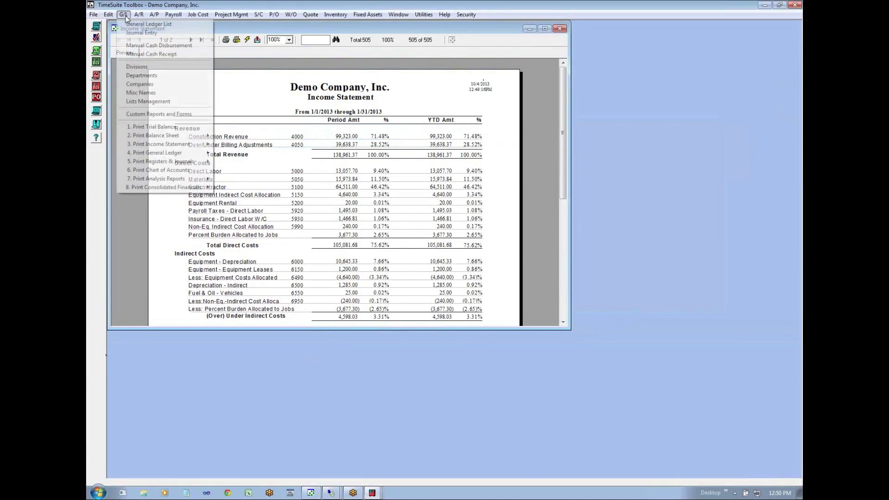
mouse_move(156, 178)
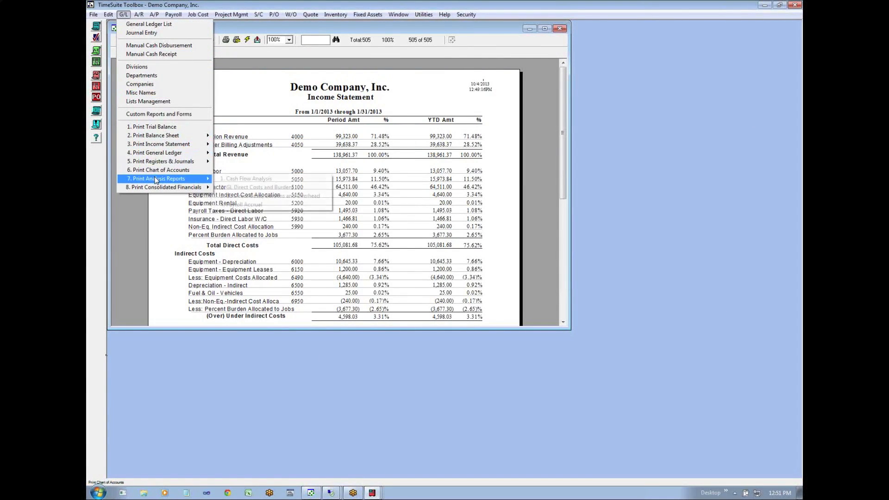
left_click(252, 188)
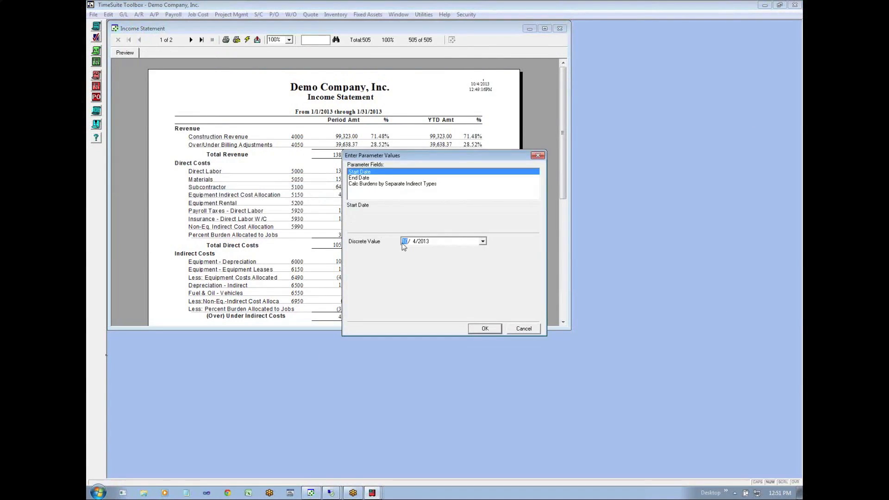
type("1")
left_click(412, 242)
type("1")
key("Return")
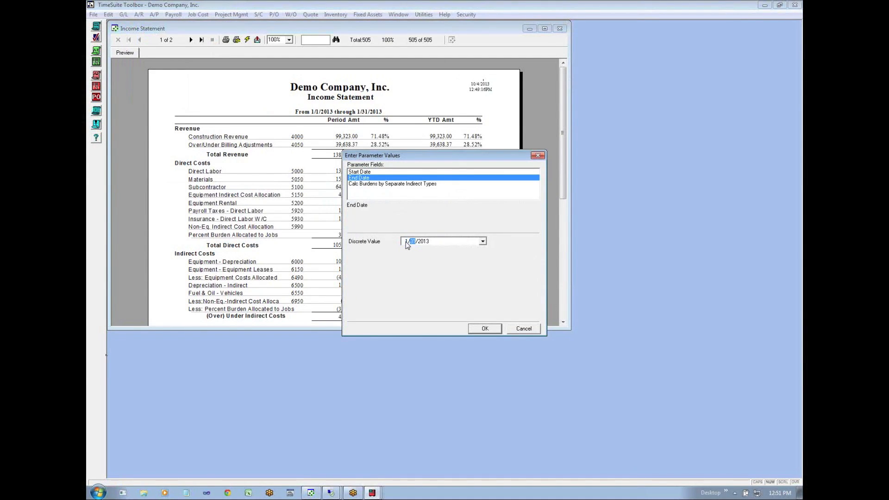
left_click(491, 329)
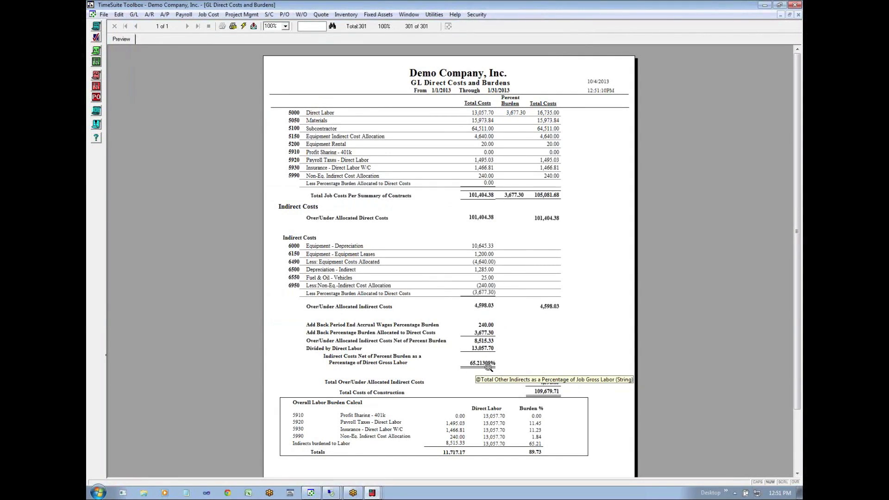
- Set the reallocation burden line's amount or percent to 65.21309 in the Burden Utility grid
mouse_move(371, 493)
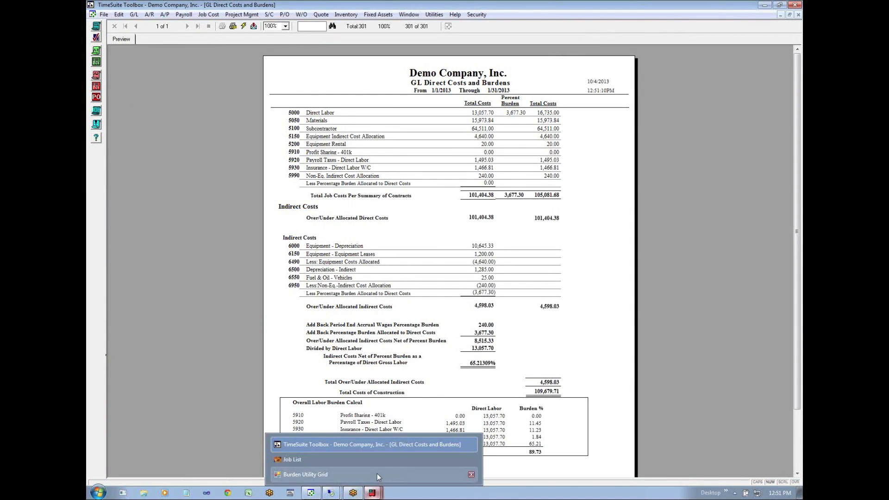
left_click(376, 474)
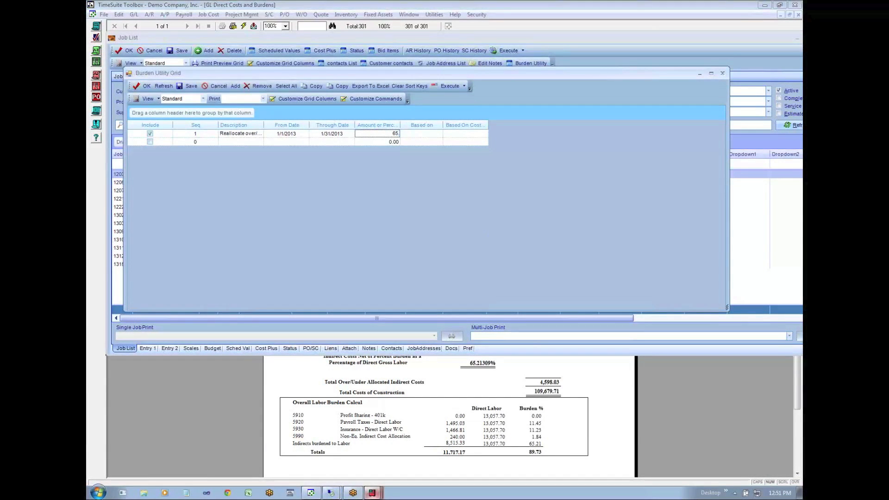
type("309")
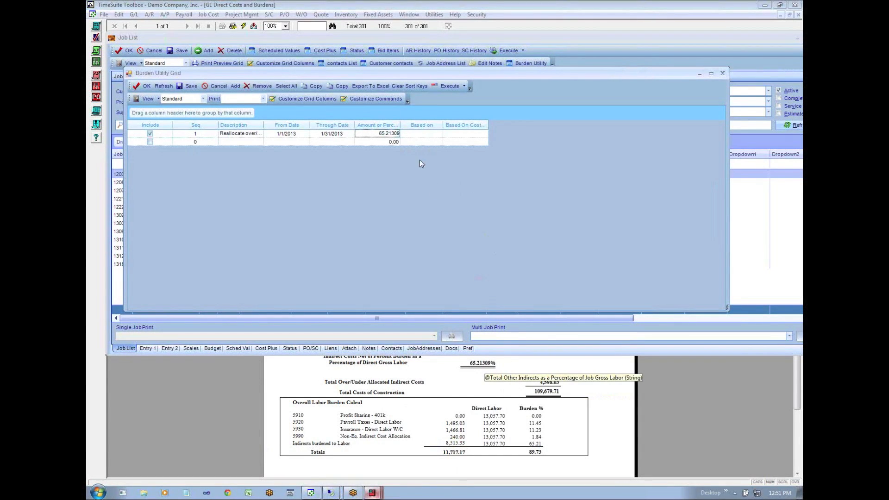
- Base the burden line on Cost Group Costs and choose Labor as its cost group
left_click(419, 134)
left_click(439, 134)
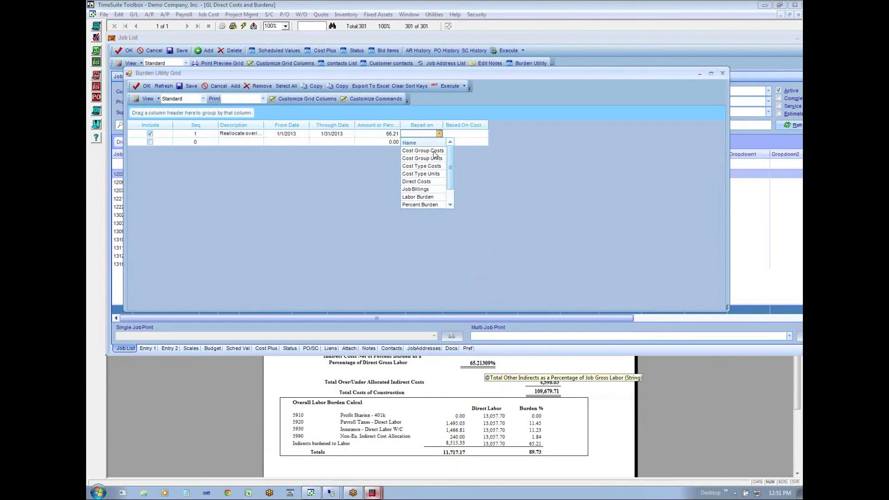
left_click(432, 150)
left_click(481, 135)
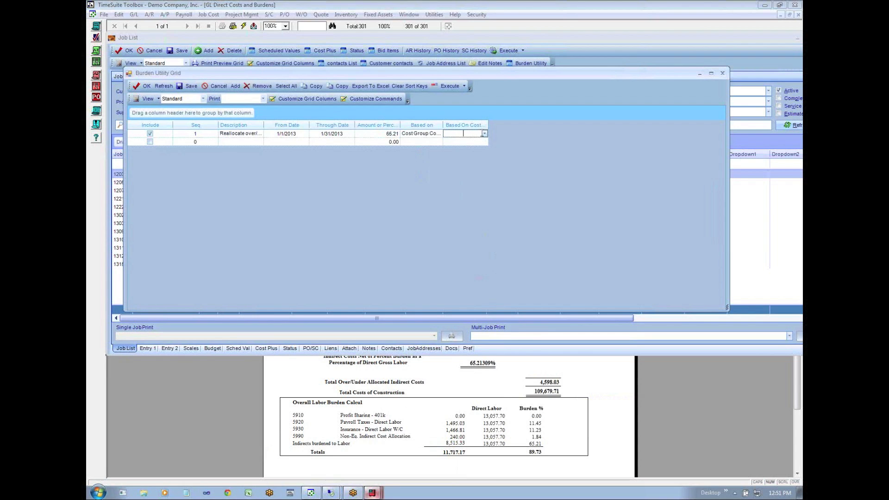
left_click(485, 134)
left_click(462, 158)
- Execute Post on the reallocation burden line in the Burden Utility grid and confirm it
left_click(497, 384)
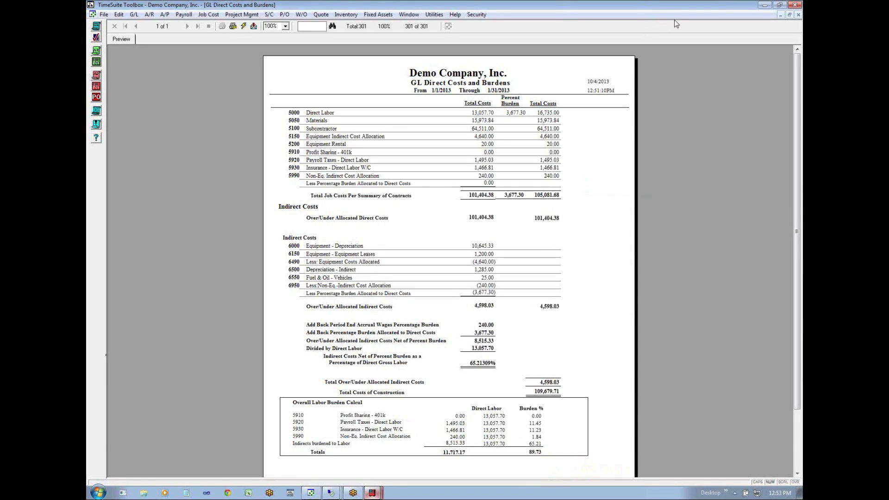
mouse_move(372, 492)
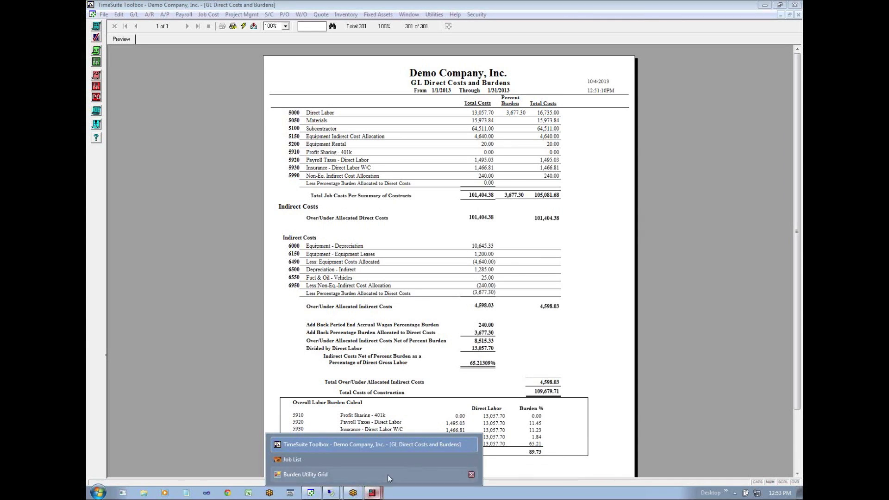
left_click(337, 473)
left_click(331, 141)
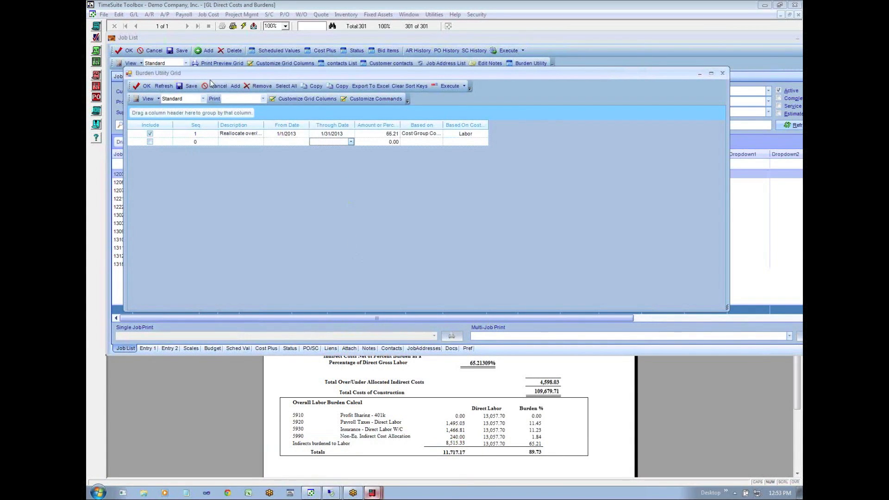
left_click(465, 87)
left_click(452, 106)
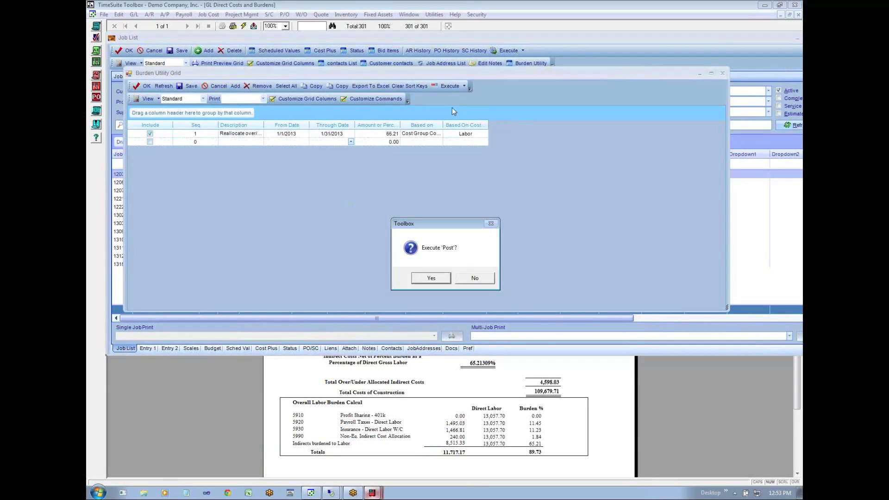
left_click(424, 278)
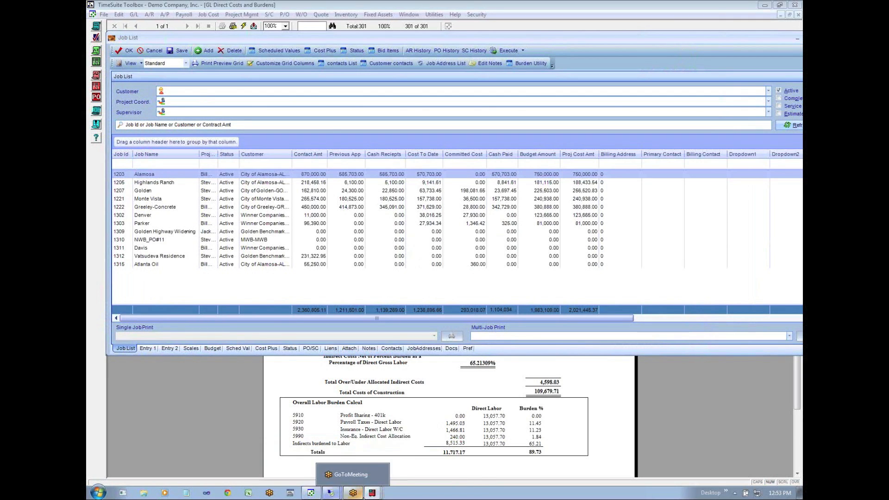
- Bring back the Burden Utility grid and check the date range of the posted burden line
mouse_move(373, 492)
left_click(365, 458)
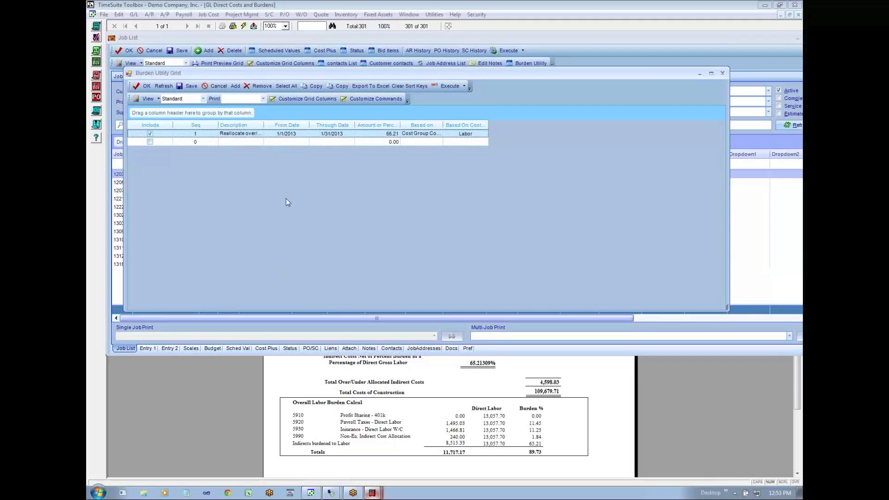
left_click(282, 134)
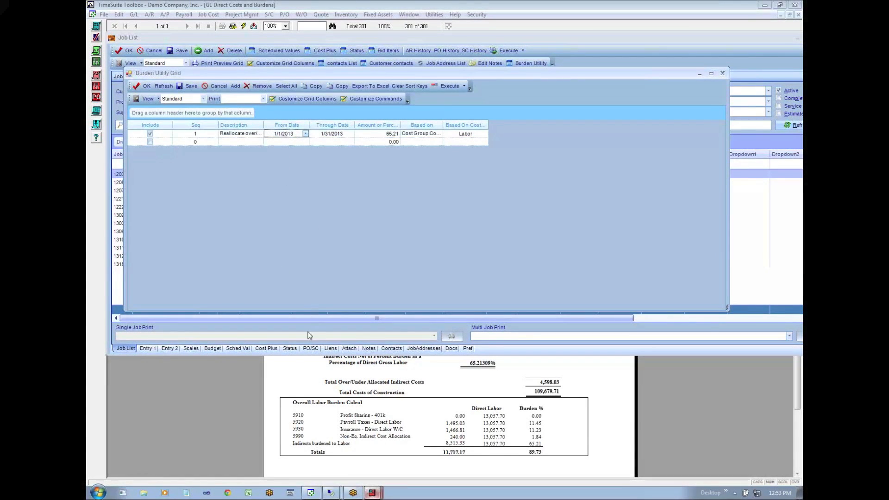
left_click(285, 377)
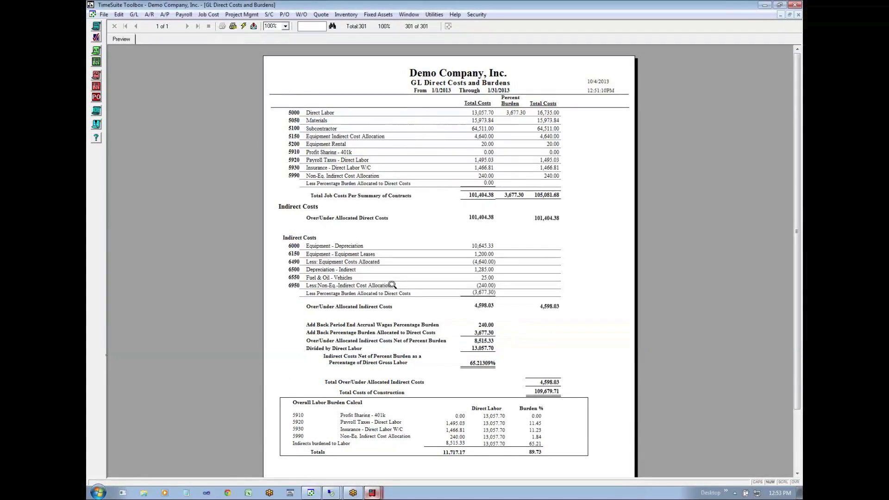
- Review the valid entry date range in the GL system preferences and leave without saving changes
left_click(434, 14)
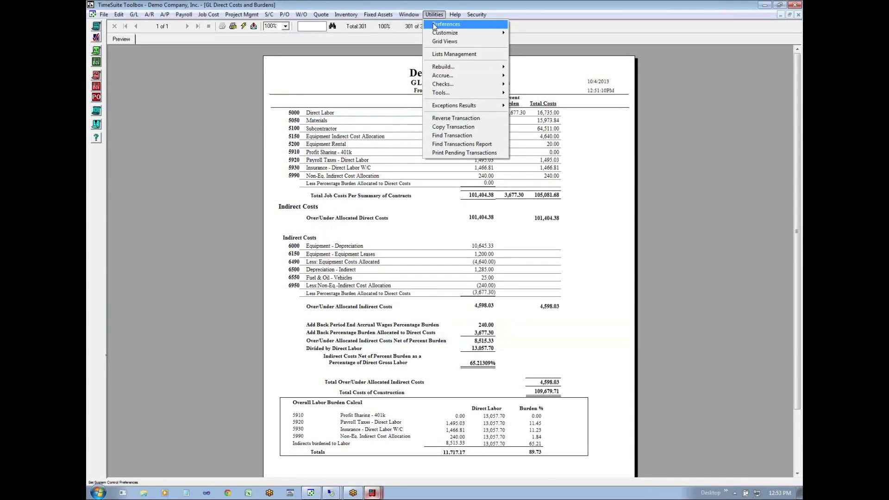
left_click(433, 24)
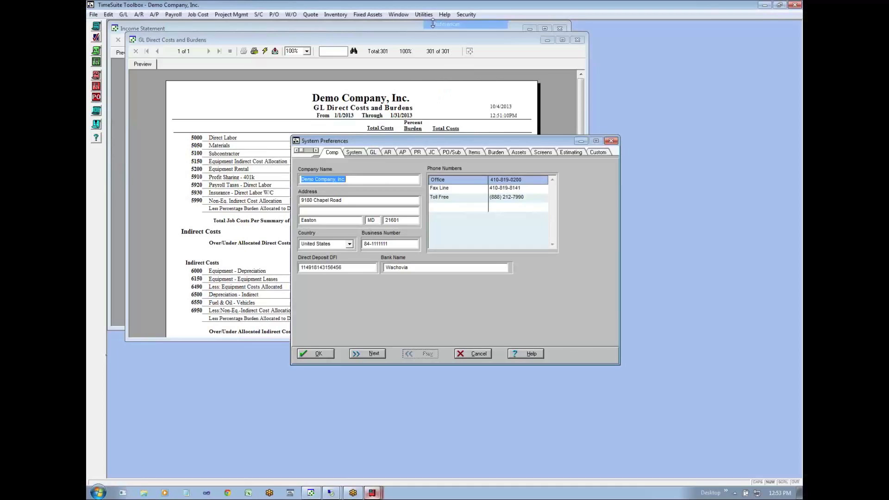
left_click(373, 152)
left_click(433, 204)
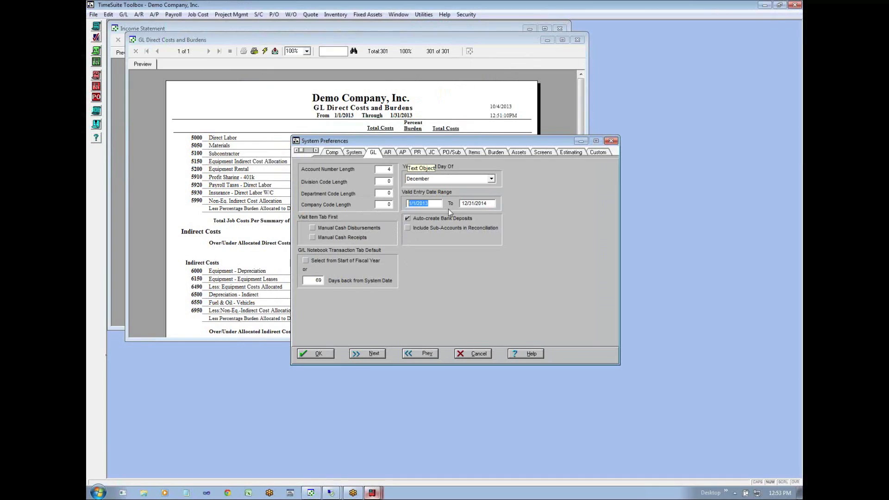
left_click(429, 203)
left_click_drag(430, 203, 405, 205)
left_click(432, 205)
left_click_drag(432, 204, 414, 204)
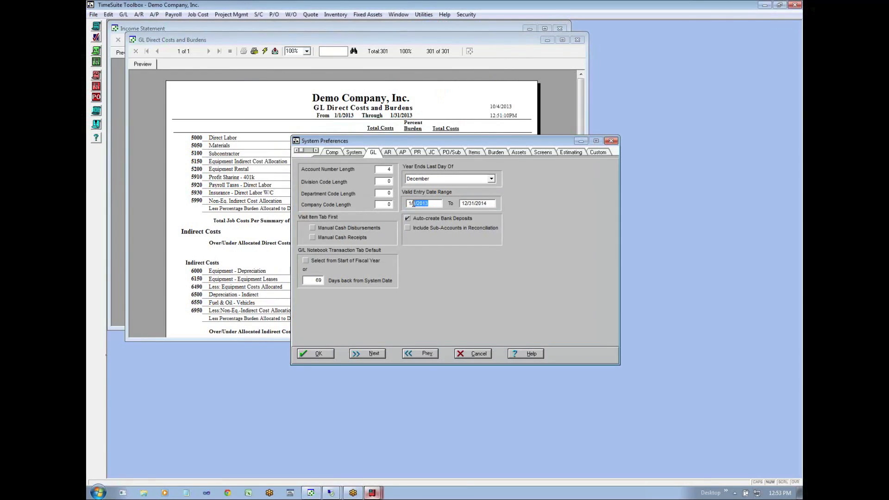
left_click(465, 355)
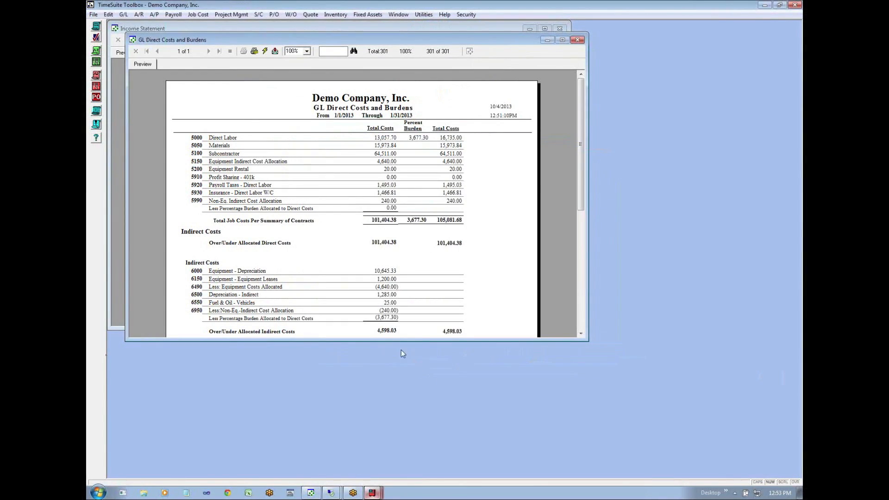
- Refresh the GL Direct Costs and Burdens report with its current parameters and enlarge its window to show the indirect cost totals
left_click(267, 52)
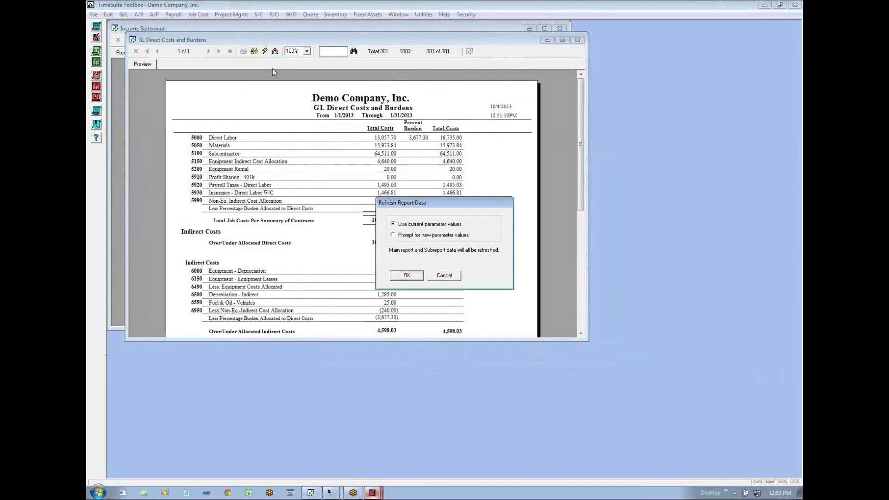
left_click(406, 275)
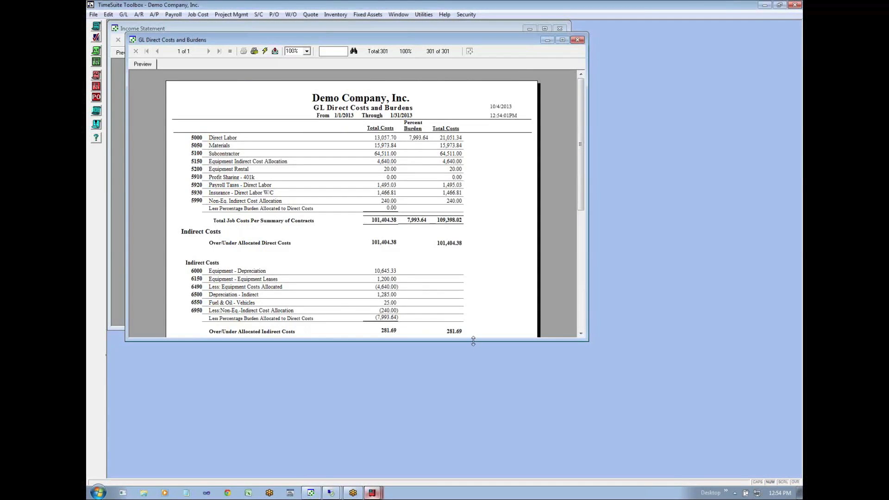
left_click_drag(476, 341, 476, 459)
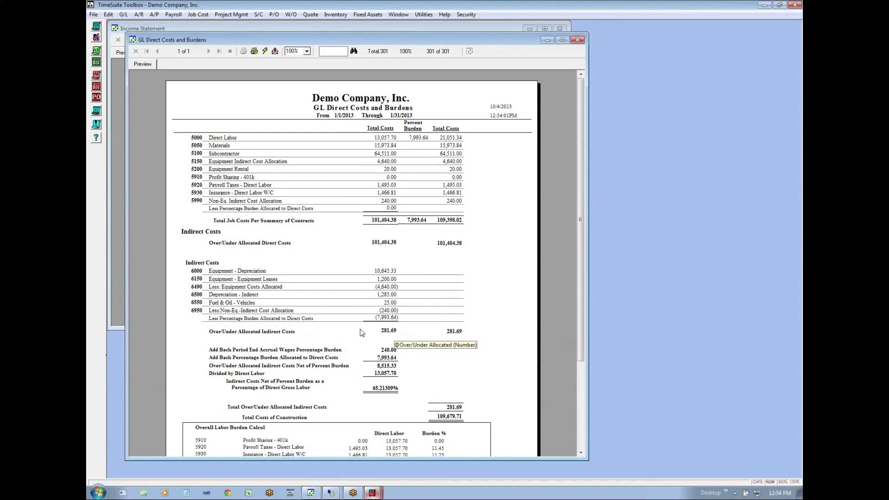
- Accrue wages as of 1/31/2013, posting the entry and previewing the Payroll Accrual report
left_click(422, 15)
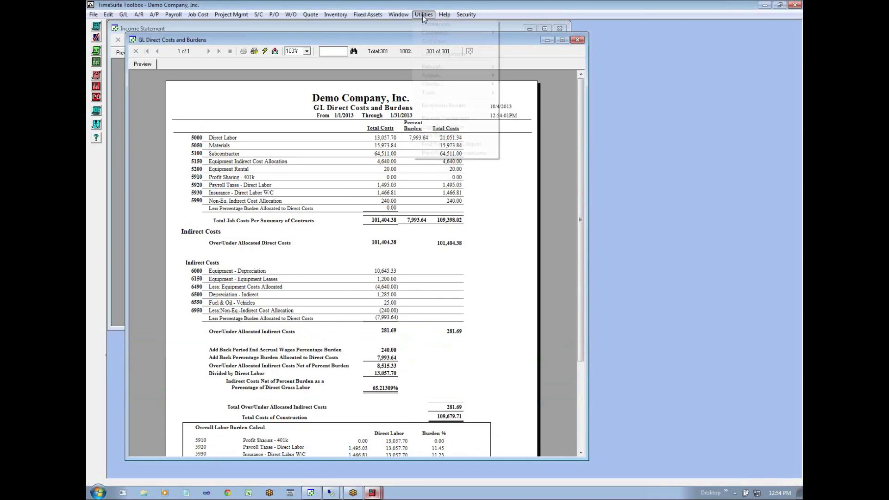
mouse_move(442, 96)
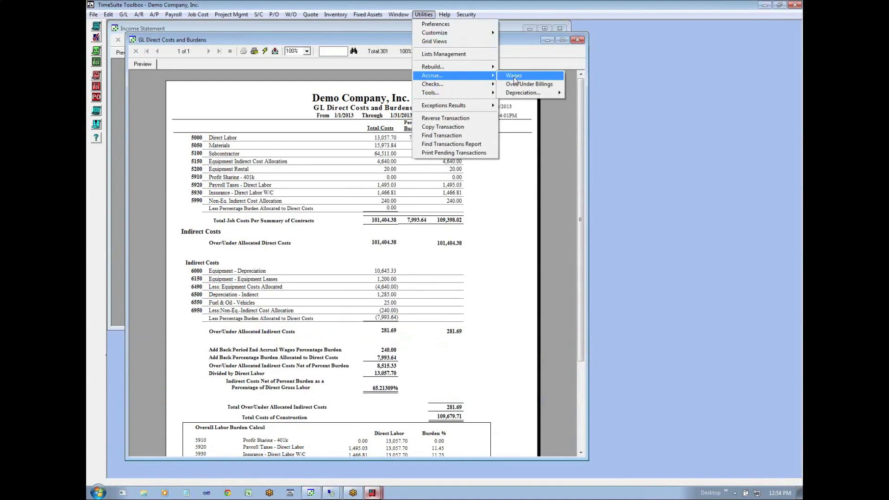
left_click(511, 76)
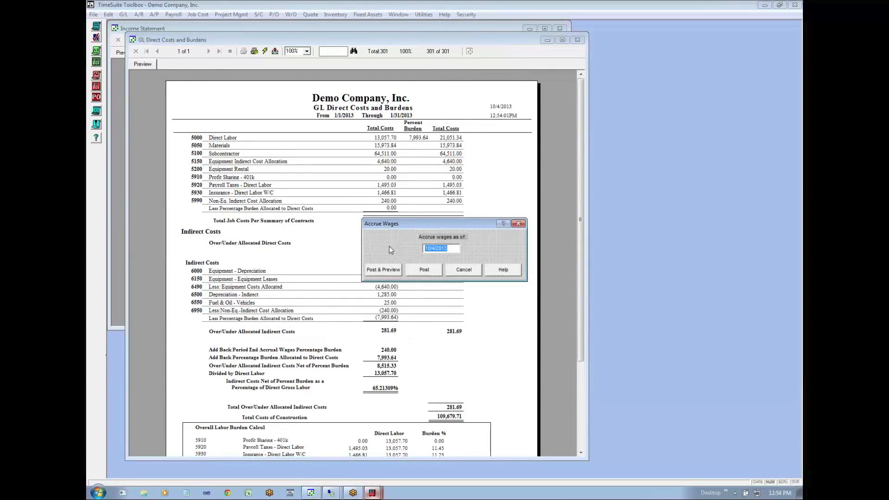
type("0131")
left_click(383, 270)
left_click(450, 280)
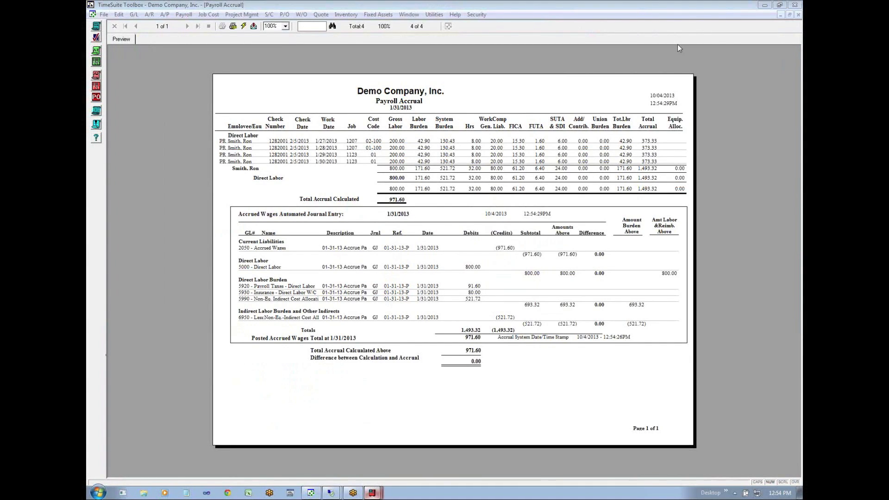
- Return to the GL Direct Costs and Burdens report and refresh it with the current parameter values after the wage accrual
left_click(788, 14)
left_click(484, 401)
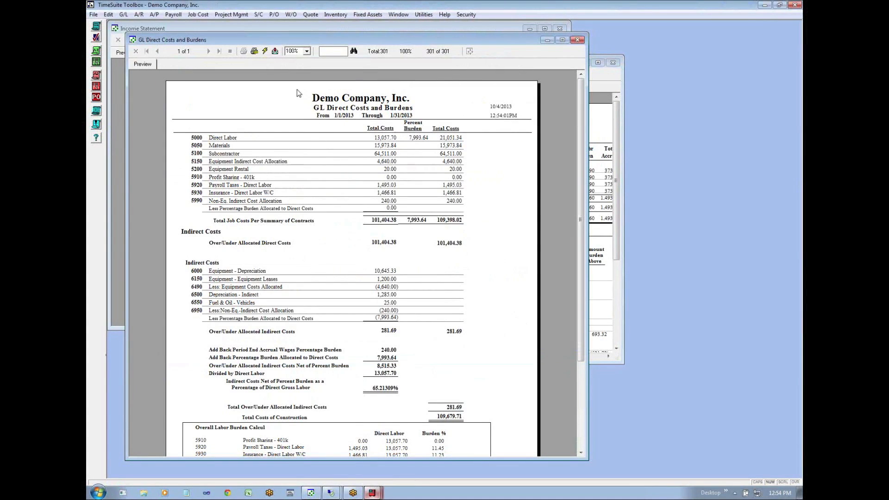
left_click(266, 51)
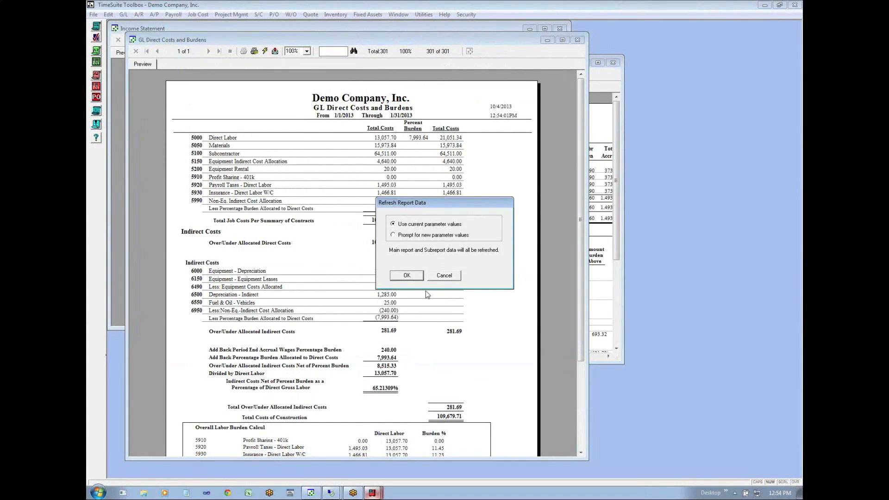
left_click(416, 276)
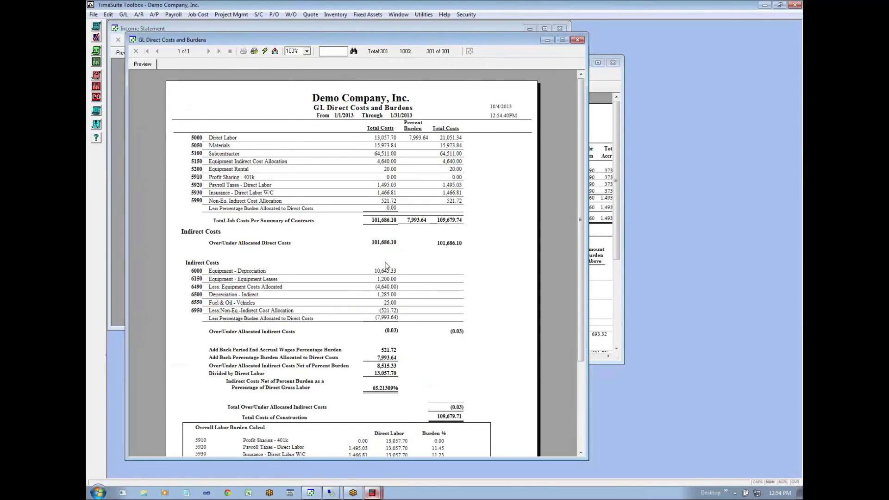
- Refresh the January 2013 Income Statement using its current parameter values
left_click(140, 28)
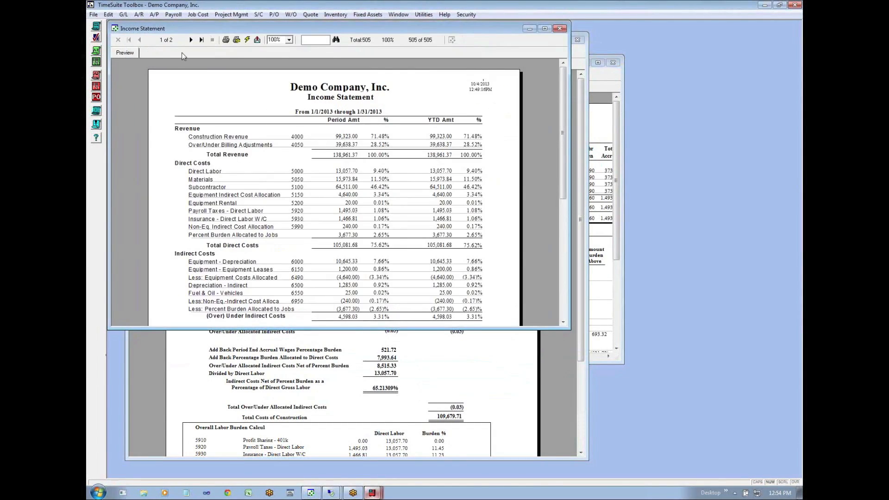
left_click(247, 40)
left_click(410, 276)
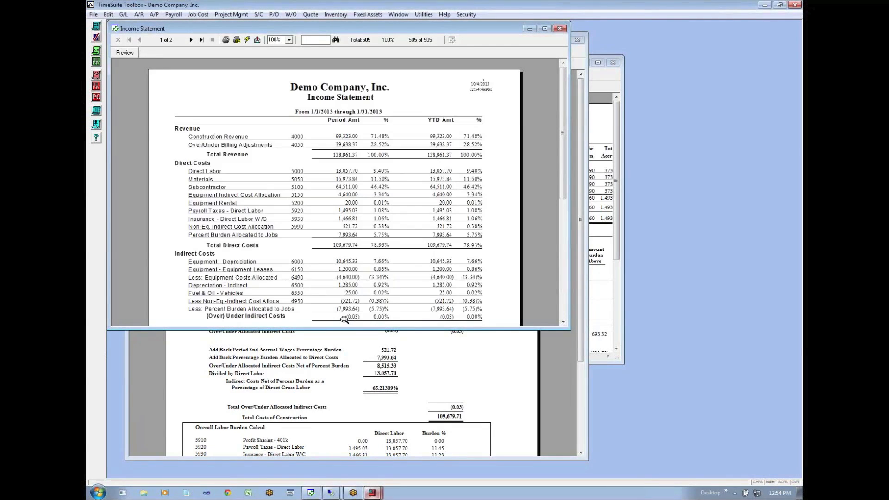
- Enlarge the Income Statement window to show the report through Gross Profit, checking the Payroll Accrual report before returning to it
left_click_drag(452, 328, 456, 437)
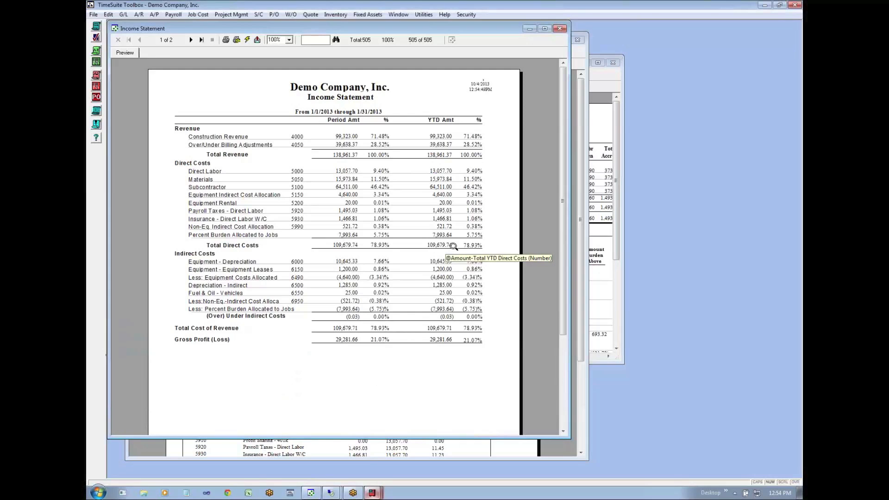
left_click(604, 80)
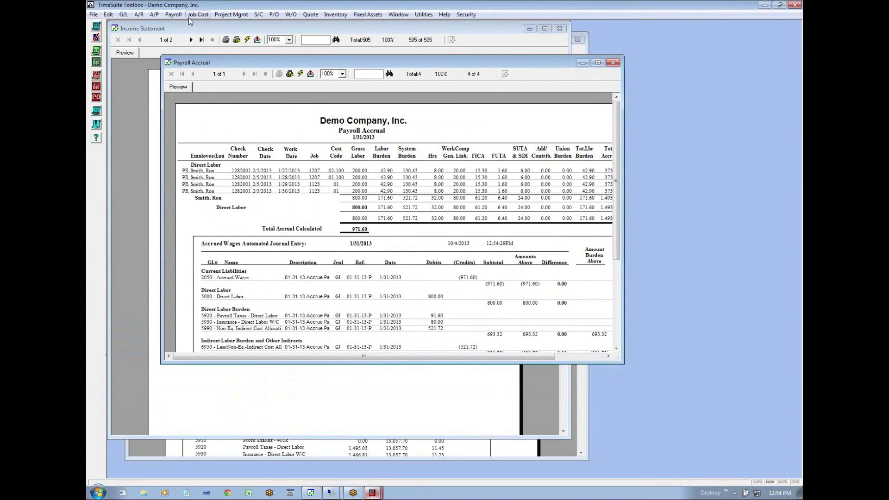
left_click(150, 84)
- Preview the Summary of Contracts report for the period ended 01/31/2013 and go to its second page
left_click(202, 16)
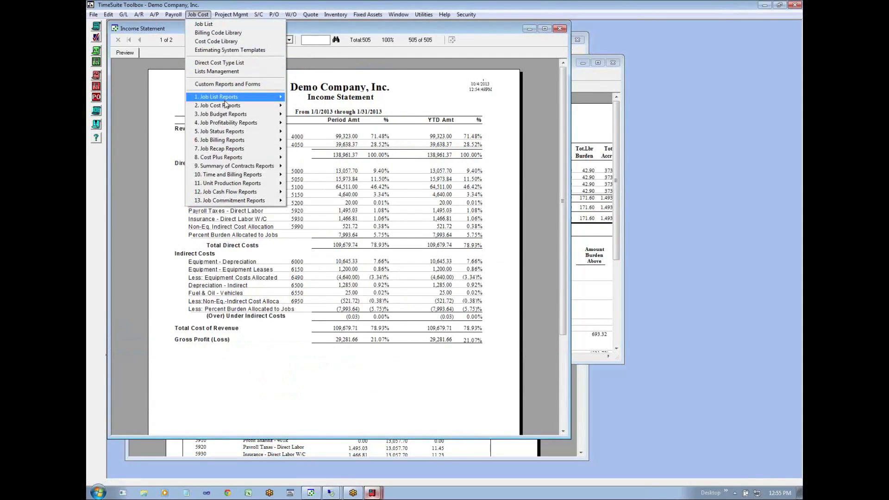
mouse_move(233, 168)
left_click(333, 168)
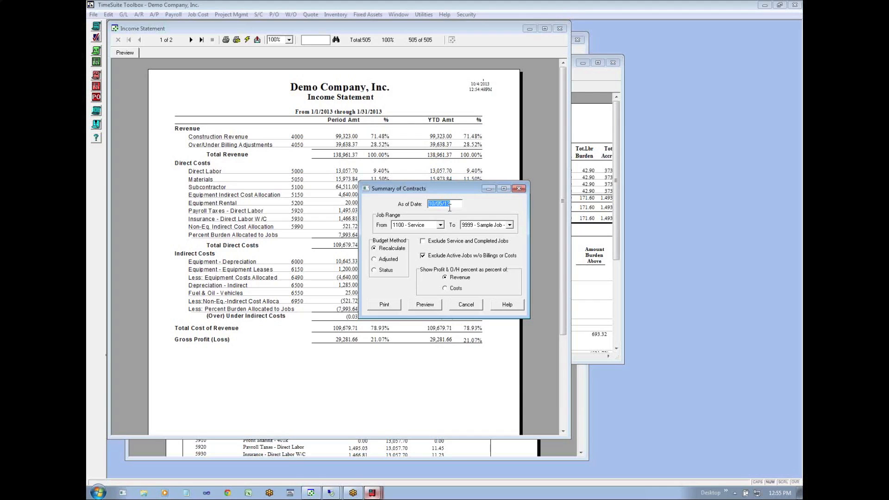
type("013")
left_click(424, 304)
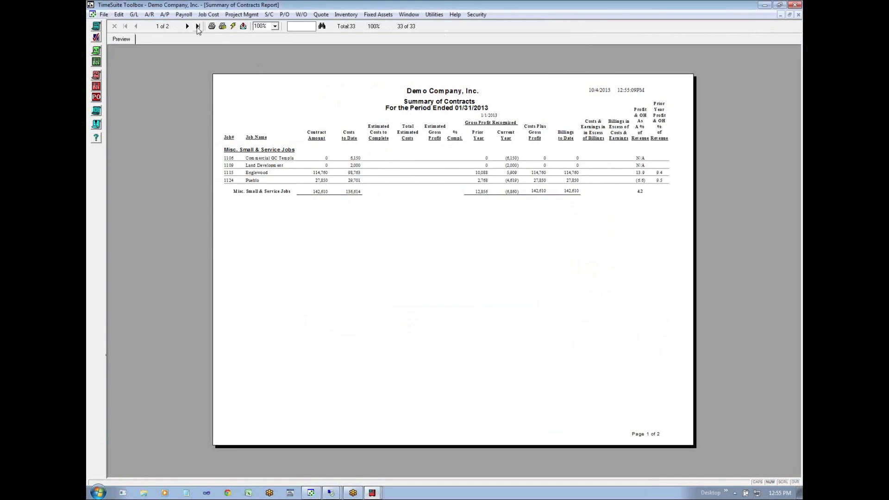
left_click(188, 26)
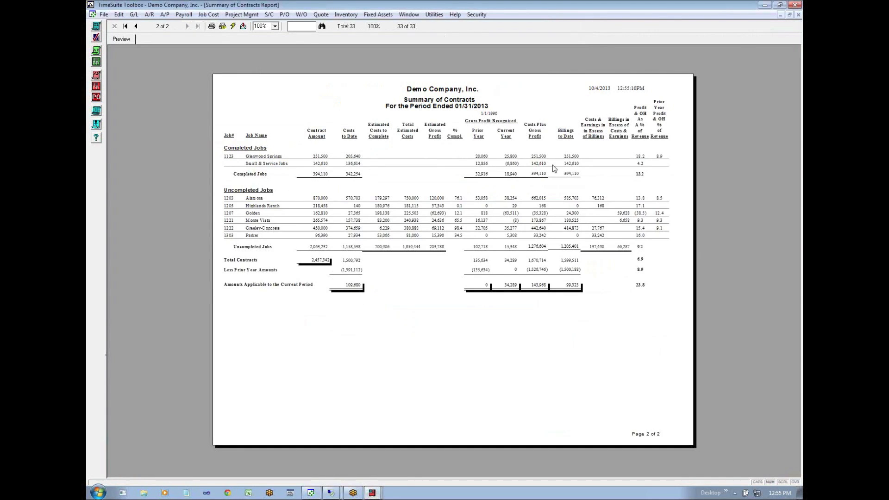
- Restore the Summary of Contracts report to a smaller window and arrange it beside the Income Statement to compare the two
left_click(788, 15)
left_click_drag(461, 79, 658, 206)
left_click(302, 358)
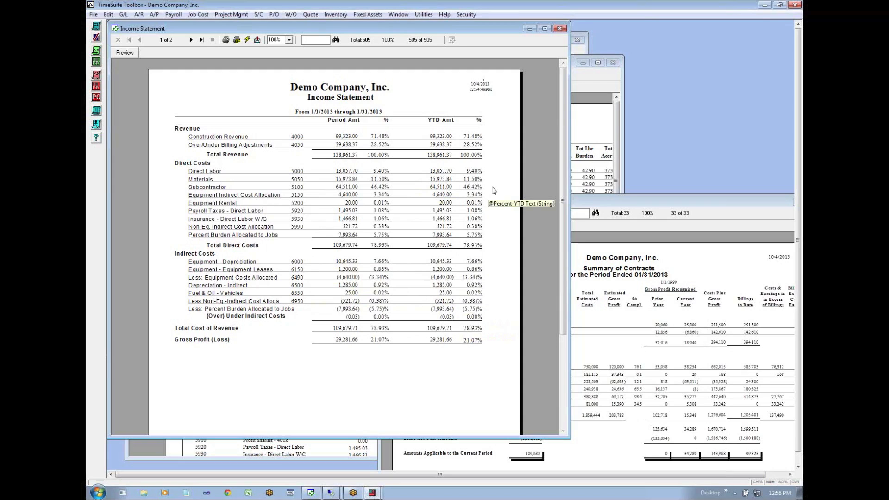
left_click(605, 226)
left_click_drag(613, 205, 546, 117)
left_click(477, 74)
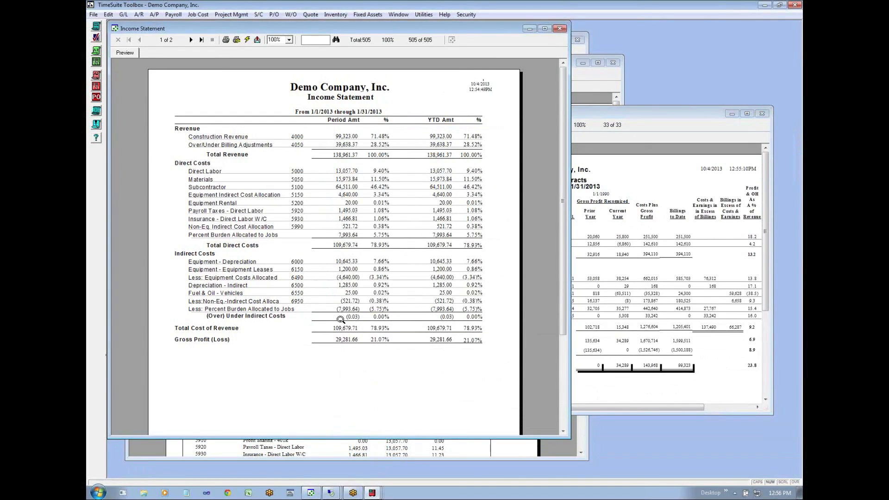
- Bring the GL Direct Costs and Burdens report forward and resize its window to examine the overall labor burden calculation
left_click(486, 456)
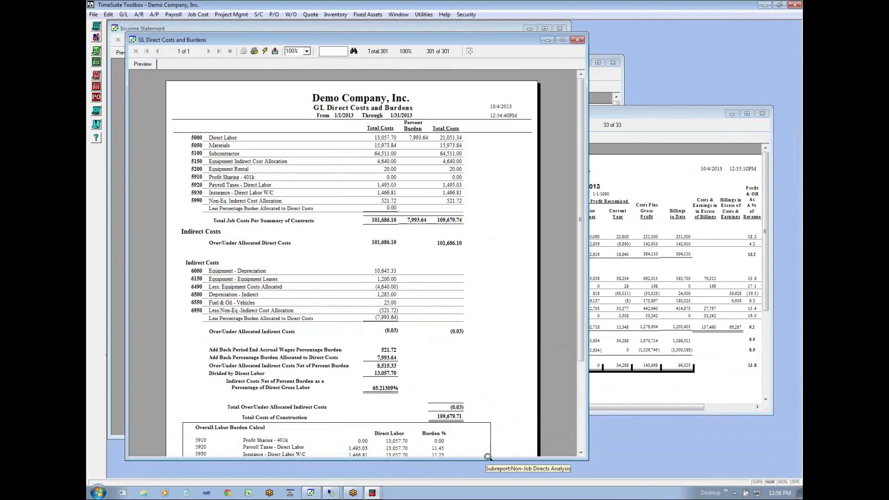
left_click_drag(486, 457, 486, 473)
left_click_drag(579, 371, 580, 412)
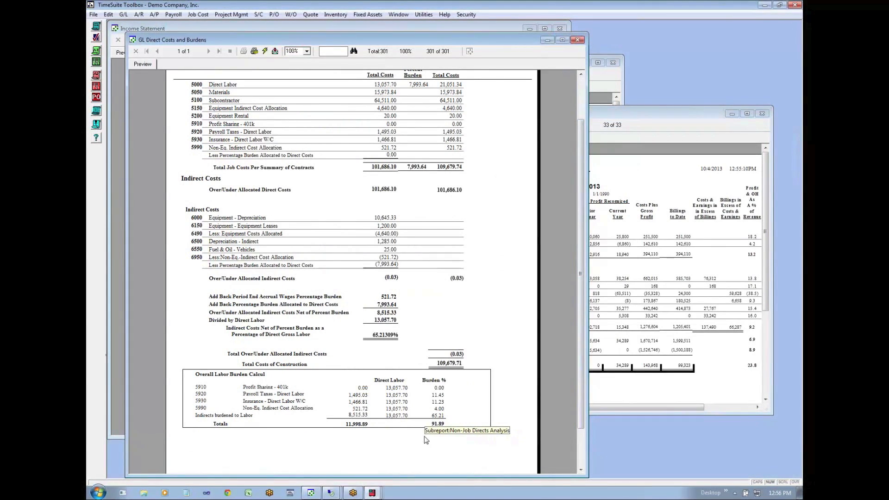
left_click_drag(586, 477, 480, 470)
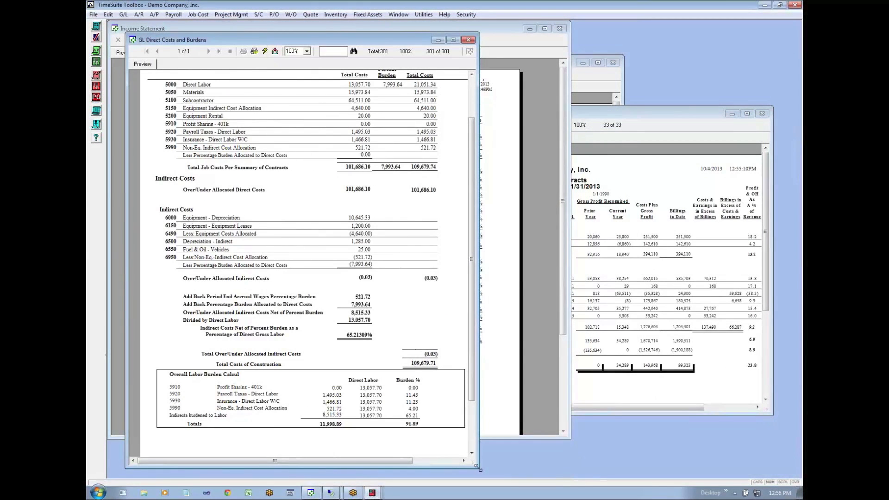